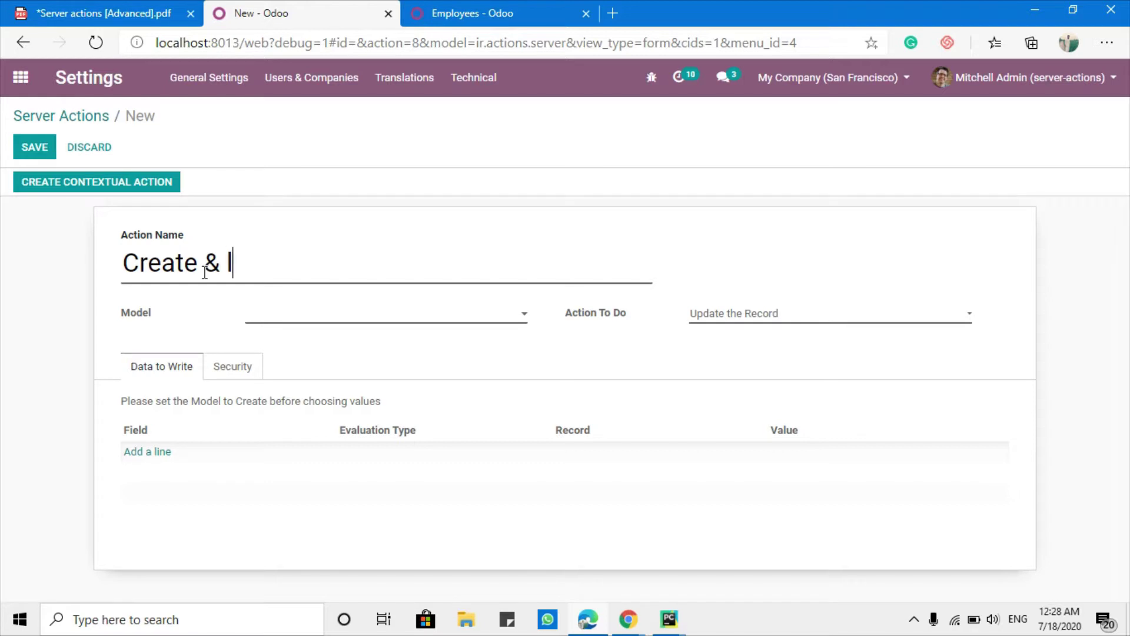
Name the new server action "Create & attach address".
type("ink")
key("BackSpace")
key("BackSpace")
key("BackSpace")
type("attach addre")
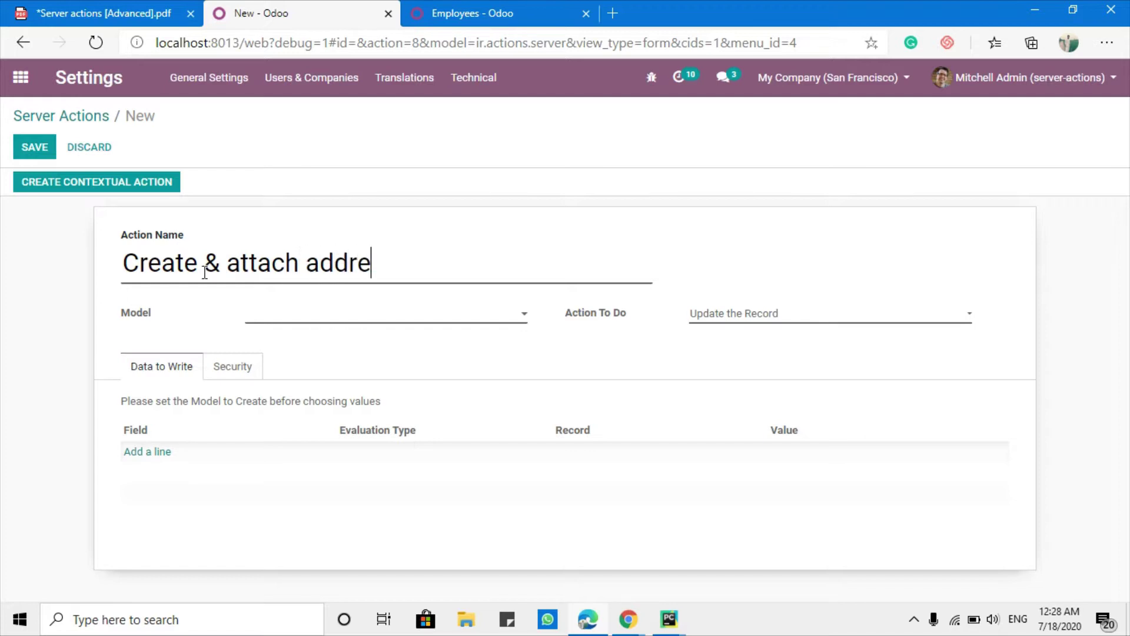
type("ss")
left_click_drag(152, 259, 398, 263)
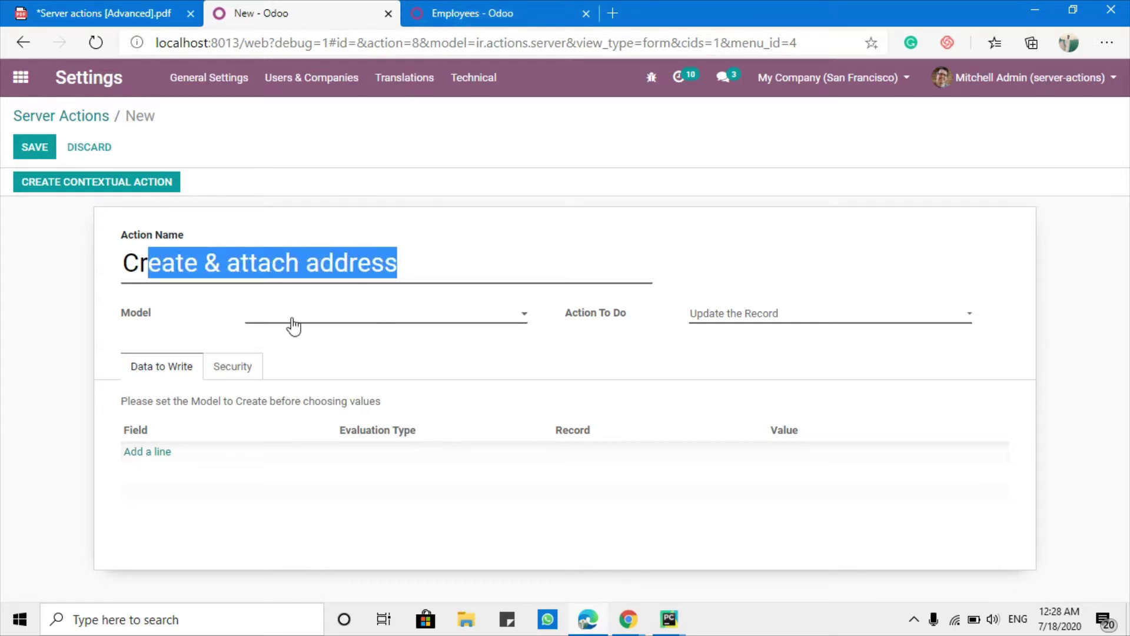
Copy the model name hr.employee from an employee record's URL and set the server action's model to Employee.
left_click(511, 13)
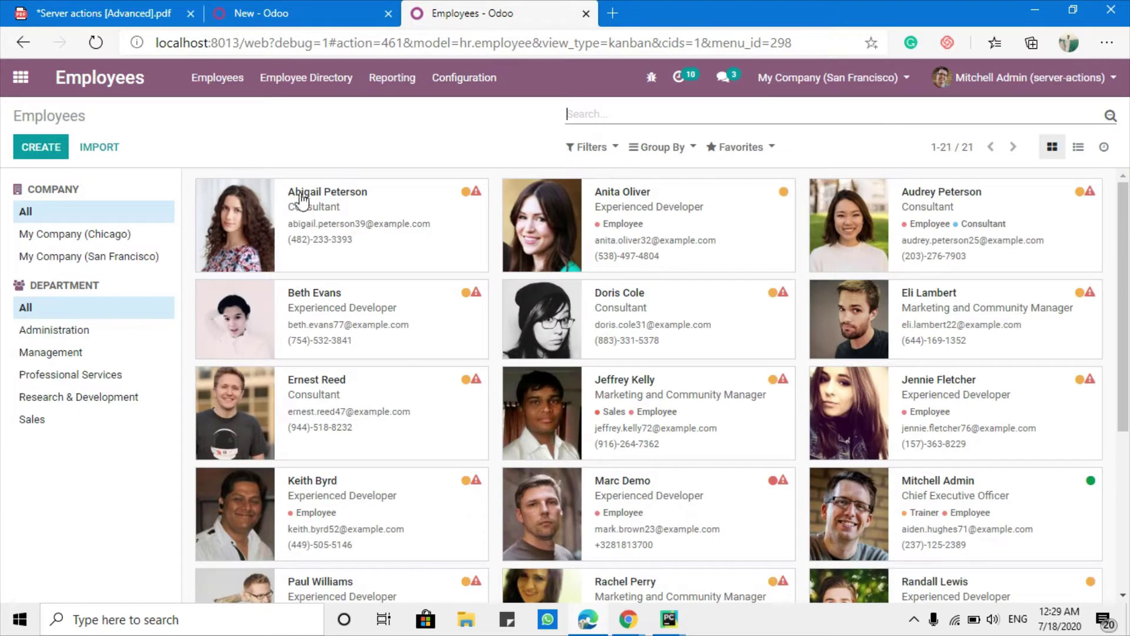
left_click(320, 213)
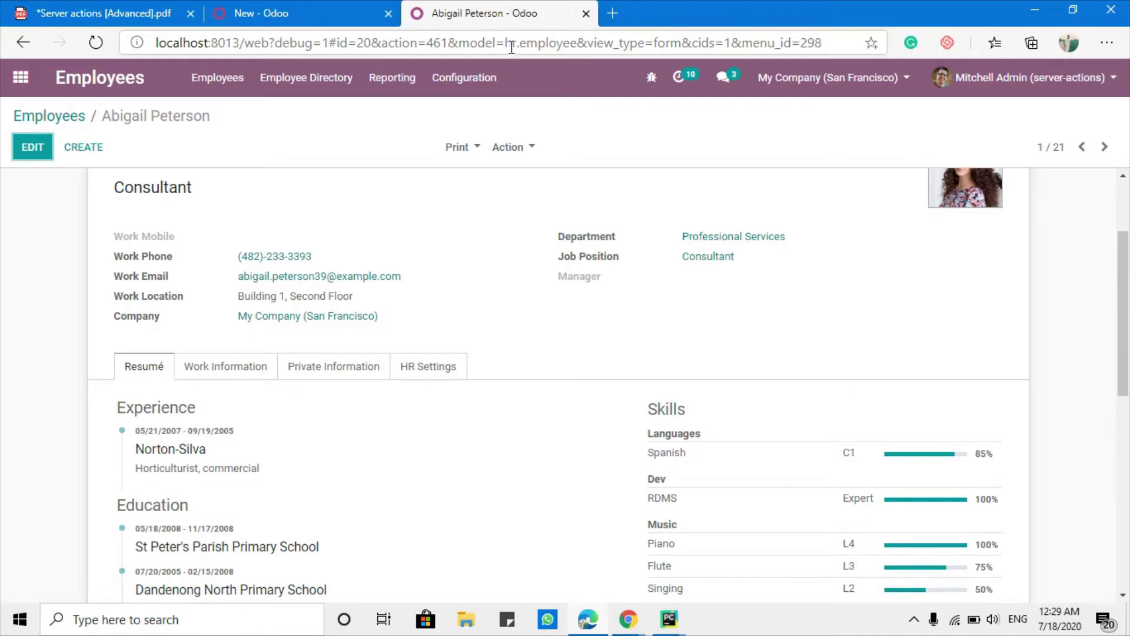
left_click_drag(508, 47, 564, 45)
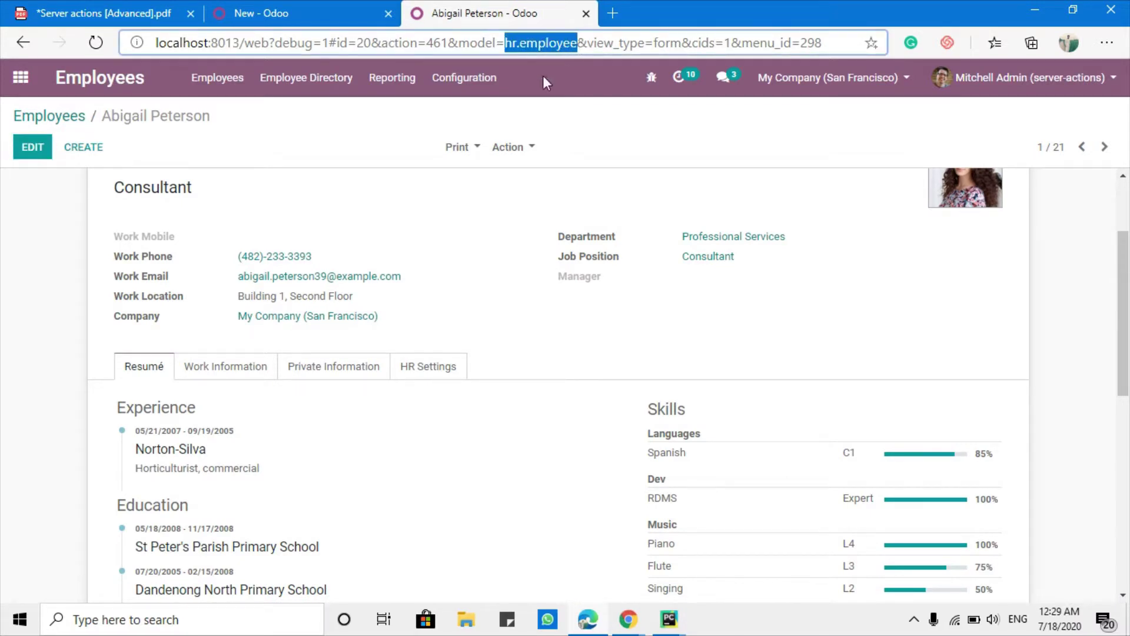
left_click(318, 11)
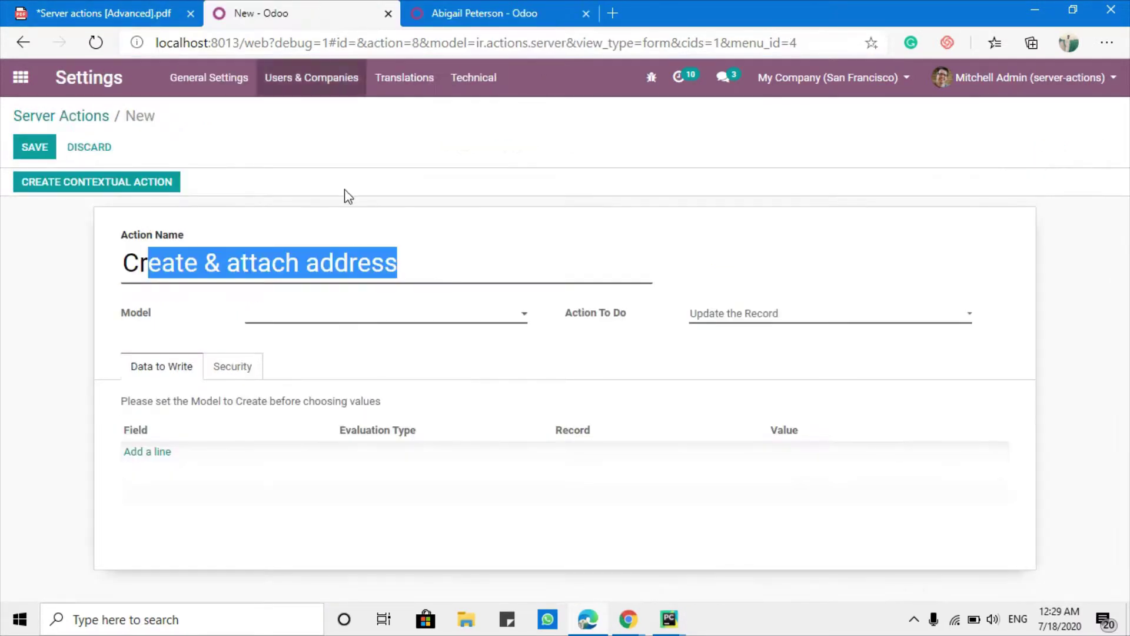
left_click(383, 320)
type("hr.employee")
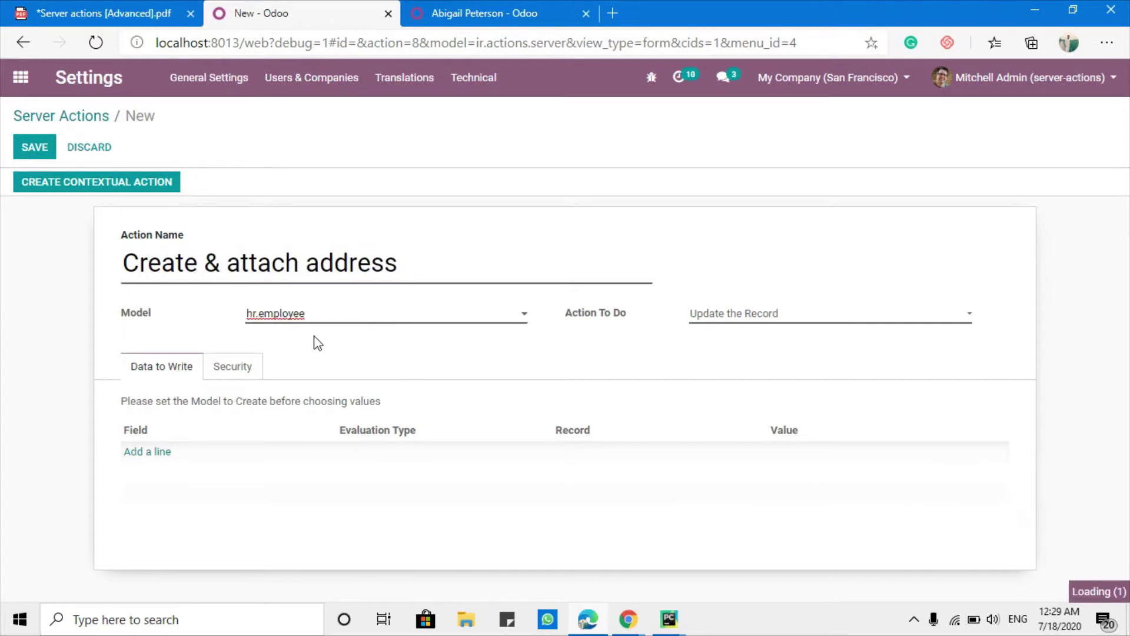
left_click(294, 340)
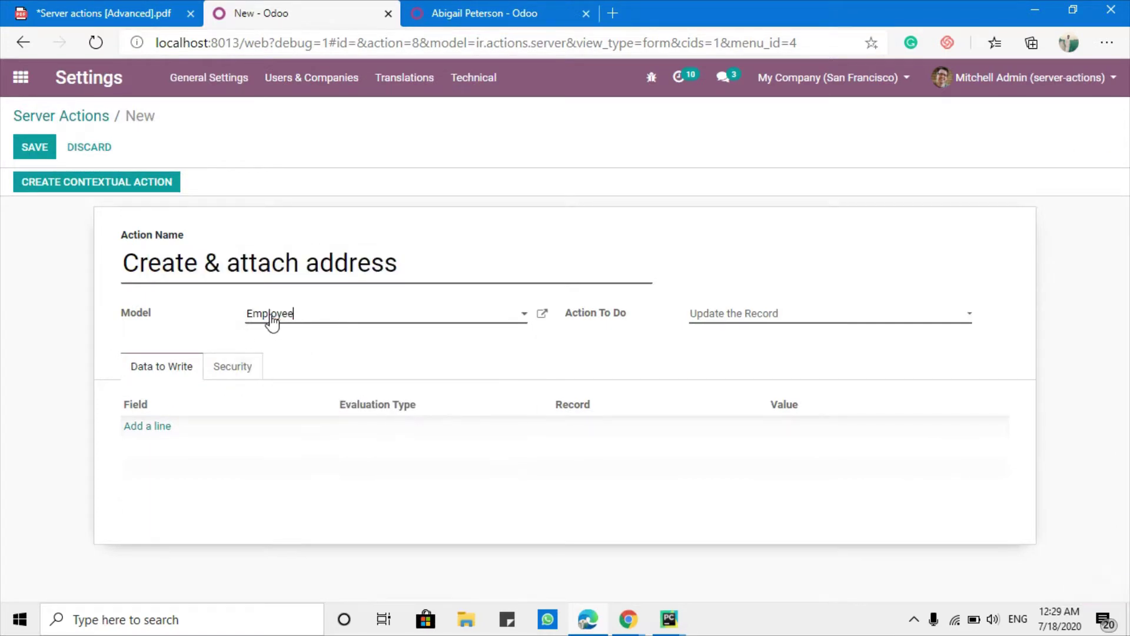
Check the Employee model's technical name in its details, and set Action To Do to "Create a new Record".
left_click(539, 314)
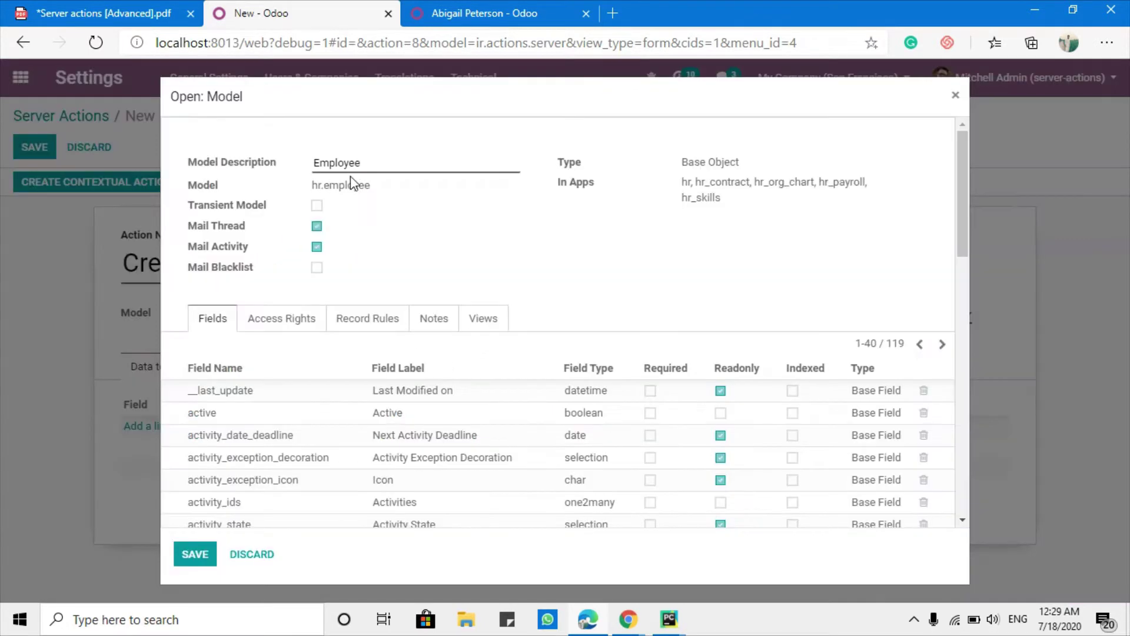
triple_click(351, 183)
left_click(242, 554)
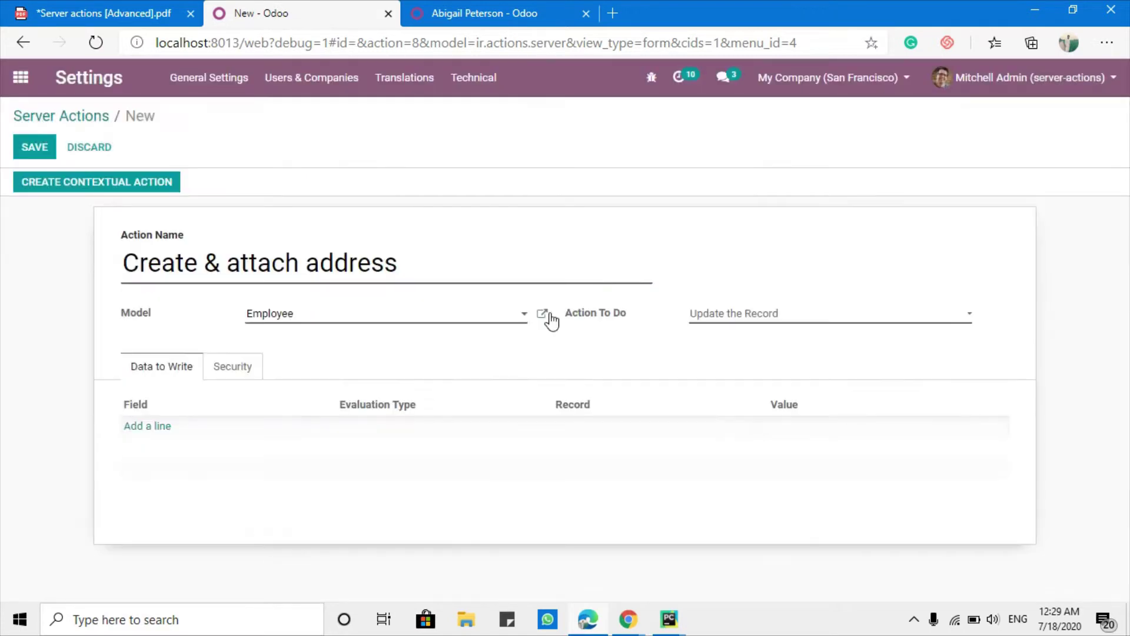
left_click(764, 314)
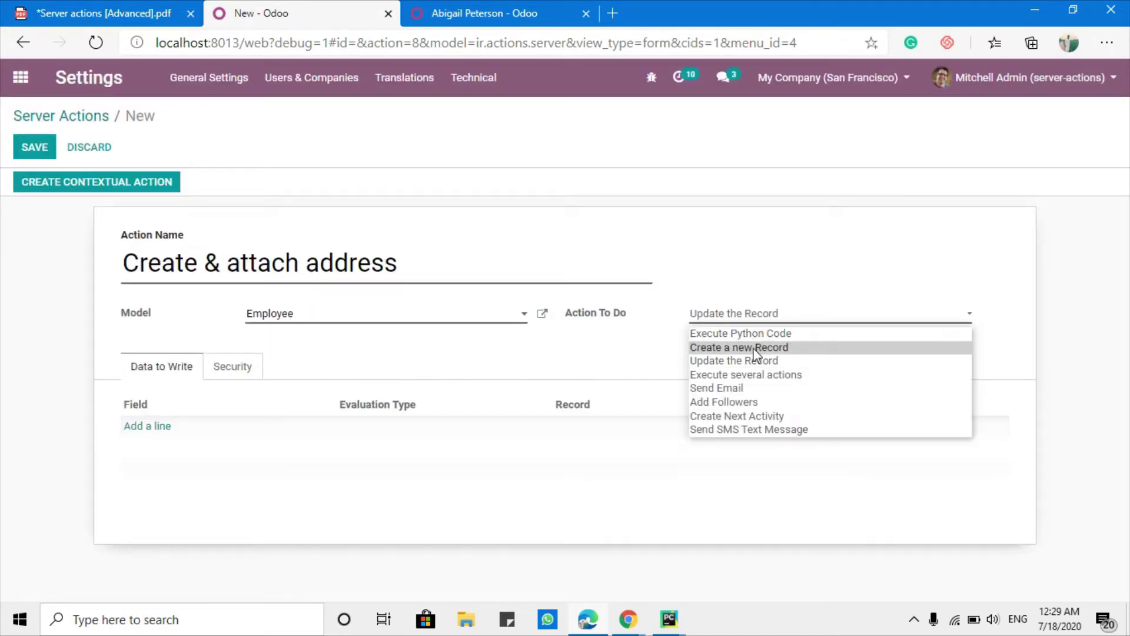
left_click(757, 347)
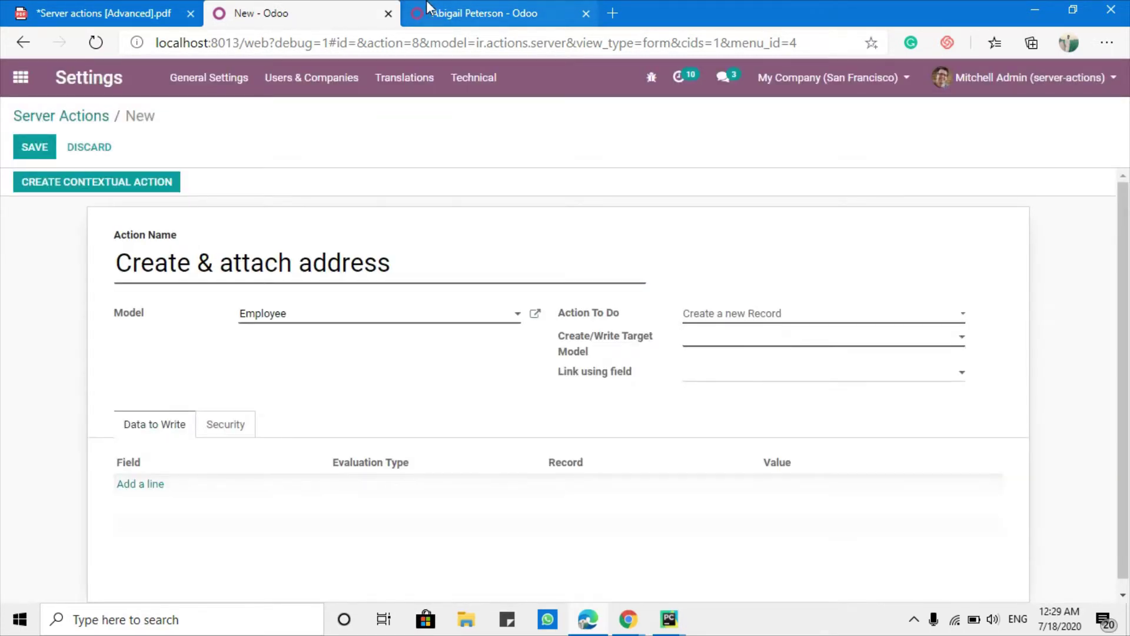
Examine the employee record's work and private information, focusing on the Address field under Private Contact.
left_click(483, 13)
scroll(275, 373, "down", 1)
left_click(234, 303)
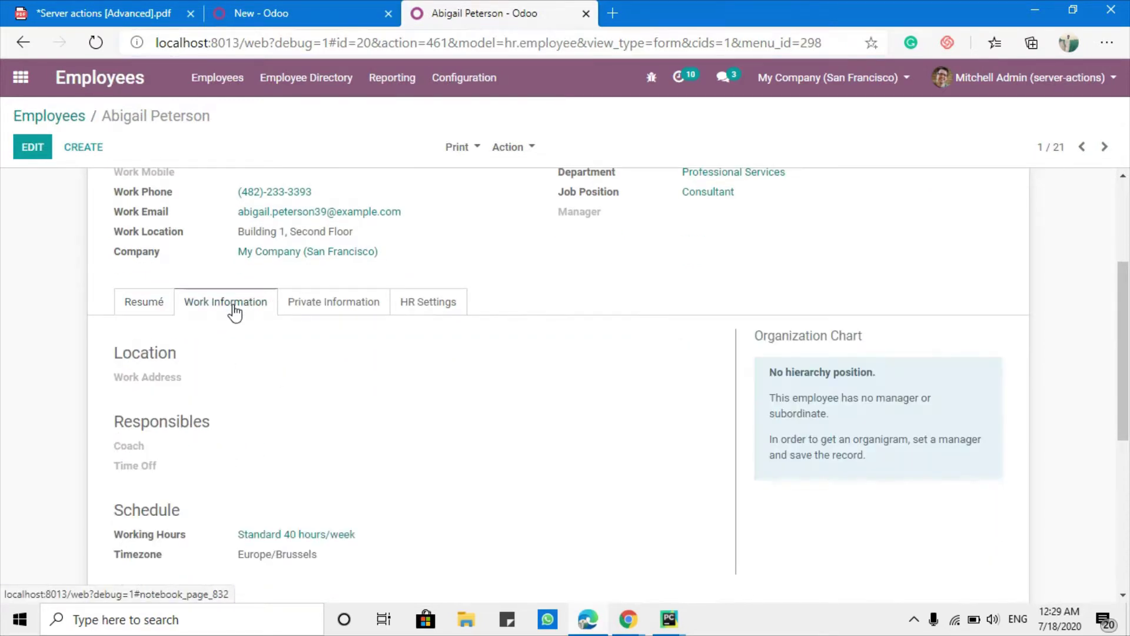
left_click(316, 305)
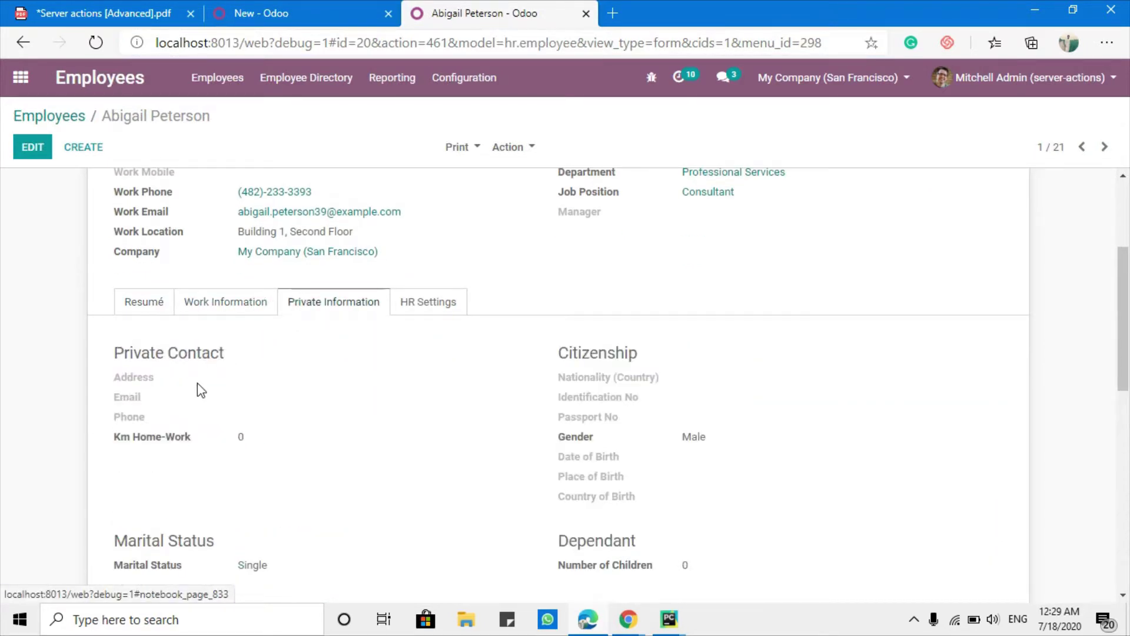
double_click(137, 383)
scroll(203, 249, "up", 2)
left_click(184, 218)
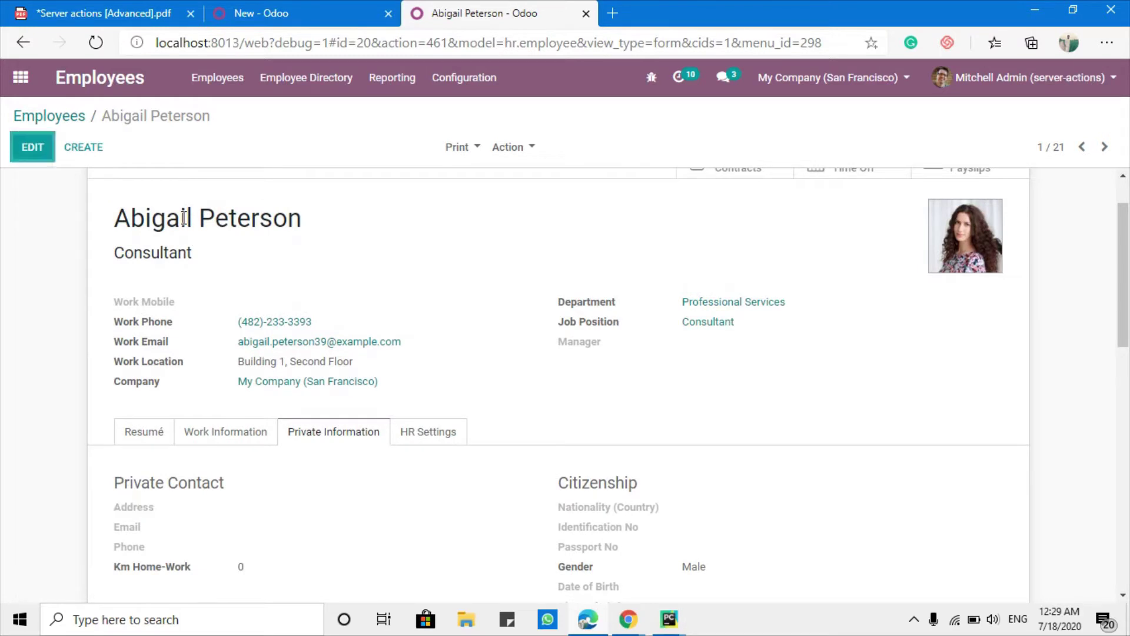
triple_click(184, 218)
scroll(317, 272, "down", 1)
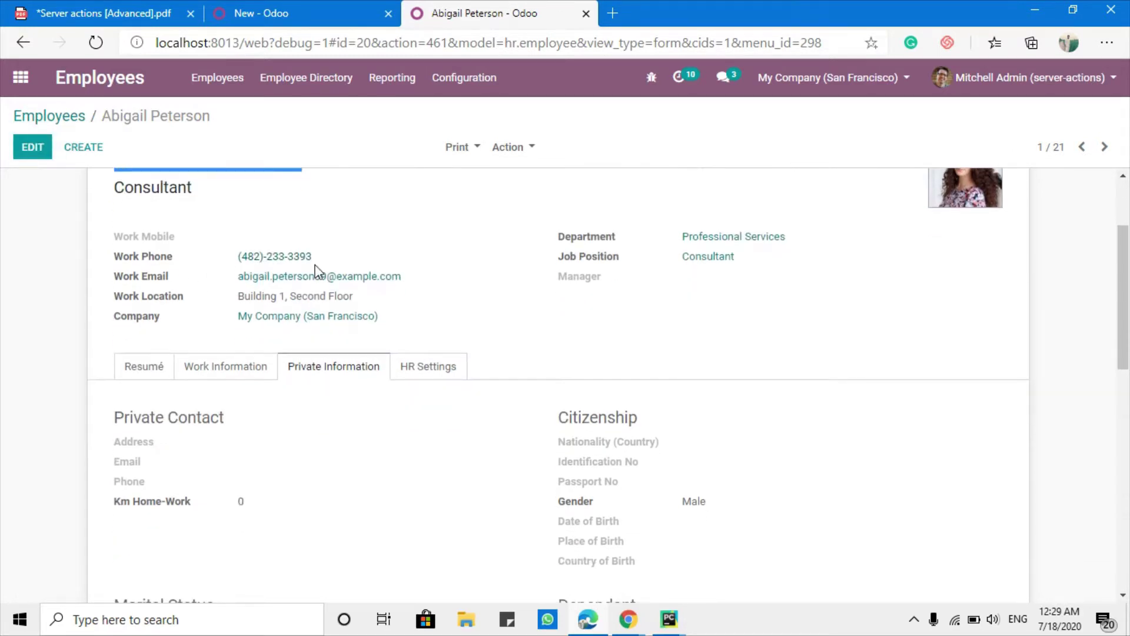
double_click(135, 443)
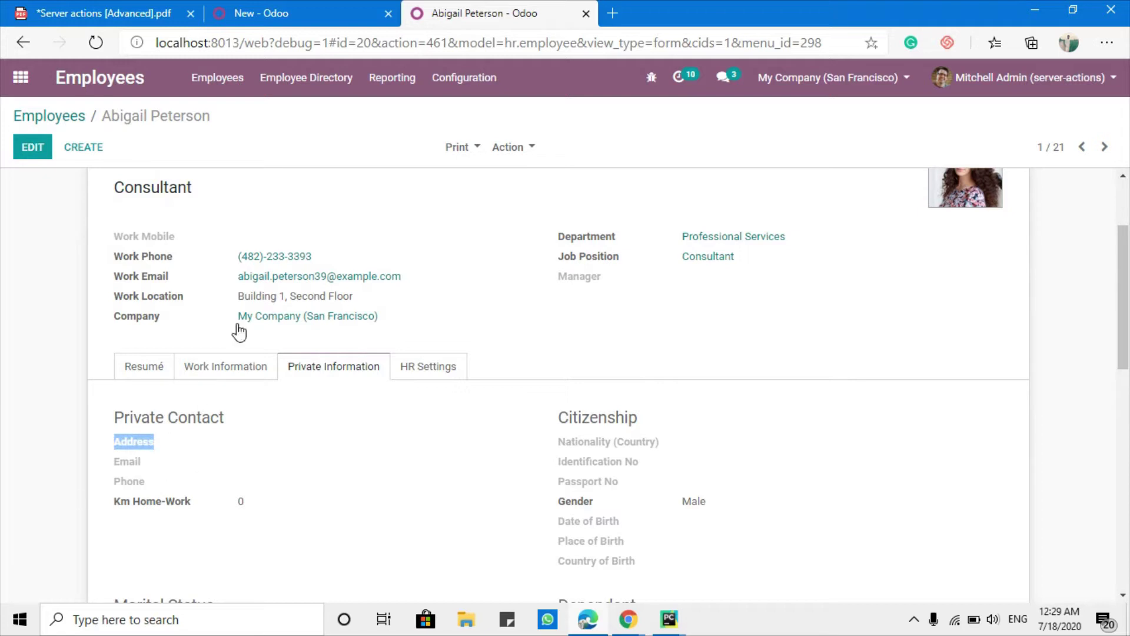
left_click(527, 150)
left_click(277, 11)
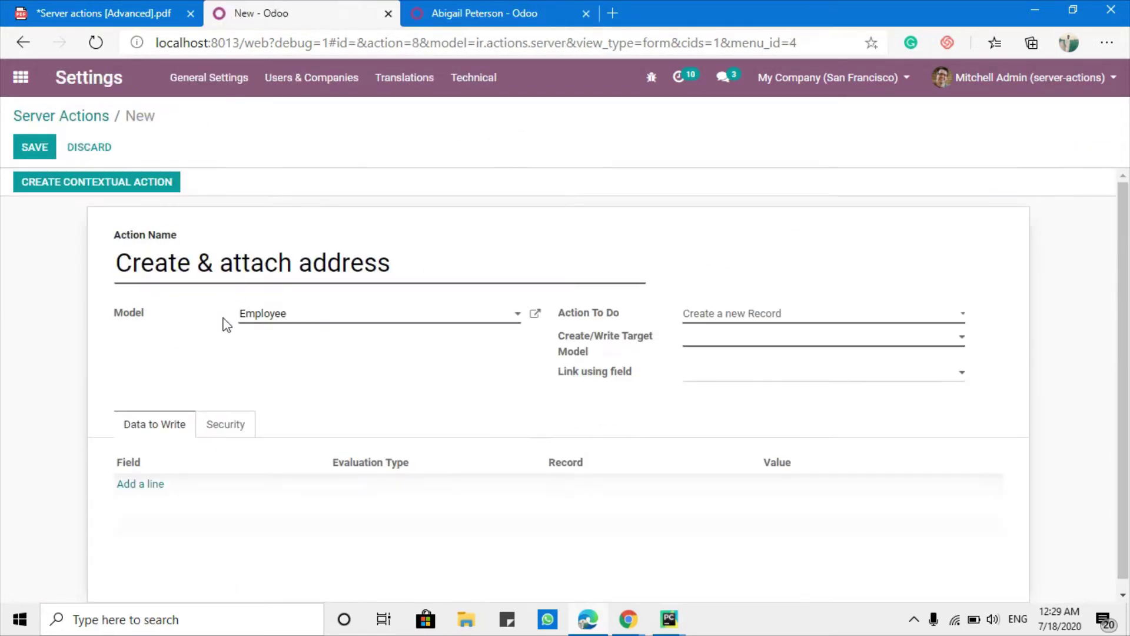
Look up the private Address field's related model and set the action's target model to Contact (res.partner).
left_click(729, 341)
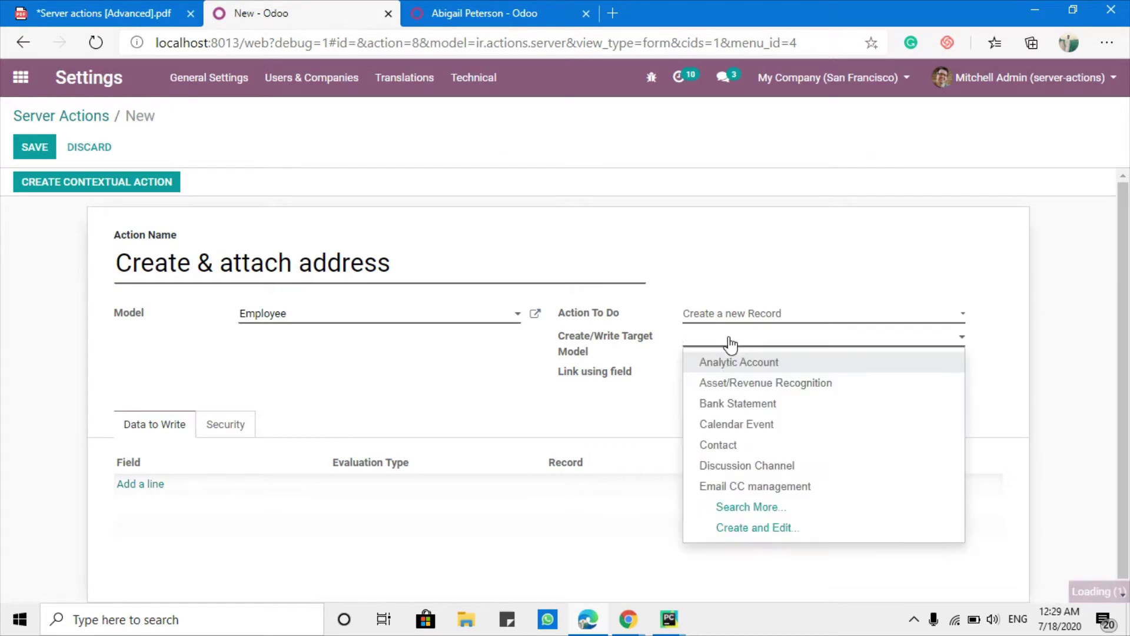
left_click(532, 12)
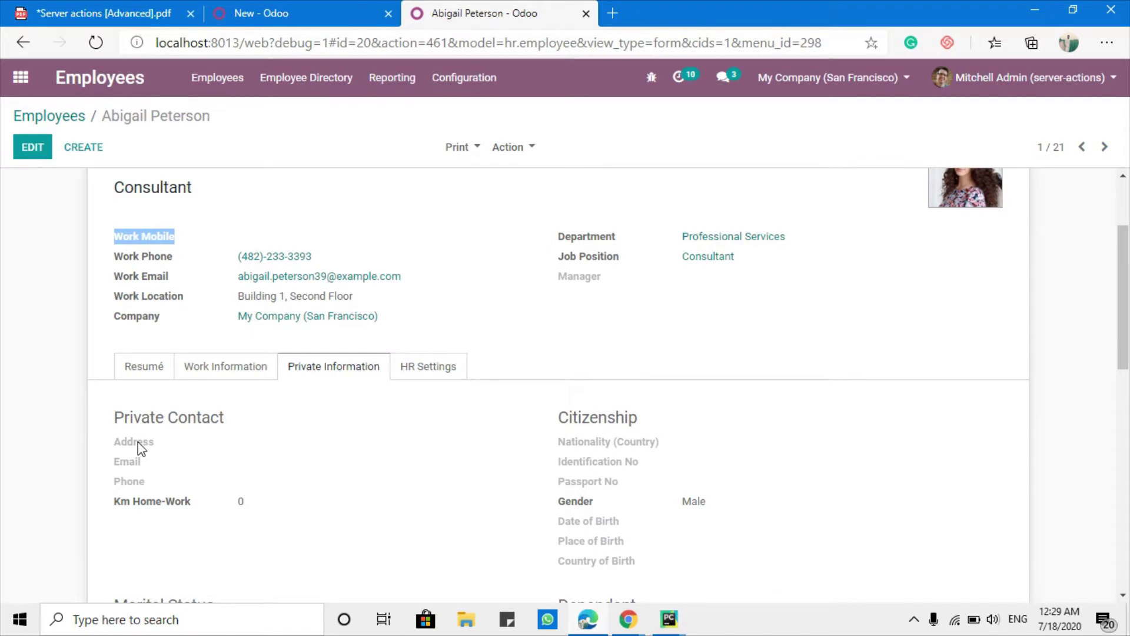
mouse_move(138, 442)
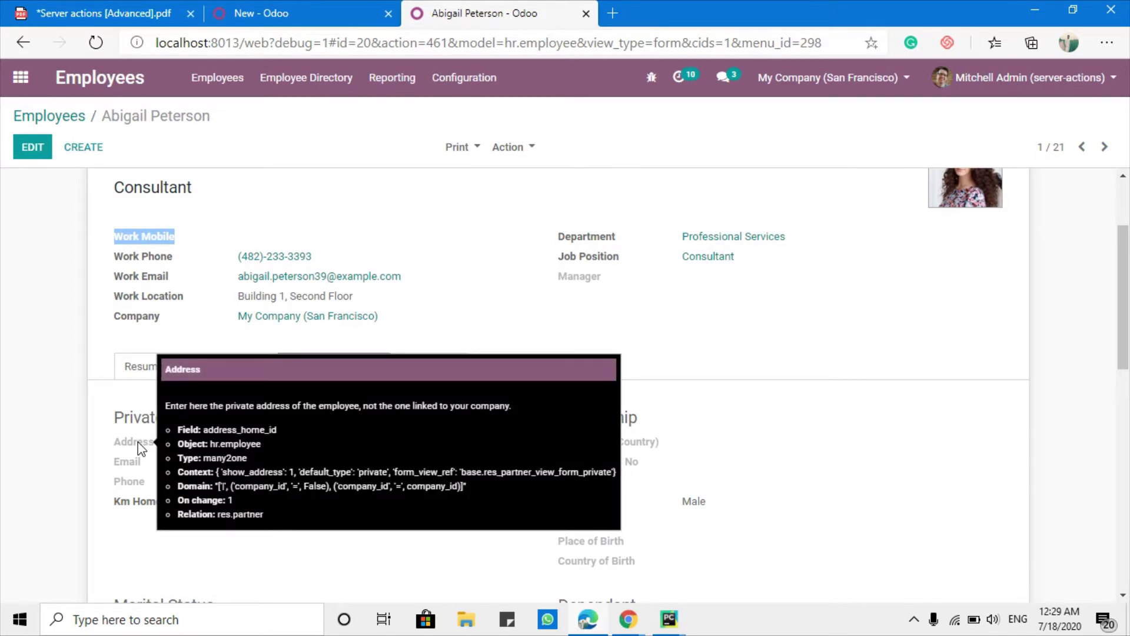
left_click(259, 13)
left_click(724, 335)
type("res.partner")
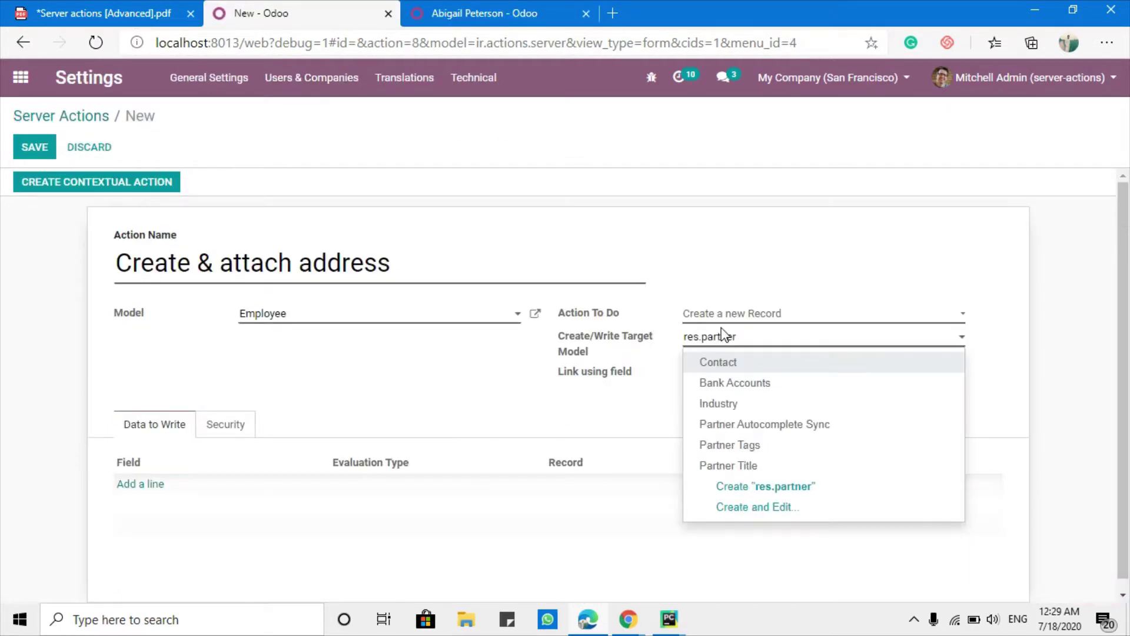
key("Return")
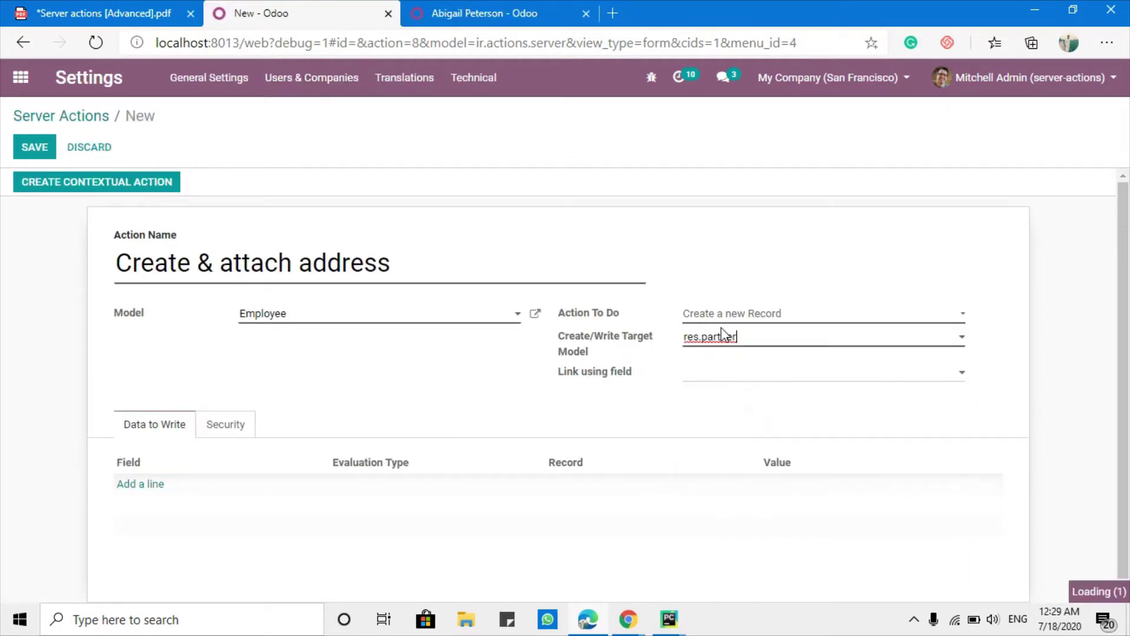
Check the technical name of the chosen target model in its details and close them.
left_click(980, 338)
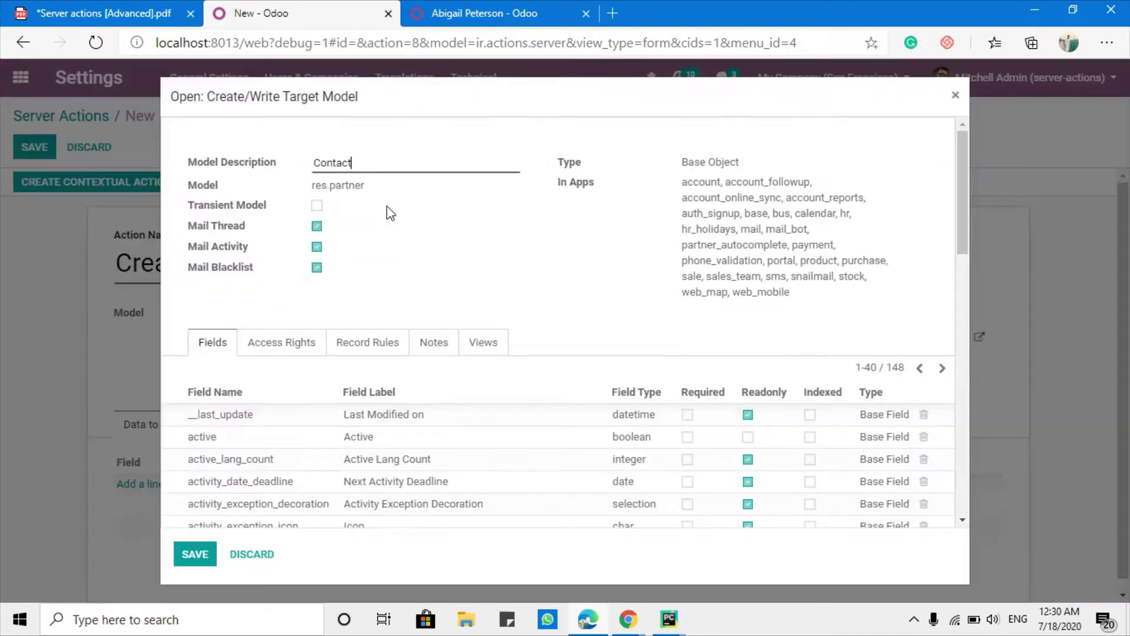
triple_click(331, 187)
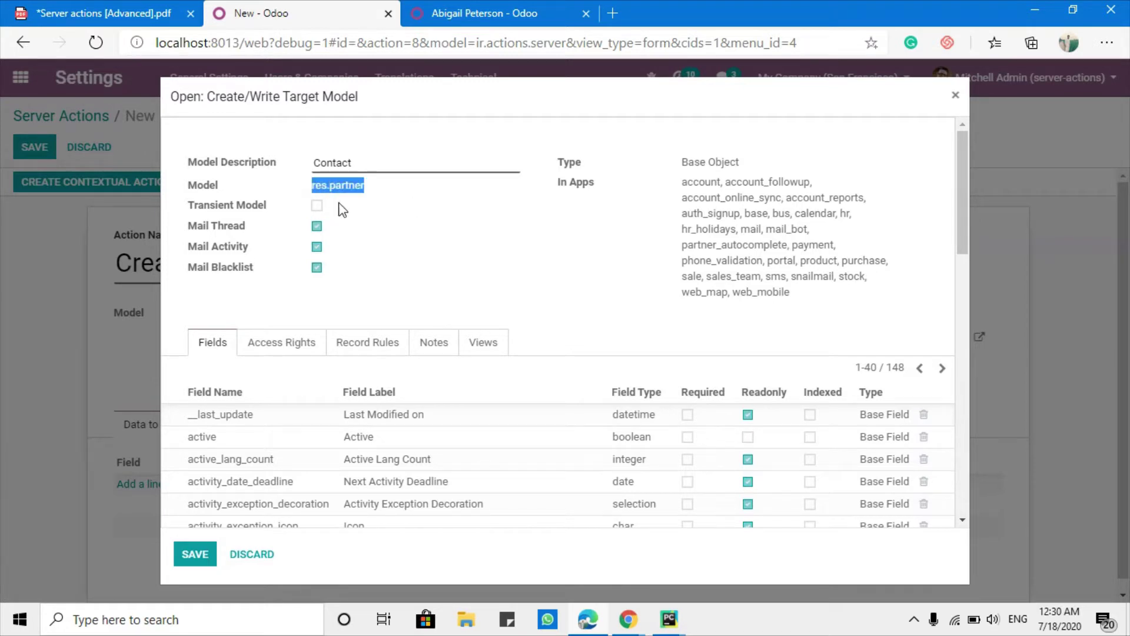
left_click(195, 555)
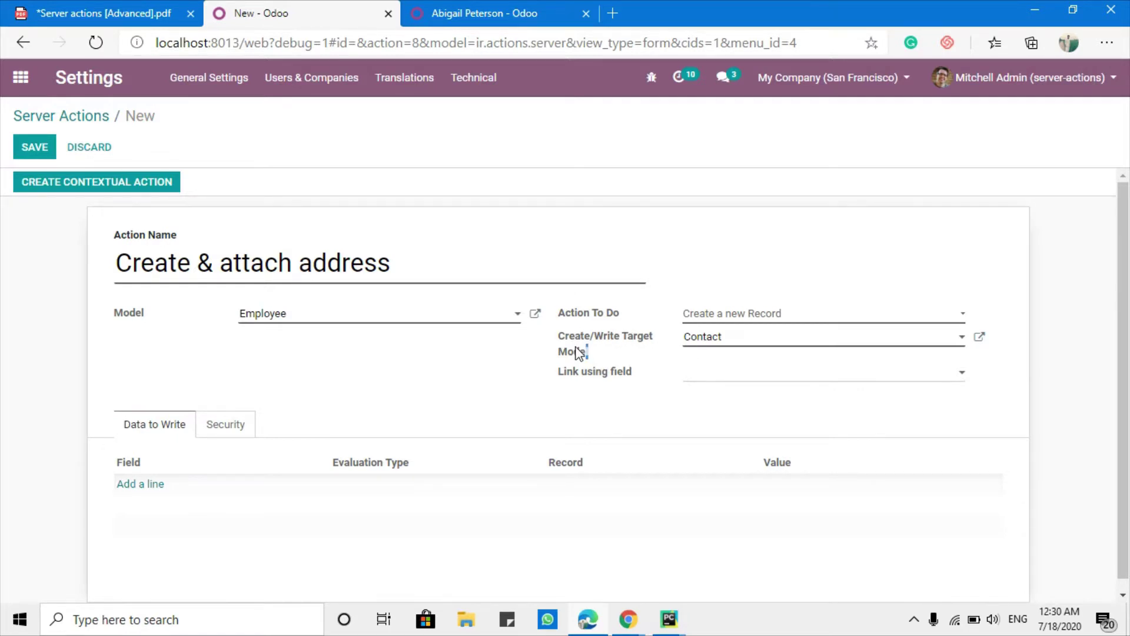
left_click_drag(579, 352, 561, 340)
Duplicate the employee record's browser tab and inspect the technical details of the private Address field.
left_click(482, 13)
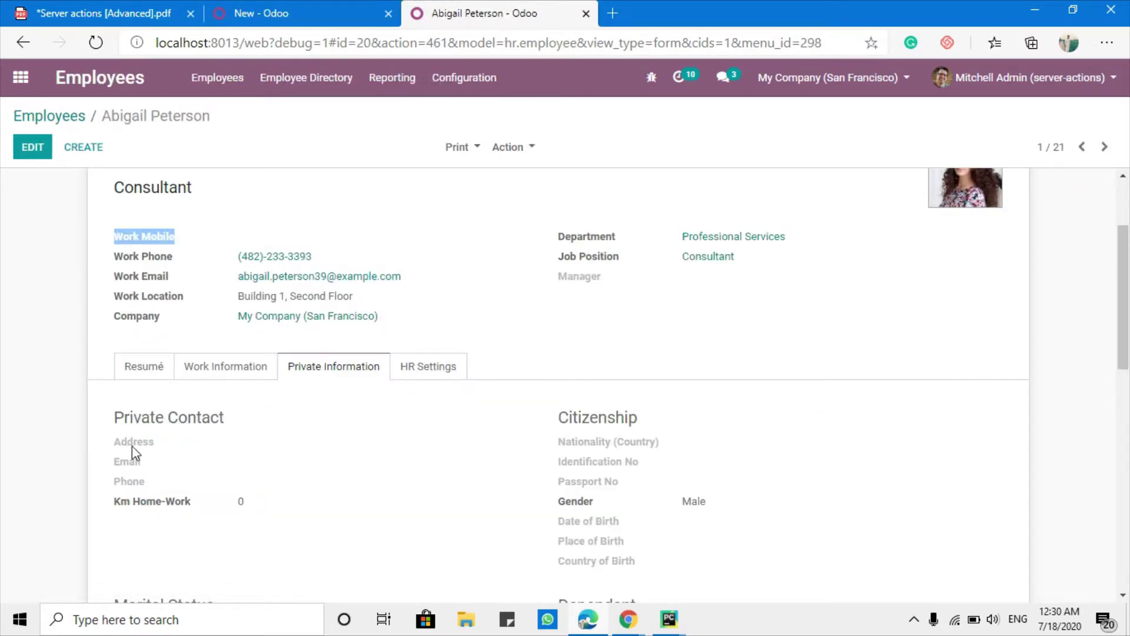
right_click(526, 13)
left_click(548, 87)
left_click(490, 7)
left_click(633, 12)
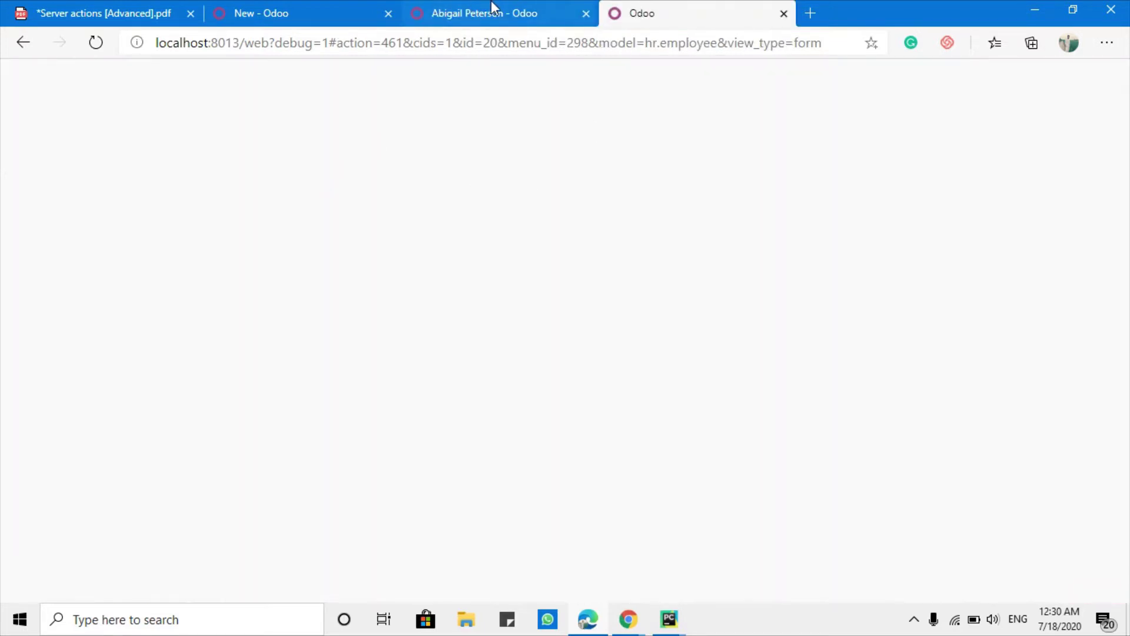
left_click(491, 3)
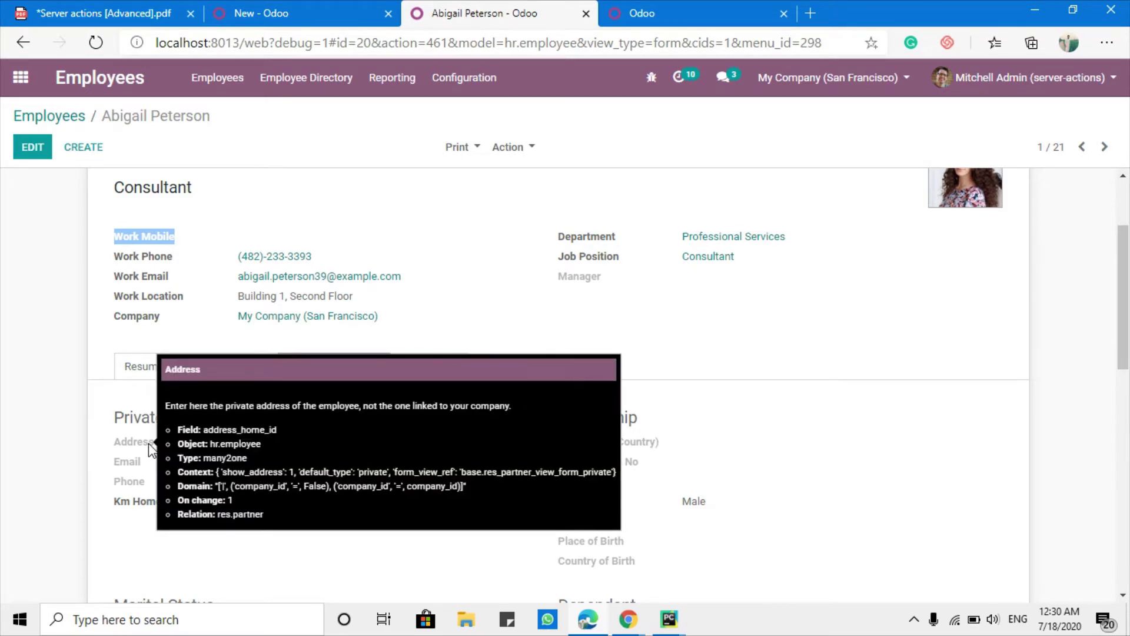
Open the Contacts app in the duplicated browser tab and check its model name in the URL.
left_click(663, 8)
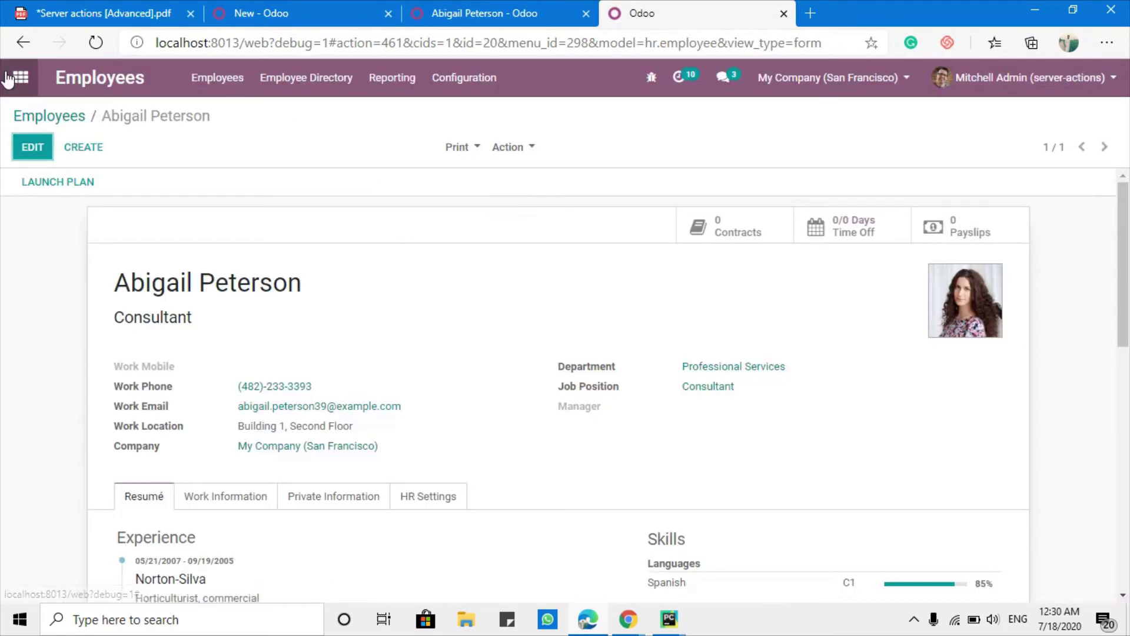
left_click(8, 77)
left_click(530, 277)
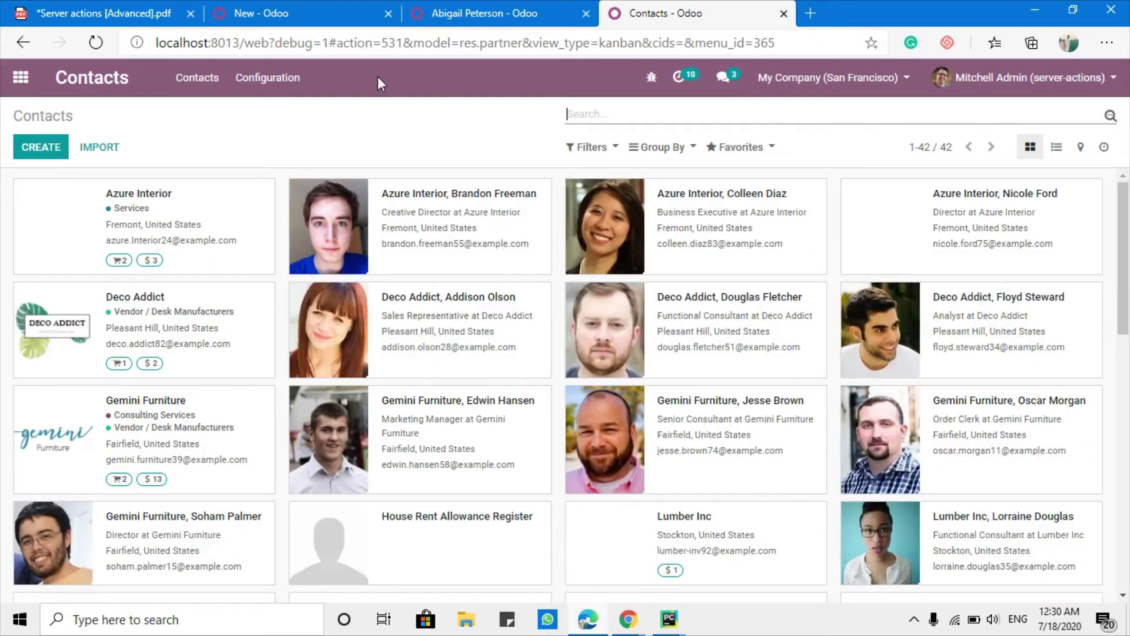
left_click_drag(459, 44, 523, 48)
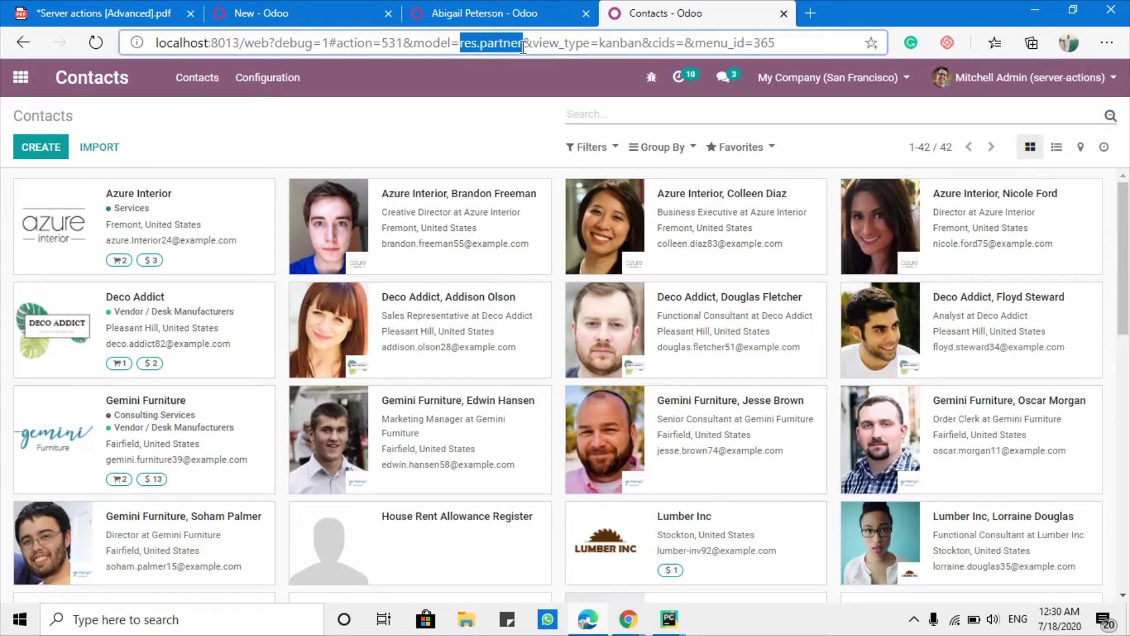
Return to the server action form and review the fields offered for linking the new record.
left_click(303, 14)
scroll(340, 466, "down", 1)
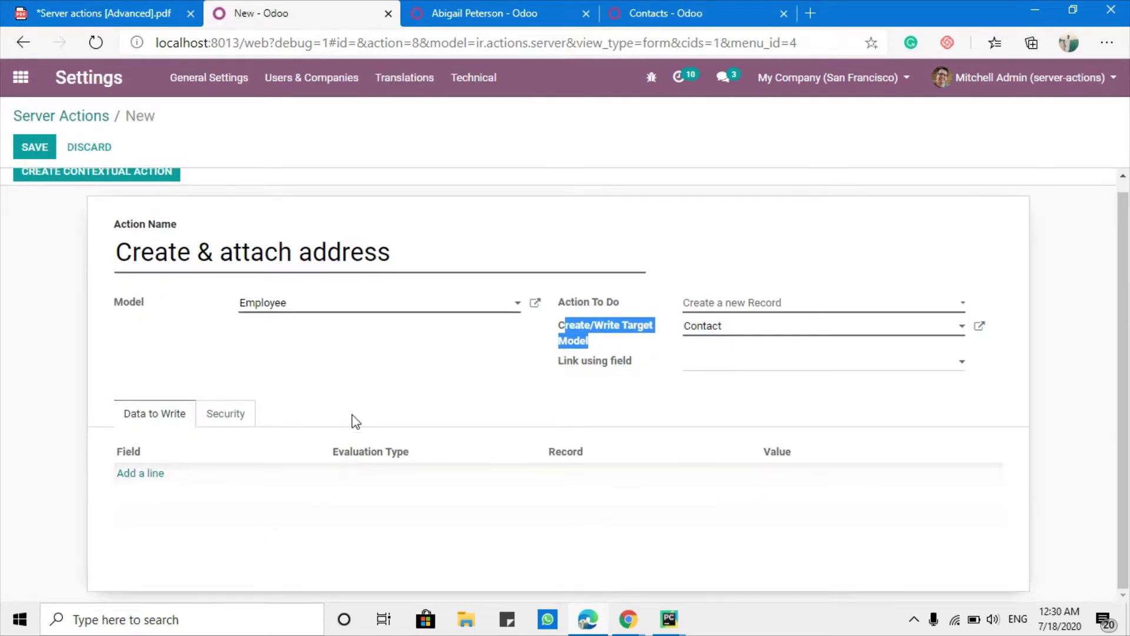
left_click(730, 378)
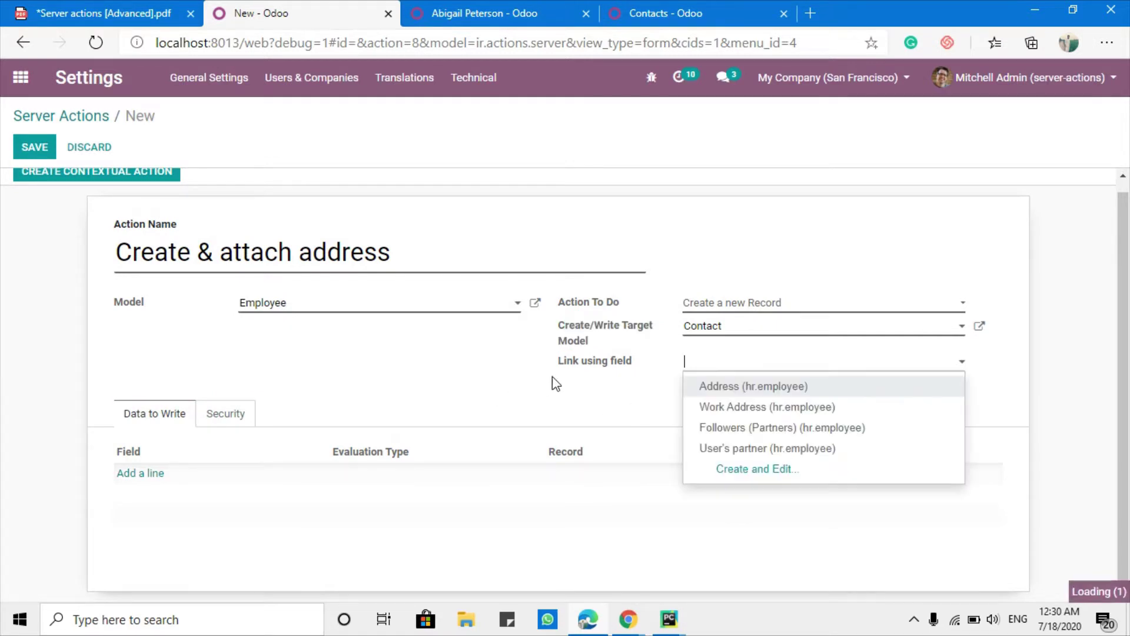
left_click_drag(564, 361, 628, 362)
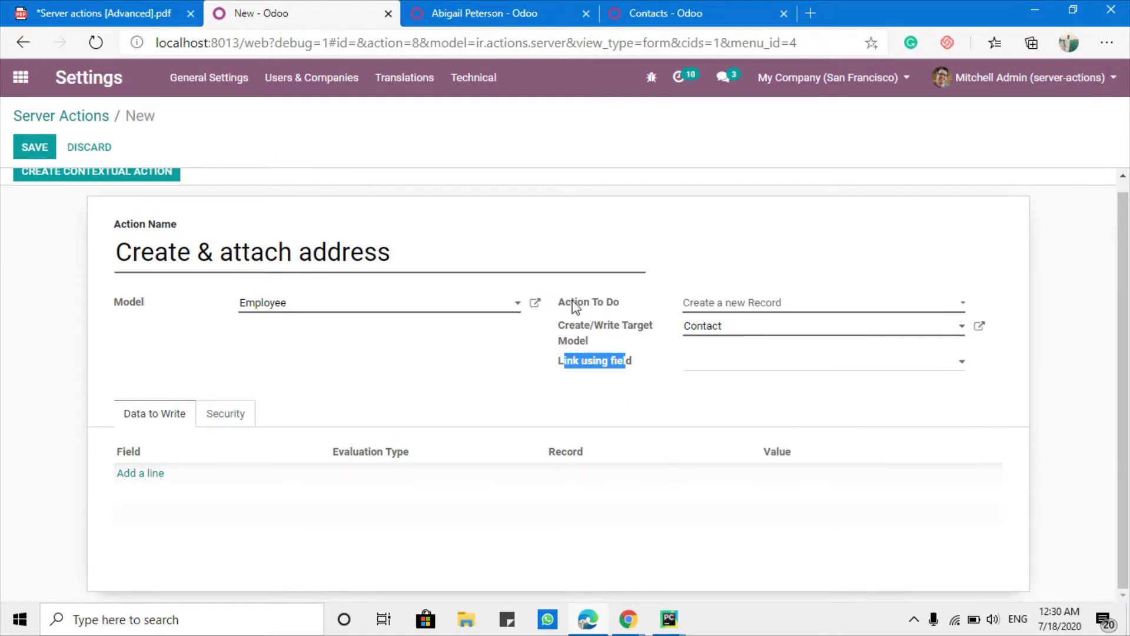
Look up the technical field name of the private Address on the employee record.
left_click(482, 13)
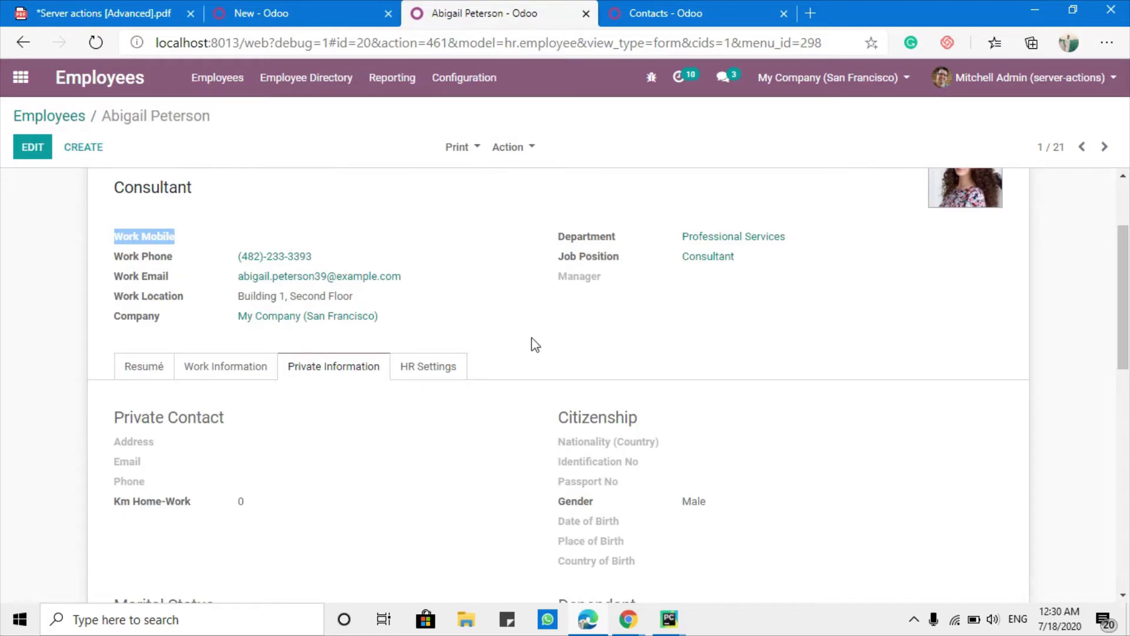
scroll(303, 345, "down", 1)
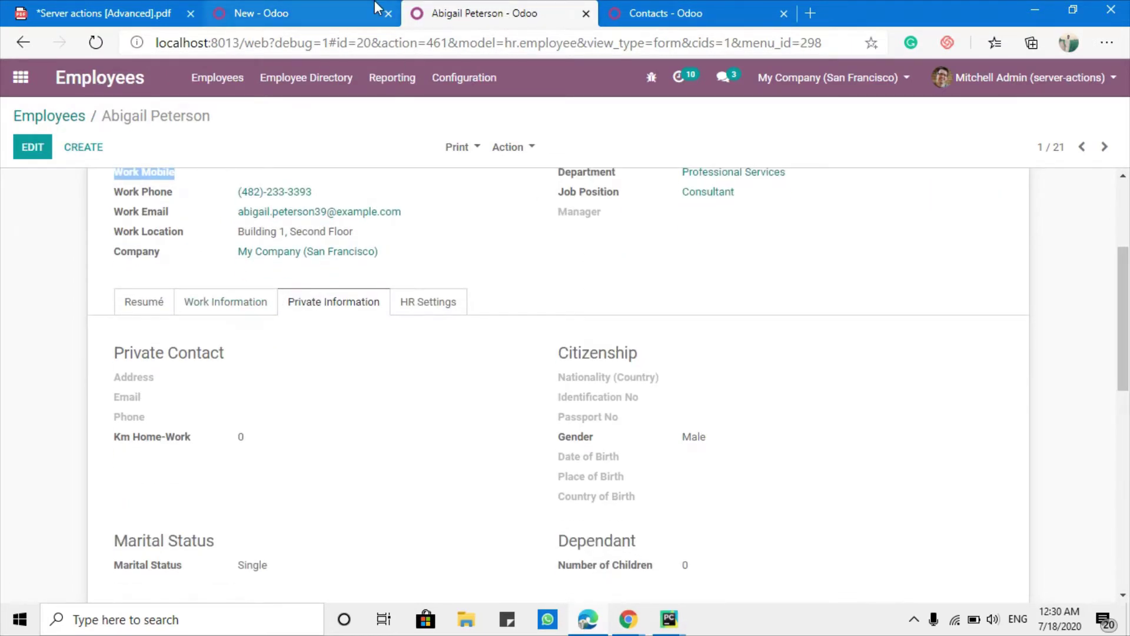
left_click(283, 13)
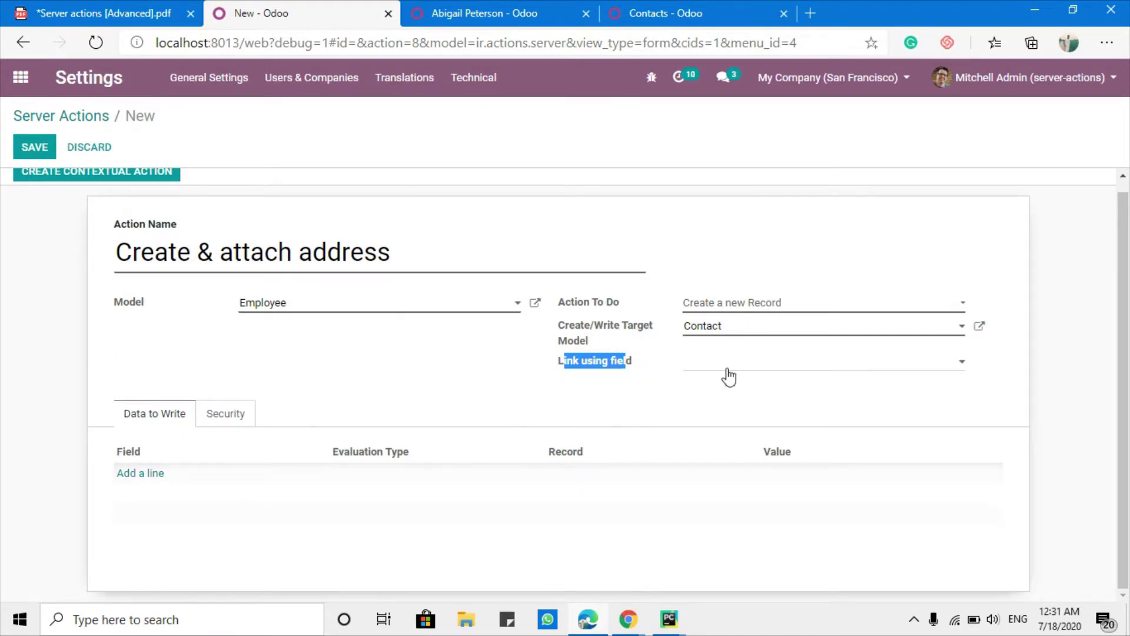
key("ctrl+Tab")
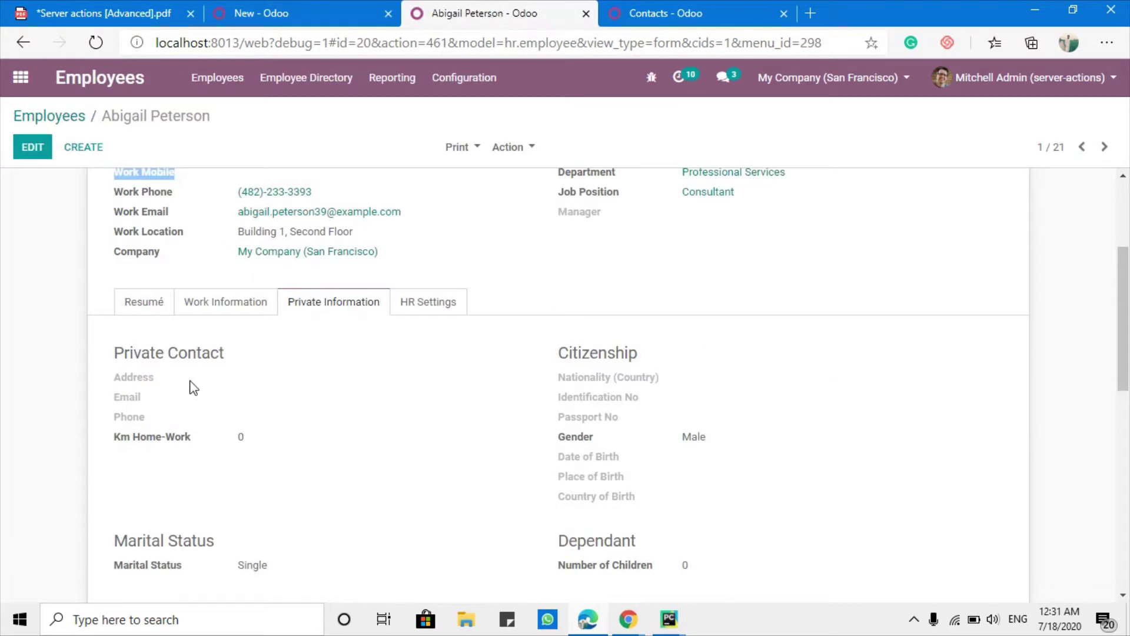
mouse_move(143, 387)
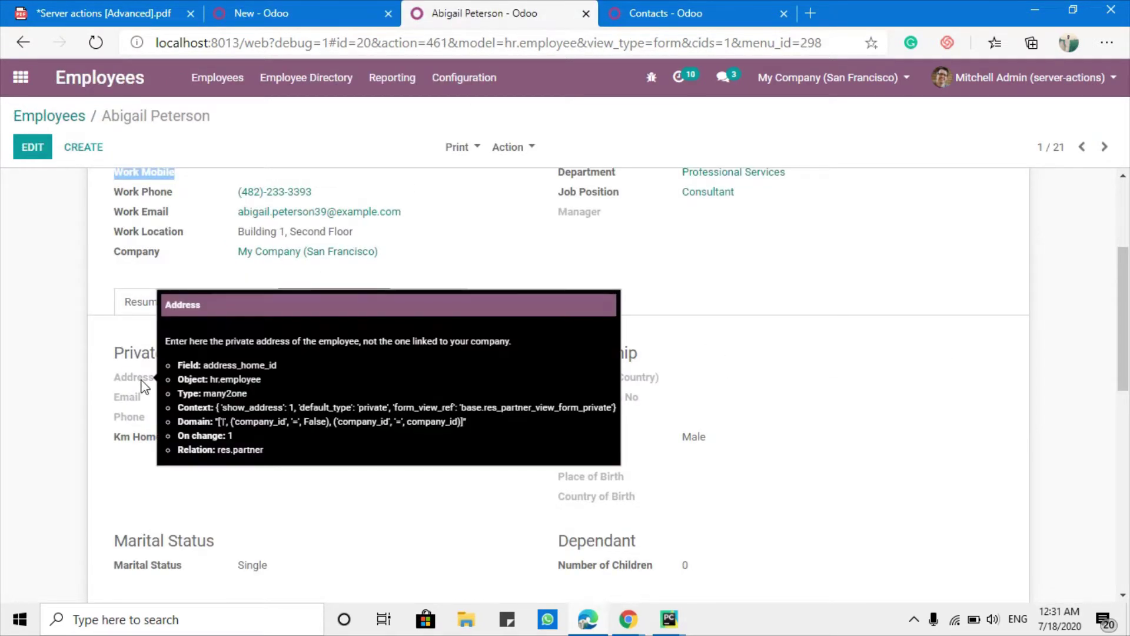
Set the server action's linking field to Address (hr.employee) and save the action.
left_click(328, 6)
left_click(705, 371)
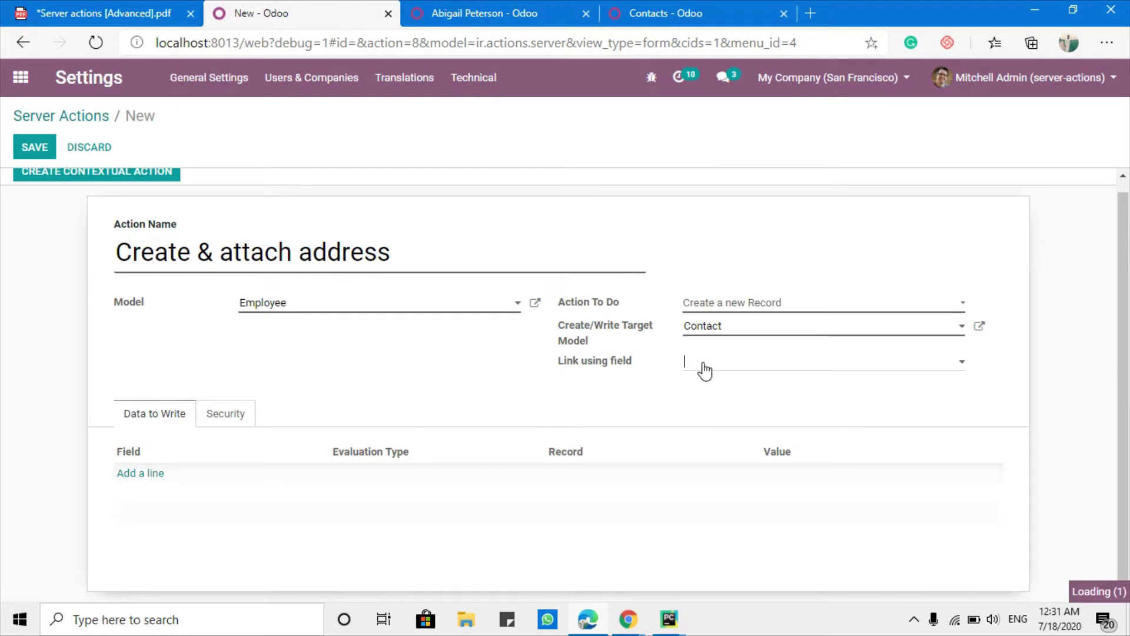
type("address")
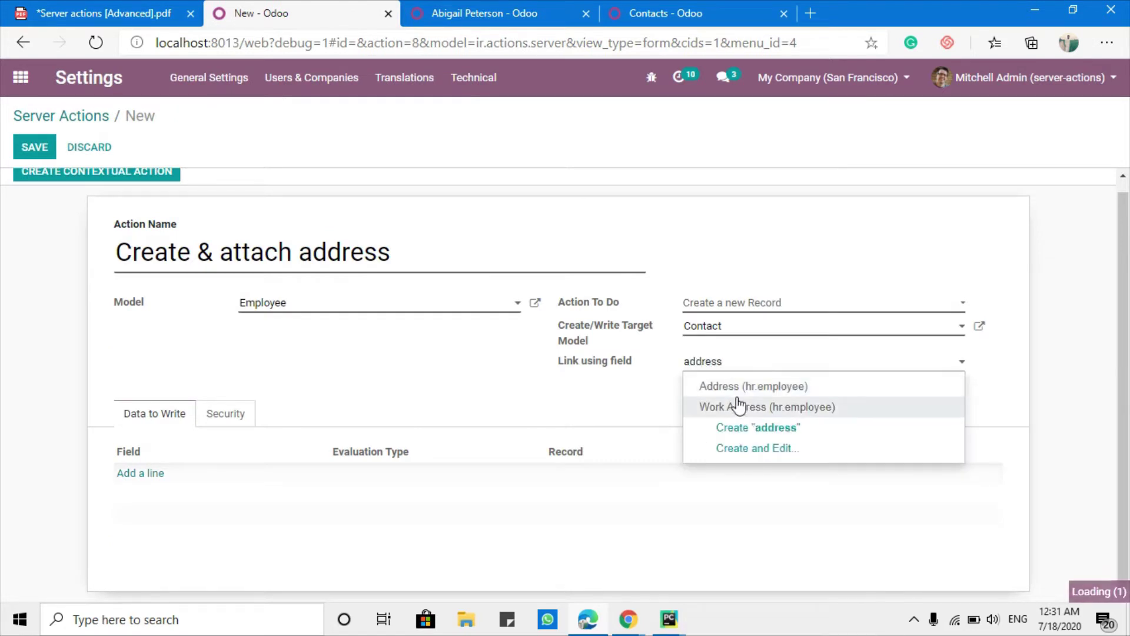
left_click(762, 387)
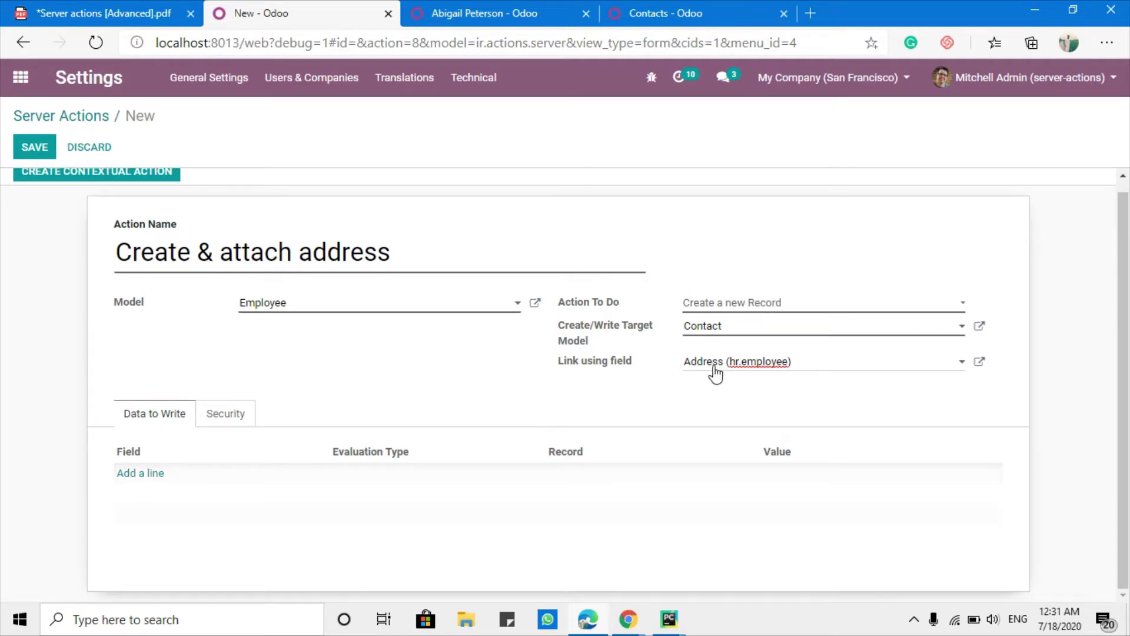
triple_click(589, 368)
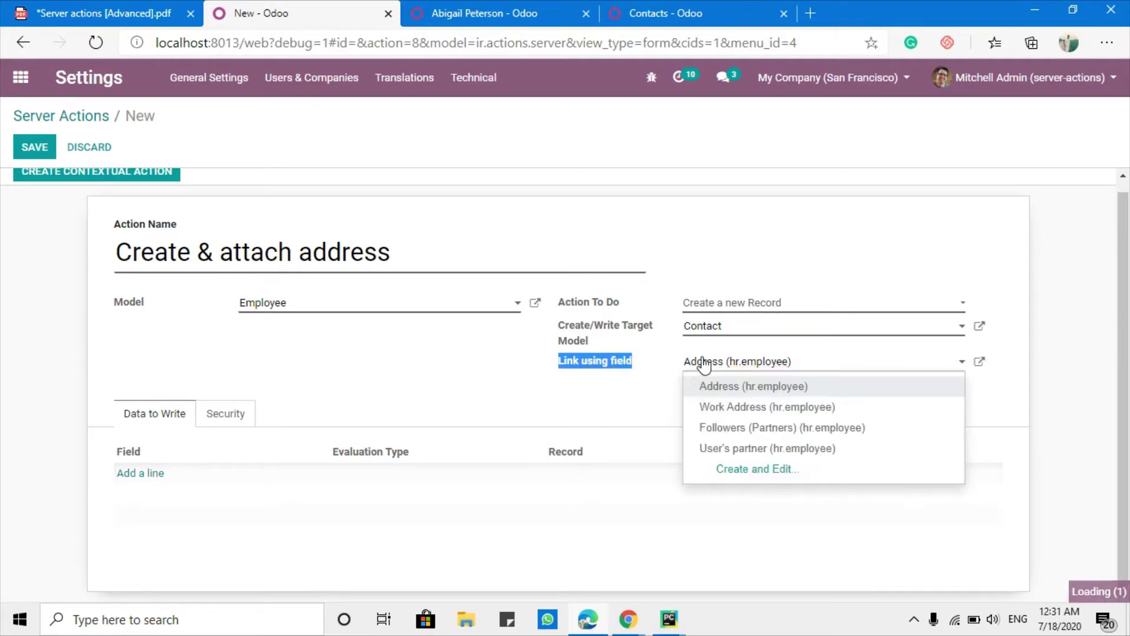
left_click(612, 370)
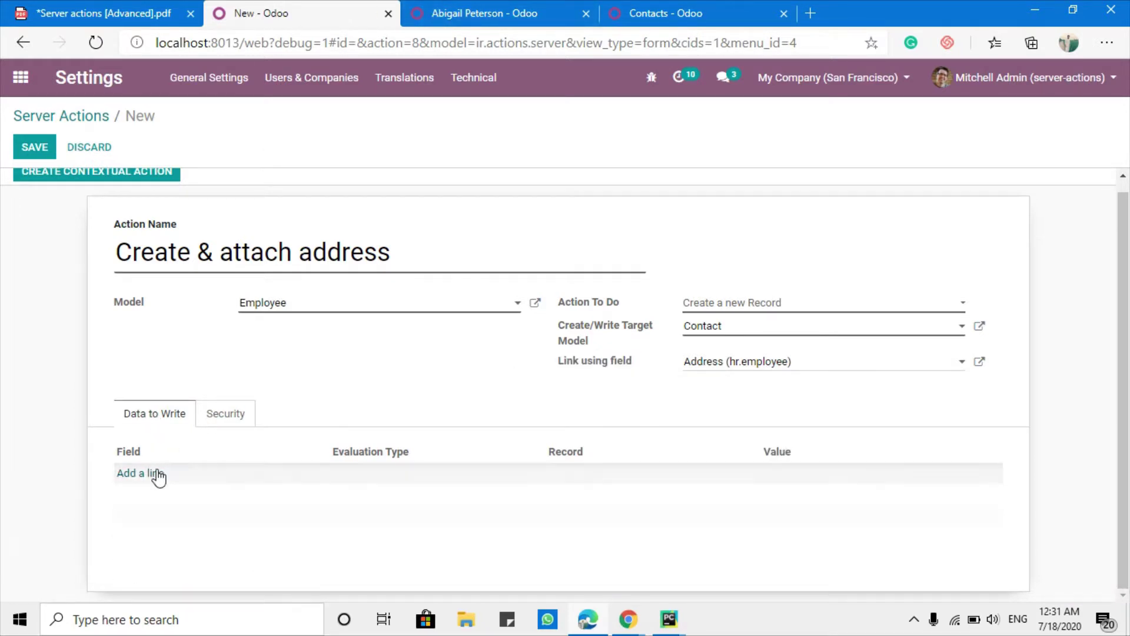
left_click(17, 154)
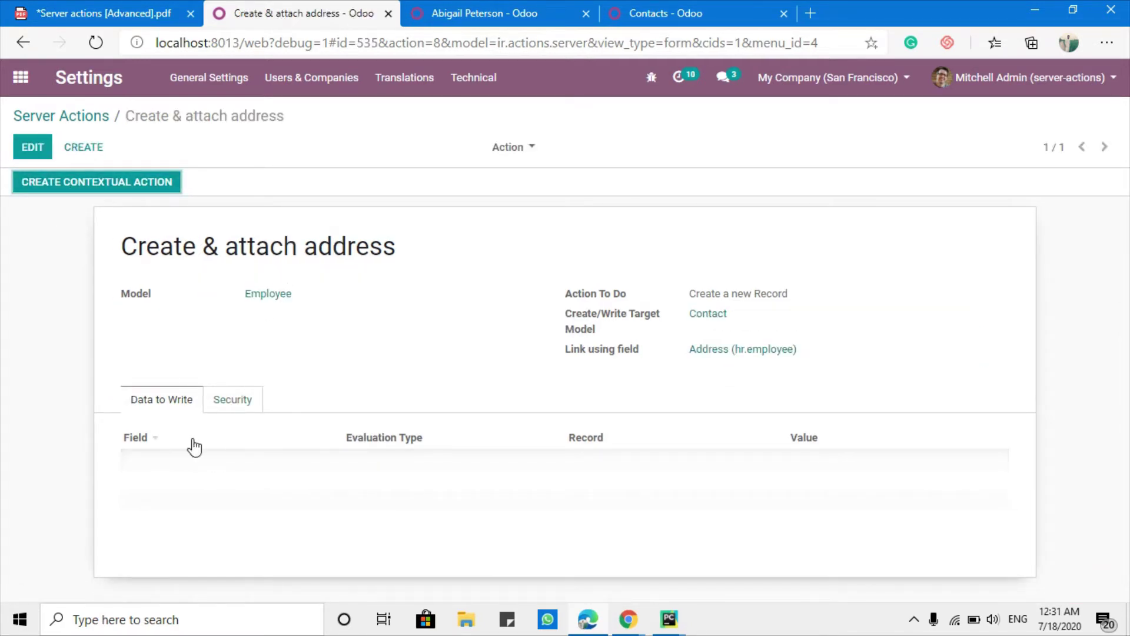
Open a blank contact form to examine its Name and other fields, and compare them with the employee record.
key("ctrl+Tab")
key("ctrl+Tab")
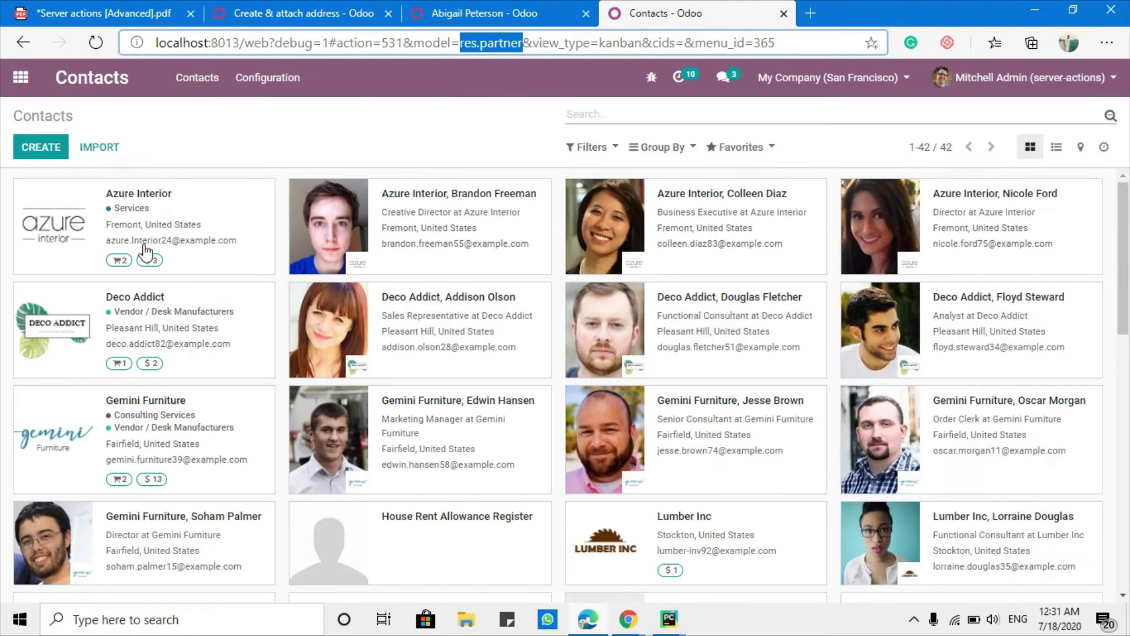
left_click(43, 154)
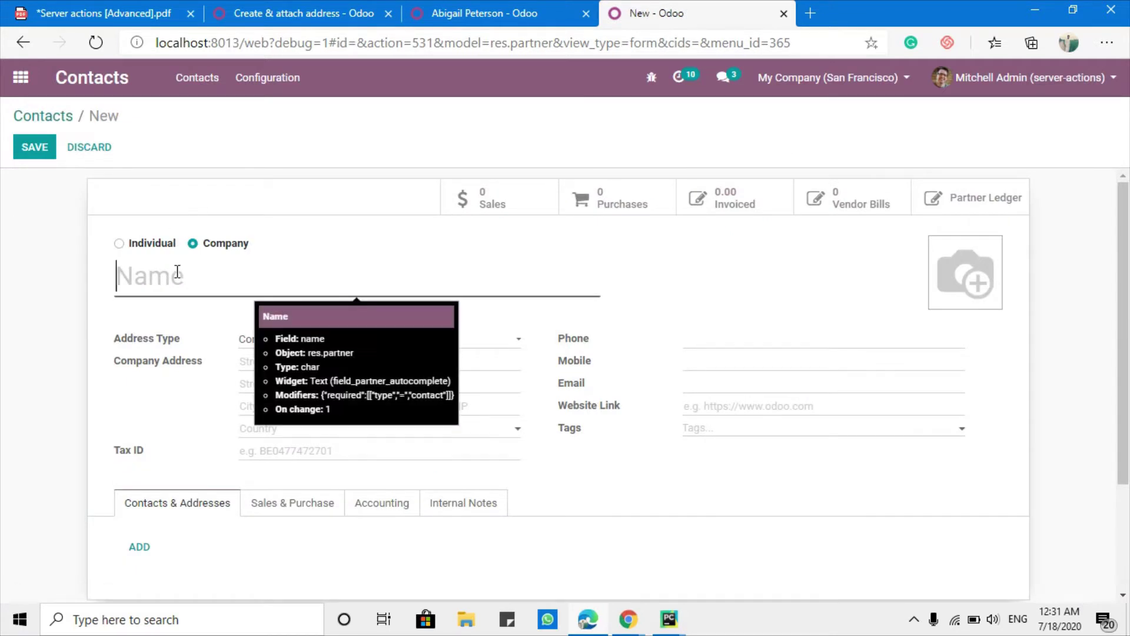
scroll(177, 273, "down", 1)
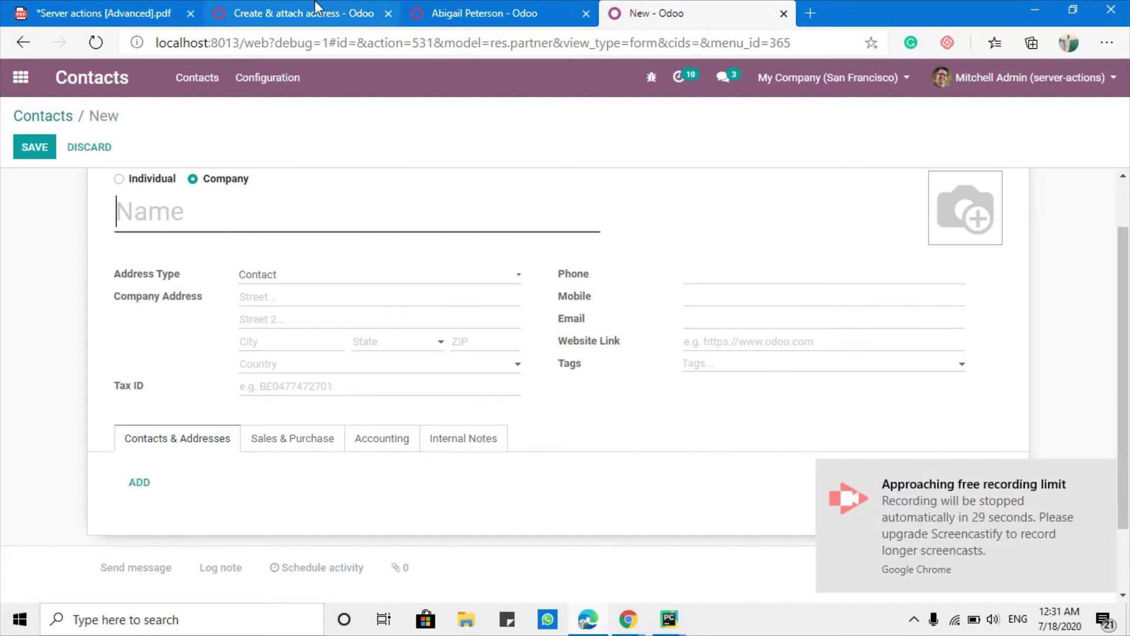
left_click(406, 8)
scroll(238, 362, "up", 3)
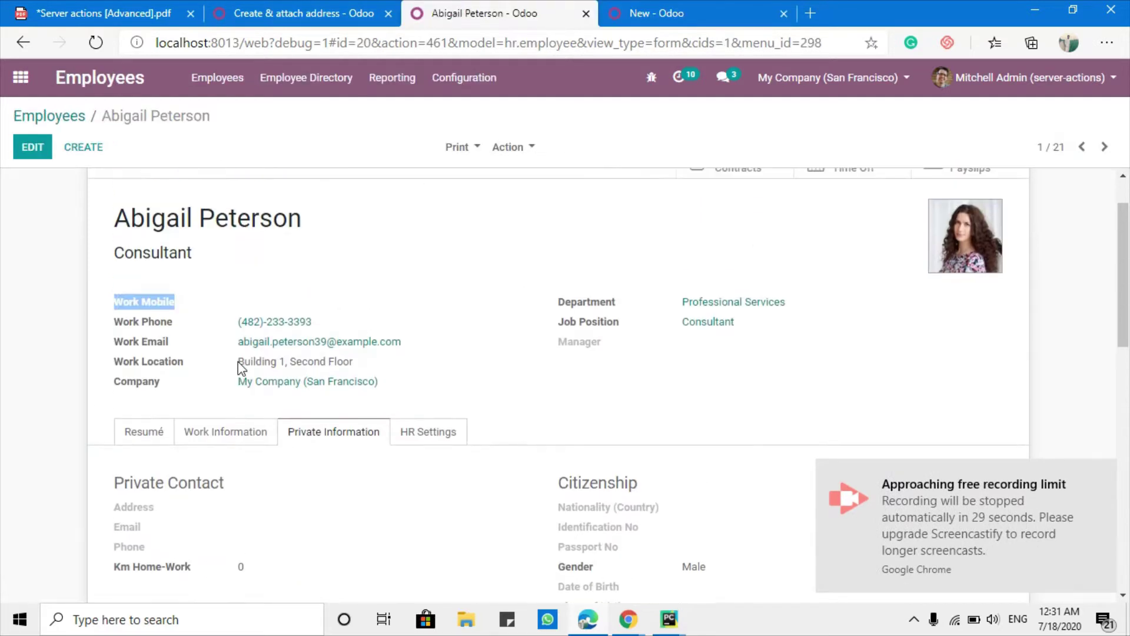
Add a data line to the server action that fills Name (res.partner) with the Python expression record.name.
left_click(294, 13)
left_click(33, 147)
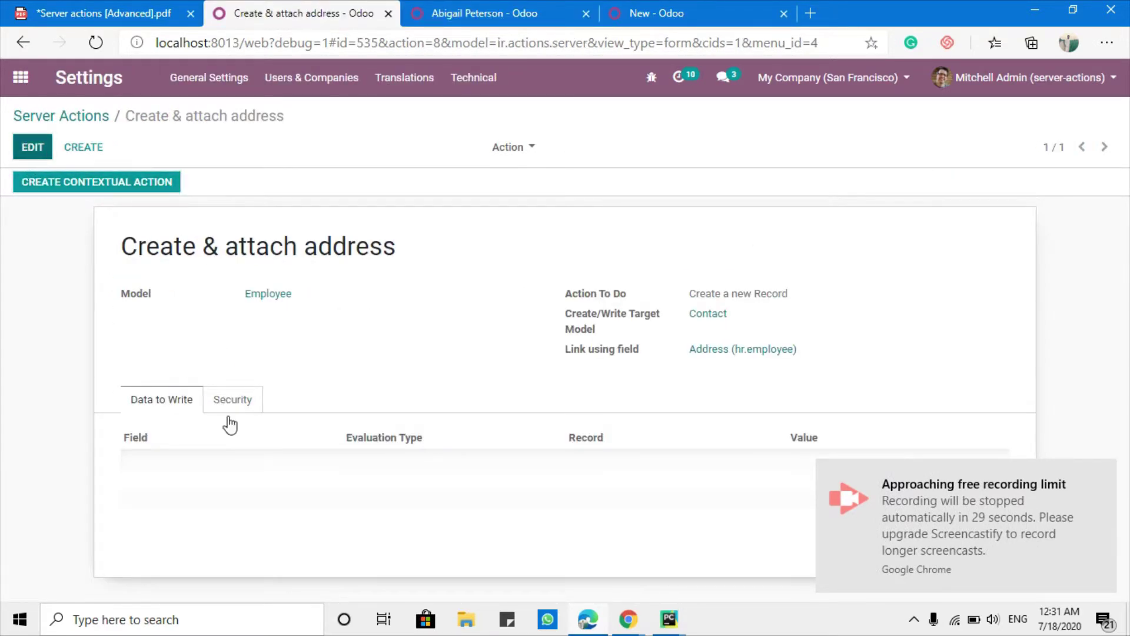
left_click(155, 484)
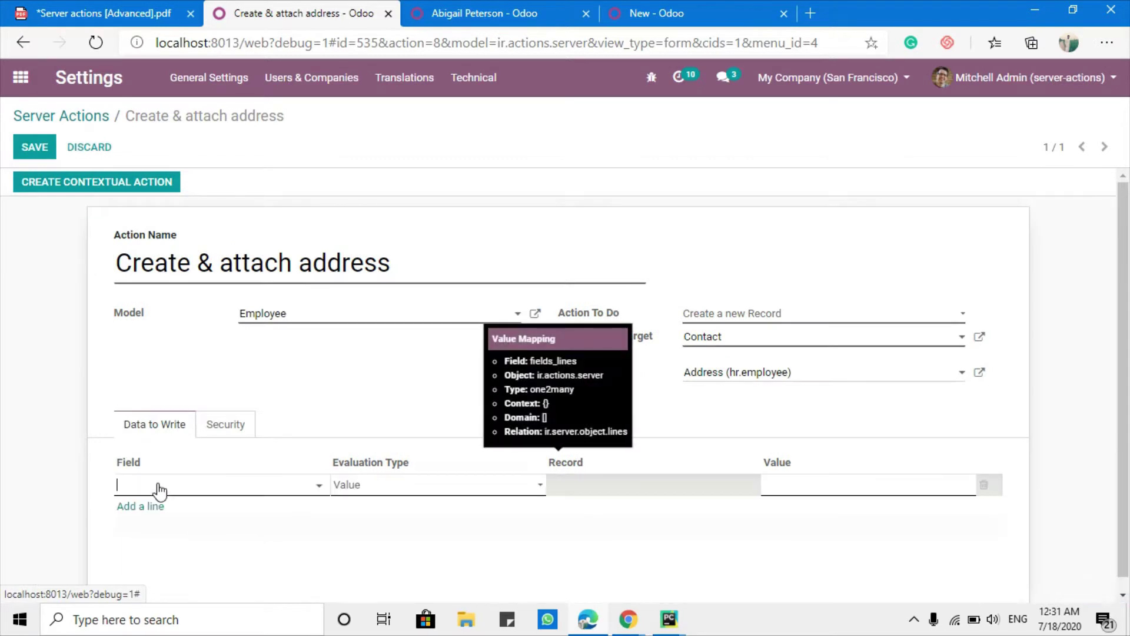
type("name")
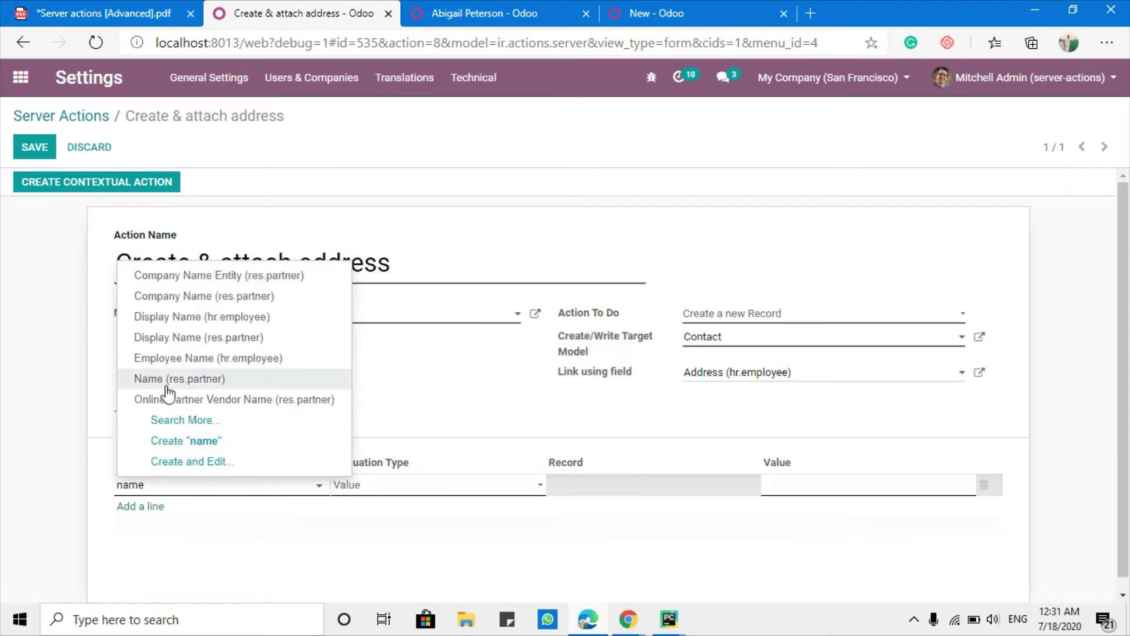
left_click(200, 382)
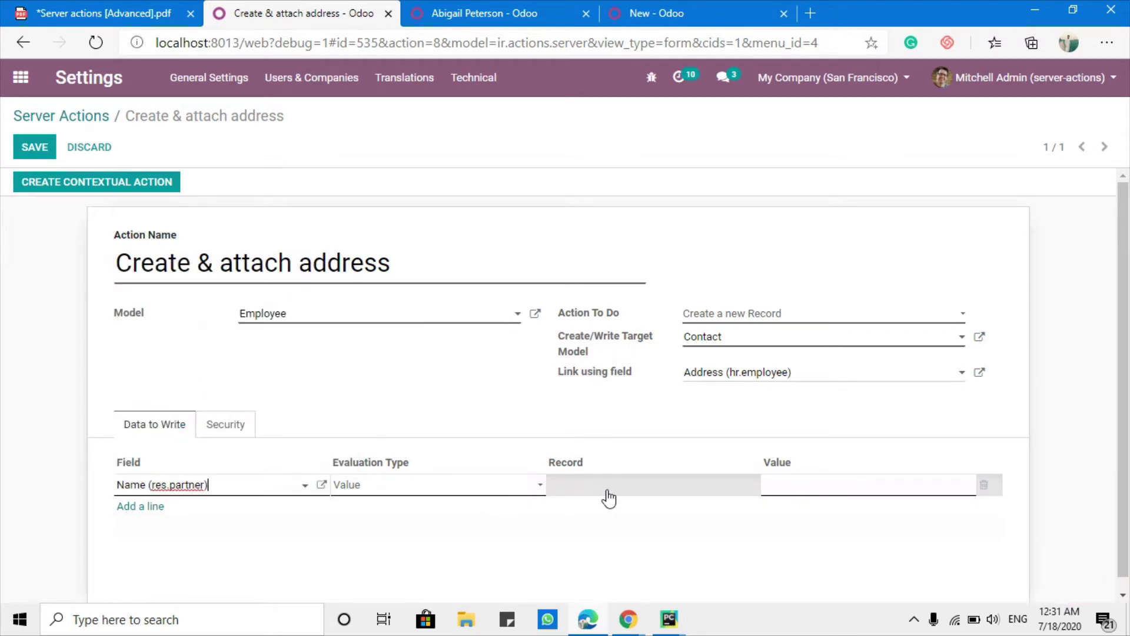
left_click(448, 497)
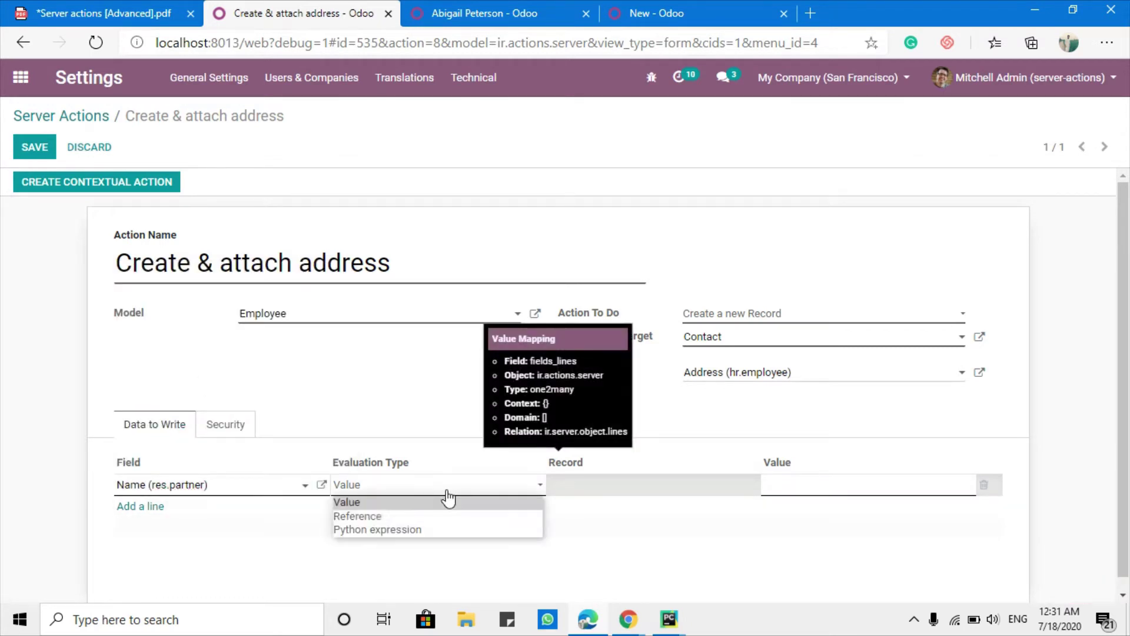
left_click(421, 531)
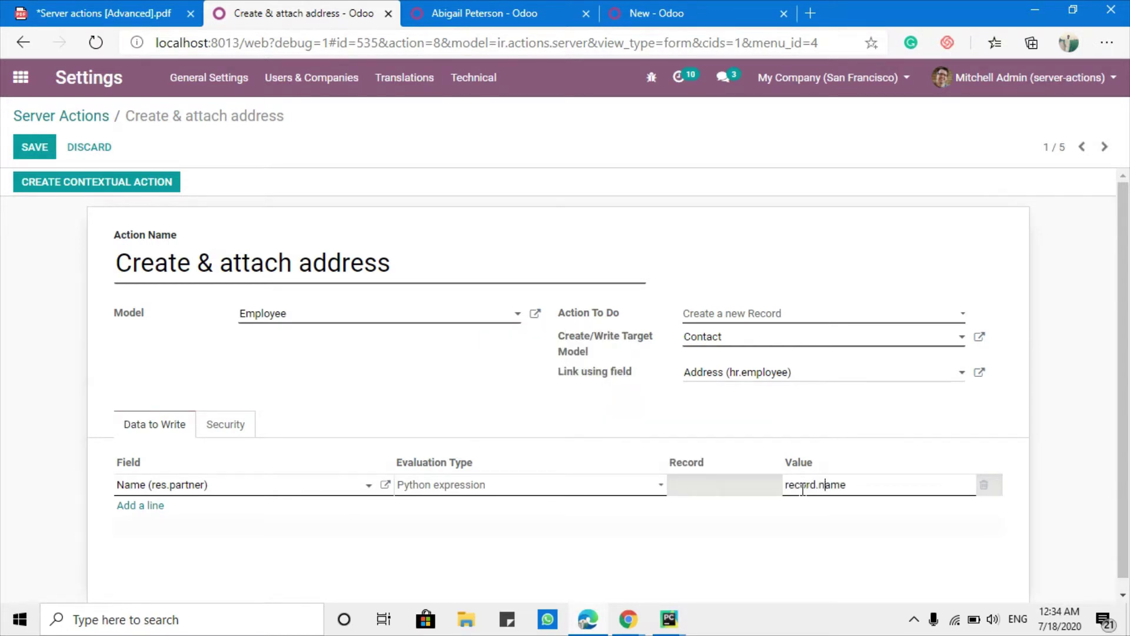
double_click(802, 488)
Discard the open edit on the employee record and view the actions available for it.
left_click(484, 13)
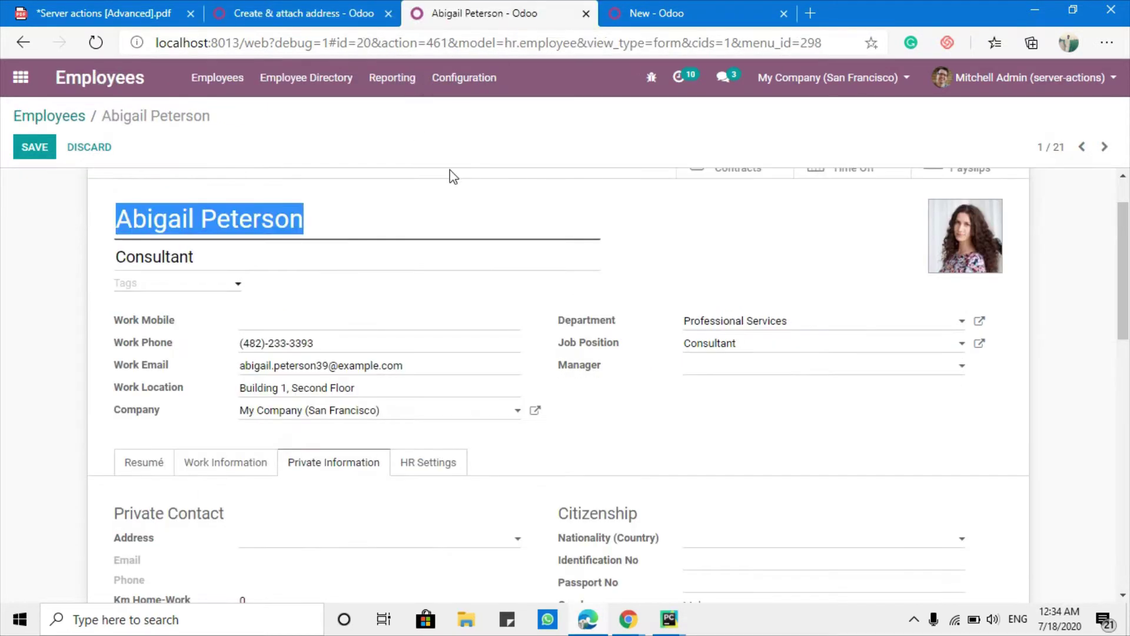
scroll(322, 230, "up", 1)
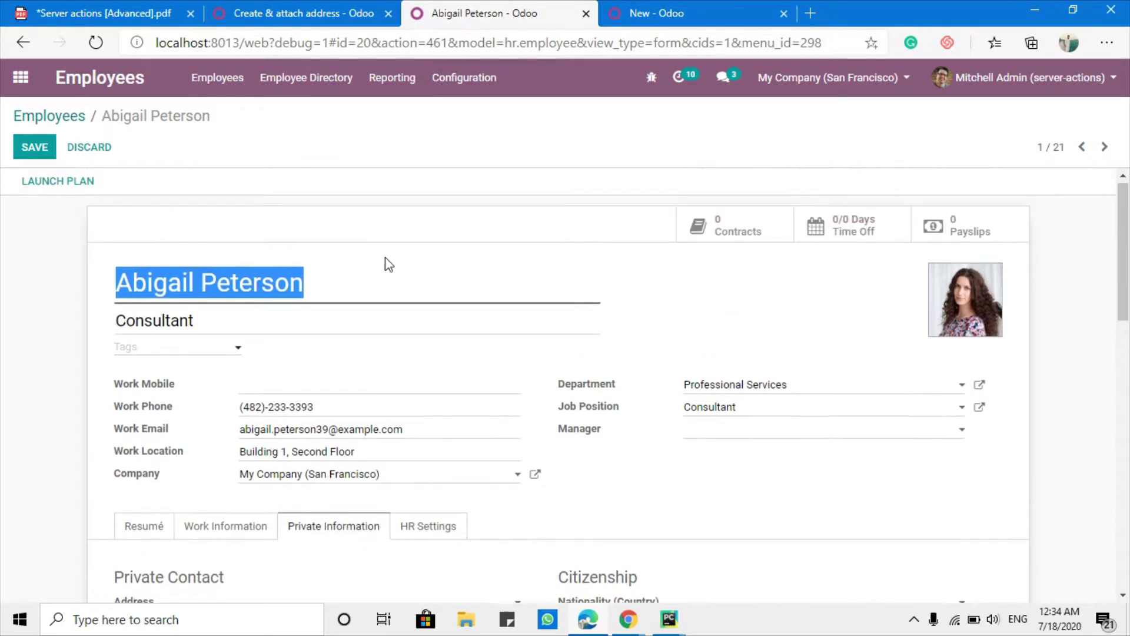
left_click(89, 147)
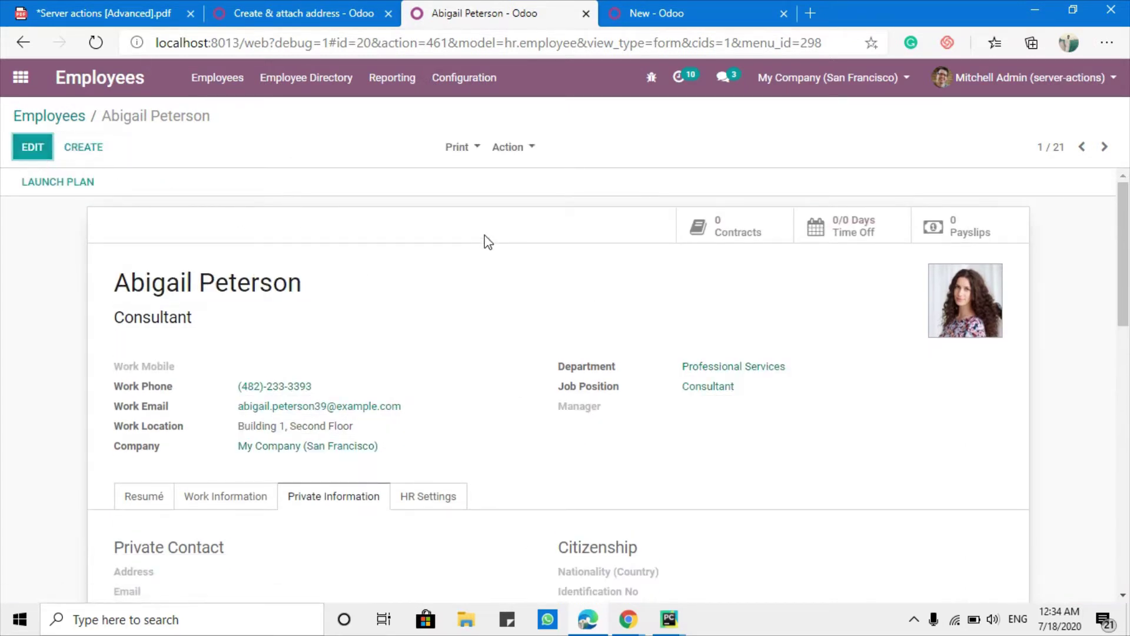
left_click(511, 149)
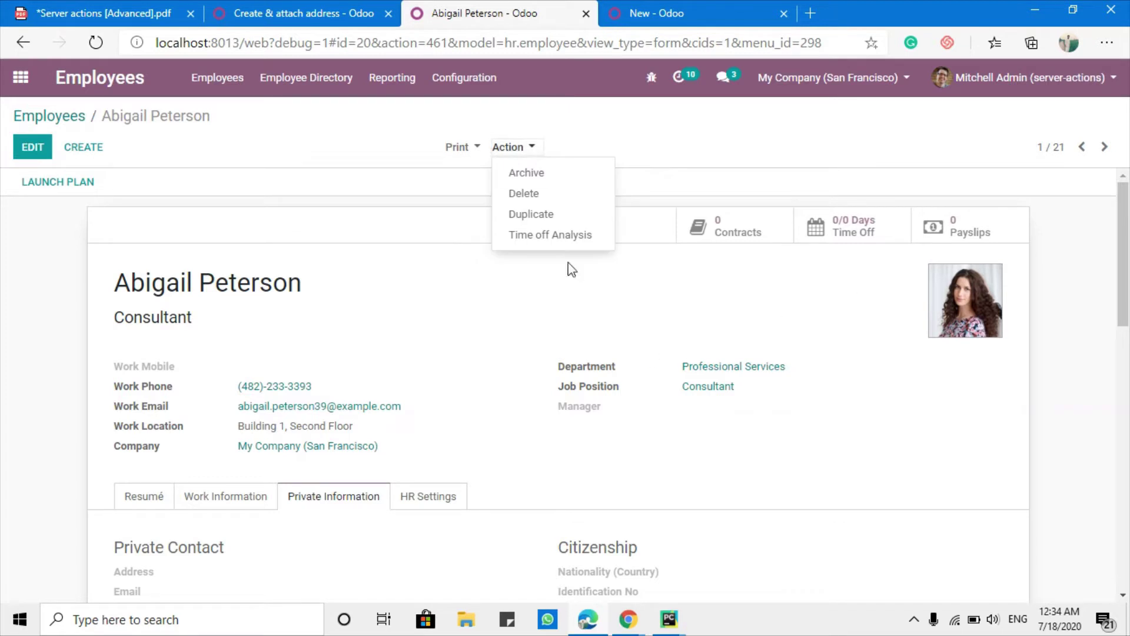
Put the employee record in edit mode and check the technical details of the employee name field.
left_click(247, 293)
triple_click(245, 284)
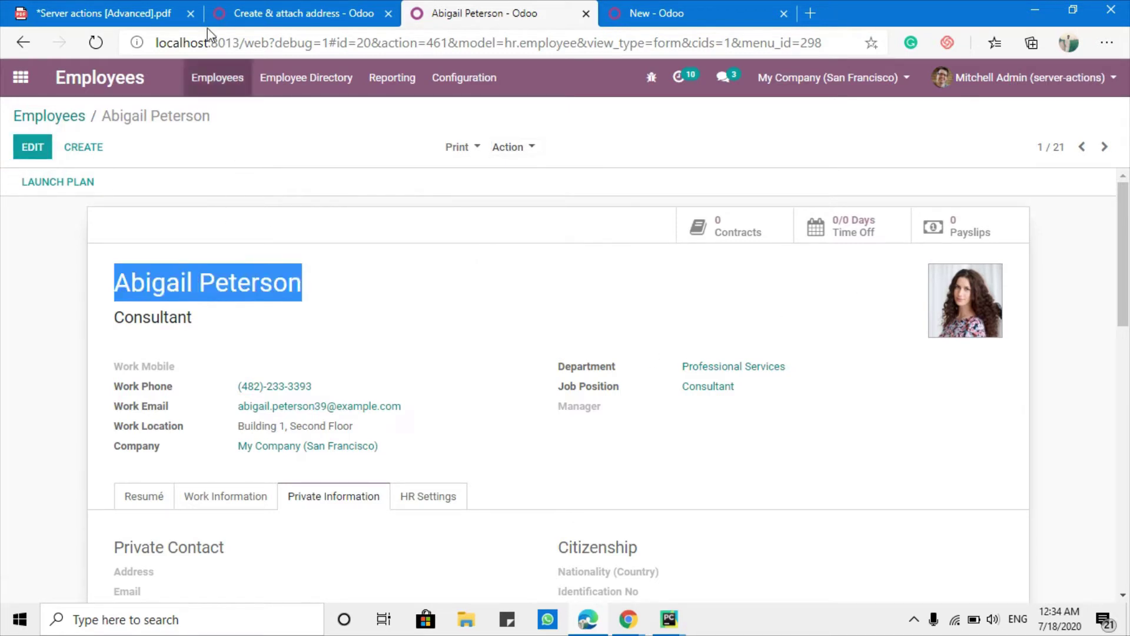
left_click(300, 13)
left_click(480, 13)
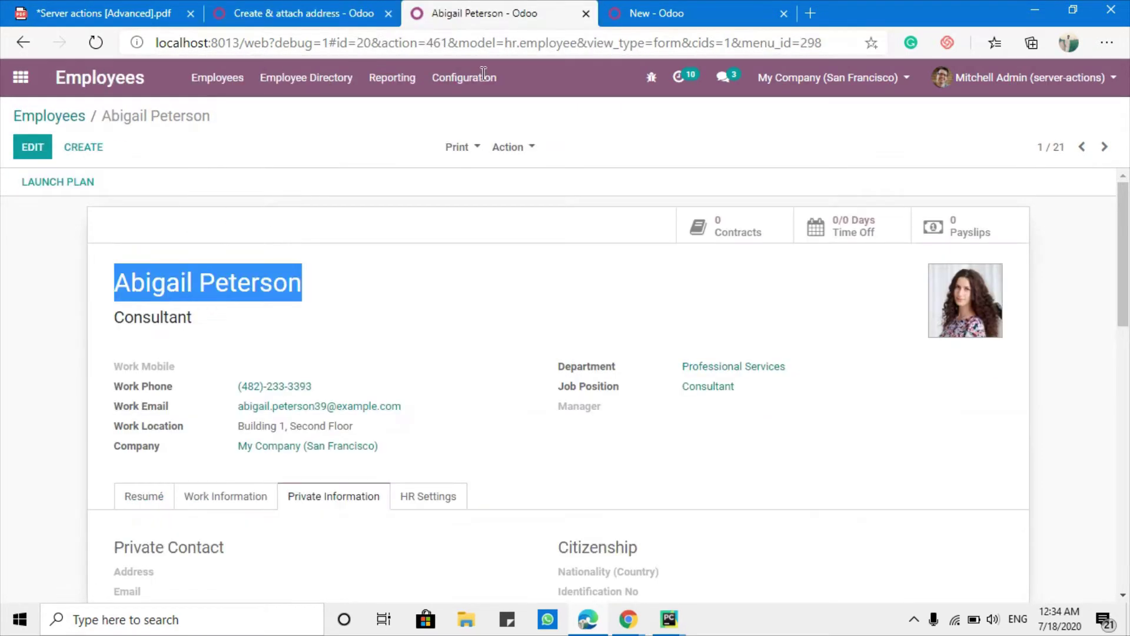
left_click(33, 146)
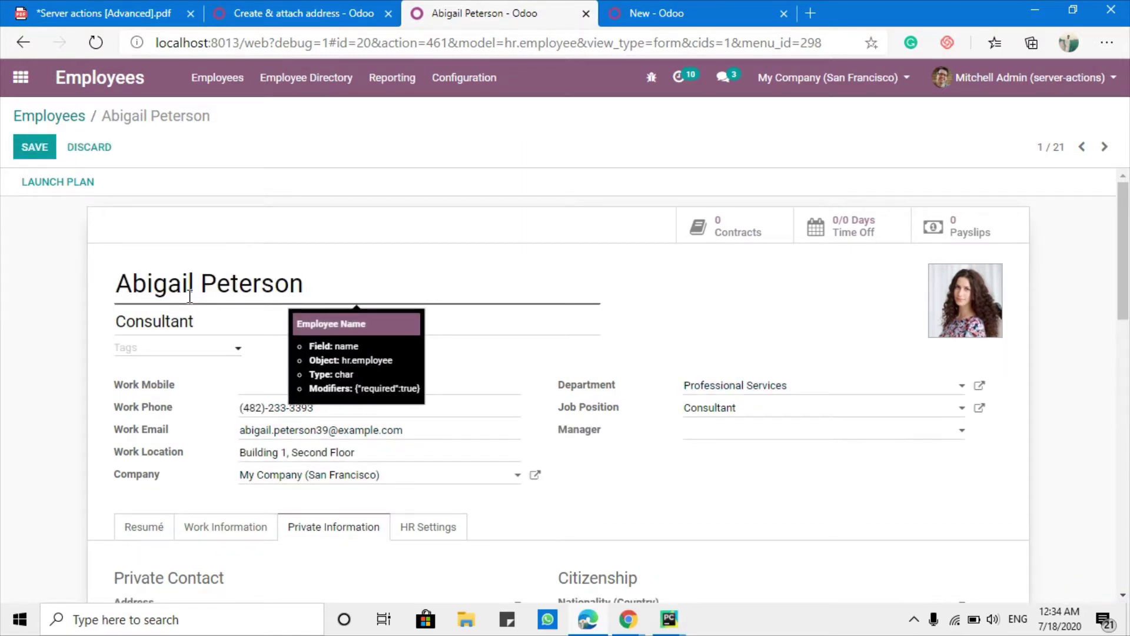
double_click(232, 281)
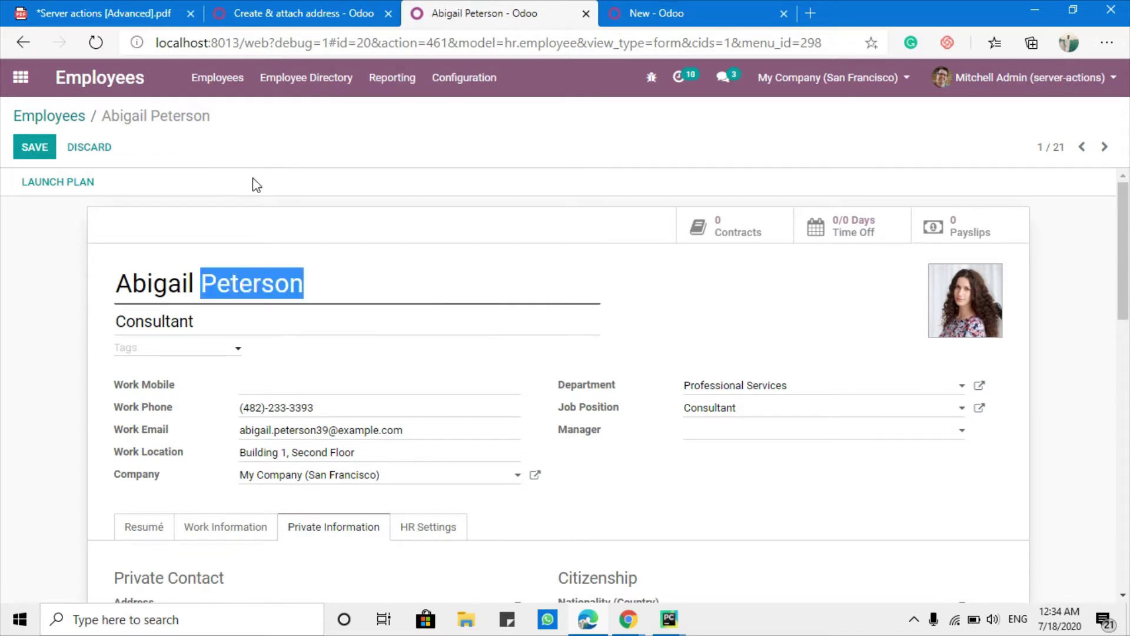
Save the server action with its new data line and leave edit mode on the employee record.
left_click(301, 11)
left_click(42, 156)
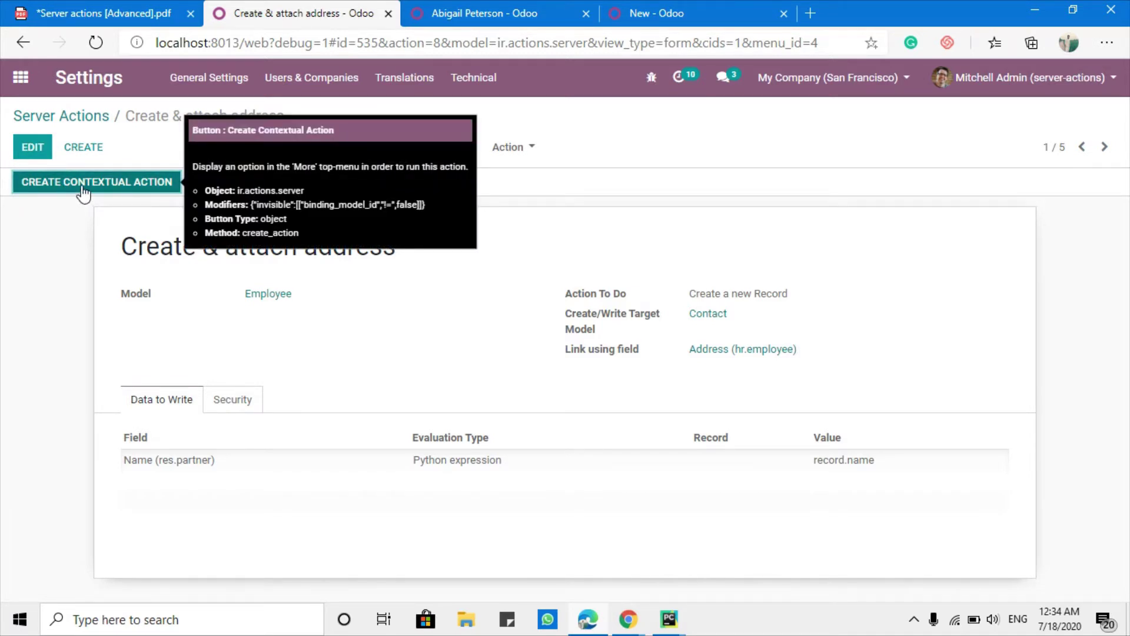
left_click(482, 13)
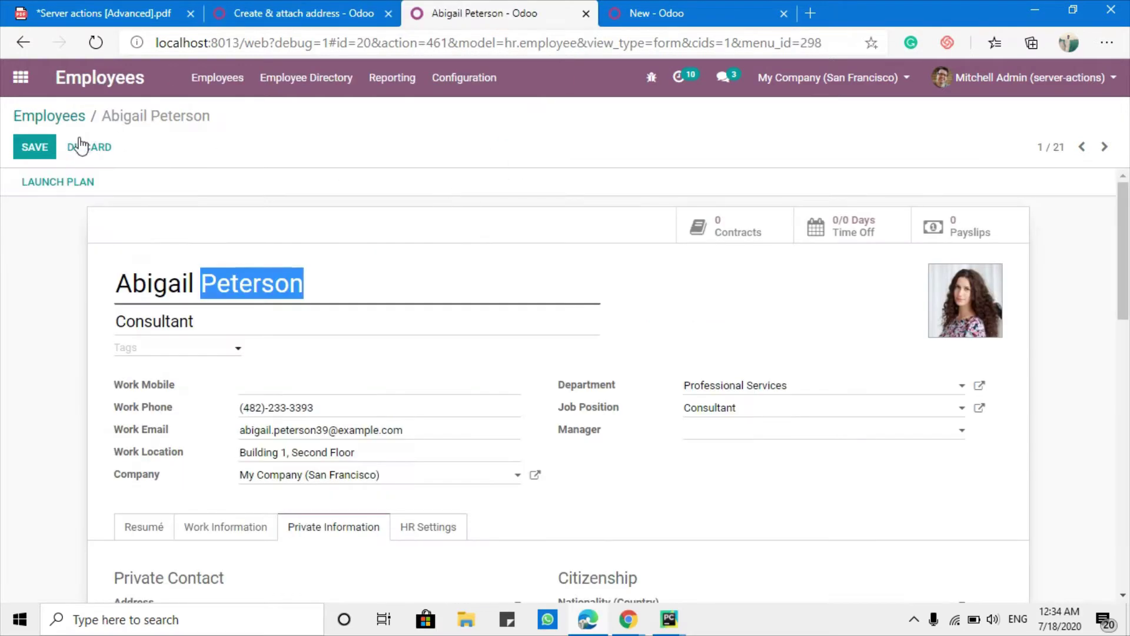
left_click(35, 147)
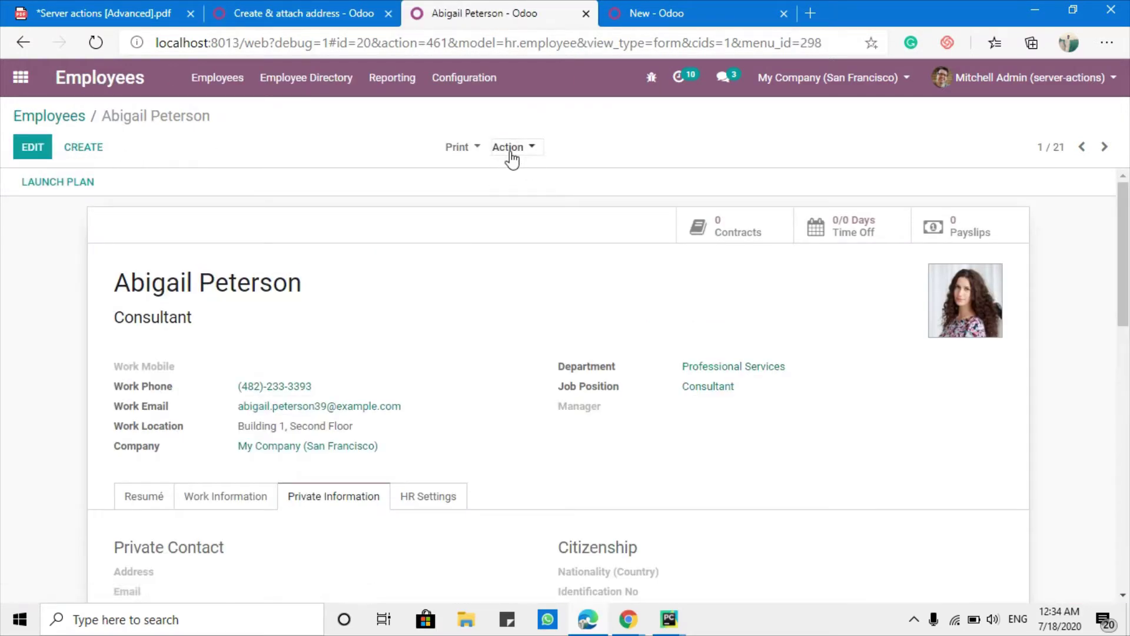
Create the contextual action for the Create & attach address server action and reload the employee record.
left_click(510, 153)
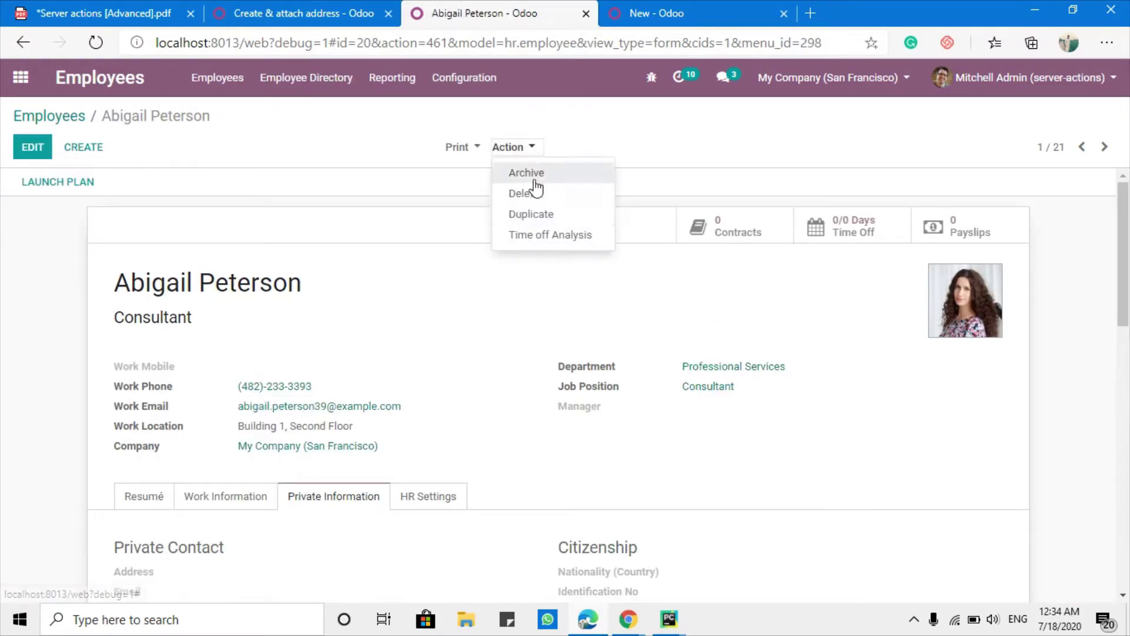
left_click(227, 8)
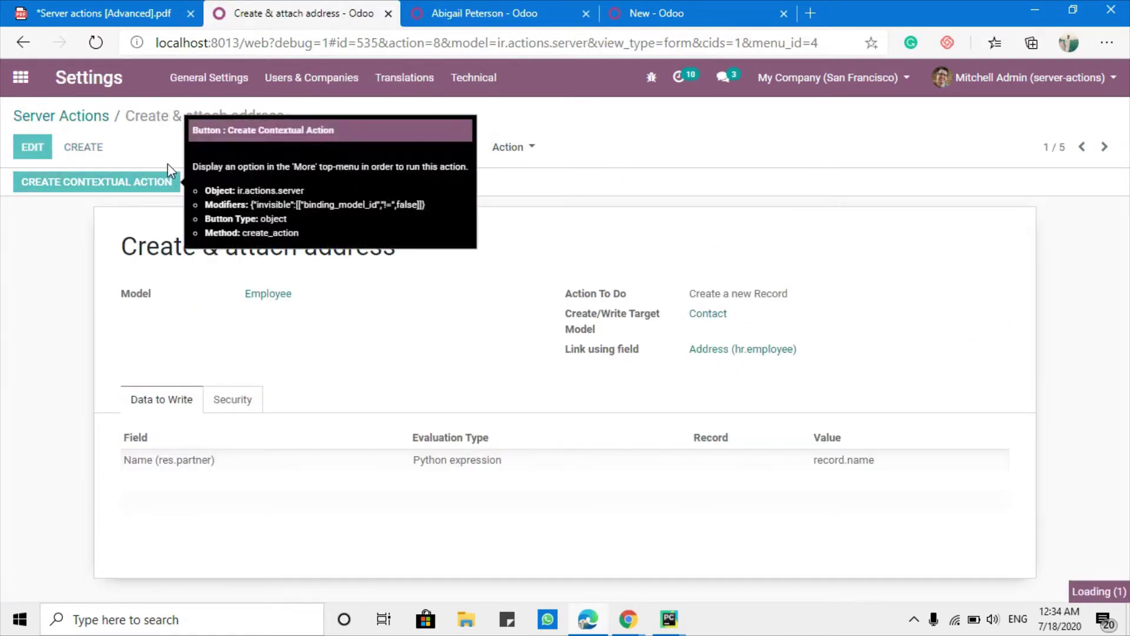
left_click(542, 7)
left_click(86, 48)
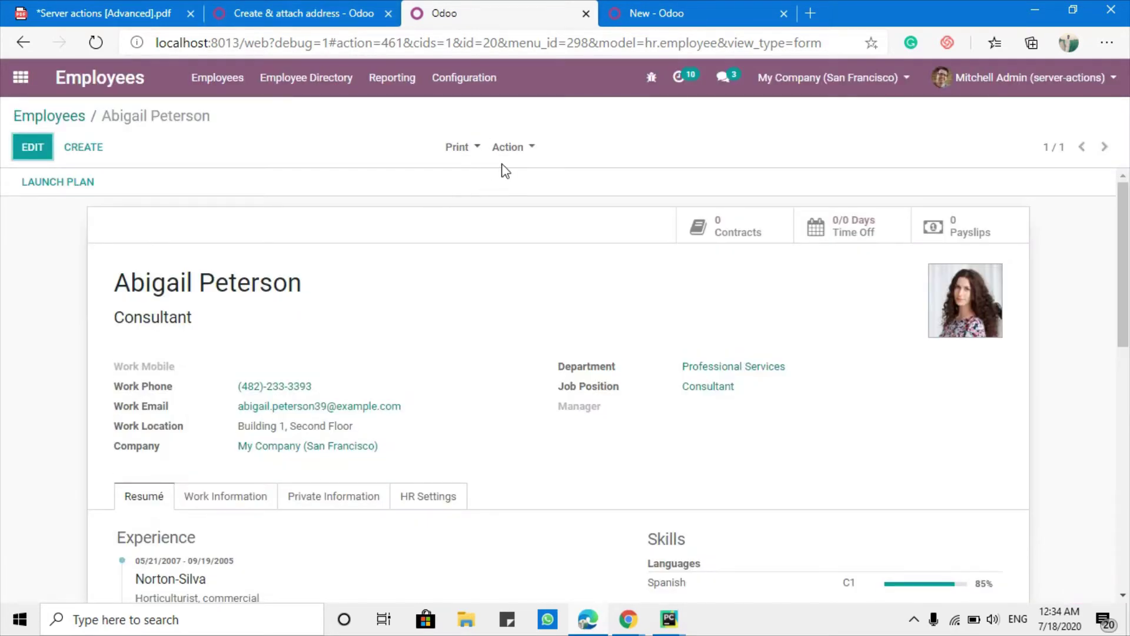
Run the Create & attach address action on the employee and check the Address field in the private information.
left_click(517, 150)
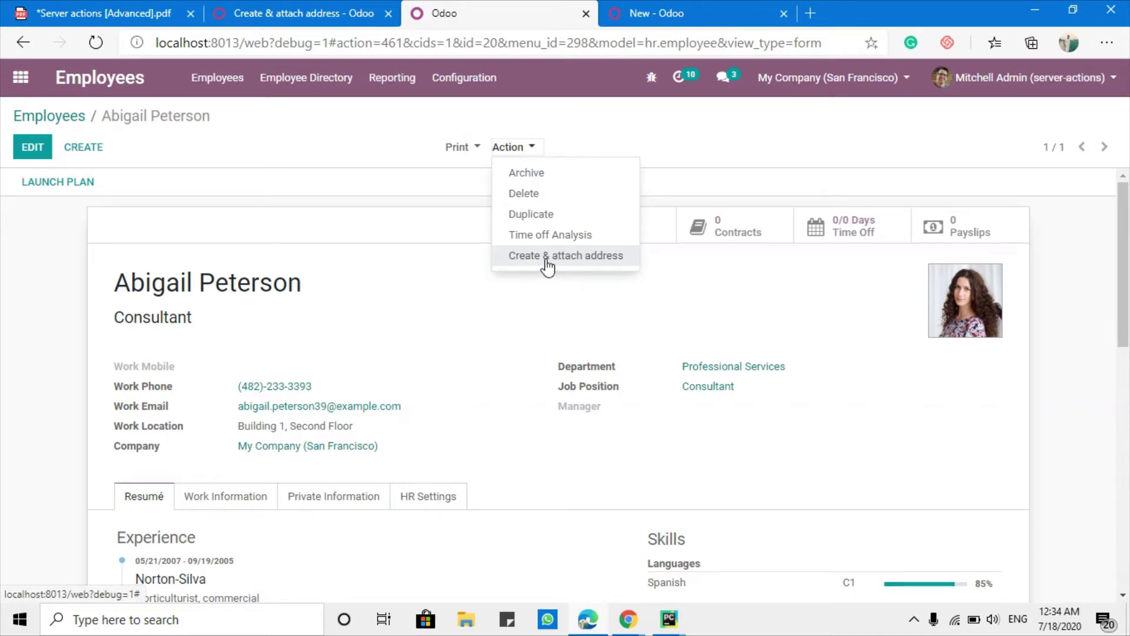
left_click(547, 264)
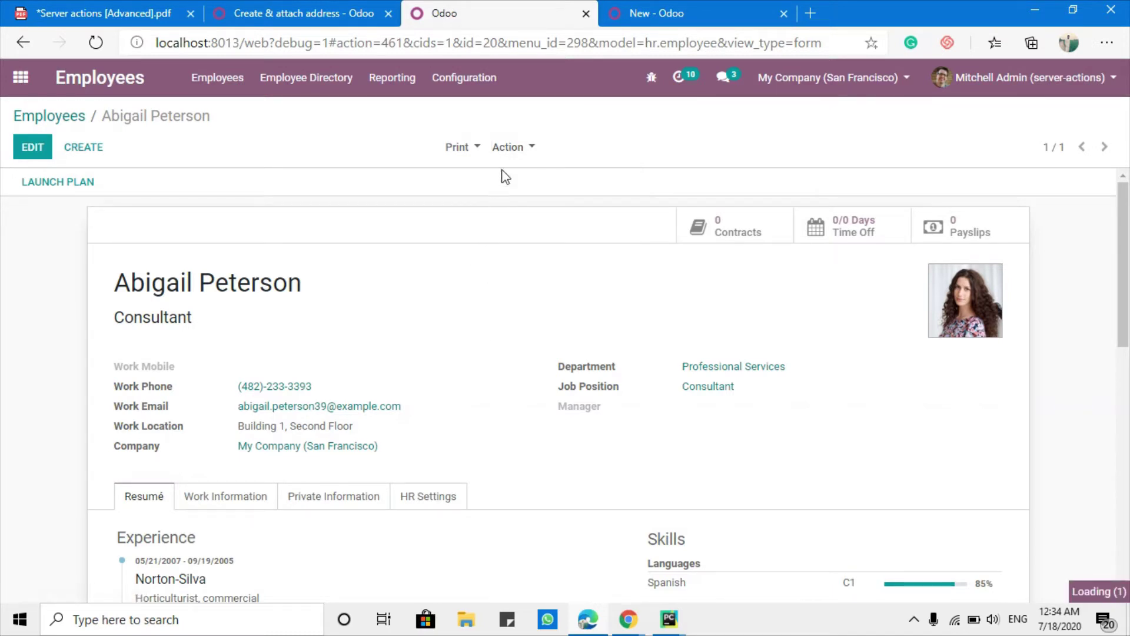
scroll(467, 270, "down", 1)
left_click(309, 433)
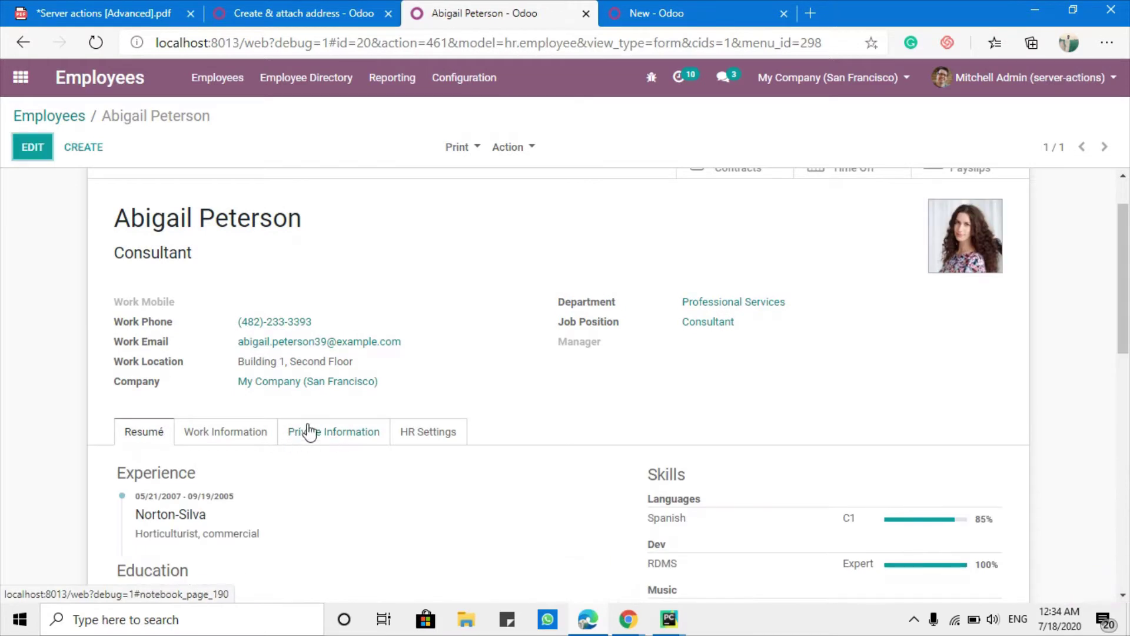
scroll(309, 433, "down", 1)
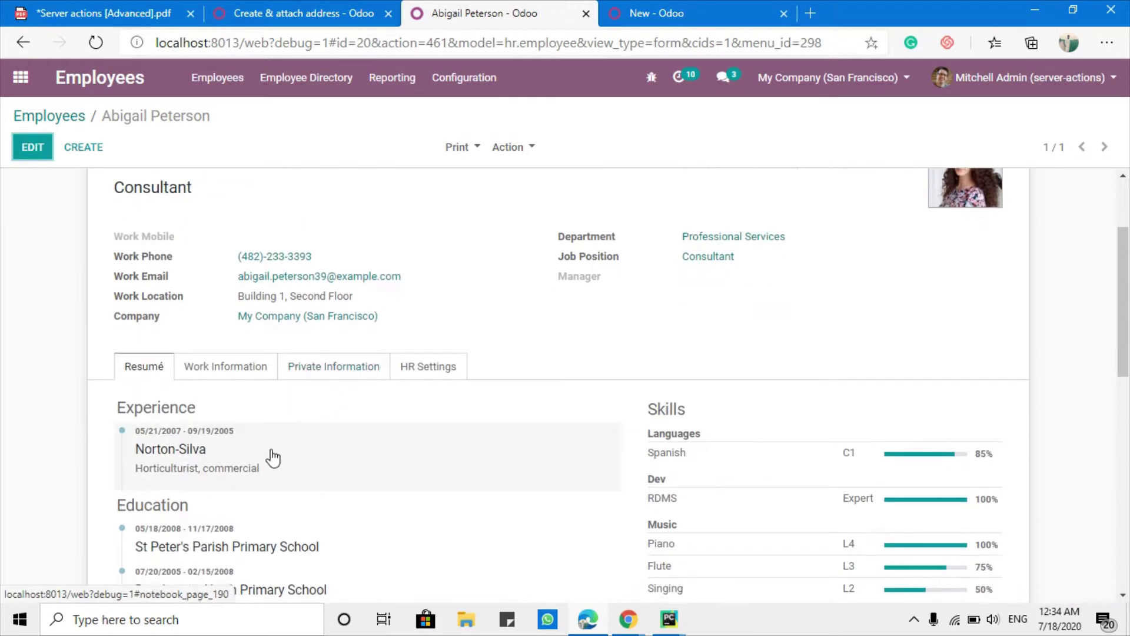
left_click(296, 366)
scroll(298, 365, "down", 1)
double_click(142, 375)
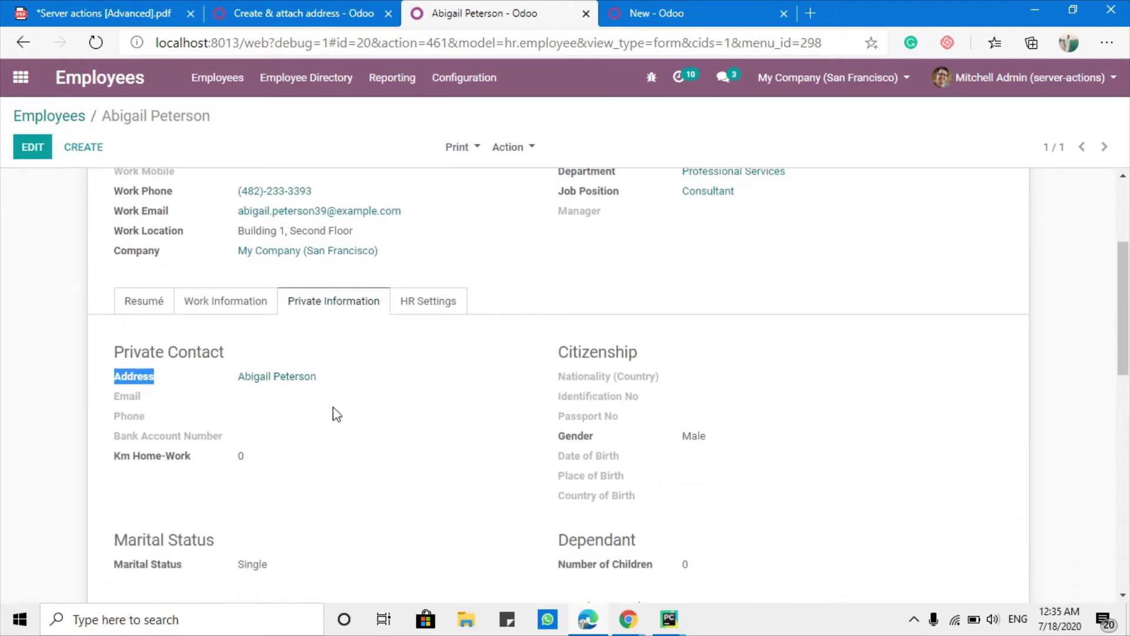
Open the contact linked as the employee's private address, then return to the employee's private information.
left_click(292, 389)
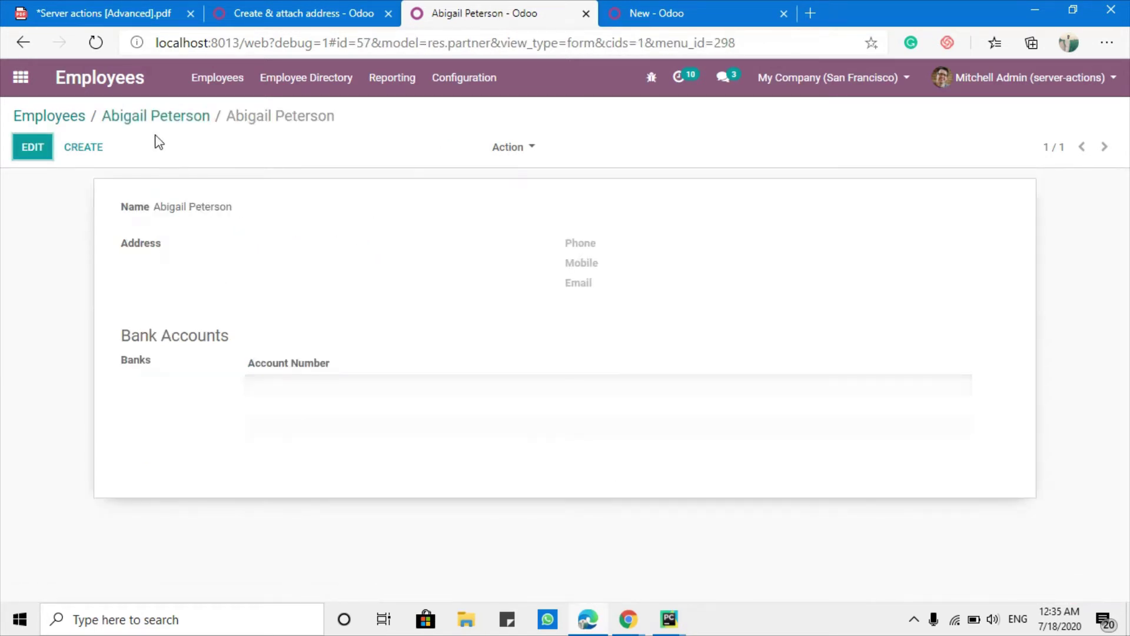
left_click(147, 125)
scroll(191, 236, "up", 3)
left_click(333, 431)
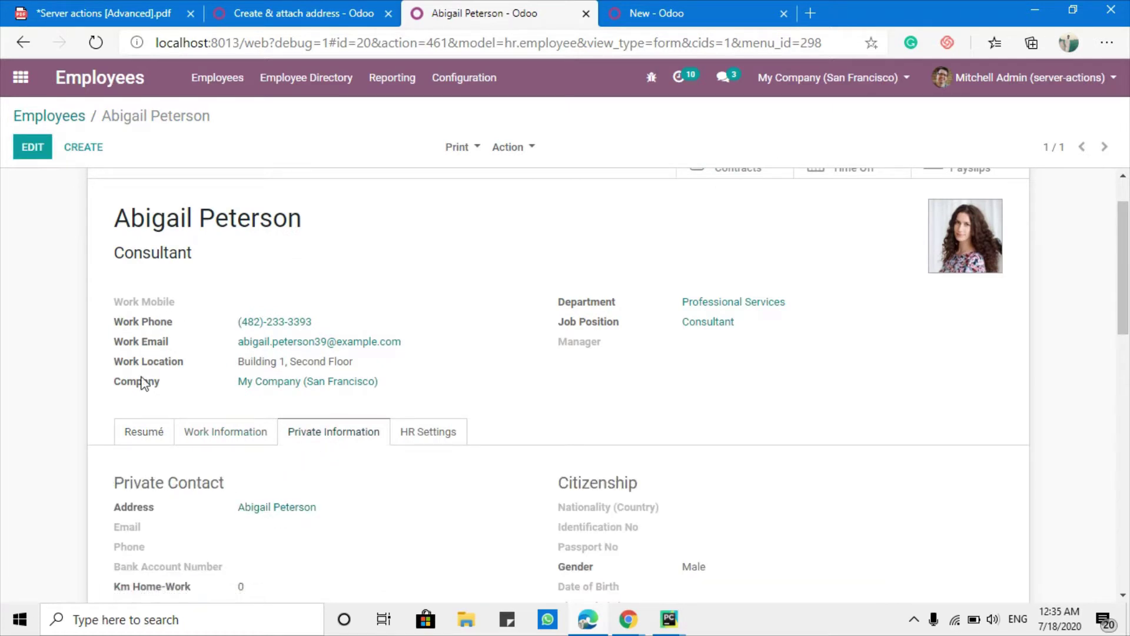
Add a data line to the server action that fills Email (res.partner) with the Python expression record.email.
left_click(300, 13)
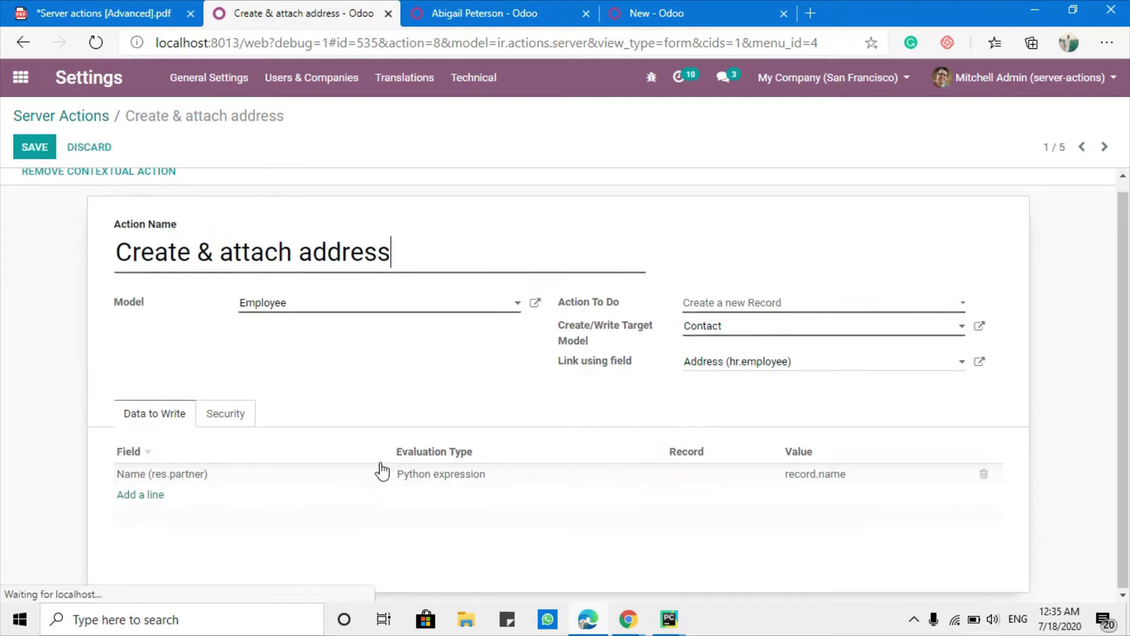
left_click(160, 496)
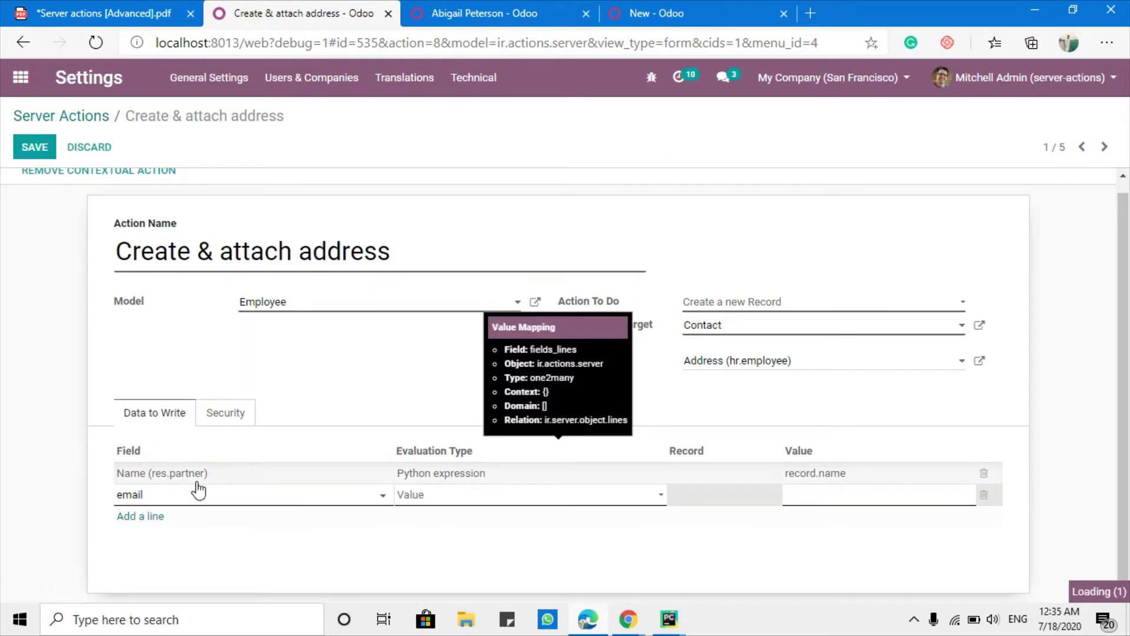
left_click(264, 345)
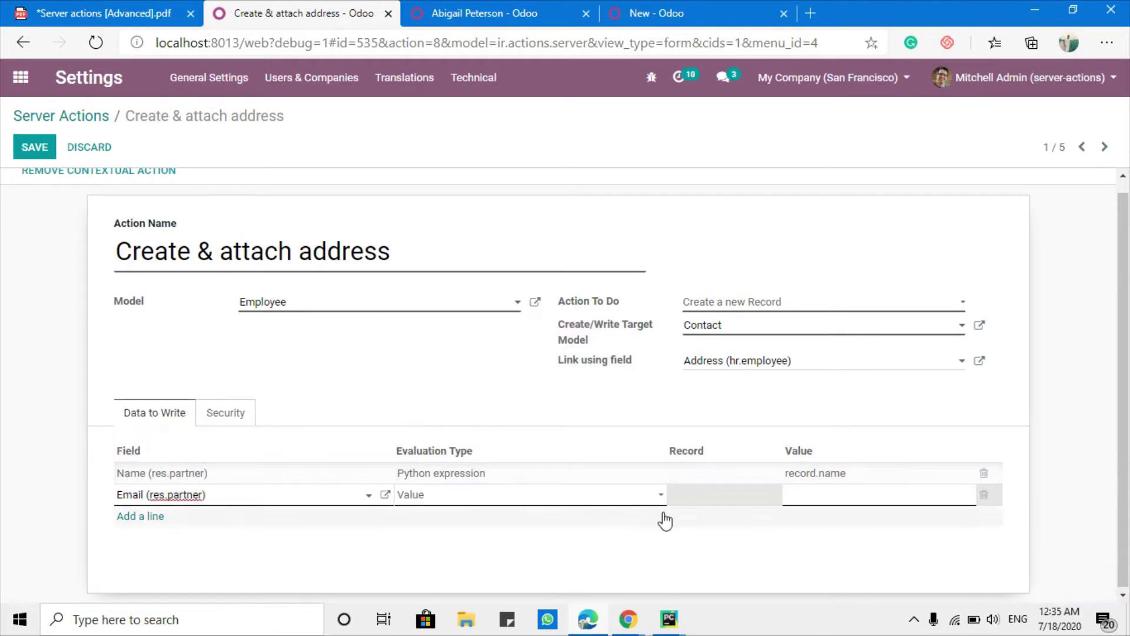
left_click(618, 495)
left_click(516, 540)
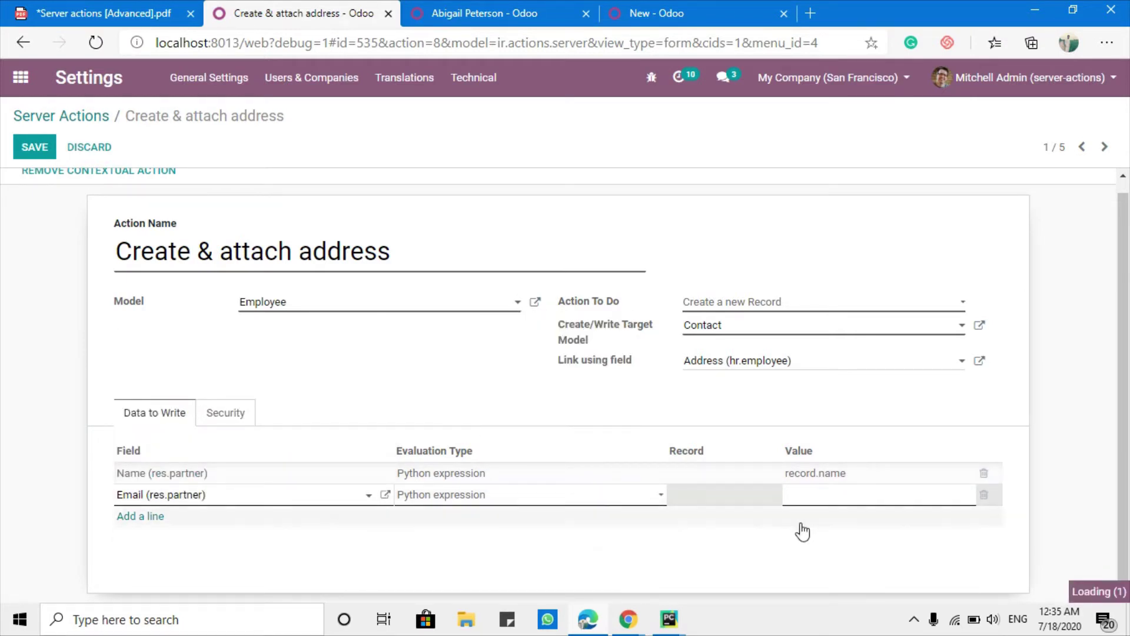
left_click(815, 491)
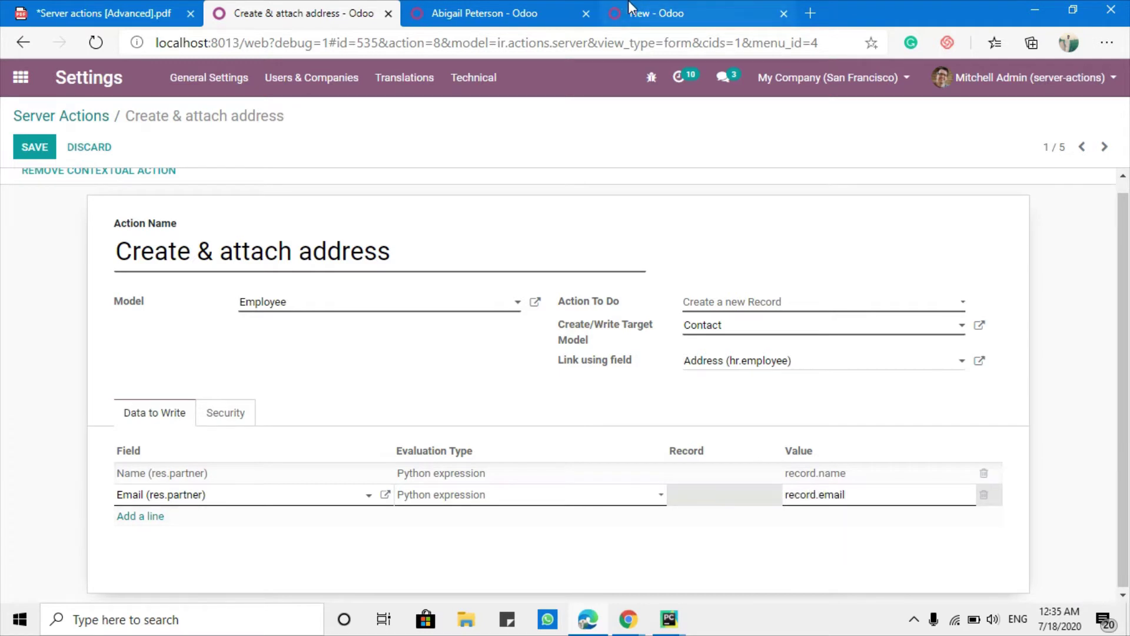
Look up the technical name of the employee's Work Email field, correct the Email expression to record.work_email and save the server action.
left_click(471, 14)
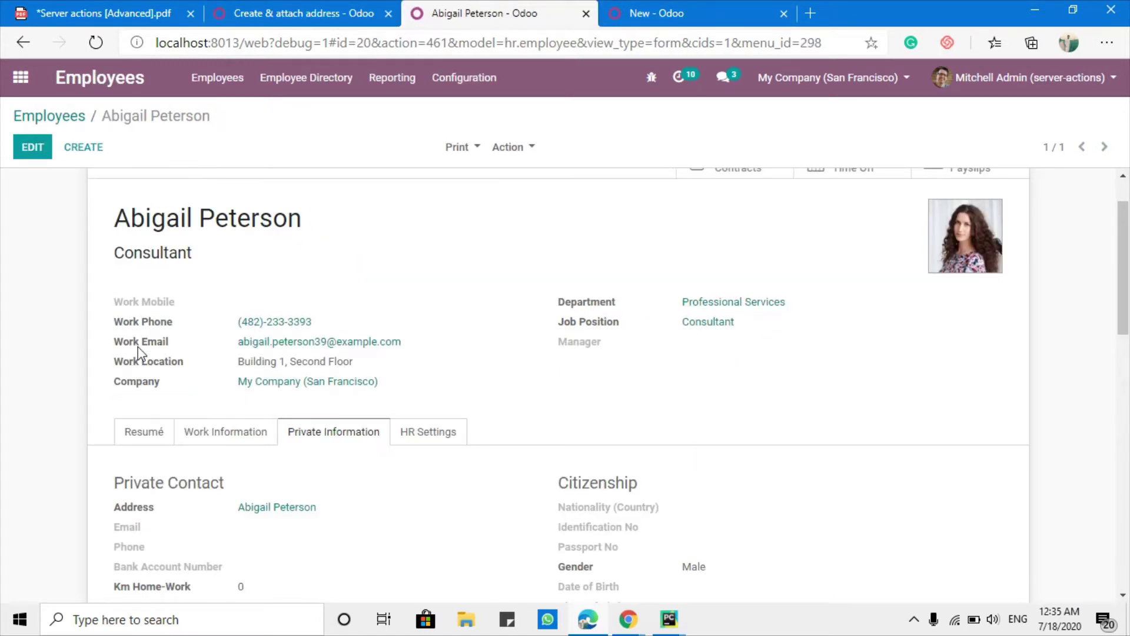
mouse_move(141, 349)
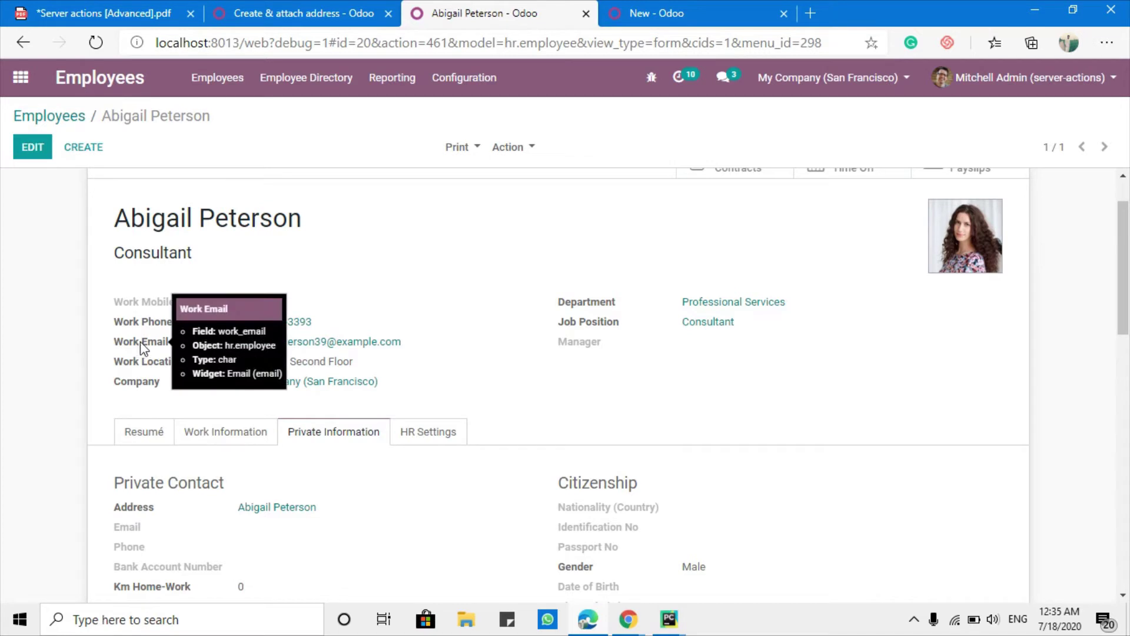
left_click(303, 13)
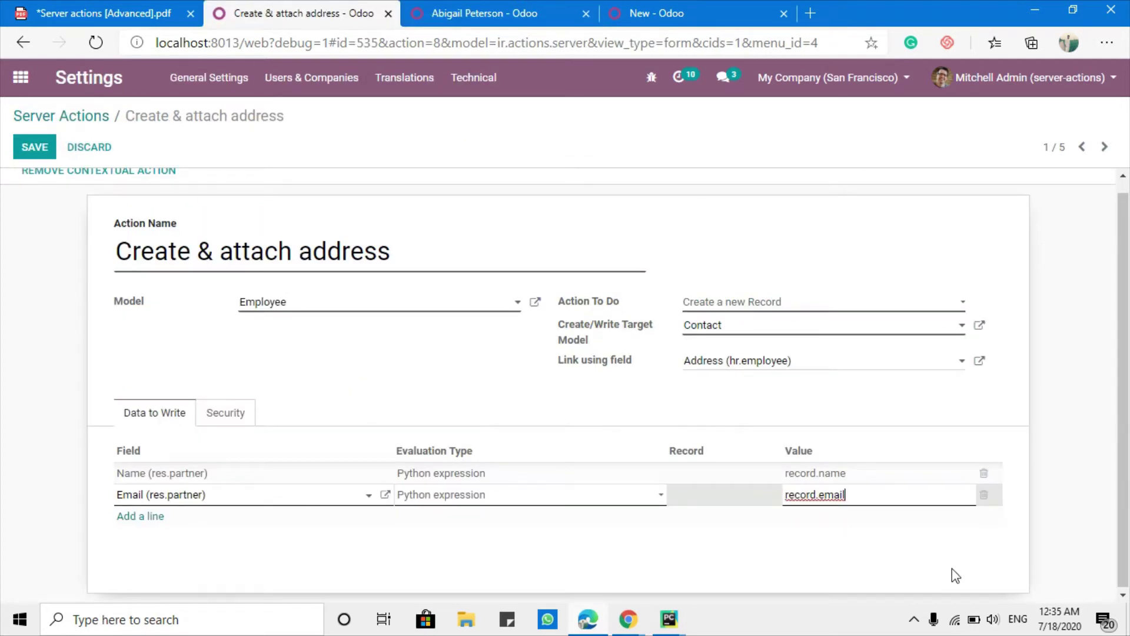
type("work_")
left_click(34, 148)
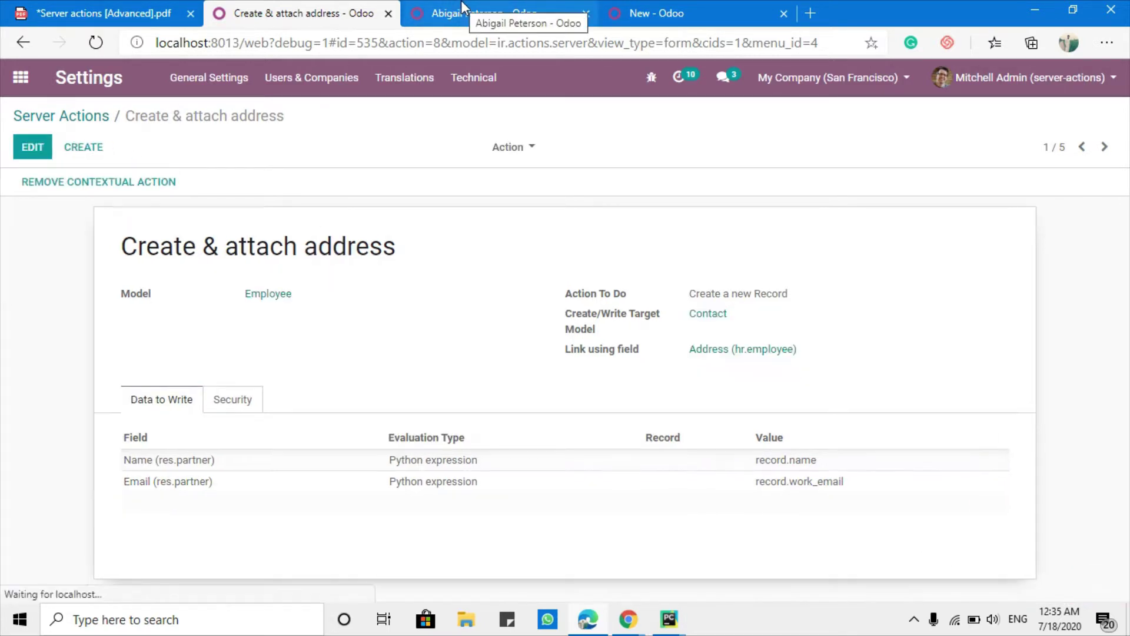
Search Contacts for the name in the employee's private address and open the matching contact.
left_click(463, 11)
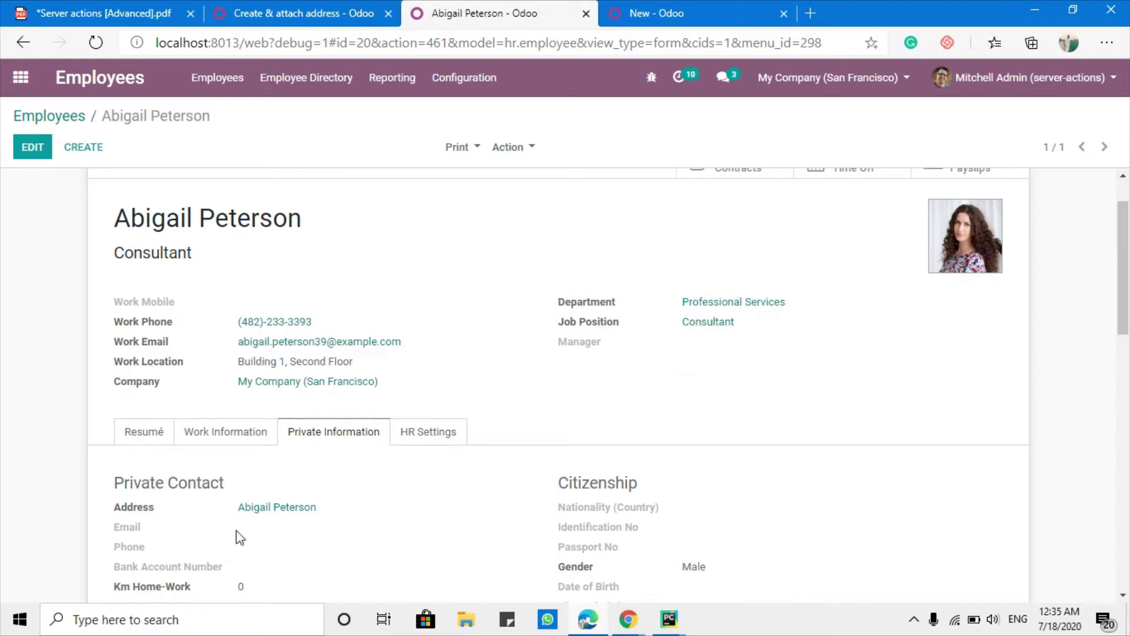
left_click_drag(317, 507, 243, 507)
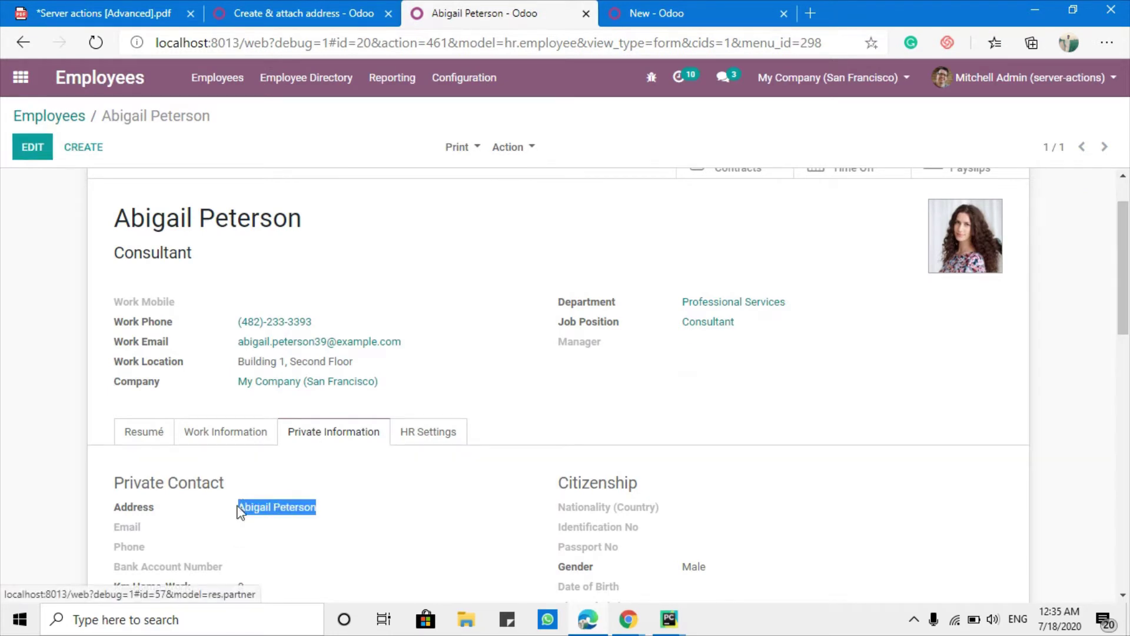
key("ctrl+Tab")
left_click(64, 116)
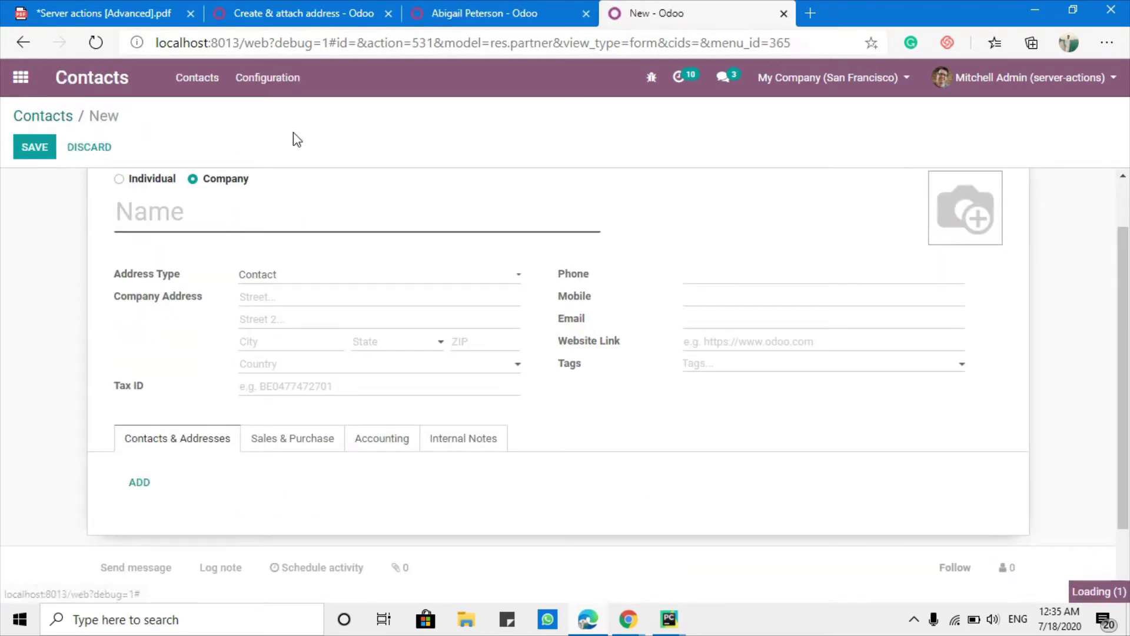
left_click(649, 116)
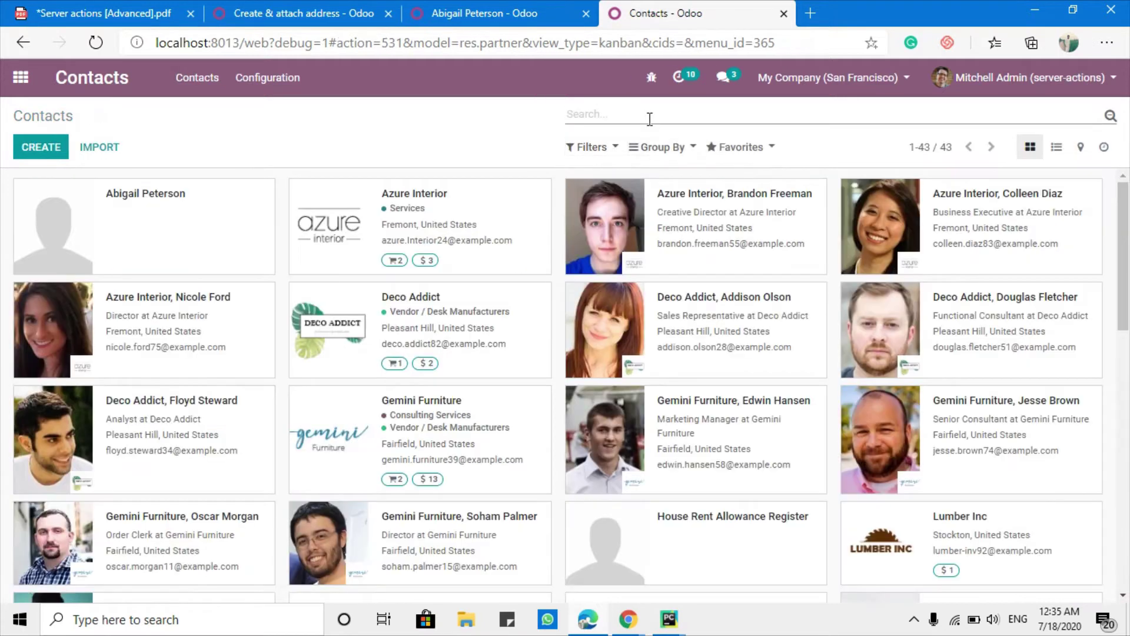
type("Abigail Peterson")
key("Return")
left_click(225, 219)
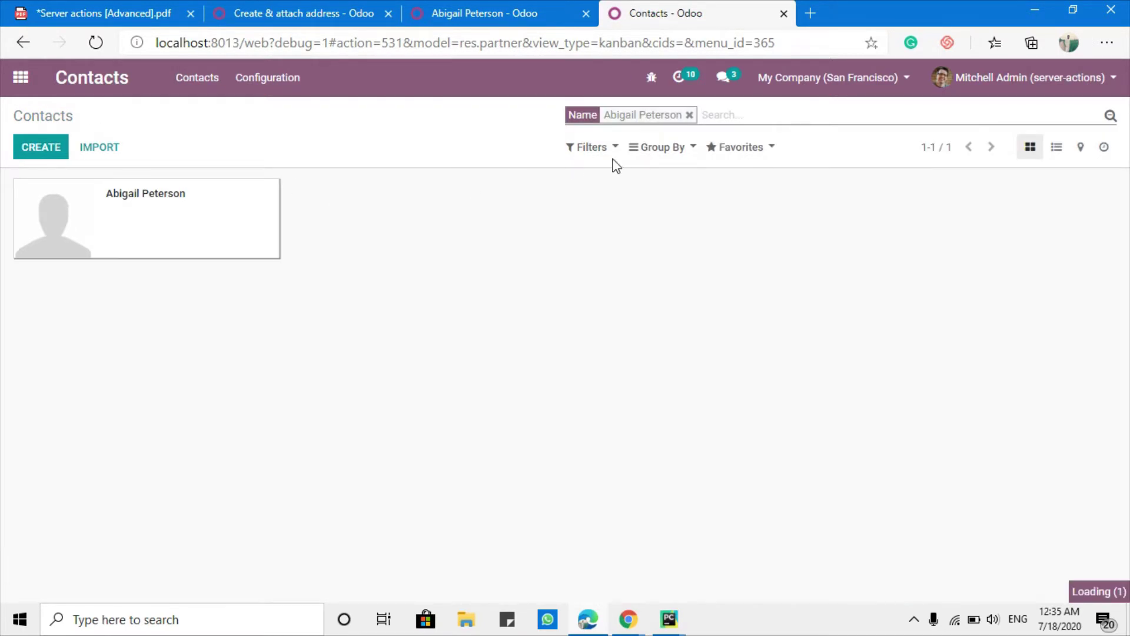
Delete the contact that was generated for the employee and confirm the deletion.
left_click(514, 147)
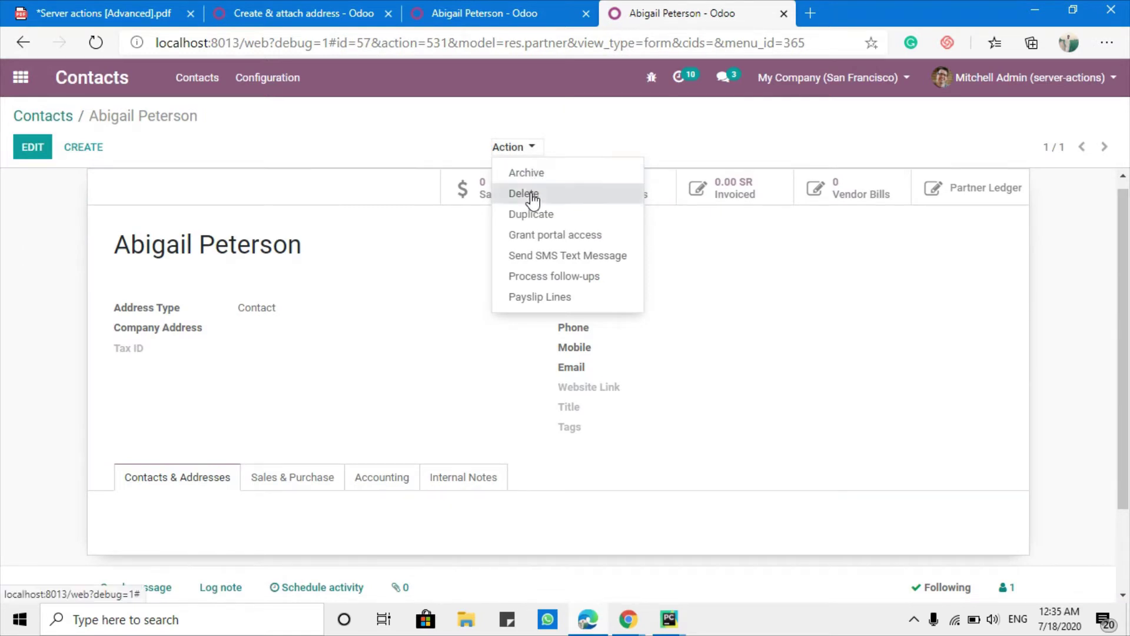
left_click(531, 194)
left_click(328, 189)
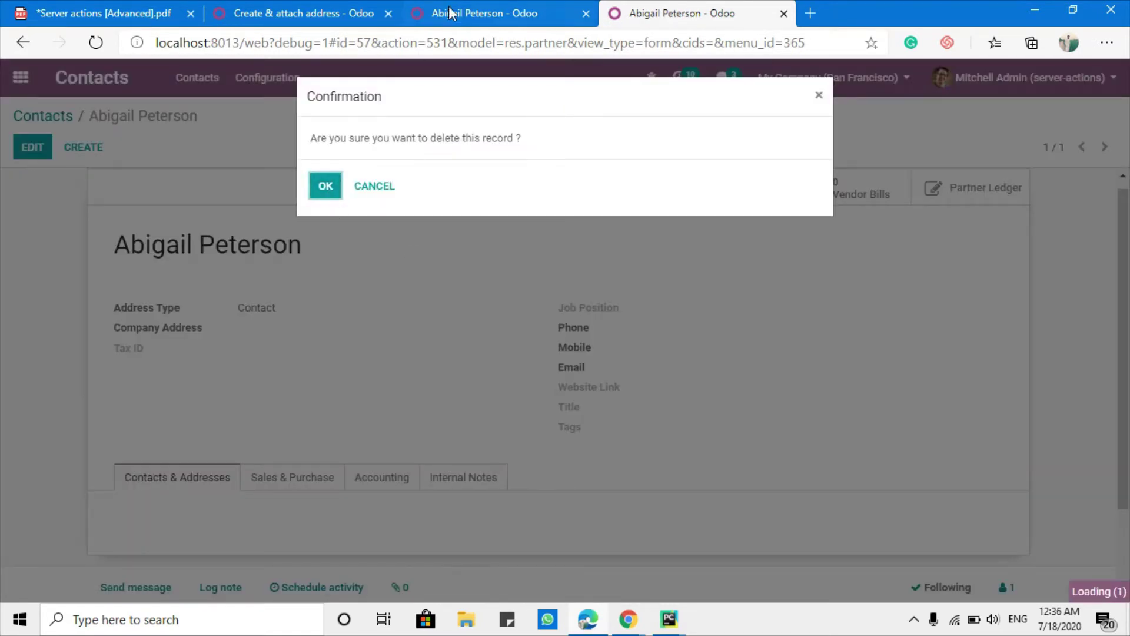
Reload the employee record and check the private contact's Address and Email fields and the available actions.
left_click(460, 7)
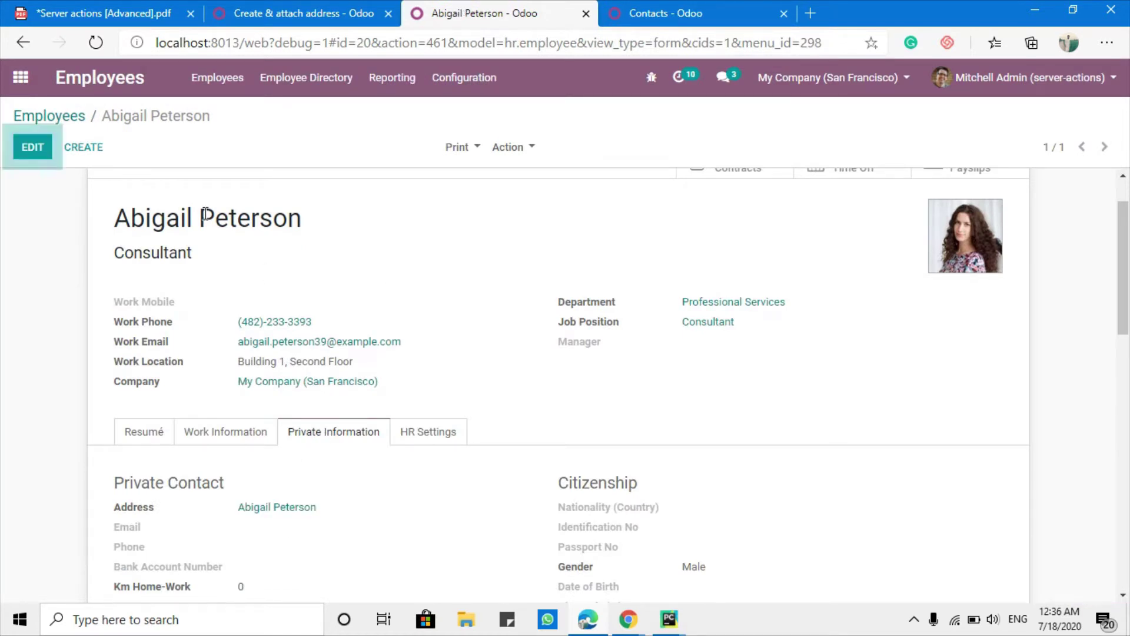
left_click(95, 42)
left_click(303, 13)
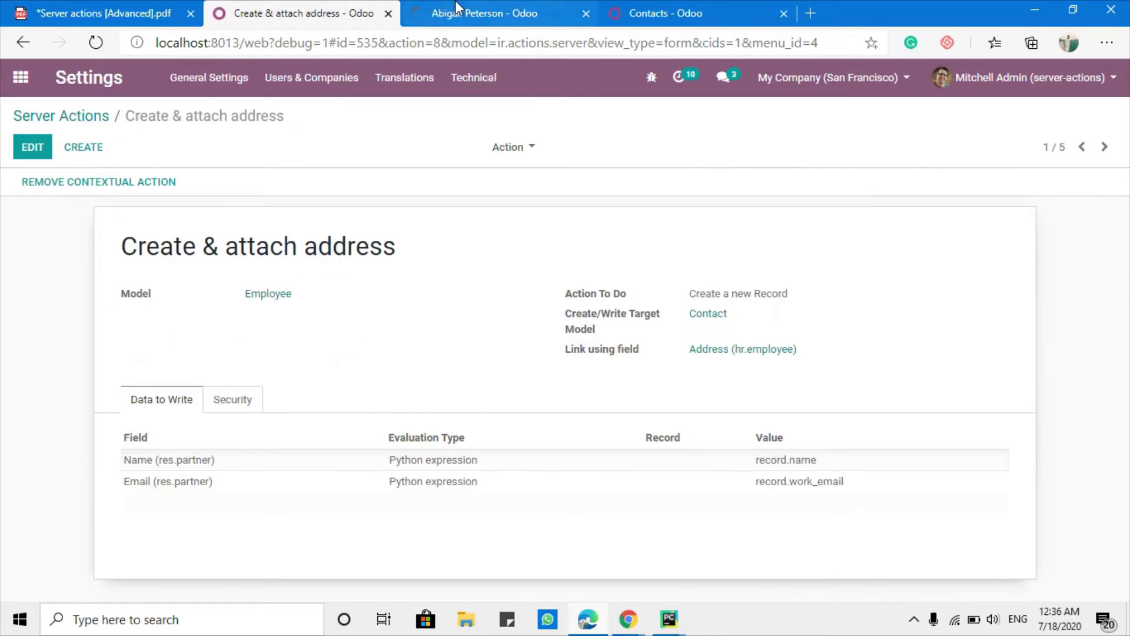
left_click(457, 7)
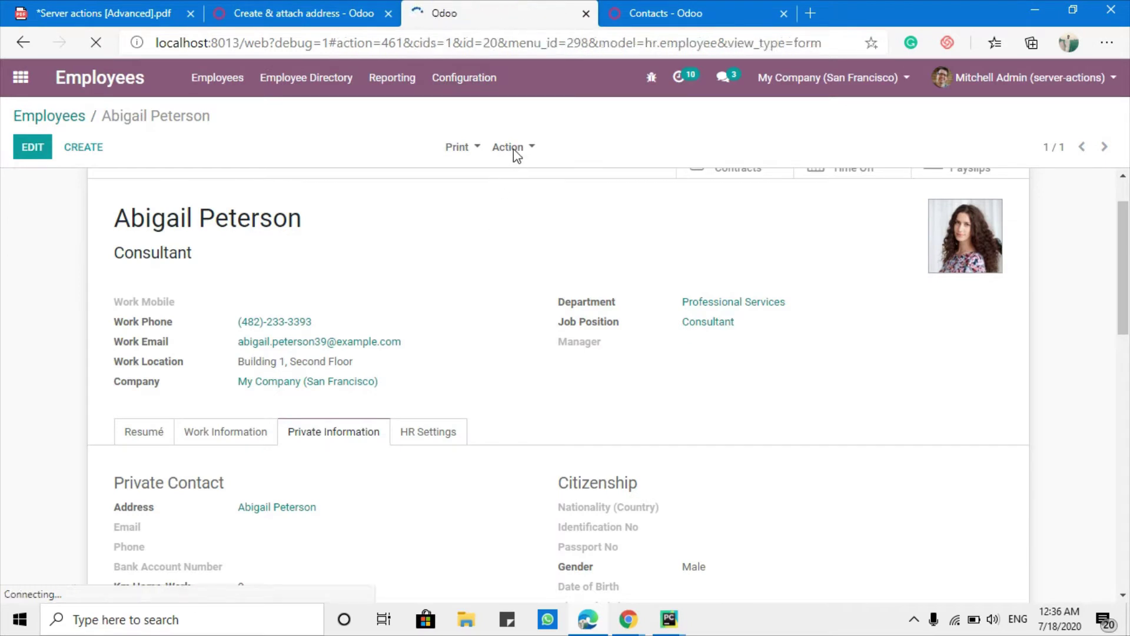
left_click(356, 5)
left_click(489, 3)
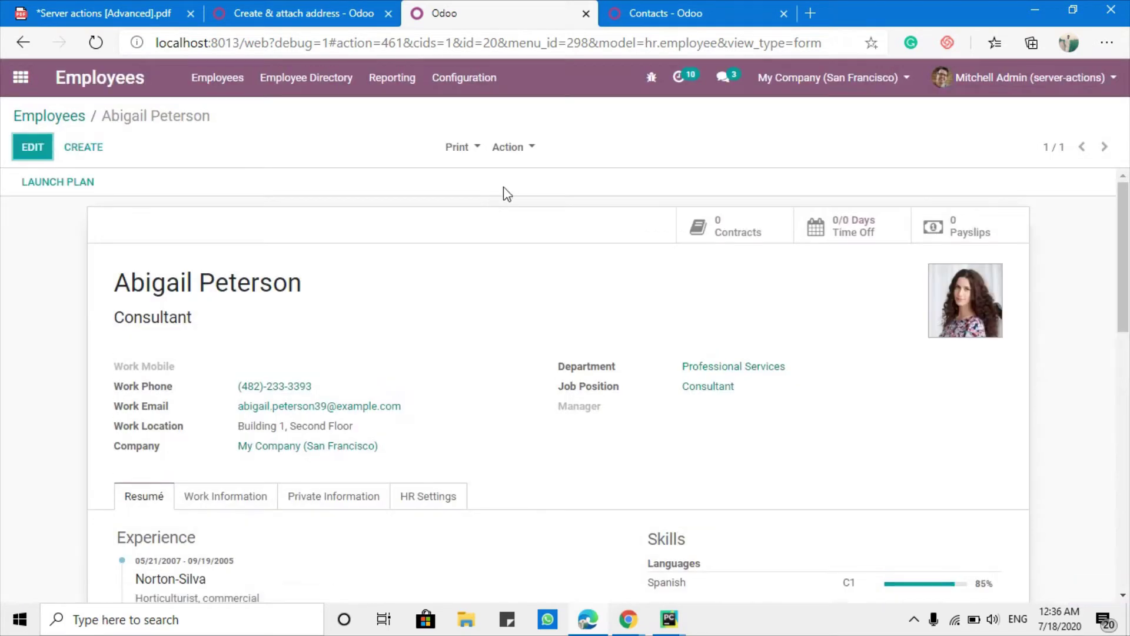
left_click(510, 148)
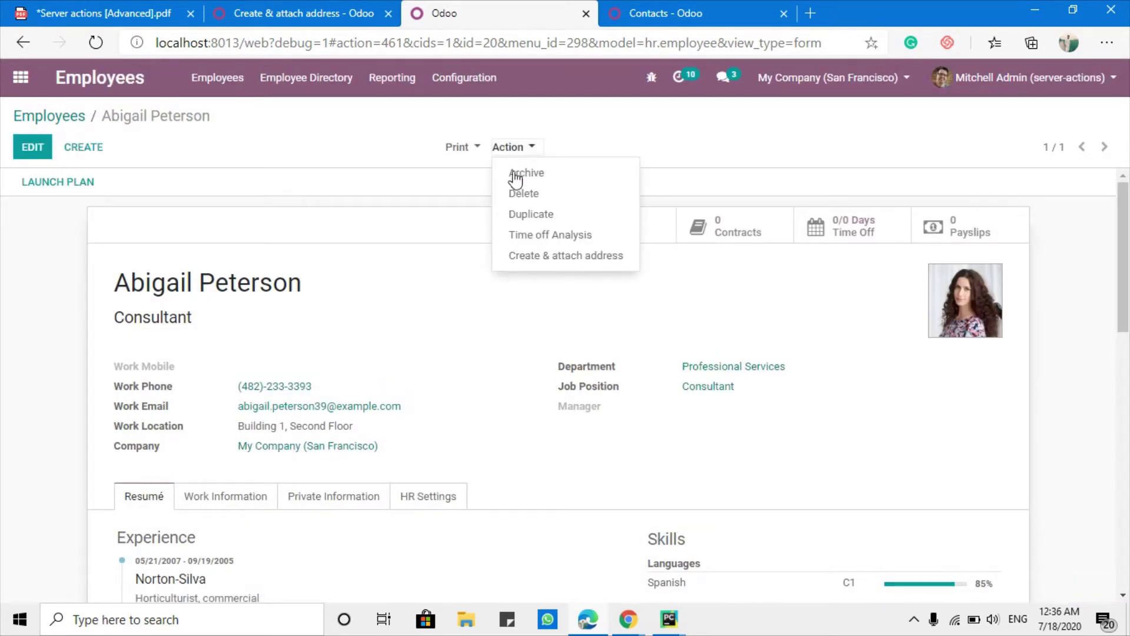
left_click(305, 496)
scroll(257, 541, "down", 1)
scroll(471, 358, "up", 1)
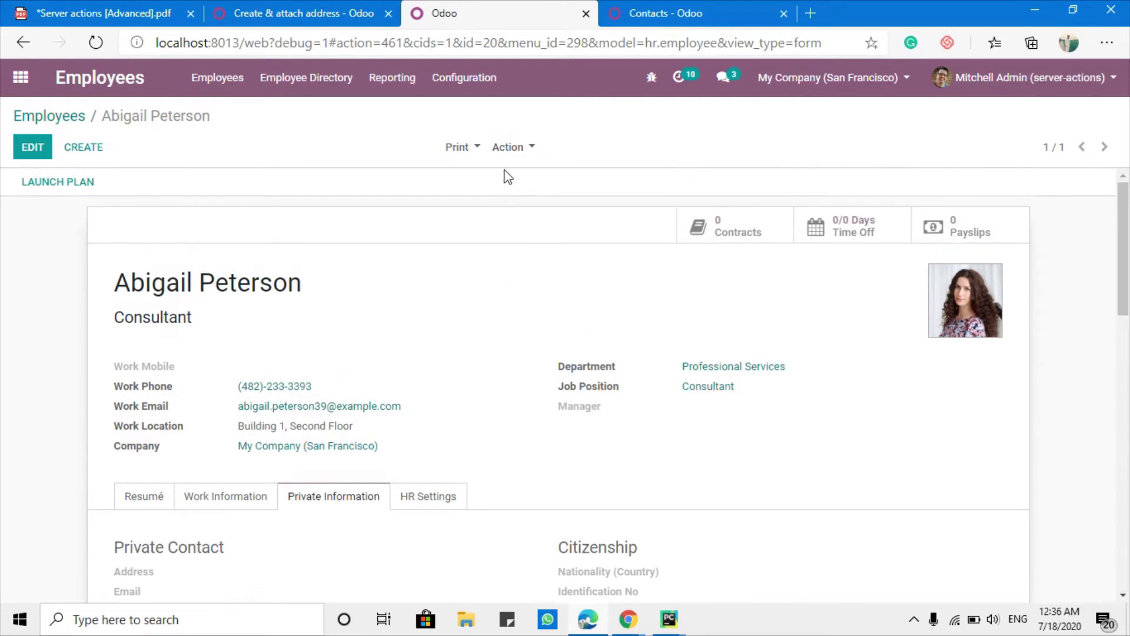
Run Create & attach address on the employee again and check the Address and Email under Private Contact.
left_click(507, 150)
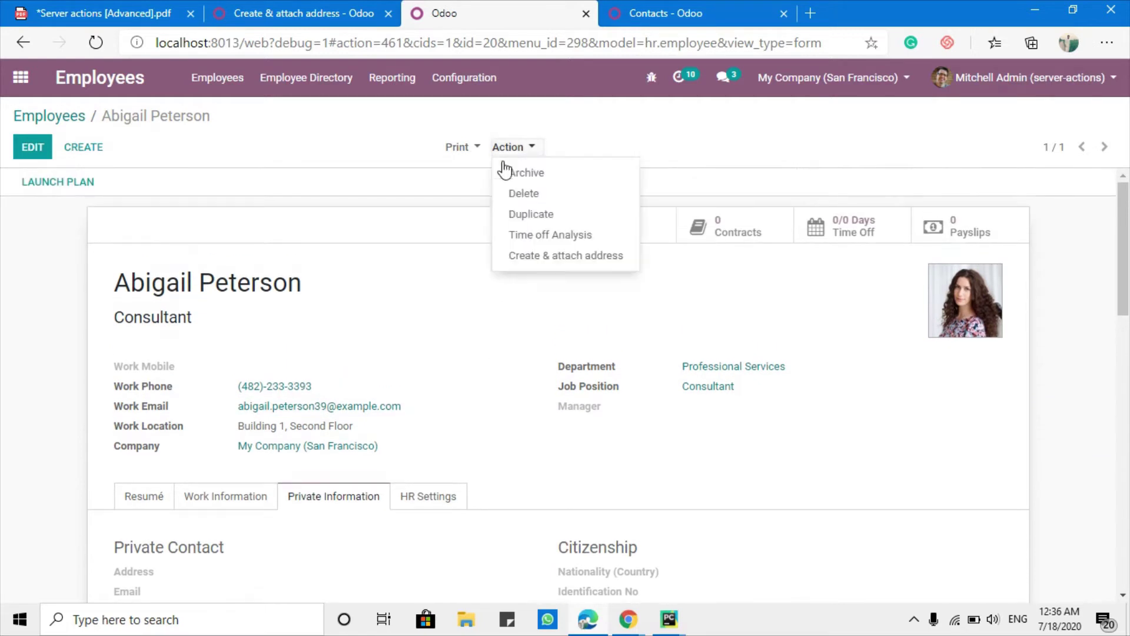
left_click(538, 256)
scroll(355, 351, "down", 1)
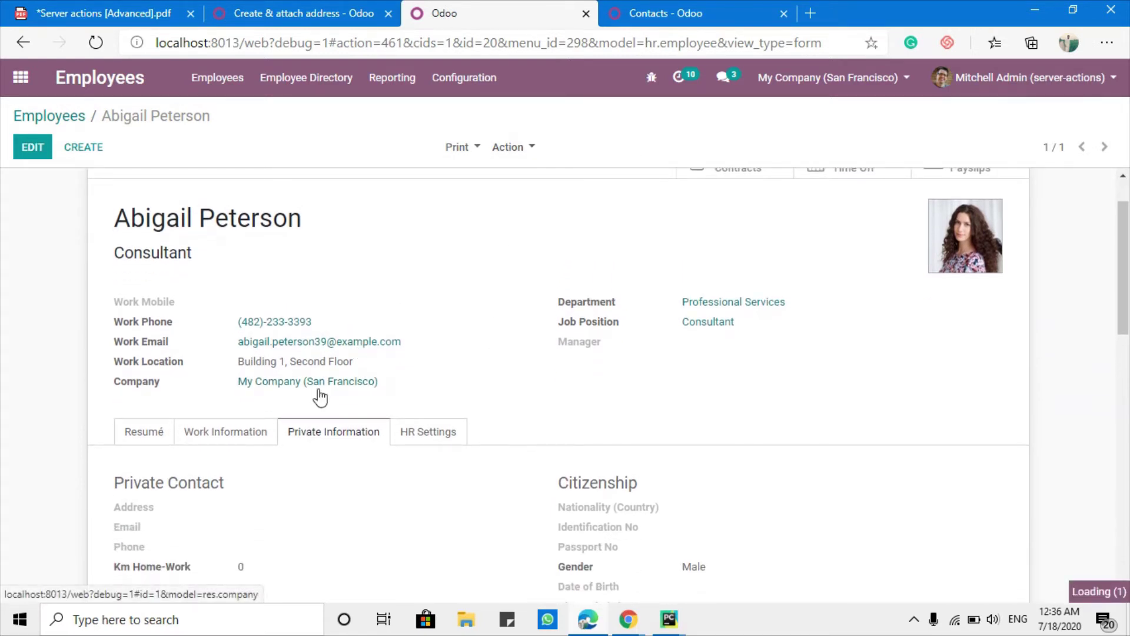
scroll(349, 318, "down", 2)
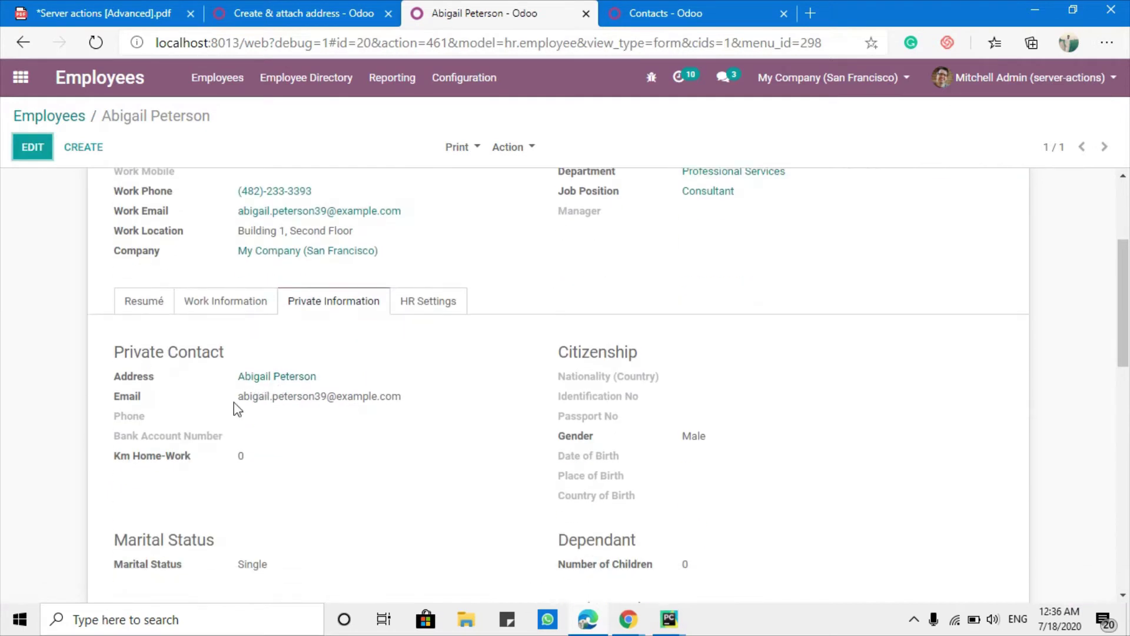
Reload the employee record and recheck the Address and Email under Private Contact.
double_click(128, 401)
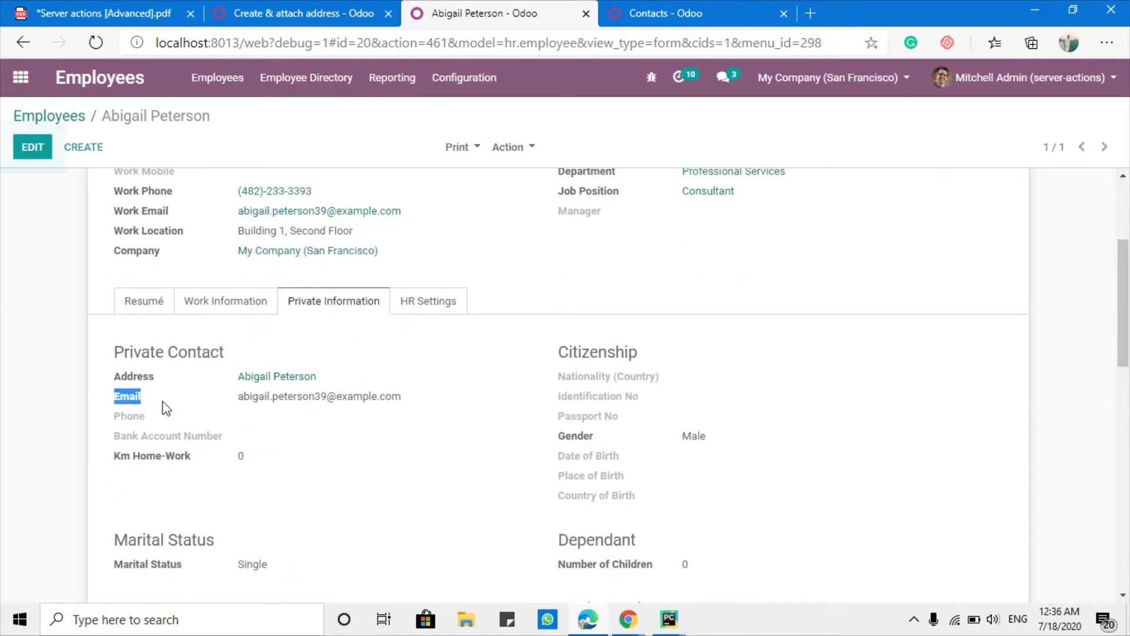
left_click(302, 380)
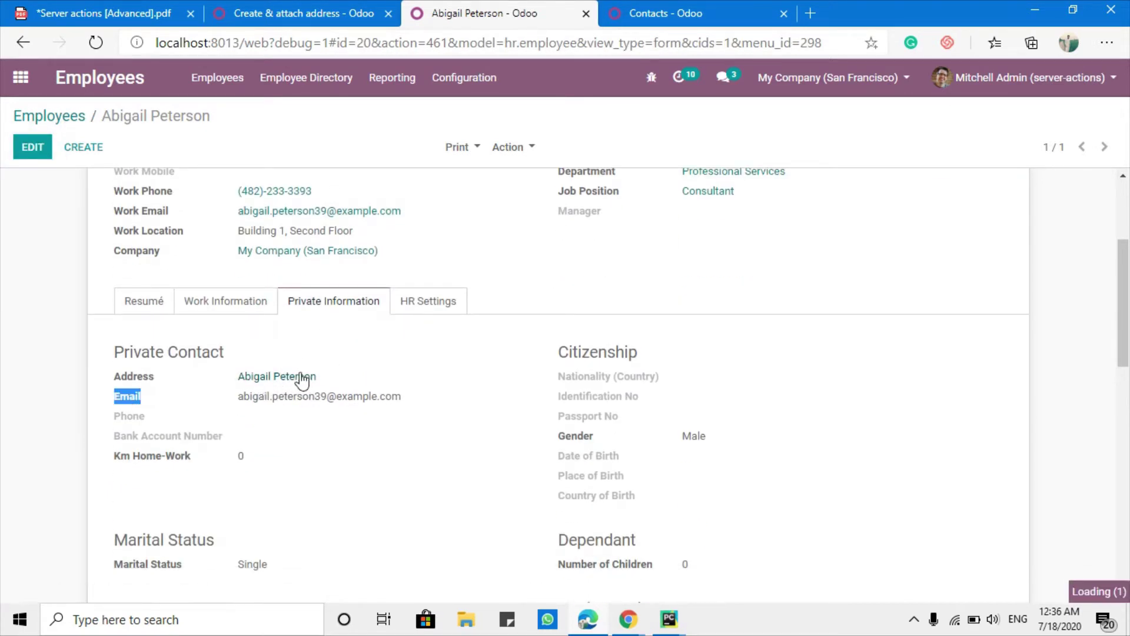
triple_click(754, 281)
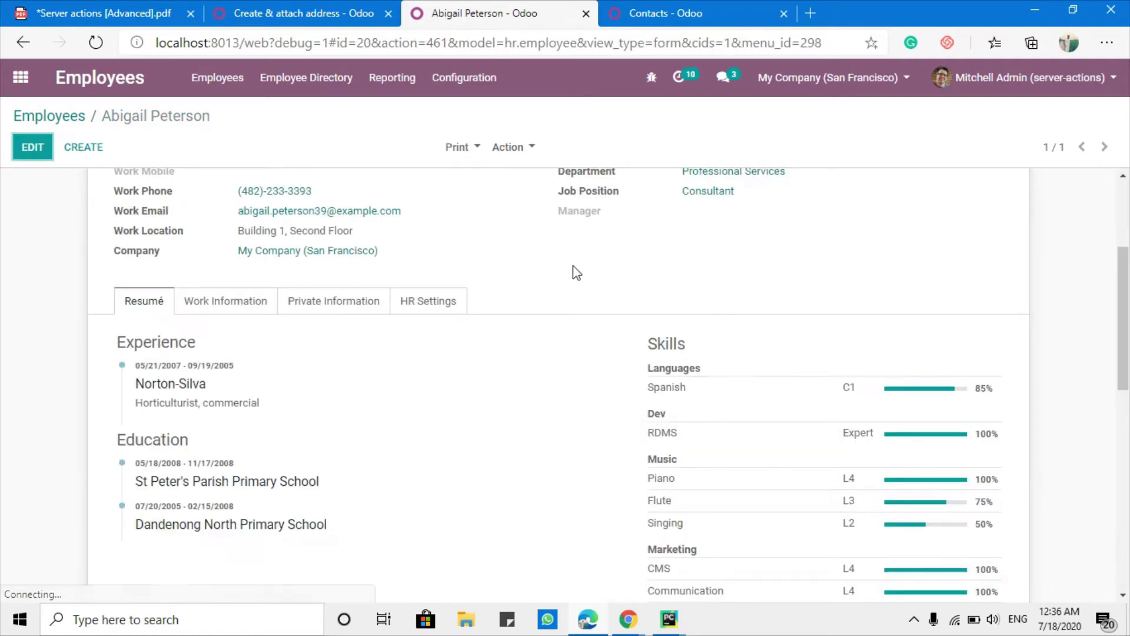
left_click(339, 299)
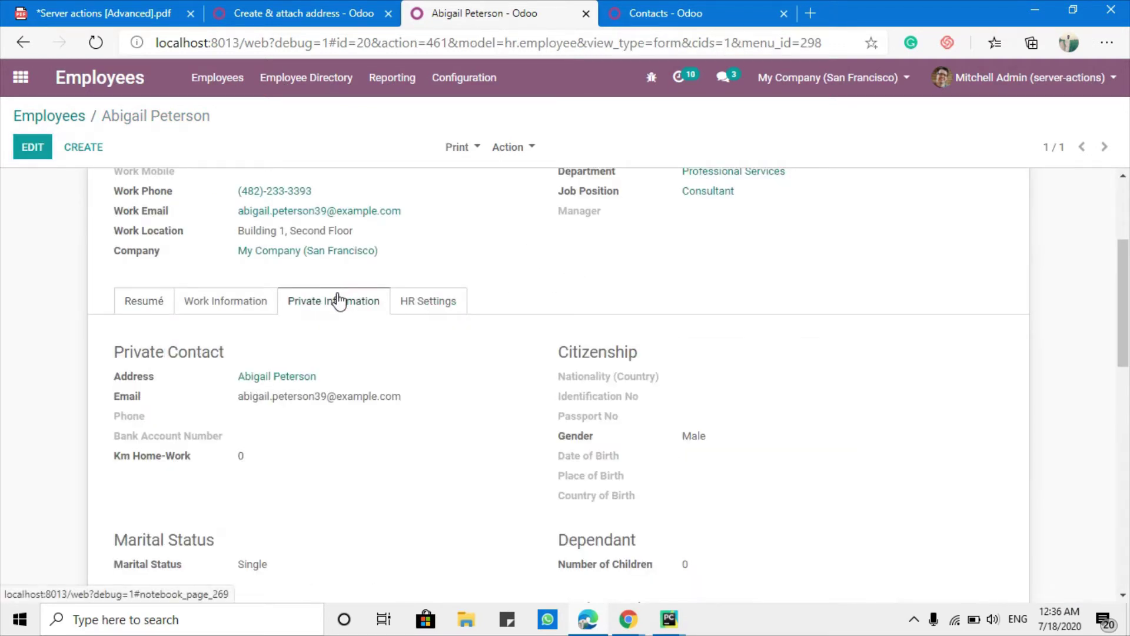
Review item #3 in the server actions PDF, Update the record, and its example of changing the language of all contacts.
left_click(297, 13)
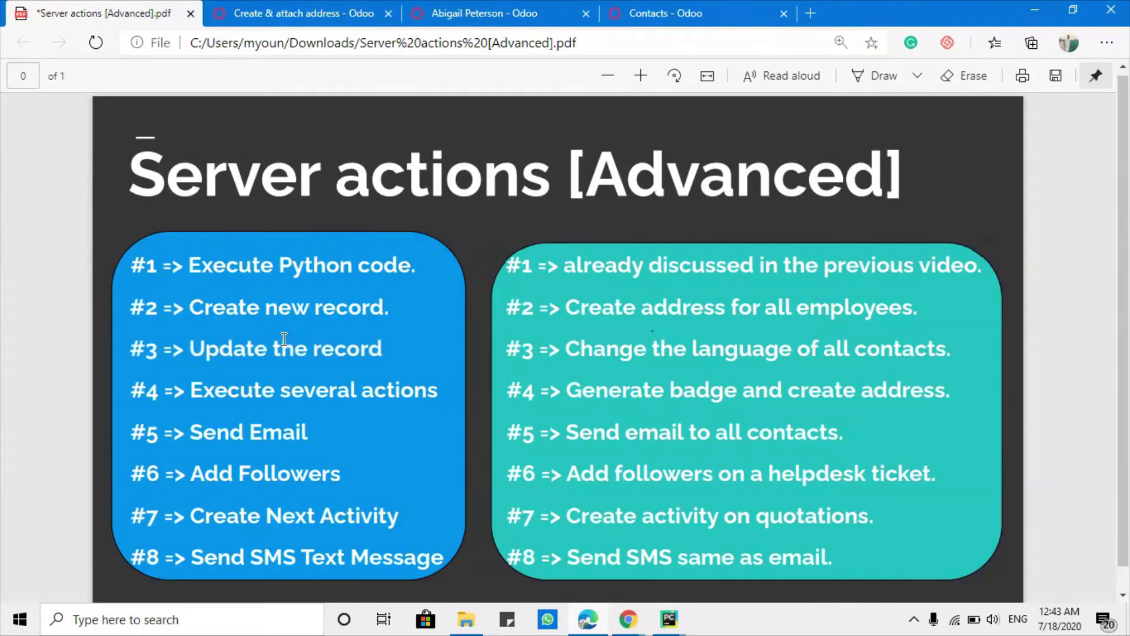
double_click(284, 340)
triple_click(284, 339)
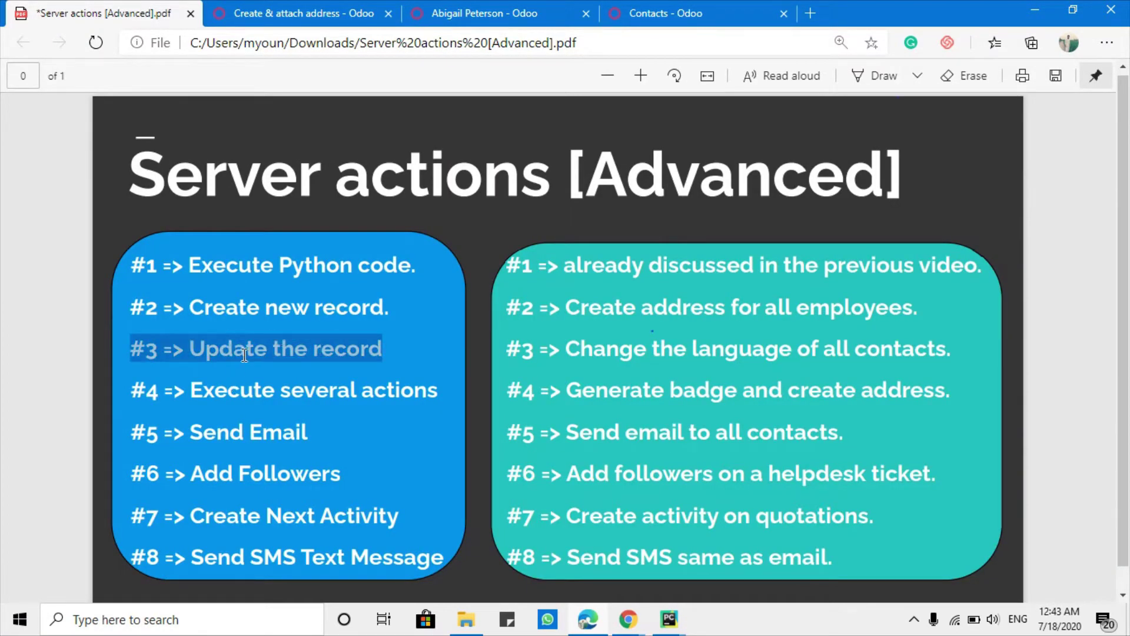
double_click(235, 343)
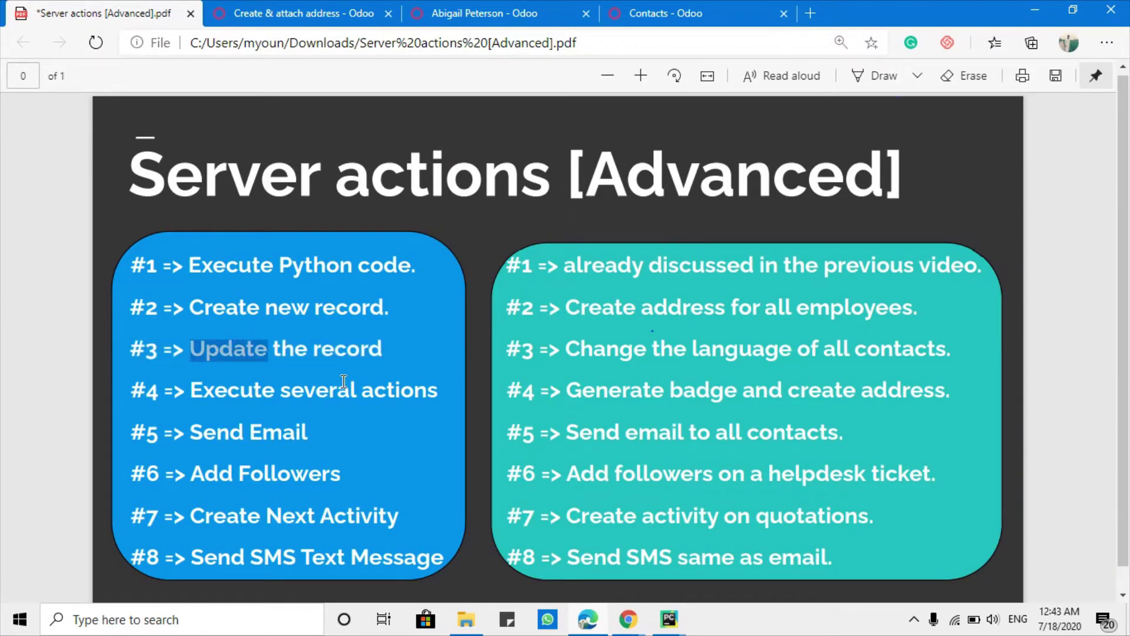
triple_click(341, 349)
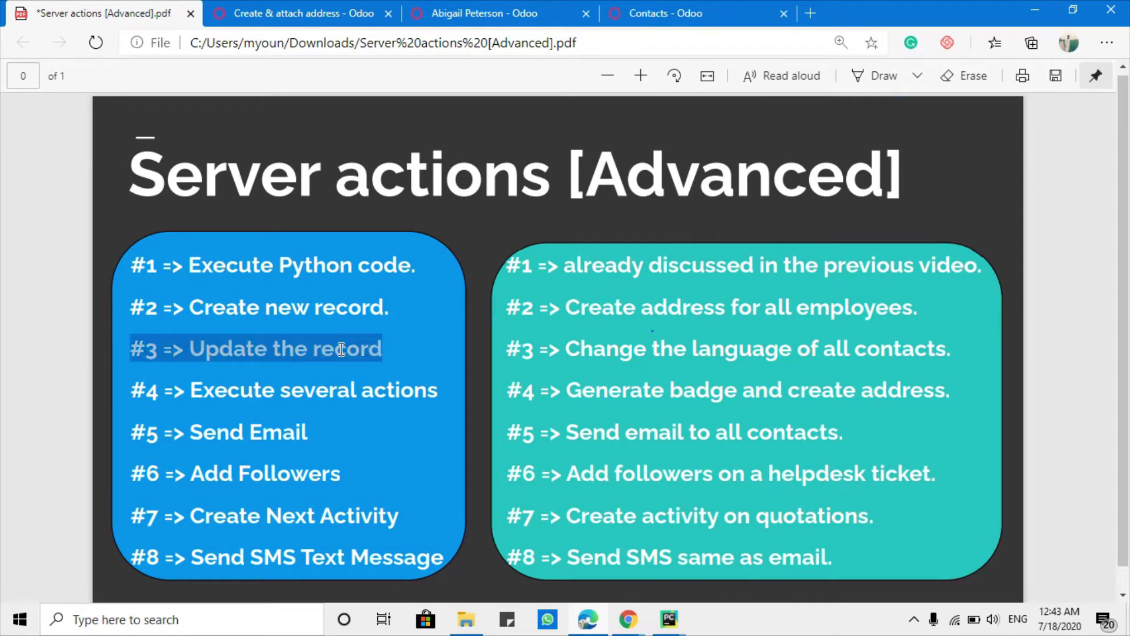
triple_click(232, 345)
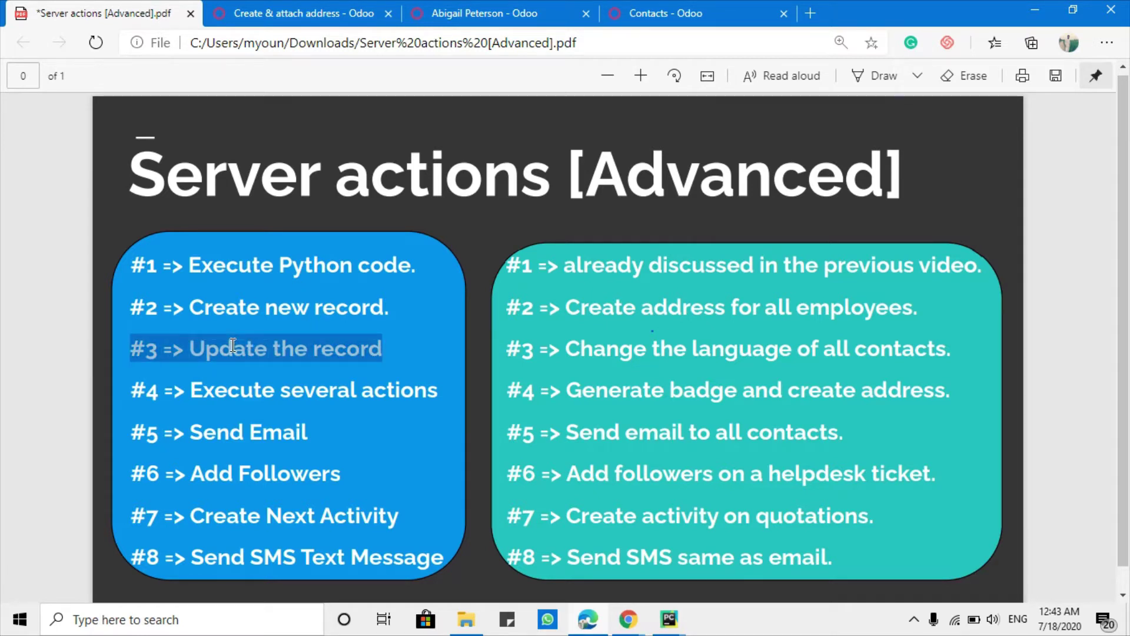
triple_click(625, 350)
double_click(624, 349)
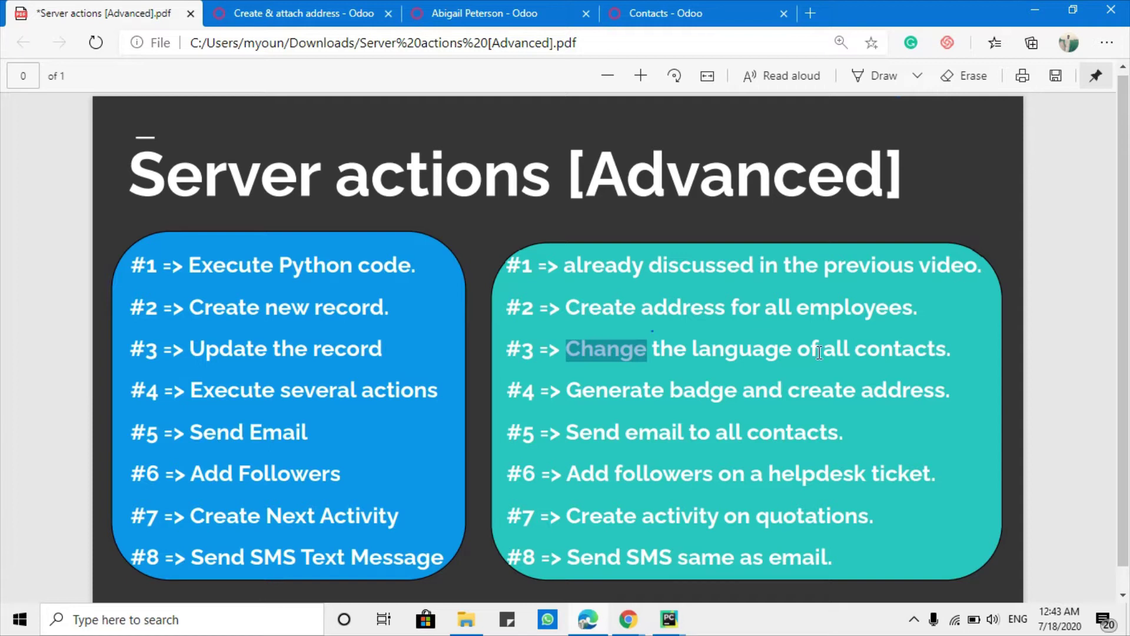
double_click(290, 349)
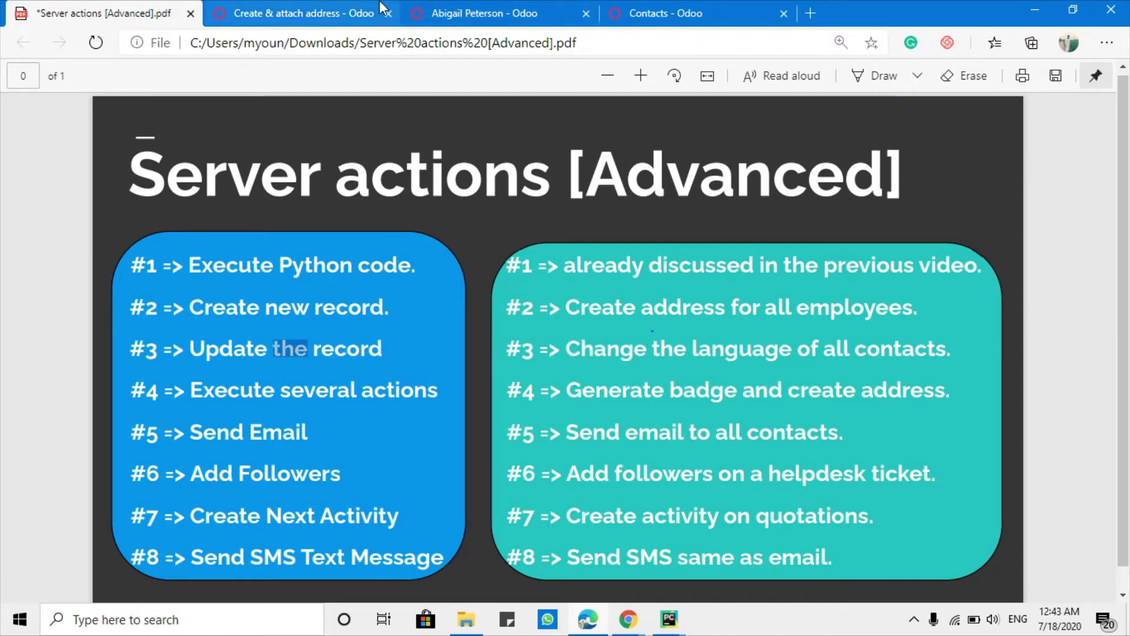
Create a new server action named Update Language to Arabic.
left_click(329, 13)
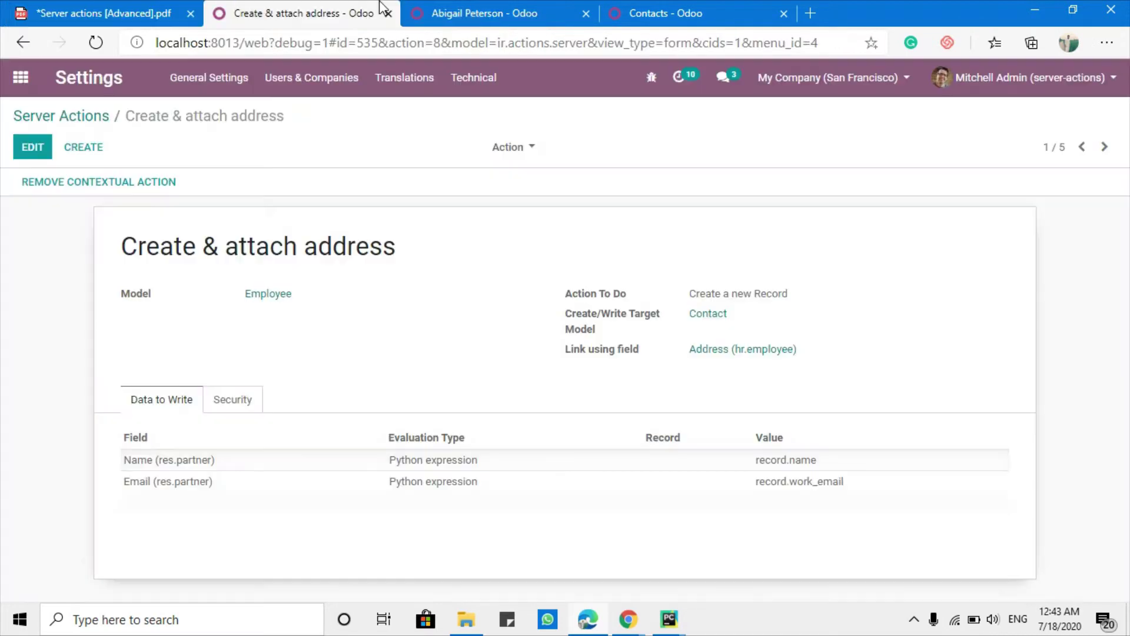
left_click(104, 117)
left_click(39, 148)
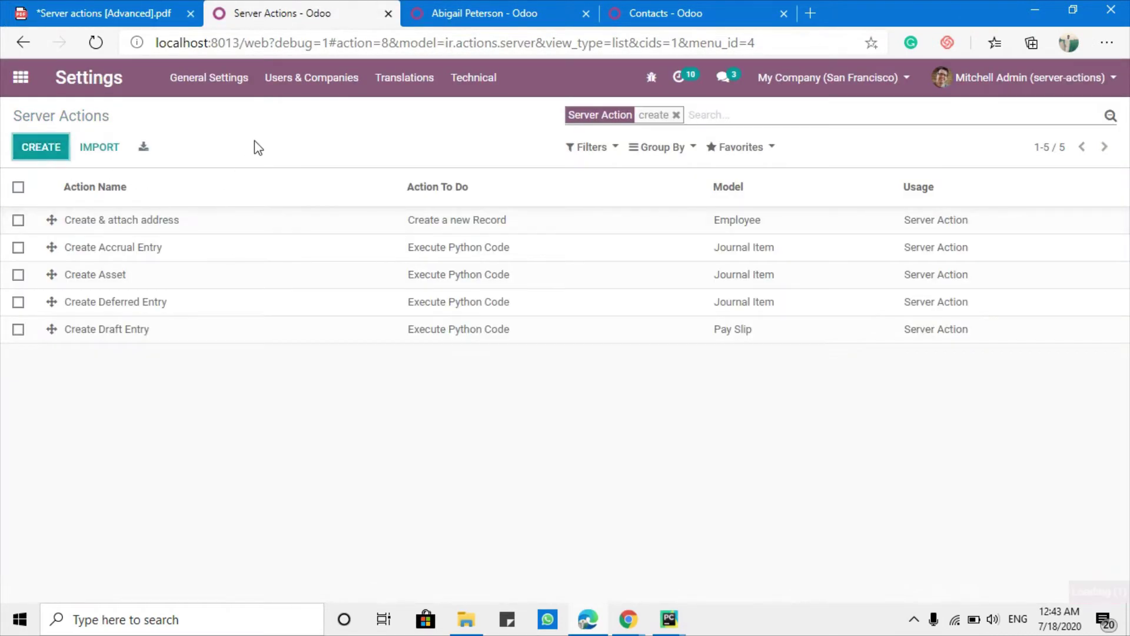
type("Upda")
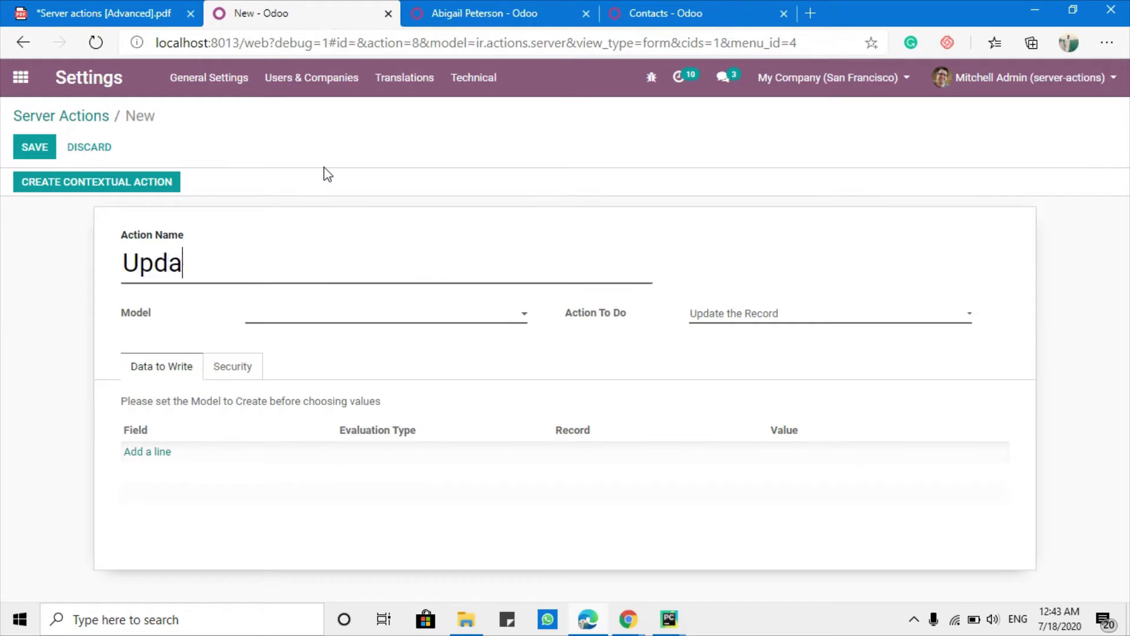
type("te Langu")
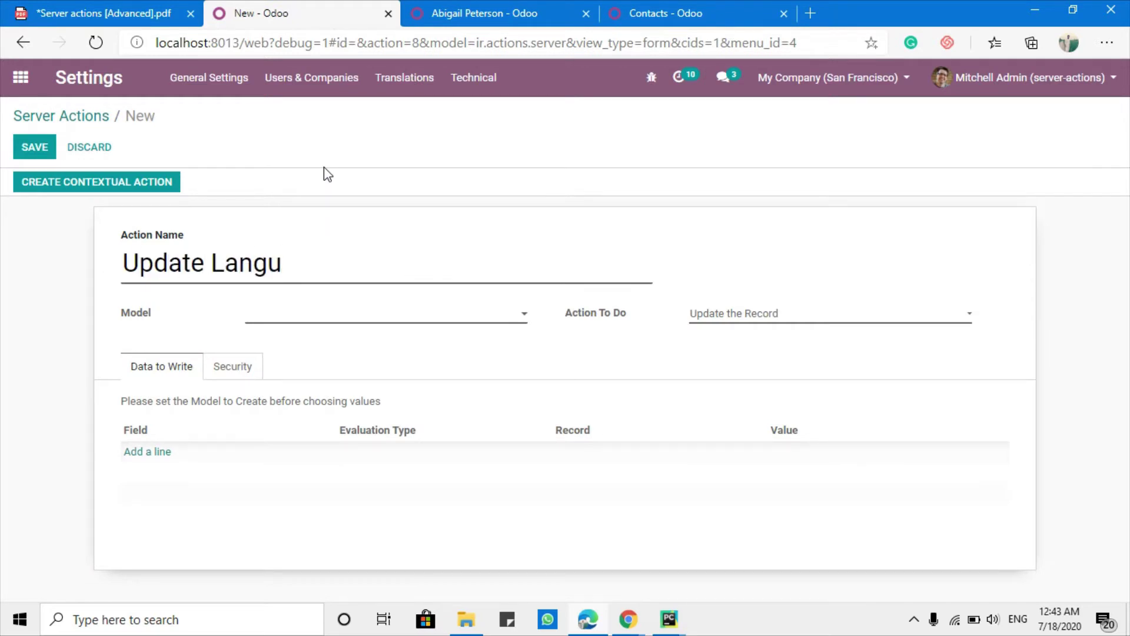
type("age to ")
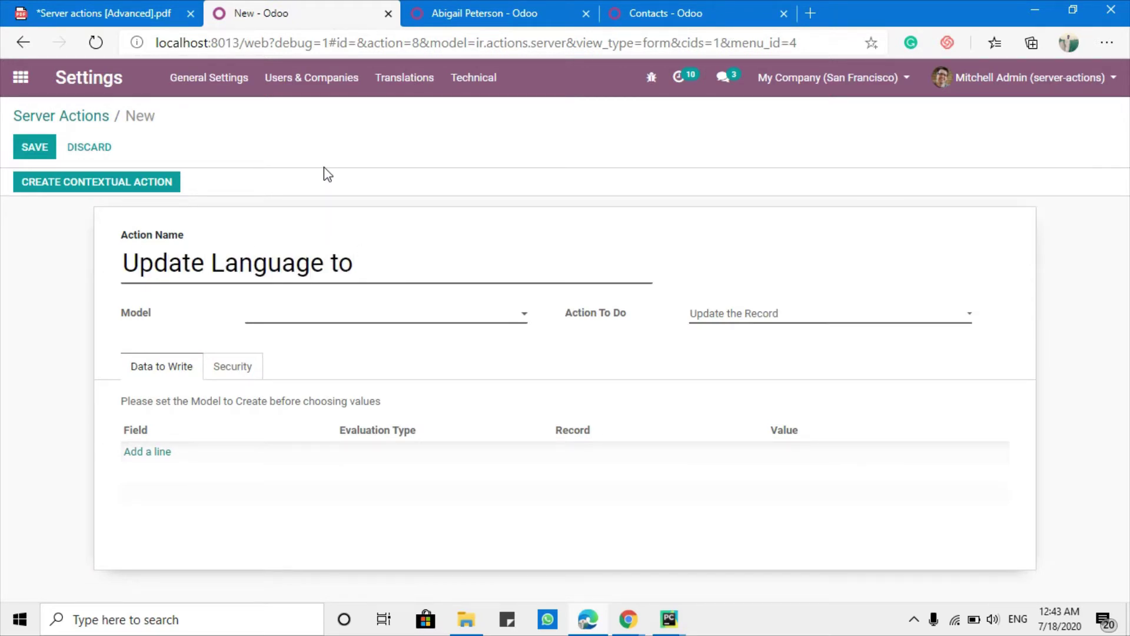
type("Arabic")
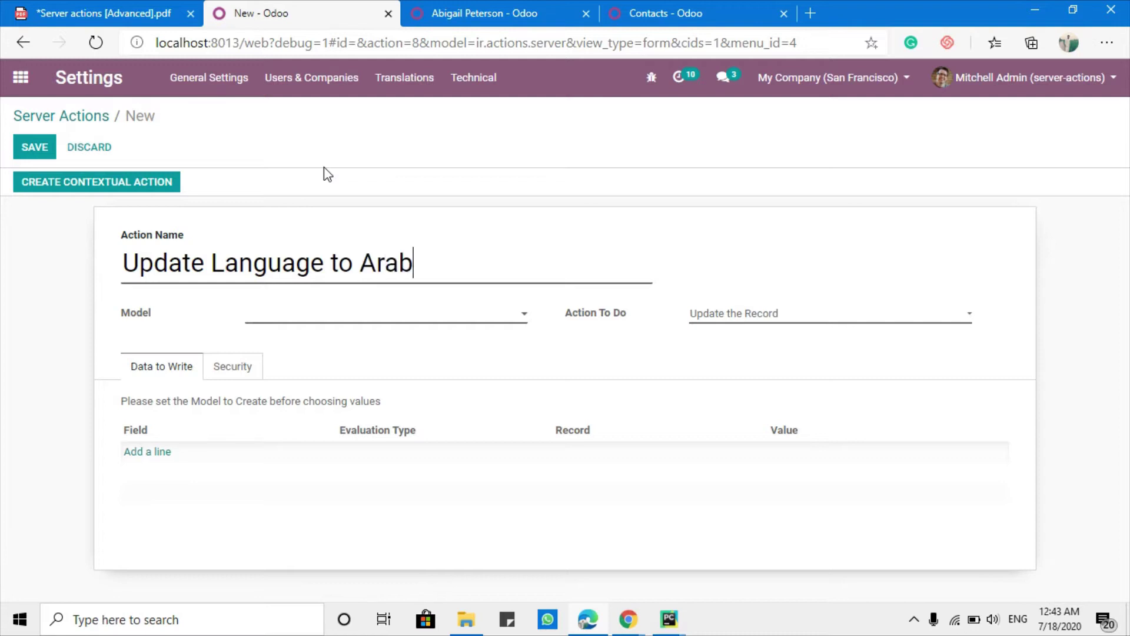
Show all contacts as a list, copy the model name res.partner from the page address, and return to the new server action.
left_click(302, 322)
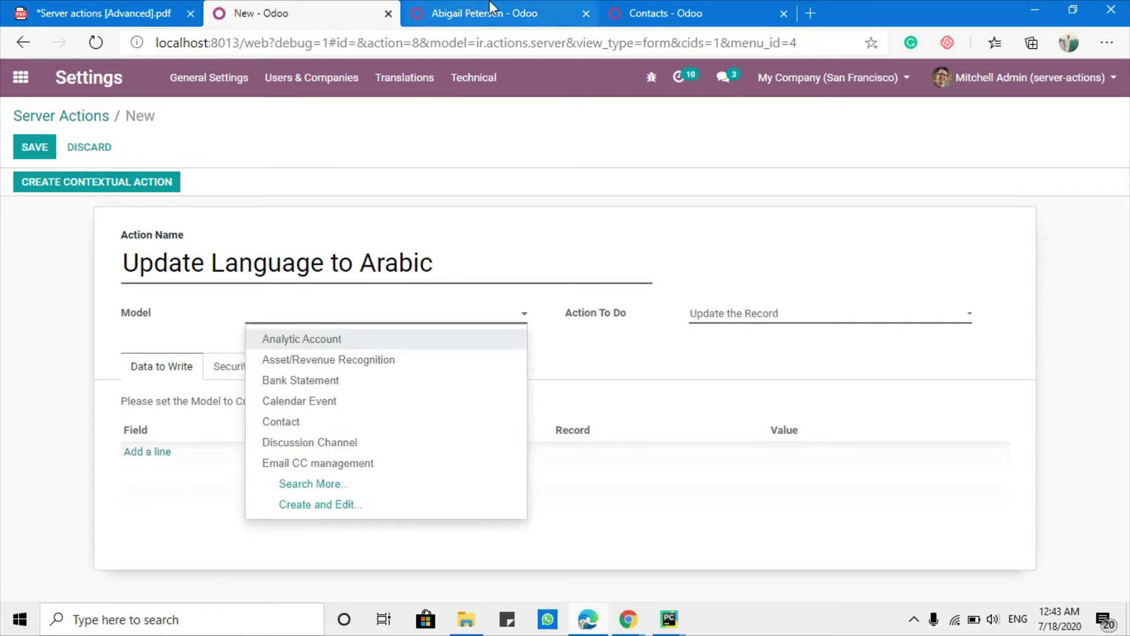
left_click(700, 12)
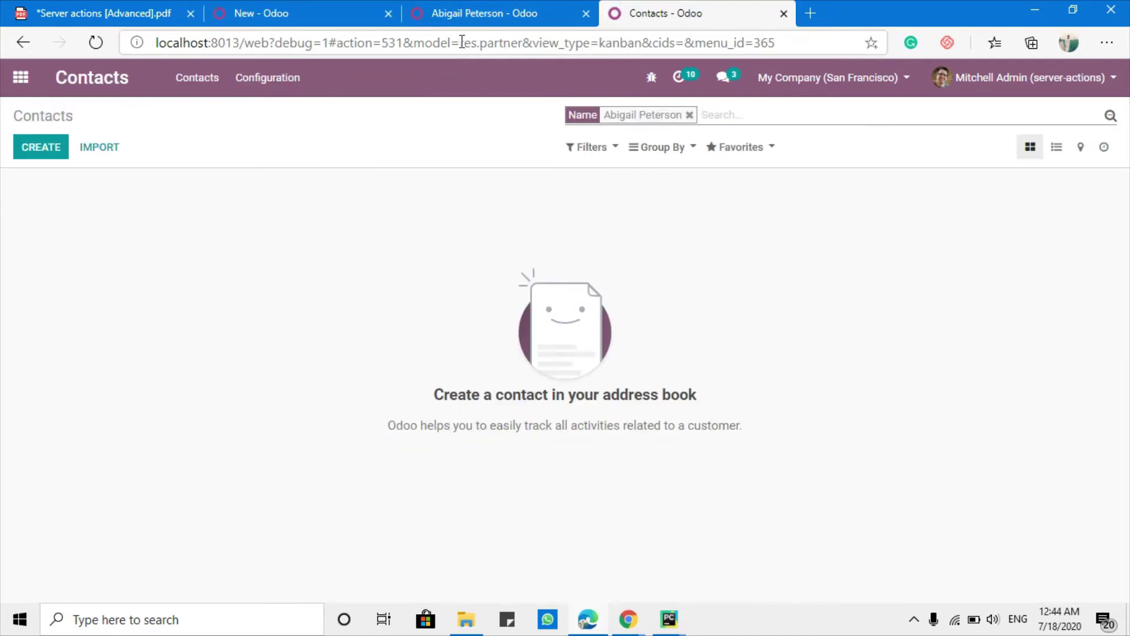
left_click(197, 79)
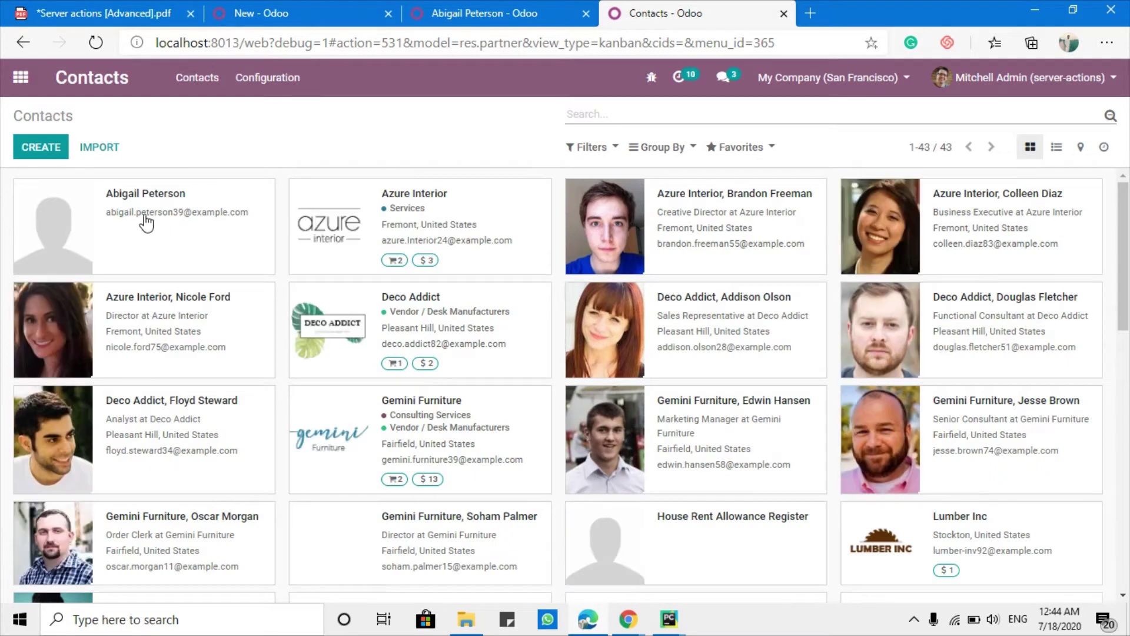
left_click(1057, 147)
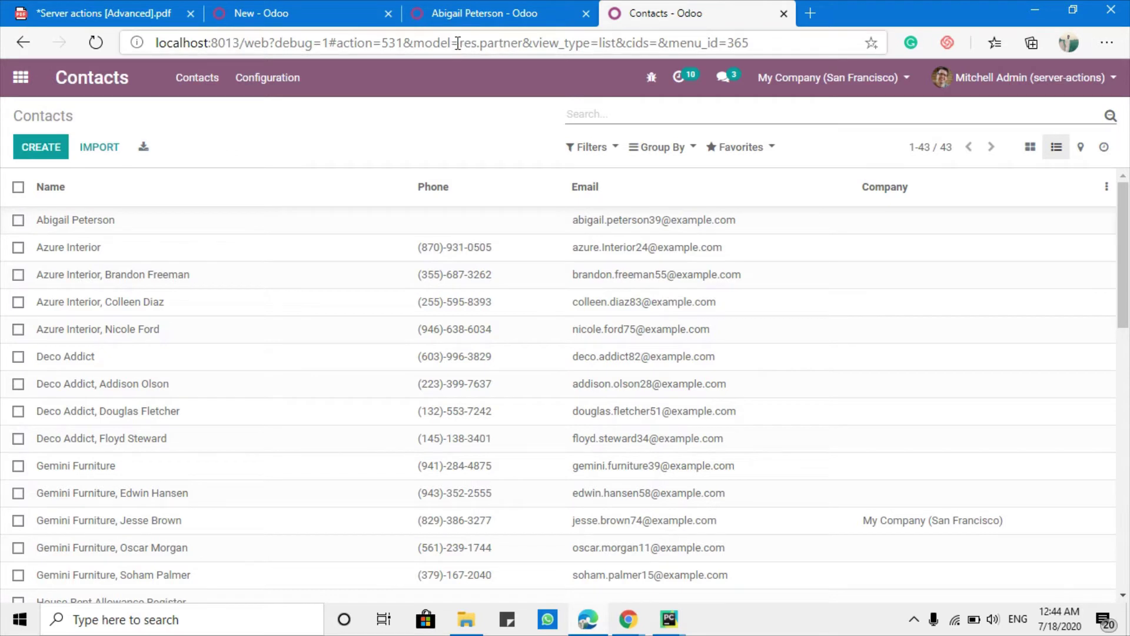
left_click_drag(458, 43, 503, 45)
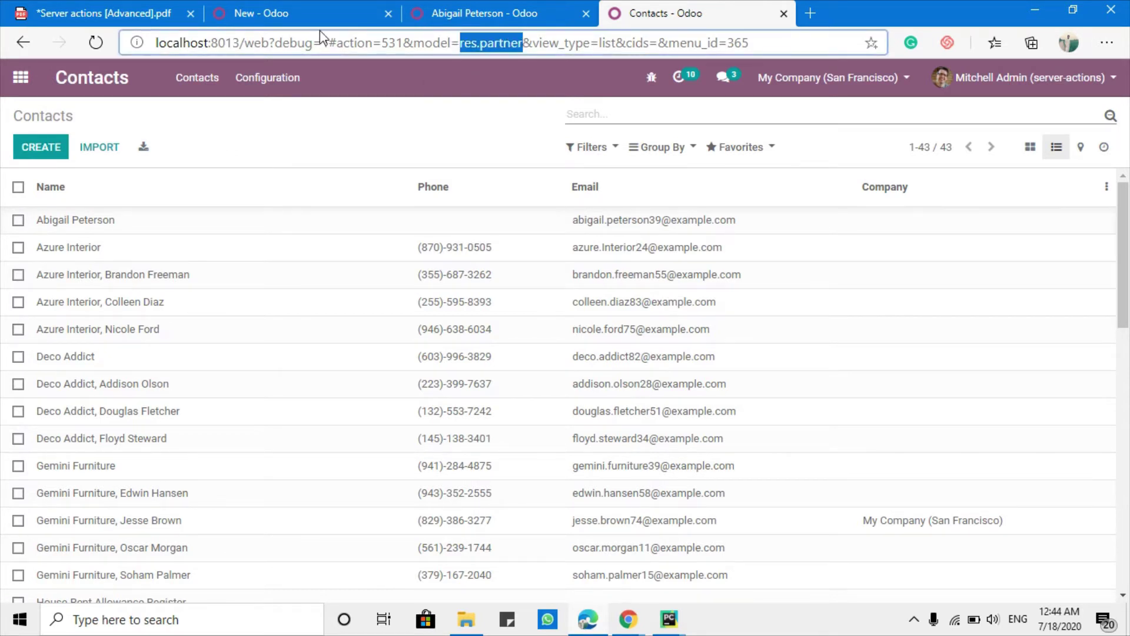
left_click(272, 9)
type("res.partner")
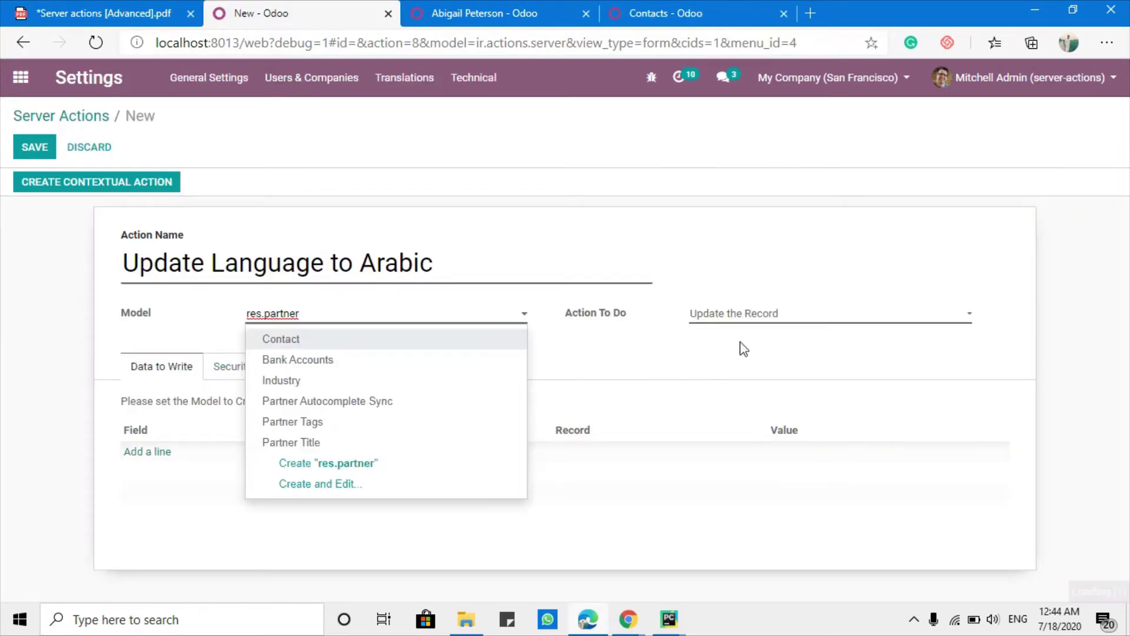
left_click(743, 315)
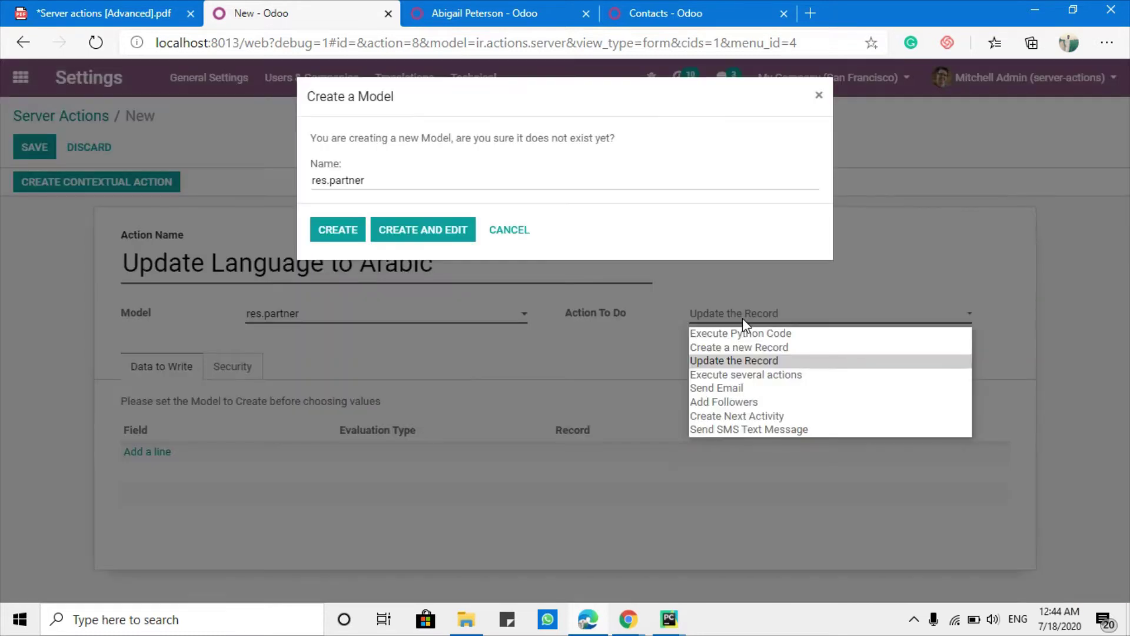
left_click(511, 231)
Set the server action's model to Contact by looking up res.partner, and its Action To Do to Update the Record.
left_click(326, 315)
type("res.partner")
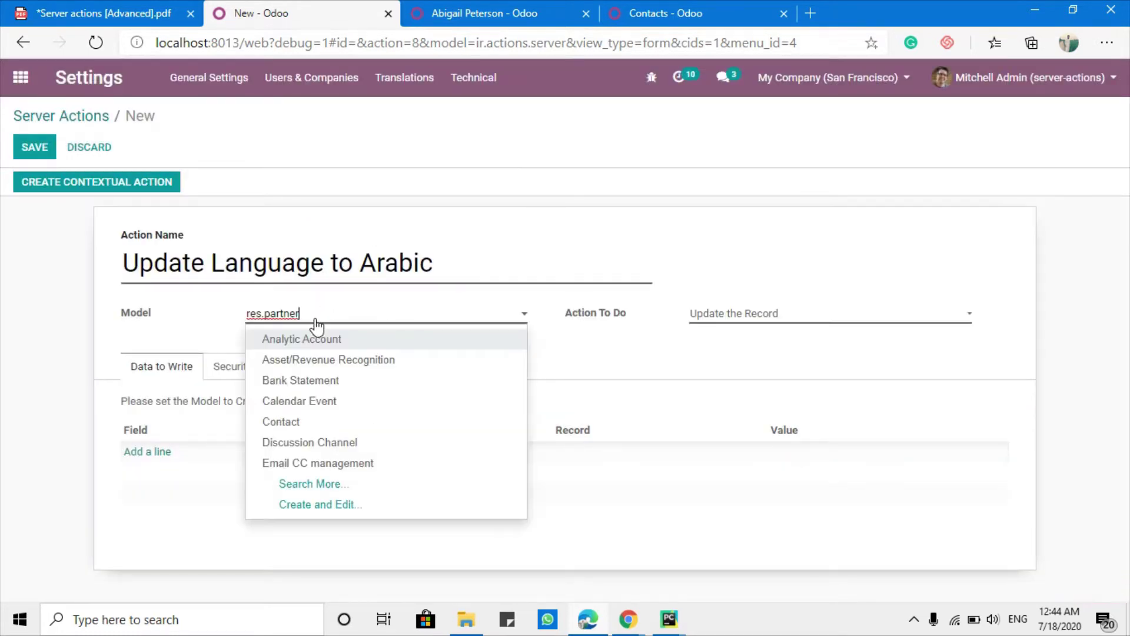
left_click(318, 340)
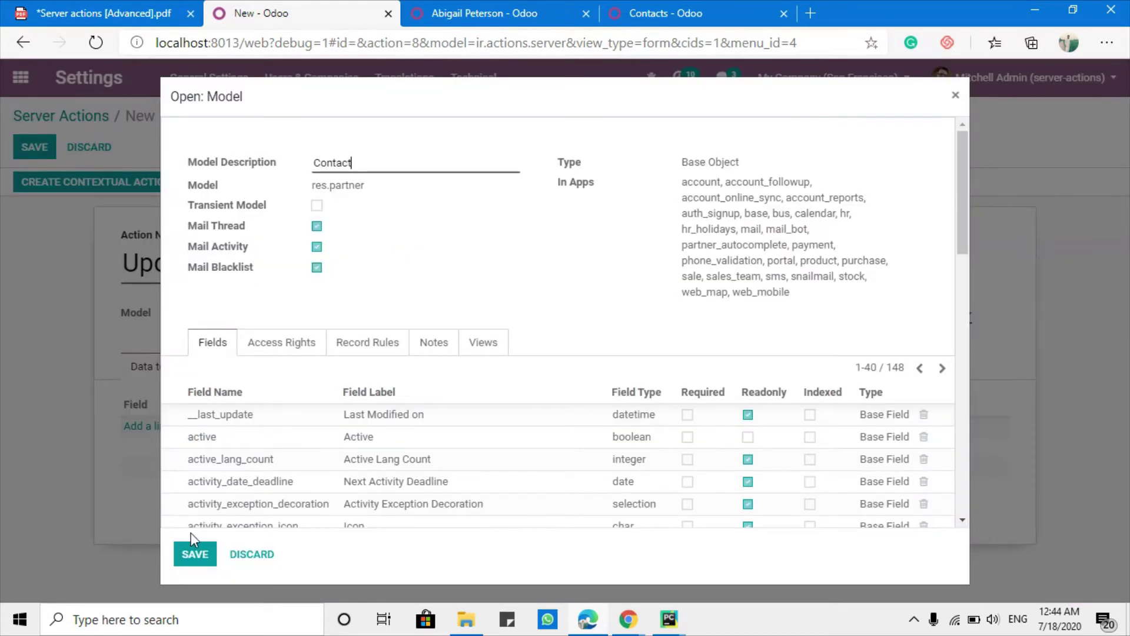
left_click(195, 552)
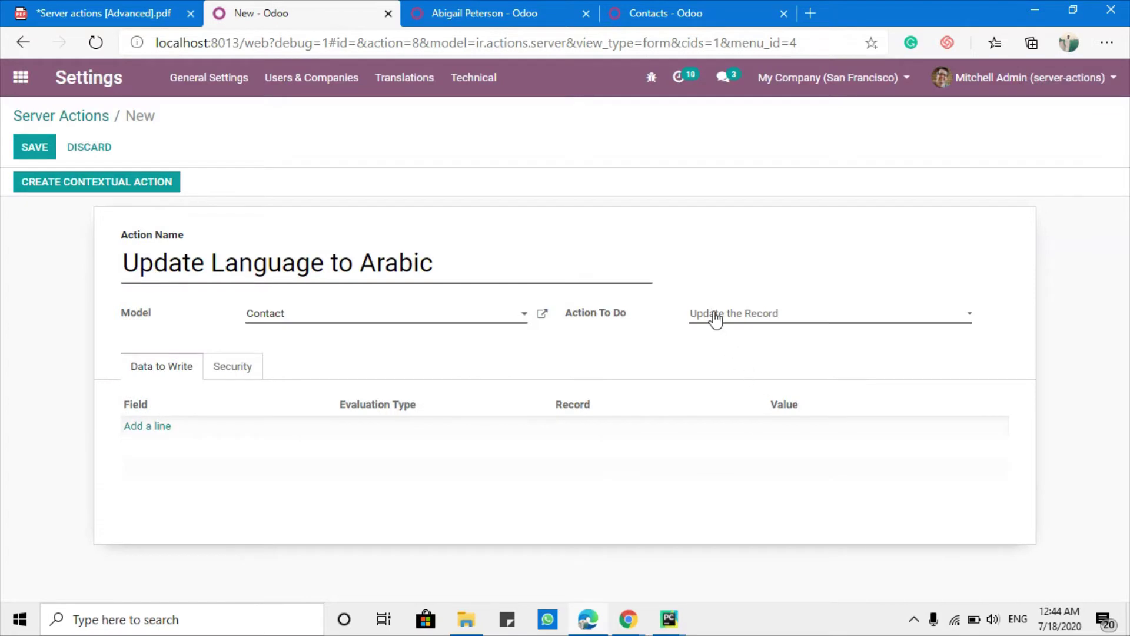
left_click(717, 318)
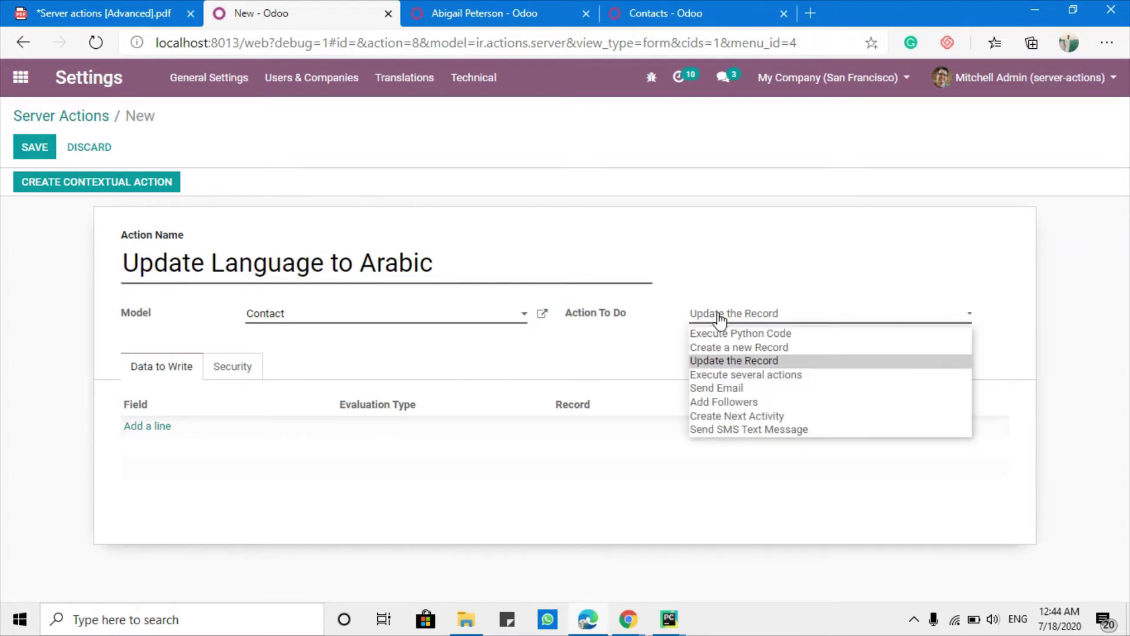
left_click(752, 362)
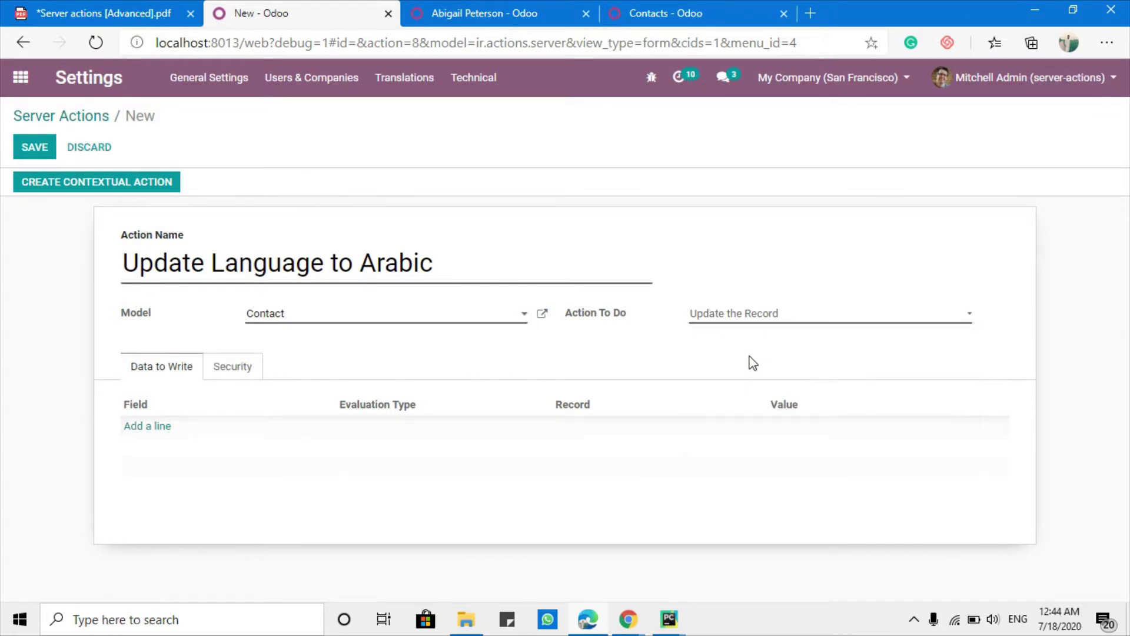
Add a data-to-write line for the Language (res.partner) field, keeping Value as its evaluation type.
left_click(159, 428)
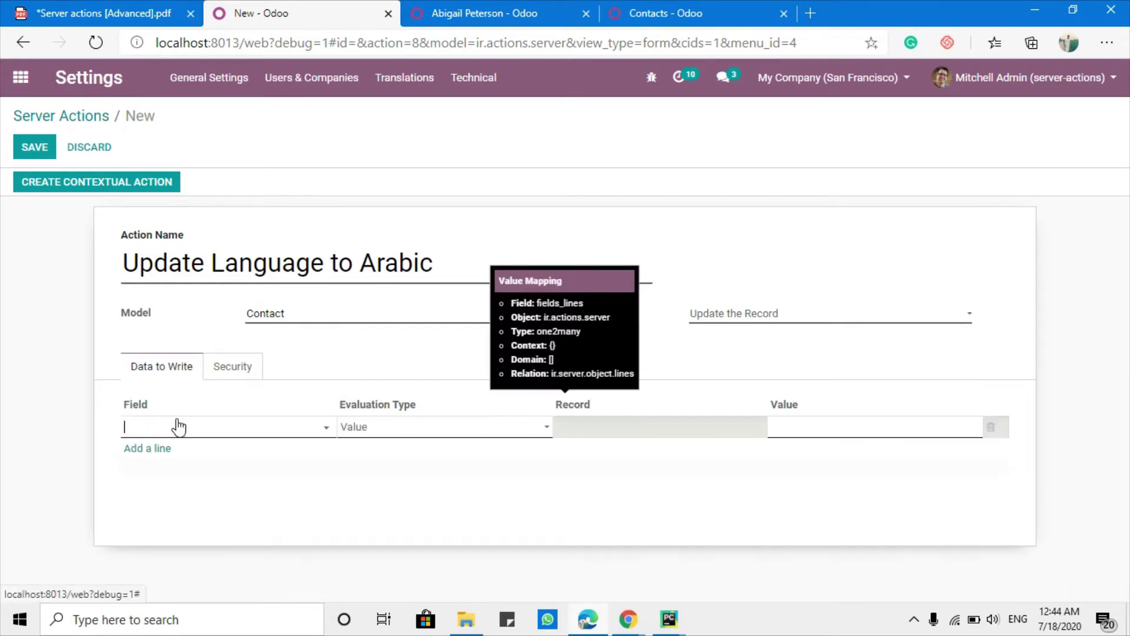
type("Langag")
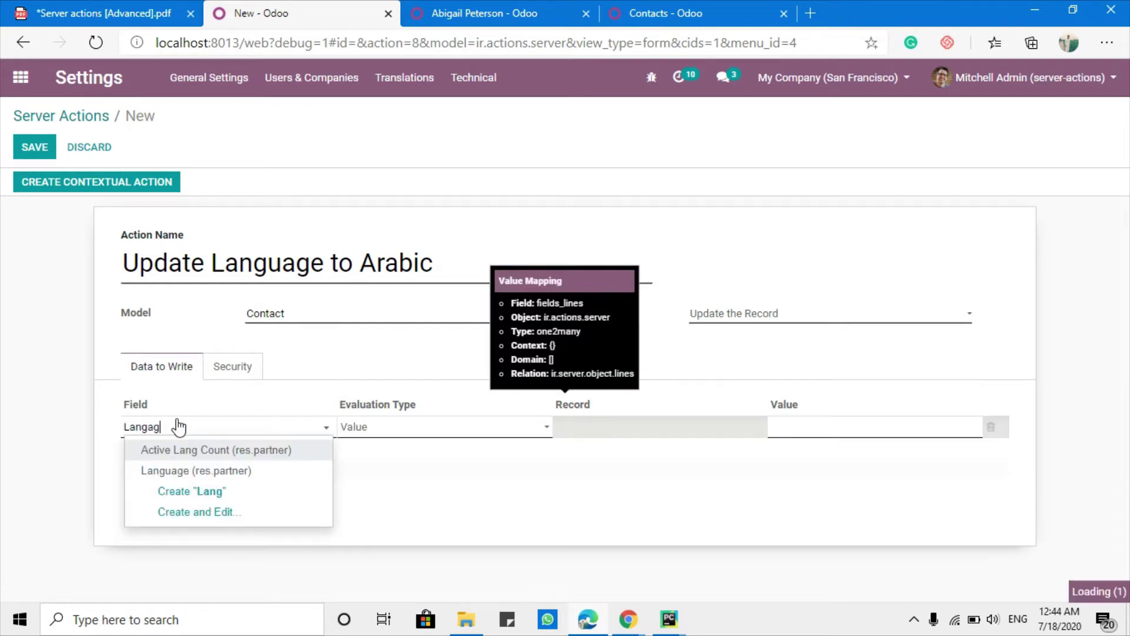
key("BackSpace")
type("u")
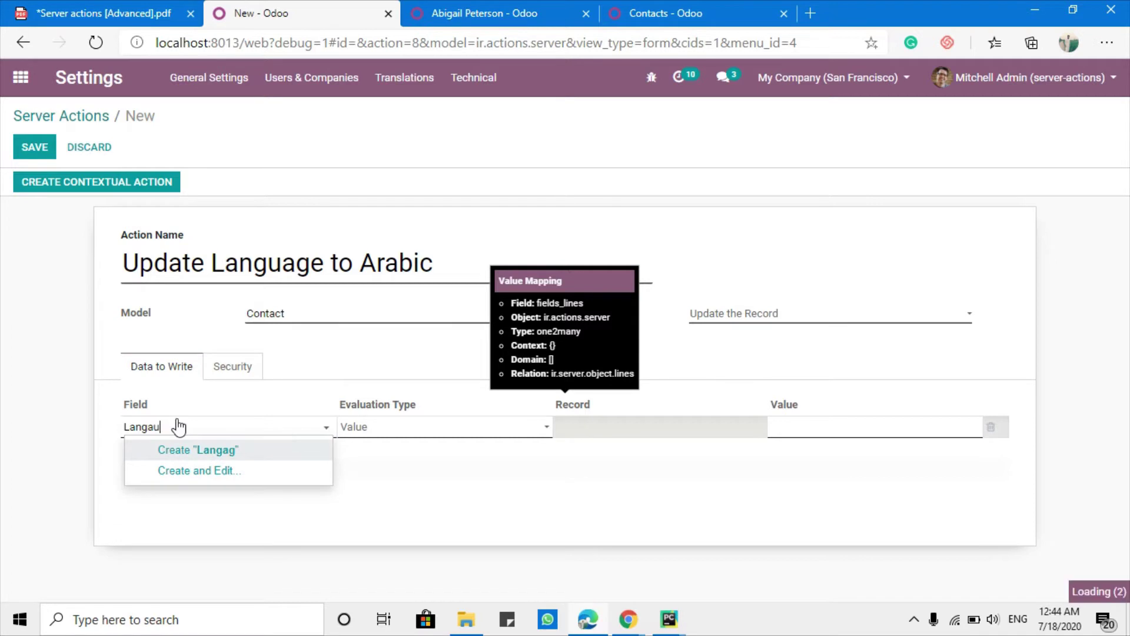
type("uag")
left_click(207, 449)
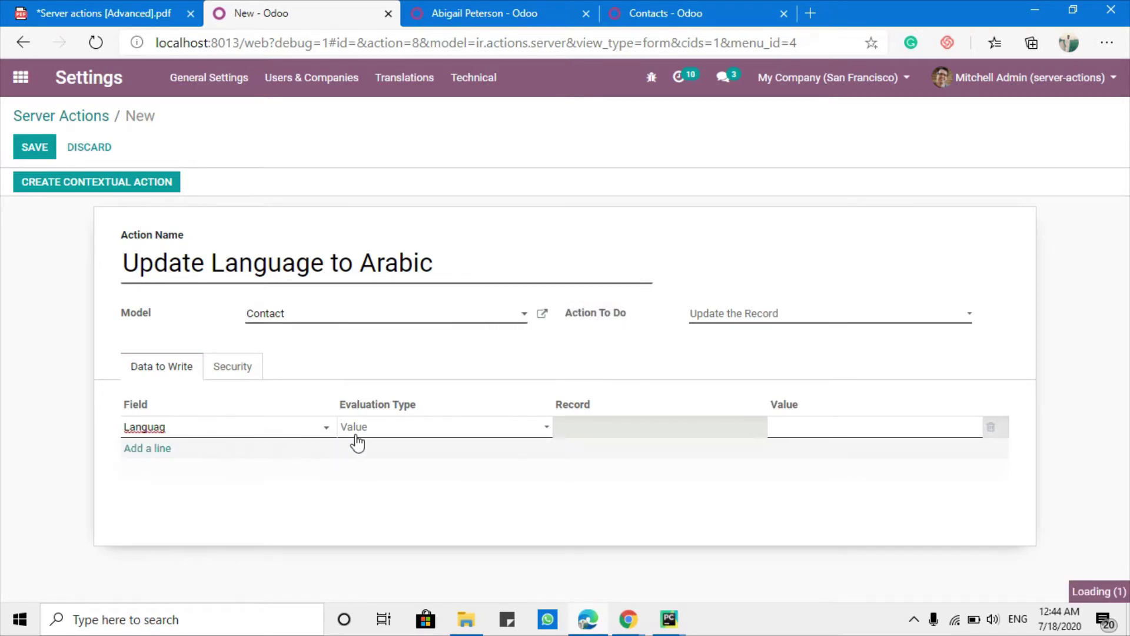
left_click(368, 434)
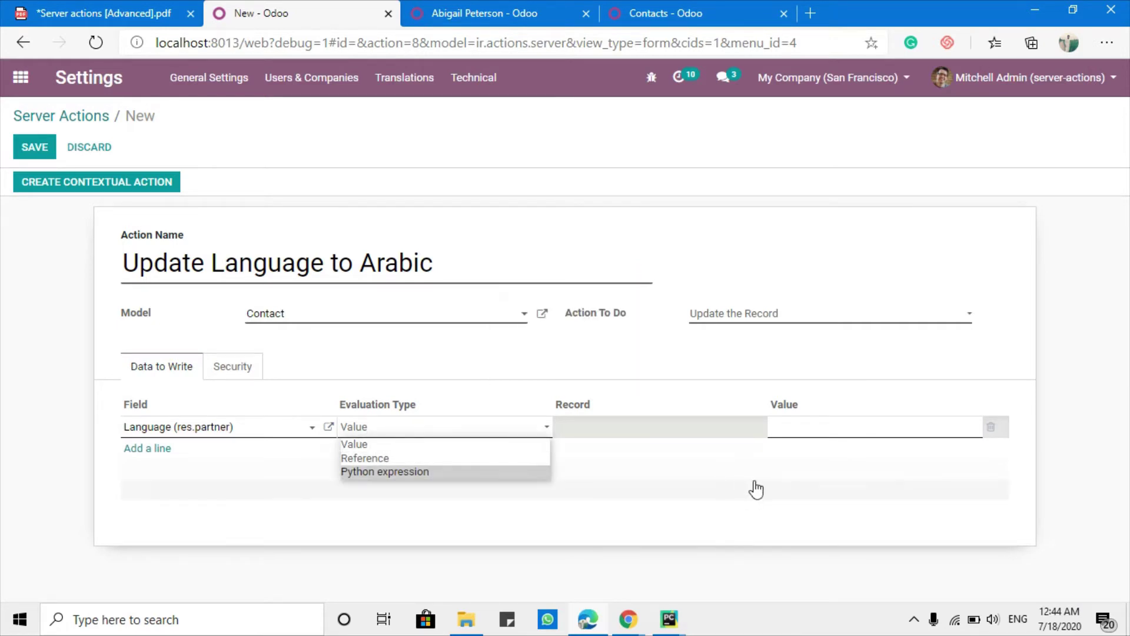
key("Escape")
left_click(373, 186)
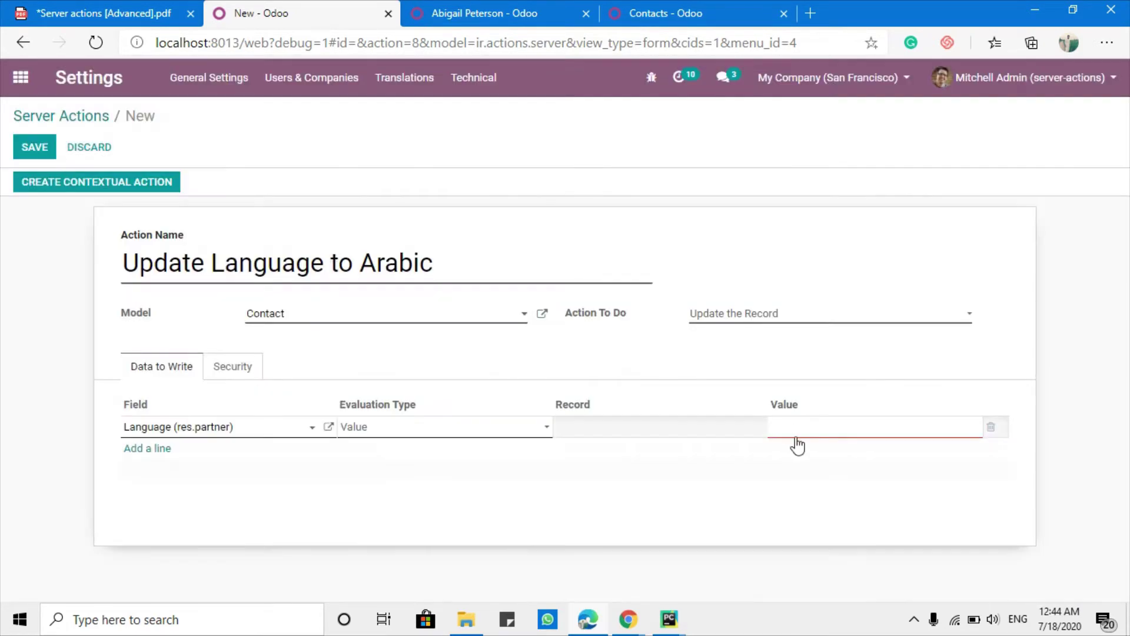
Leave the new server action open and show the list of translation languages in Settings.
left_click(804, 425)
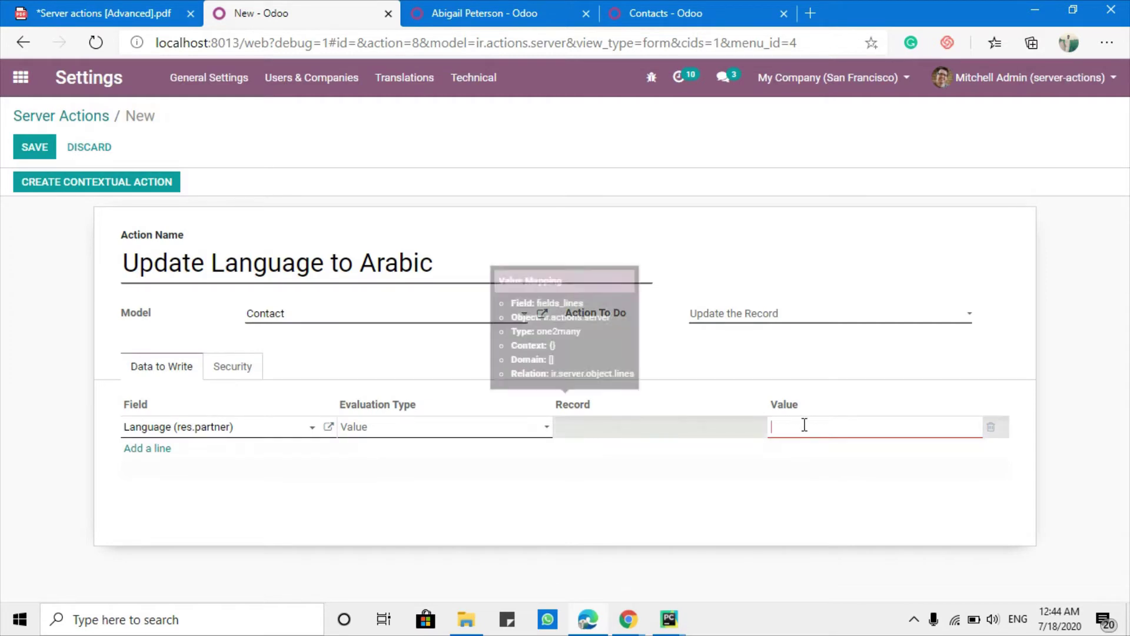
left_click(480, 6)
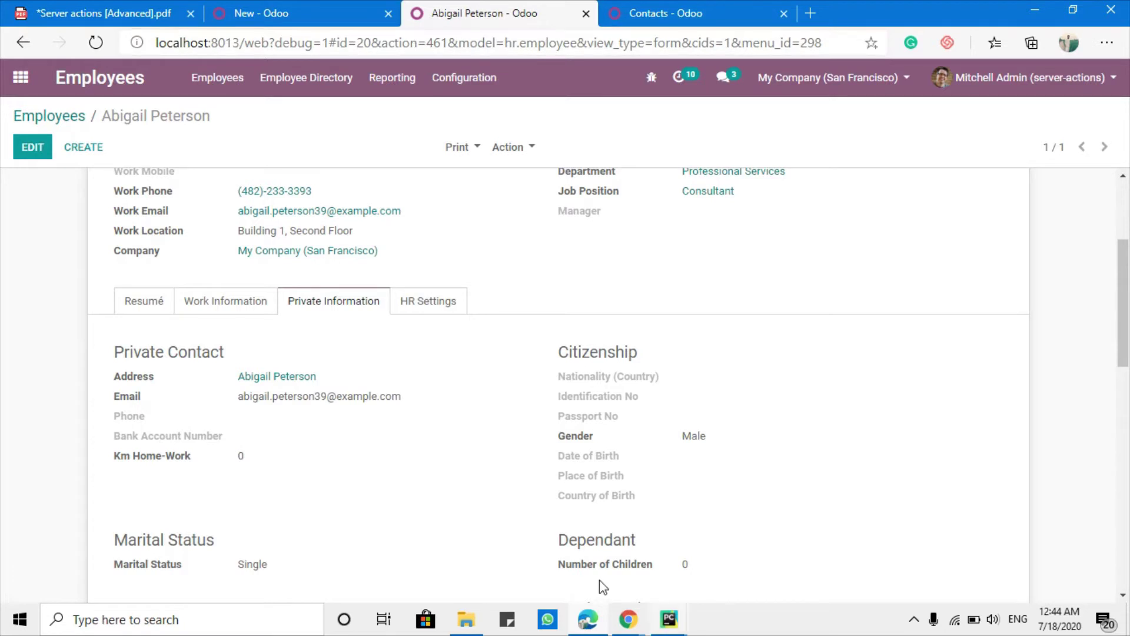
left_click(630, 8)
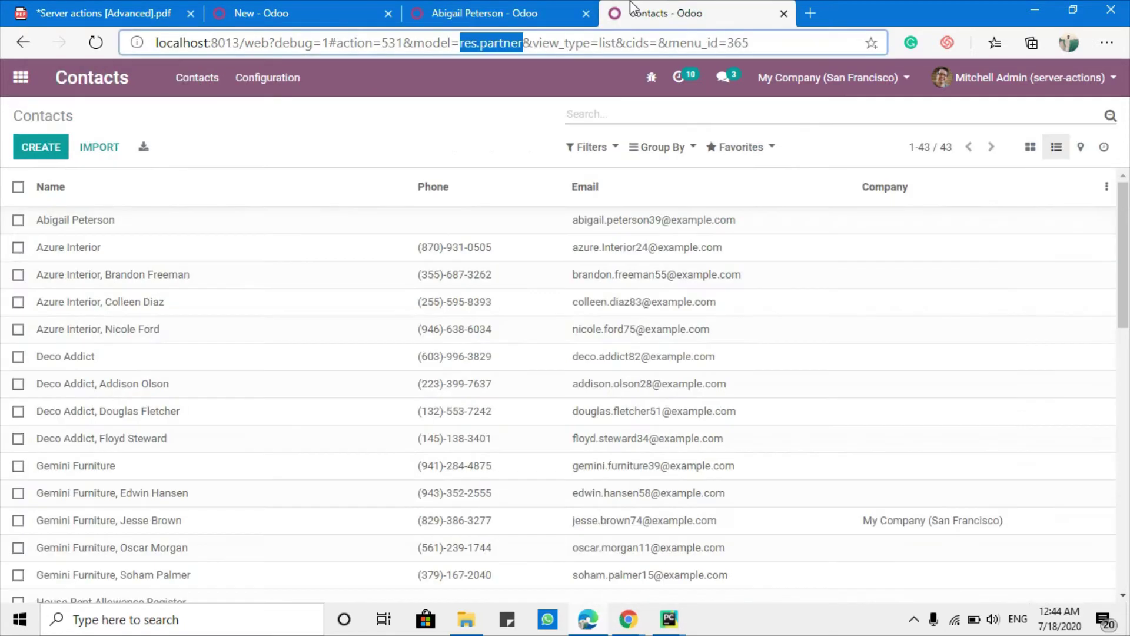
left_click(535, 7)
left_click(18, 87)
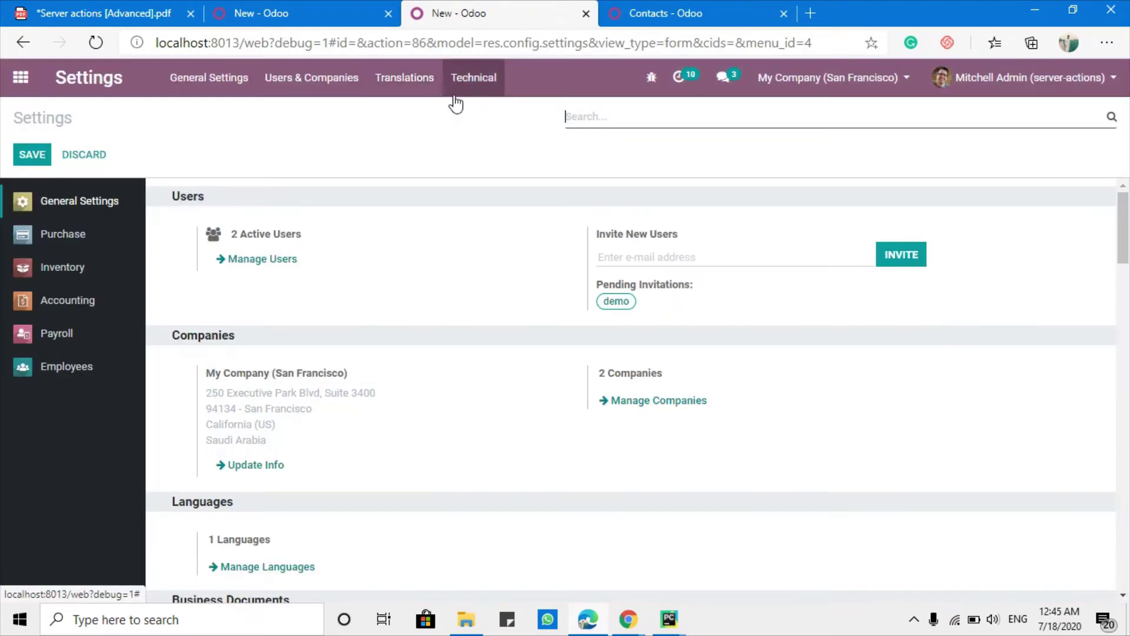
left_click(405, 78)
left_click(417, 118)
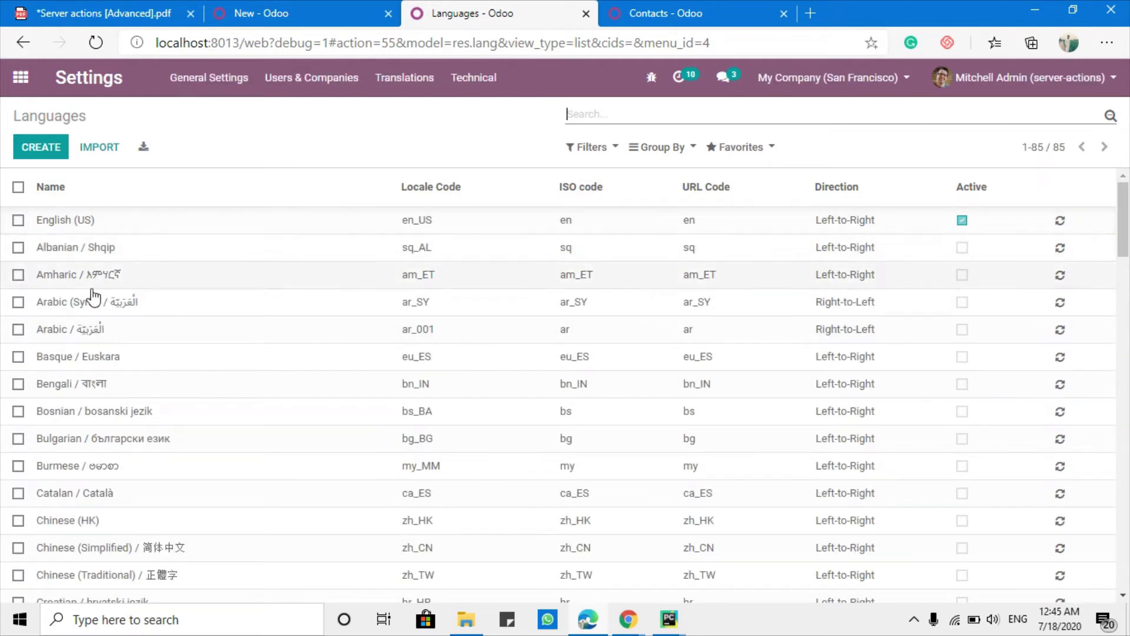
Activate the Arabic language with locale code ar_001 and load its translation, keeping Overwrite Existing Terms enabled.
left_click(17, 330)
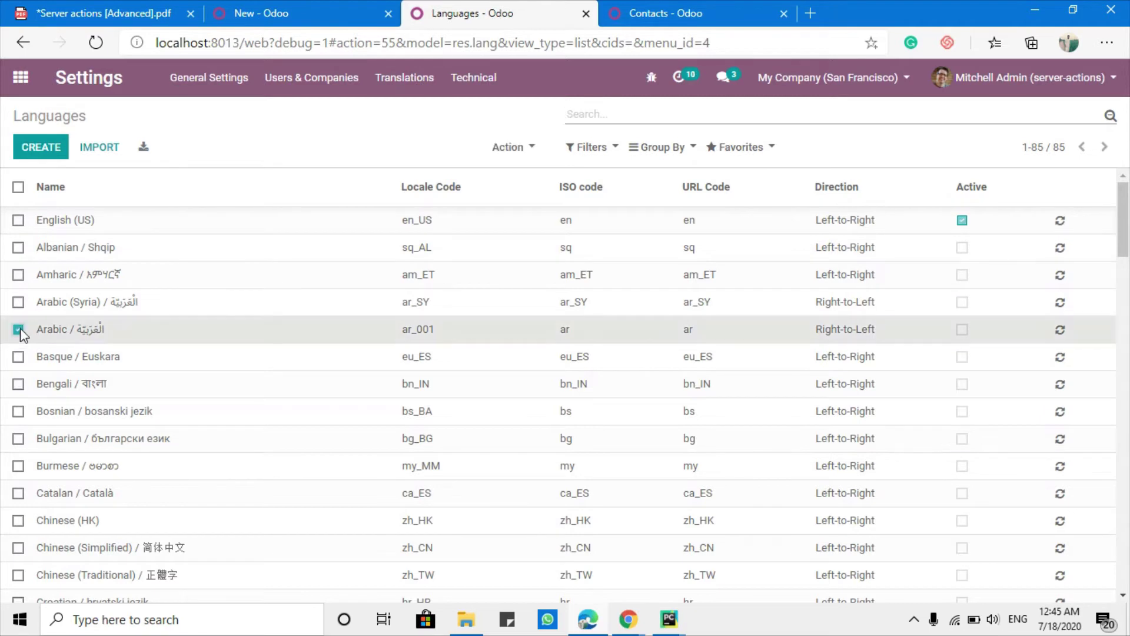
left_click(89, 340)
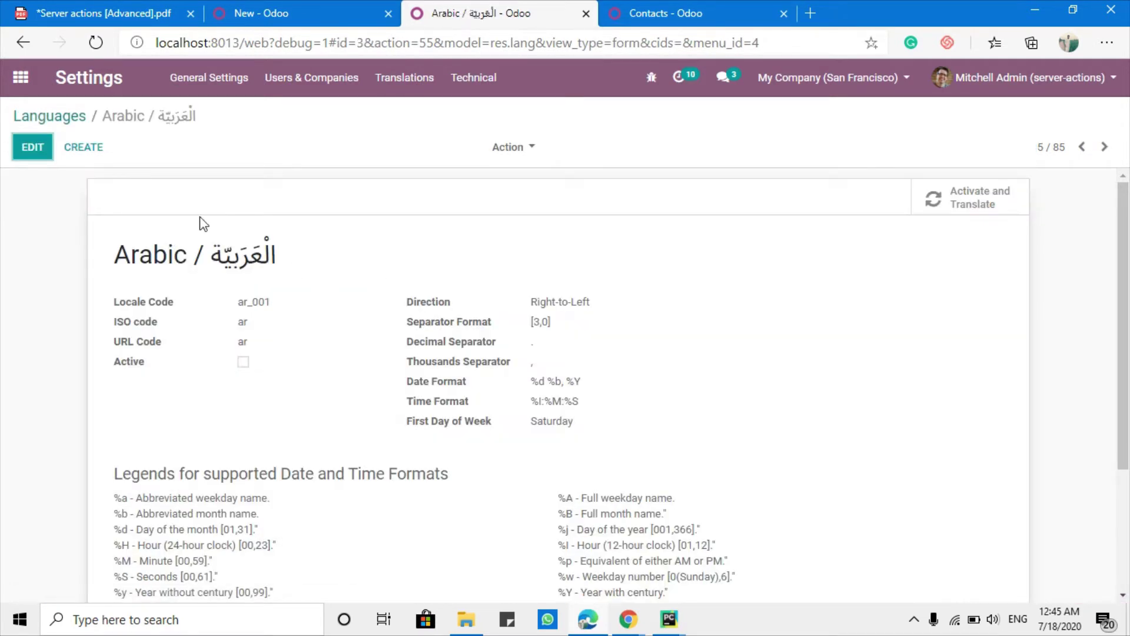
left_click(980, 198)
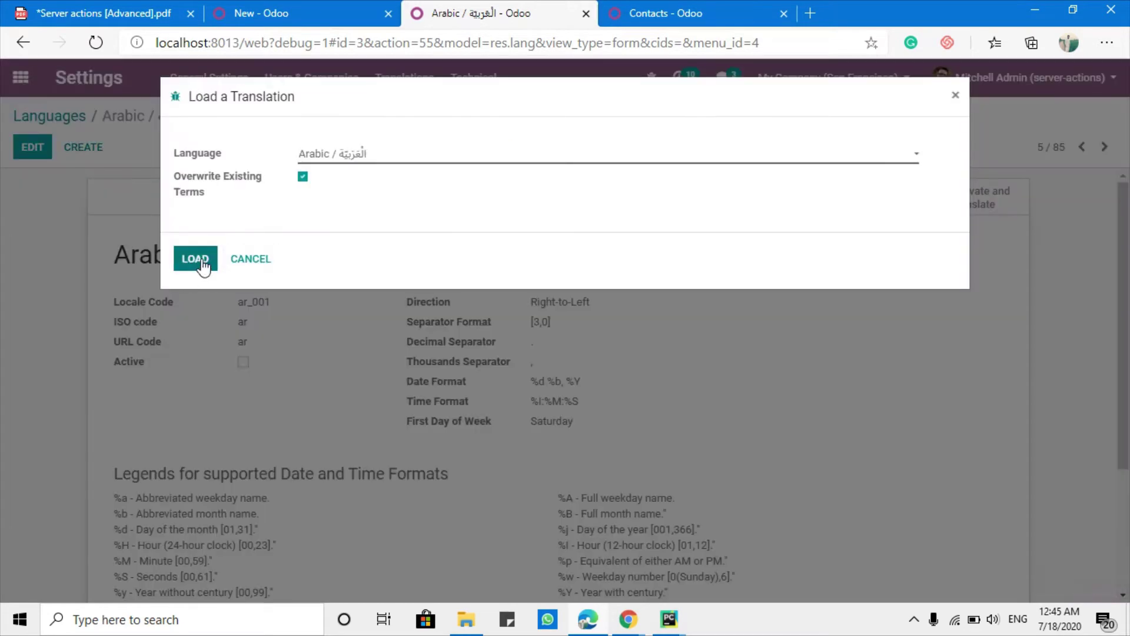
left_click(196, 260)
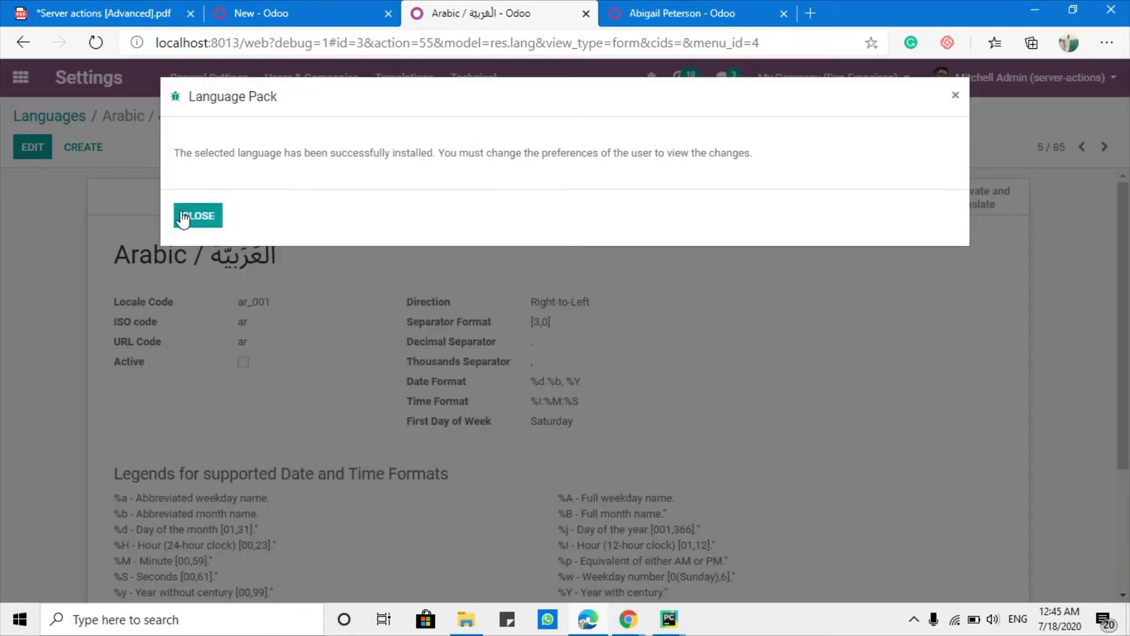
Reload the contact and Arabic language pages, and inspect the contact's Language field with its technical name and selection options.
left_click(681, 11)
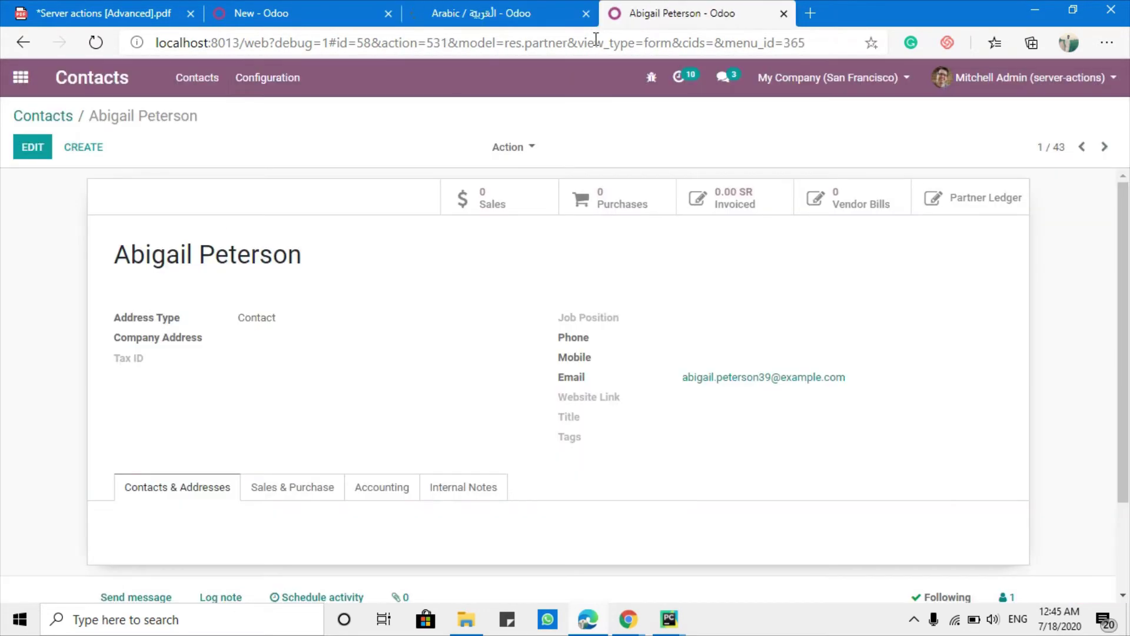
left_click(98, 45)
left_click(521, 3)
left_click(705, 4)
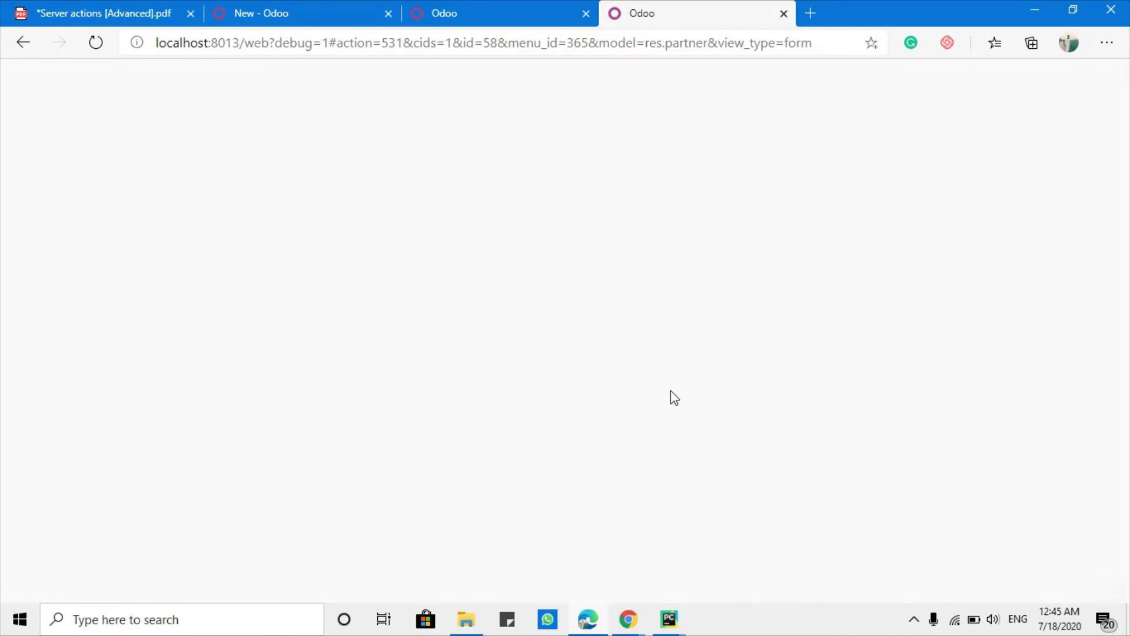
double_click(585, 439)
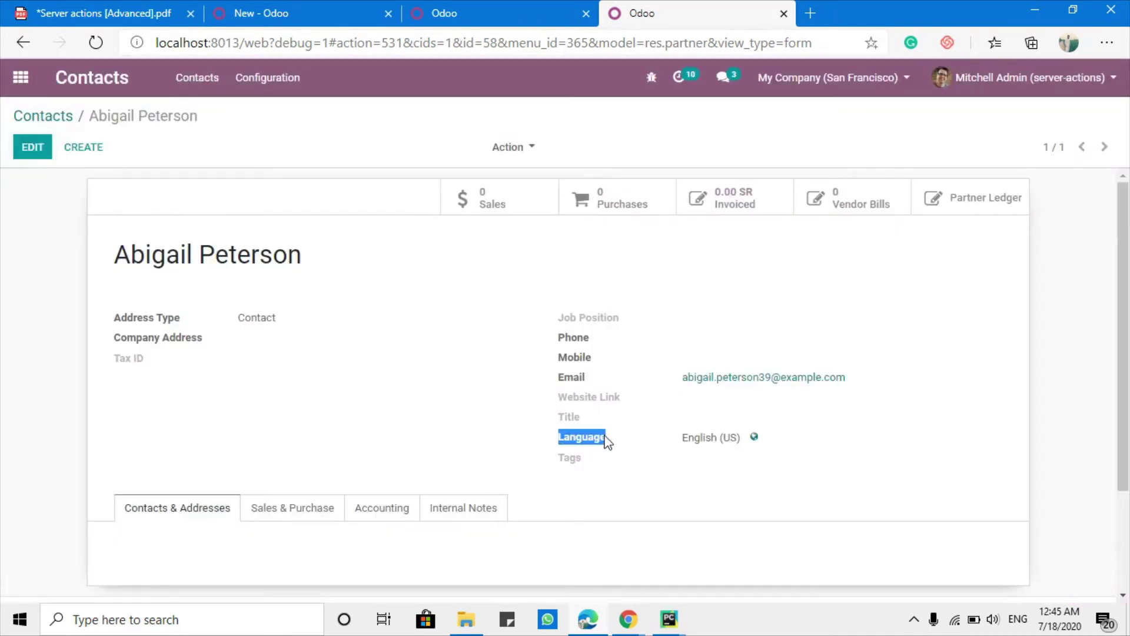
triple_click(716, 436)
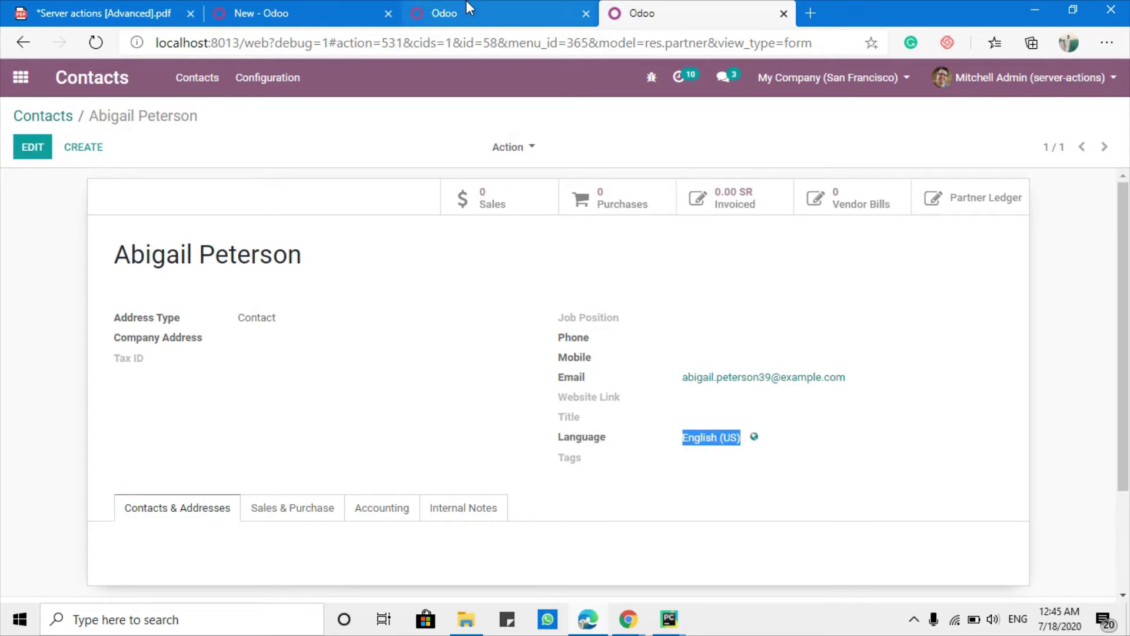
left_click(466, 9)
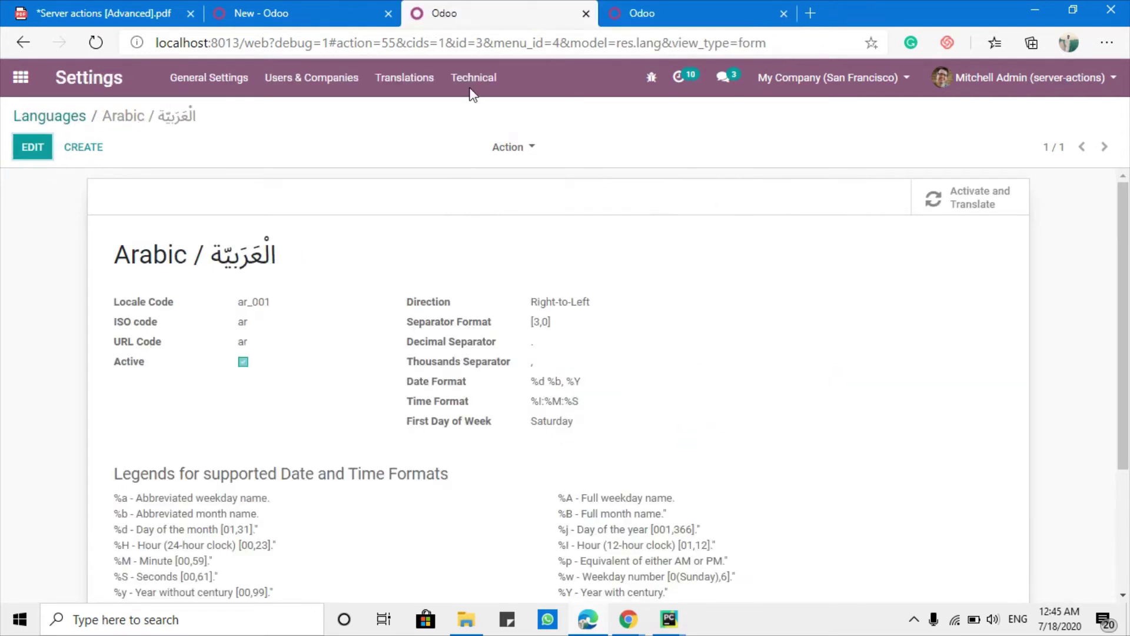
triple_click(128, 255)
left_click(645, 6)
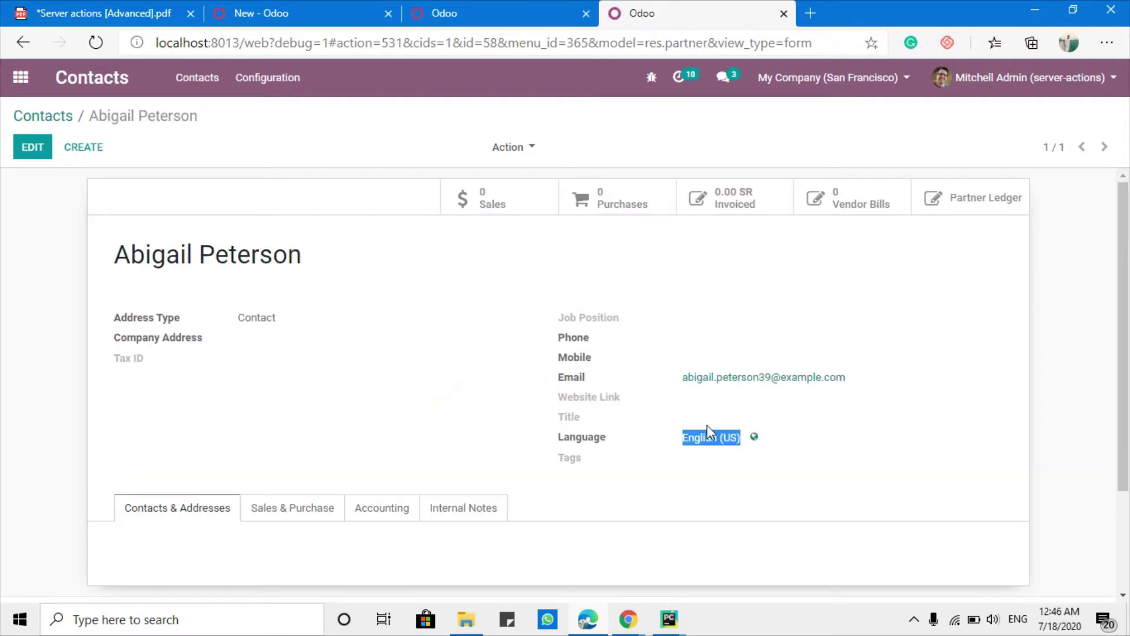
mouse_move(584, 440)
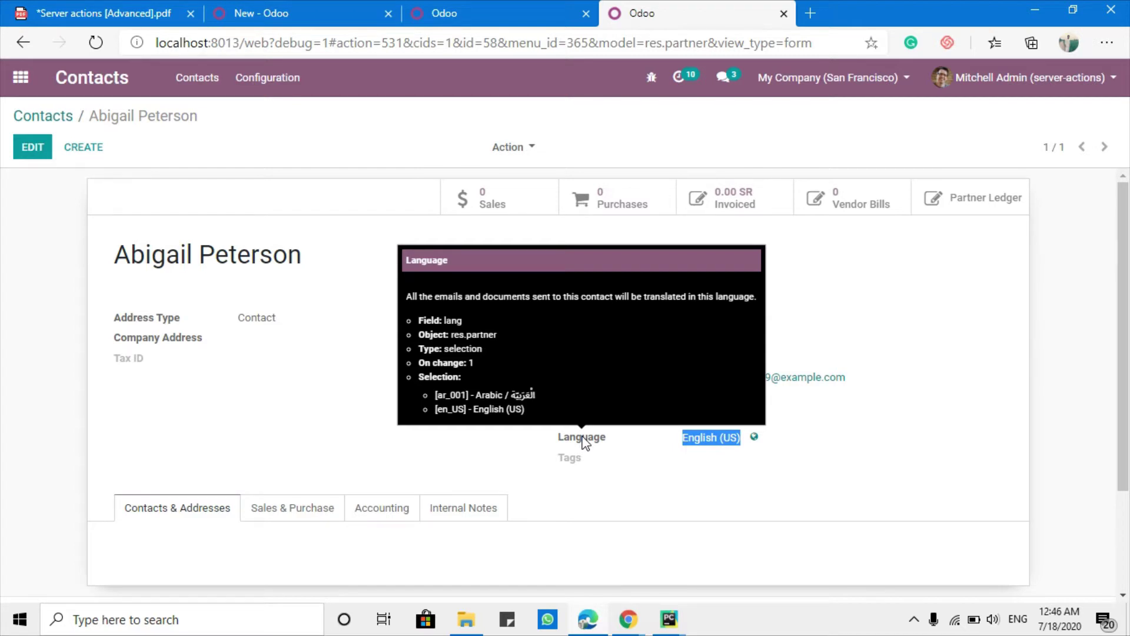
Copy the locale code ar_001 from the Arabic language record into the Value of the server action's Language line.
left_click(528, 7)
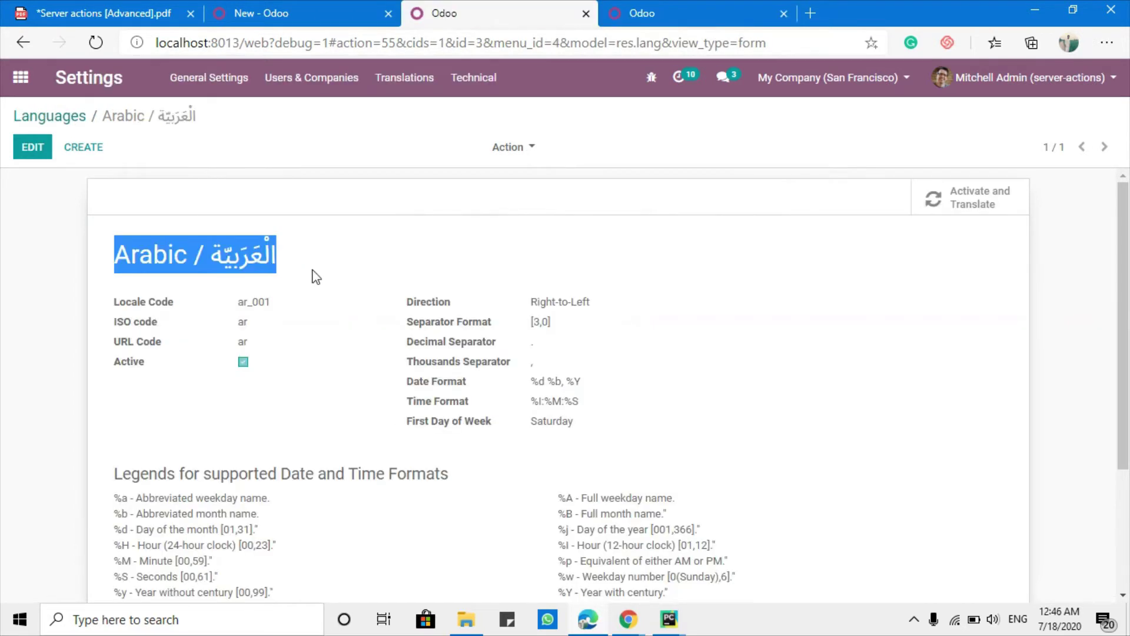
left_click_drag(115, 302, 175, 302)
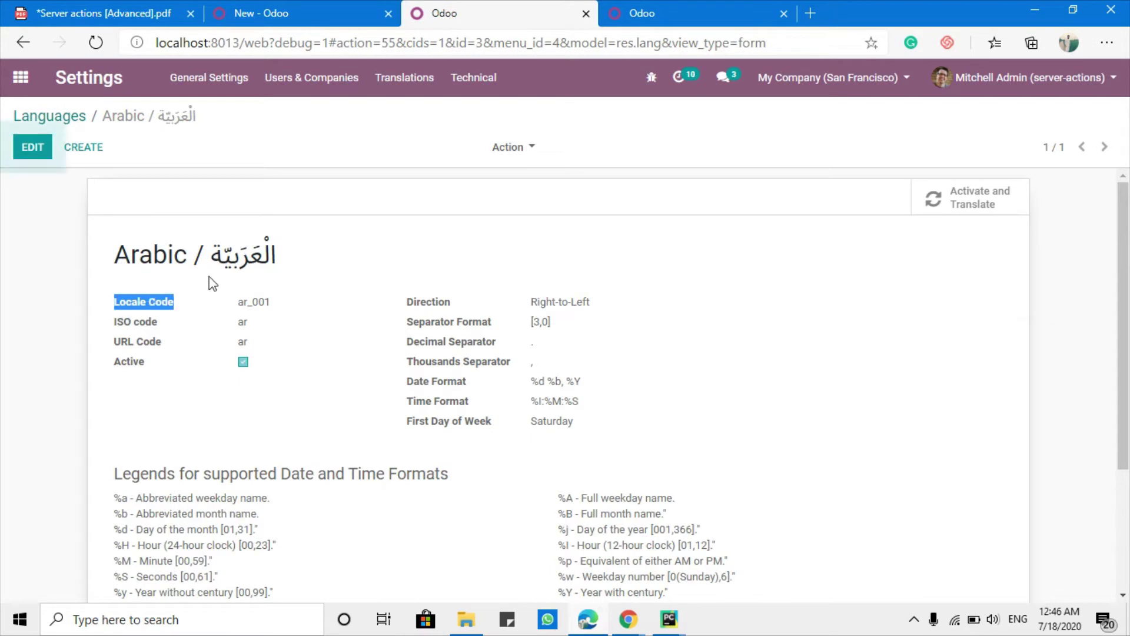
double_click(252, 302)
right_click(251, 302)
left_click(277, 319)
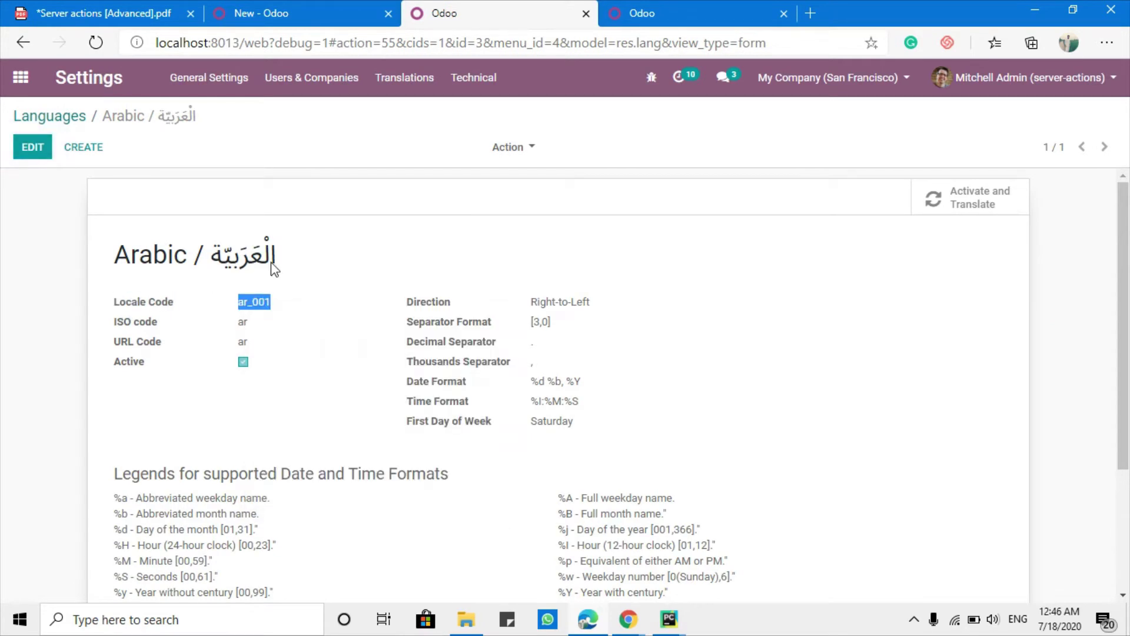
left_click(259, 12)
key("ctrl+v")
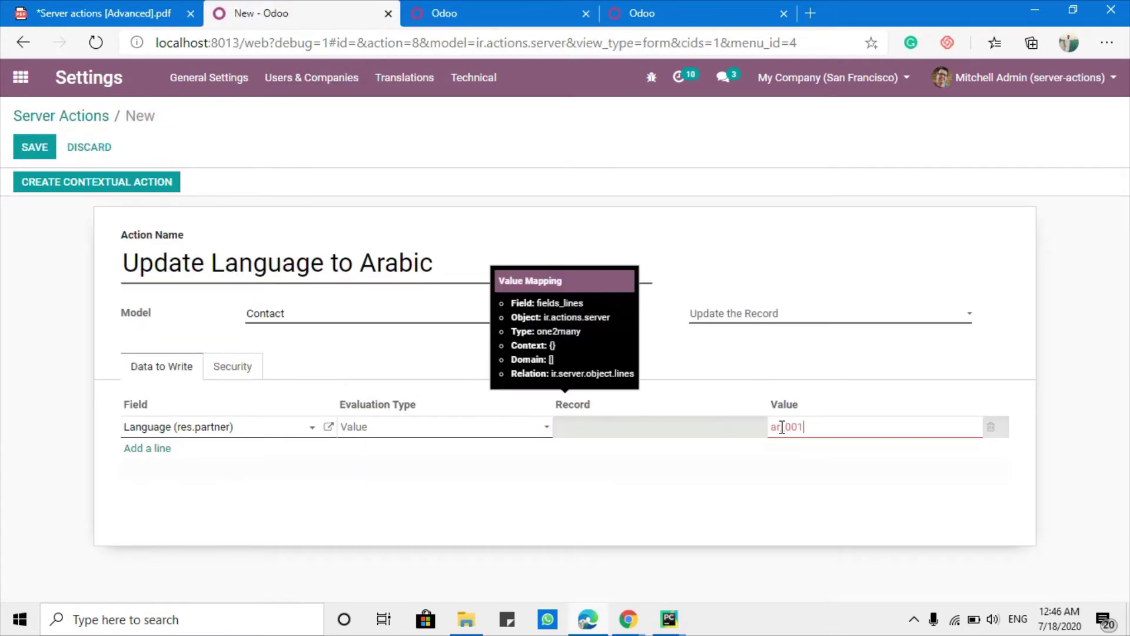
Save the Update Language to Arabic server action and create its contextual action.
left_click(23, 288)
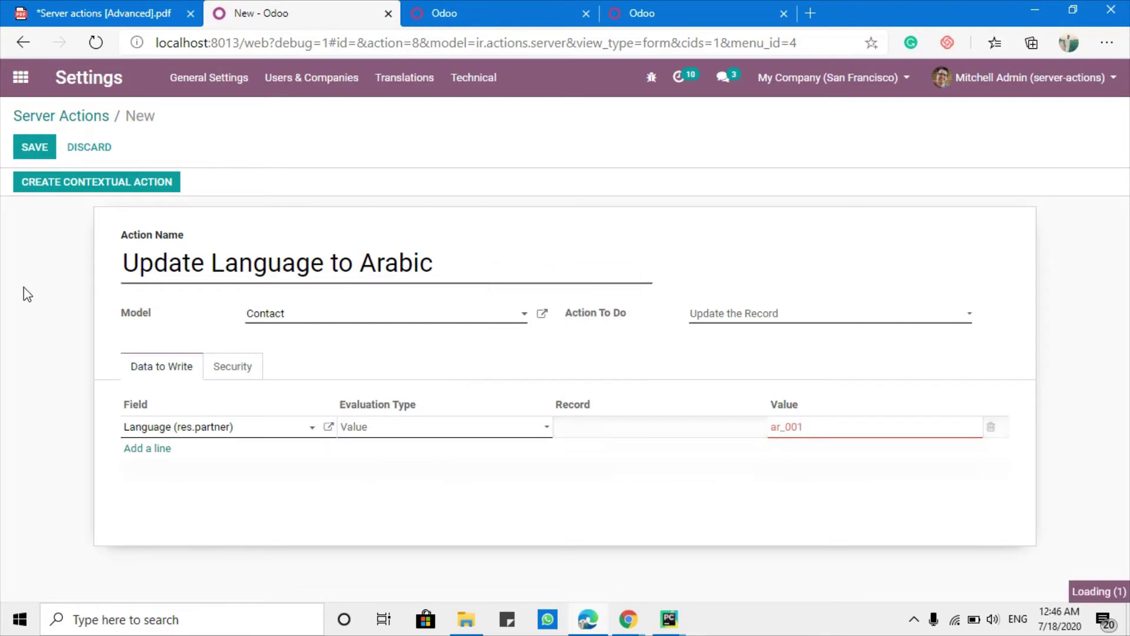
left_click(38, 151)
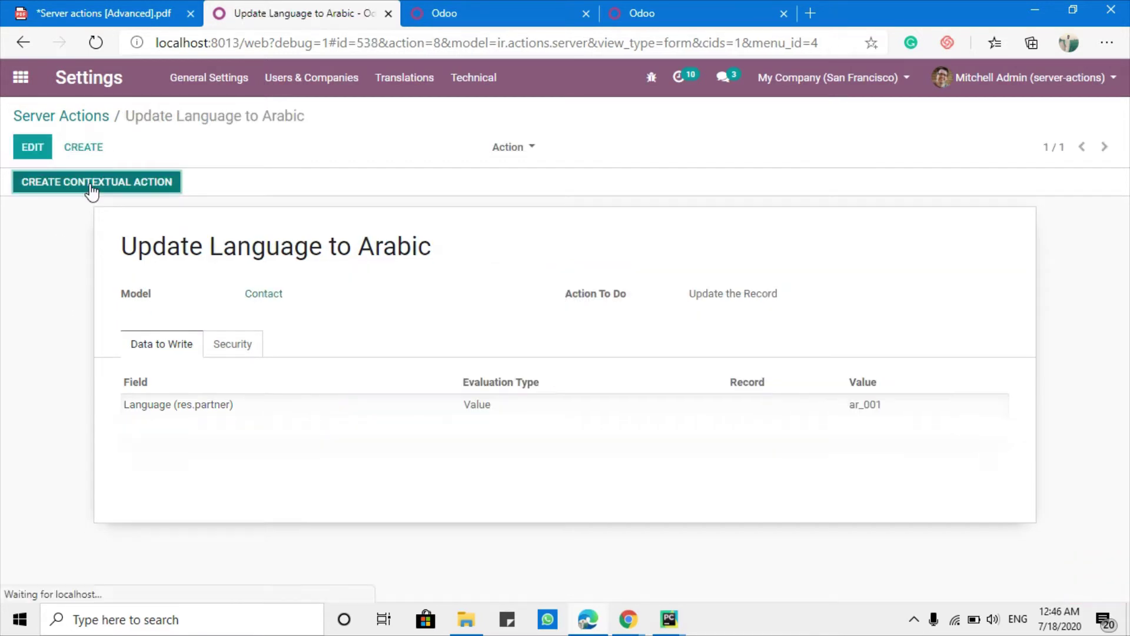
left_click(101, 183)
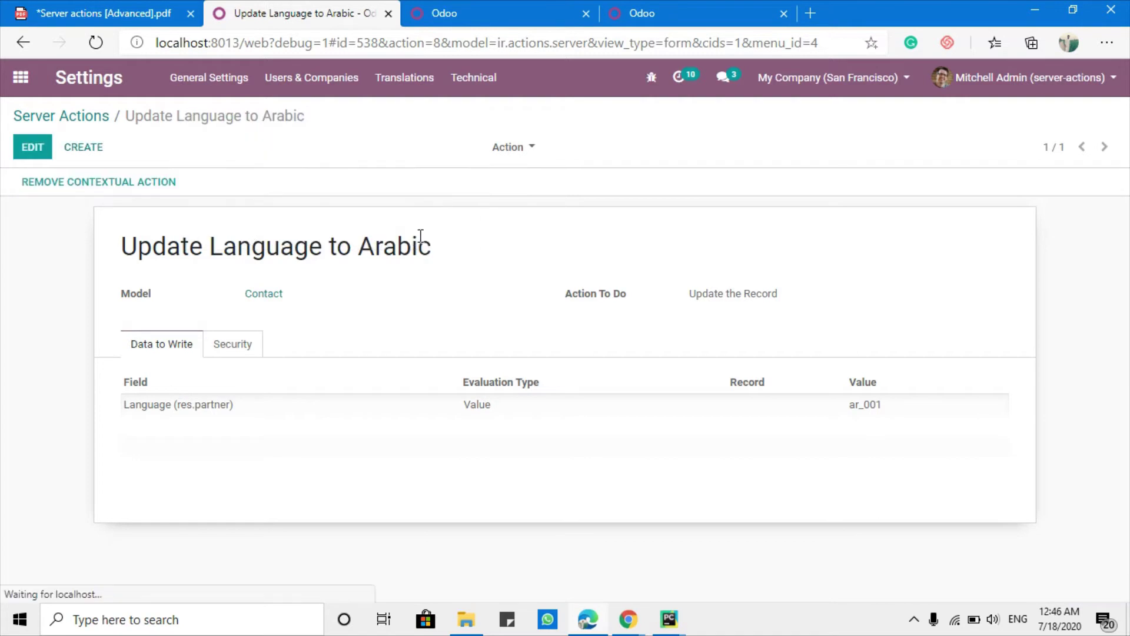
Reload the open contact, run Update Language to Arabic on it, and check its Language field.
left_click(491, 2)
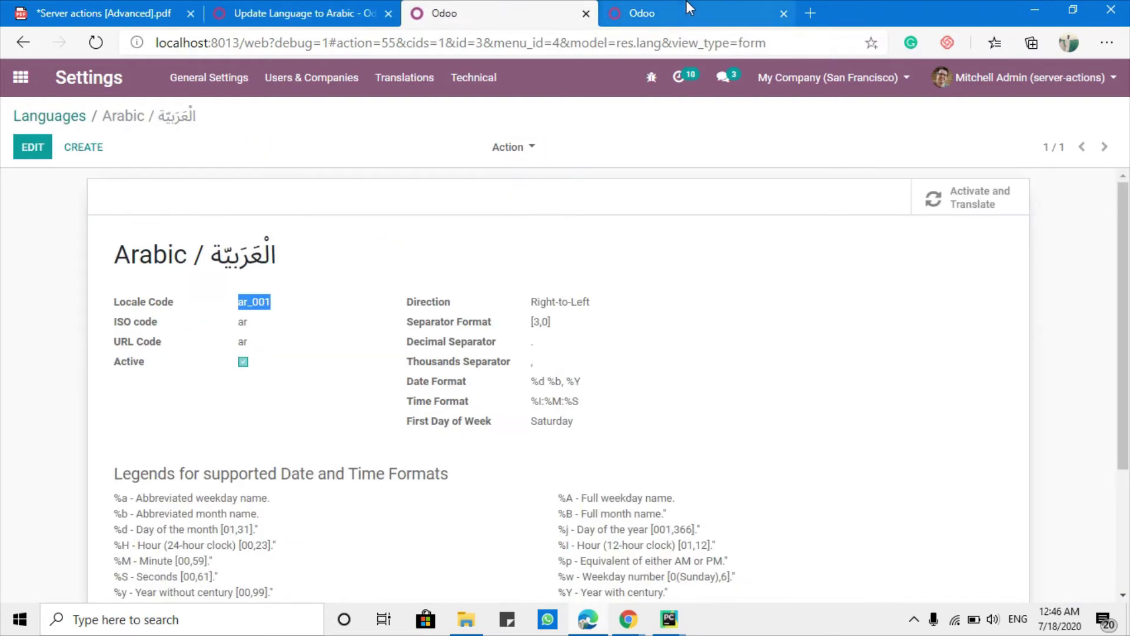
left_click(686, 3)
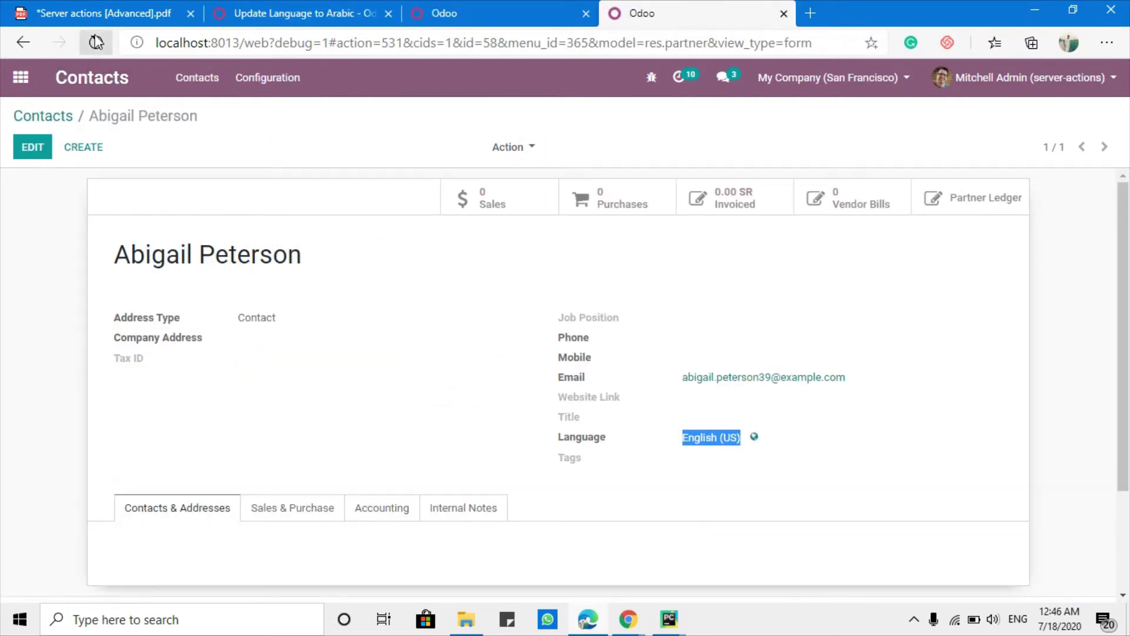
key("F5")
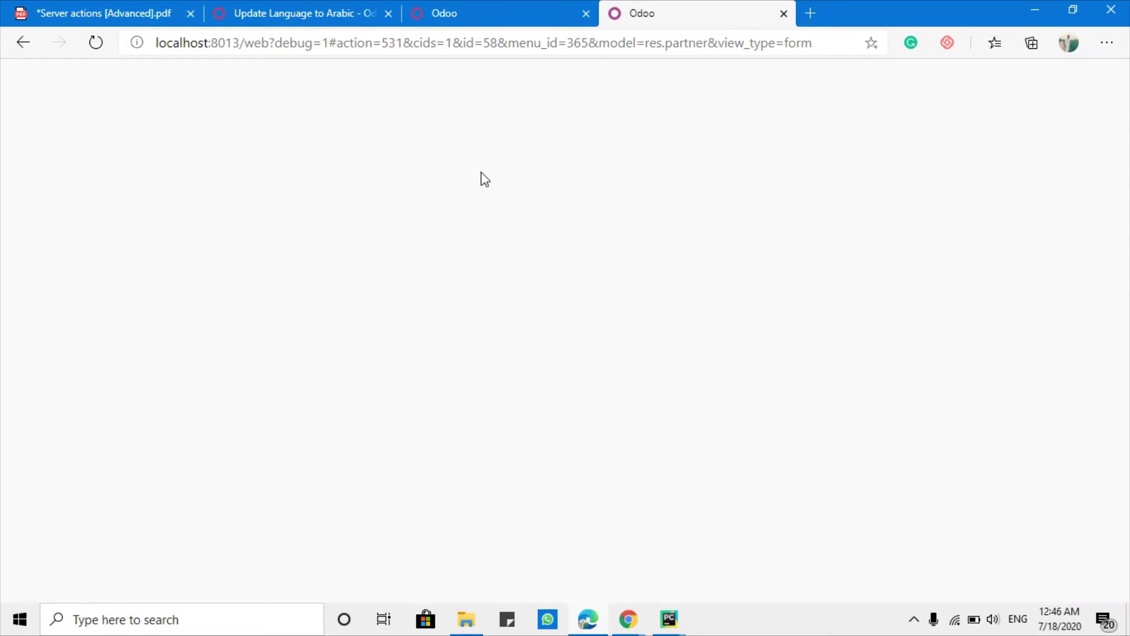
left_click(502, 154)
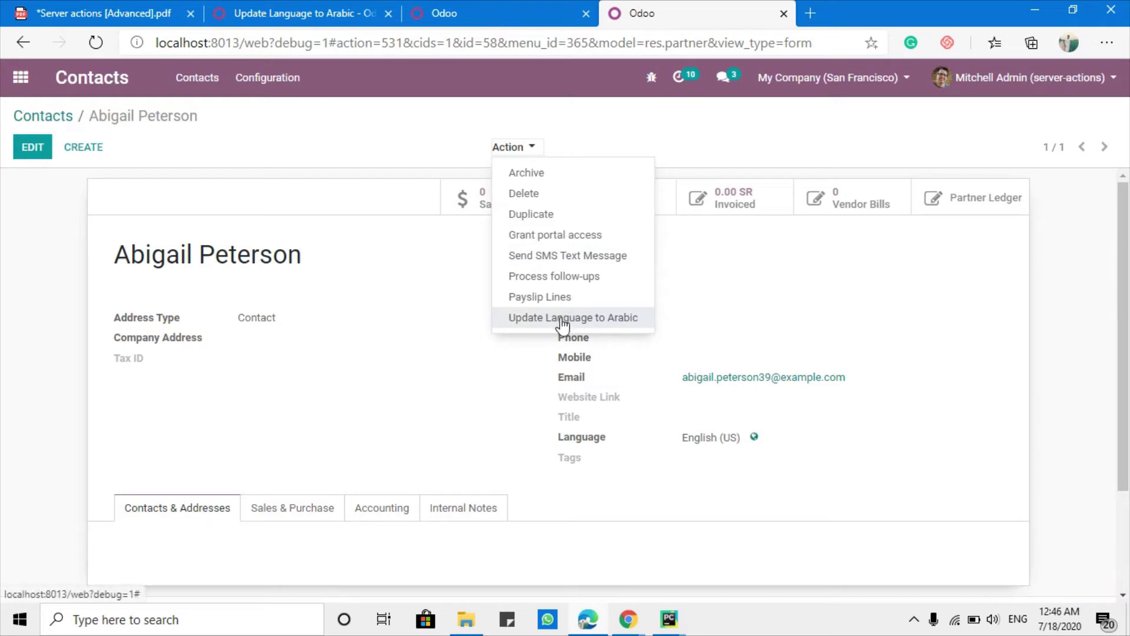
left_click(546, 321)
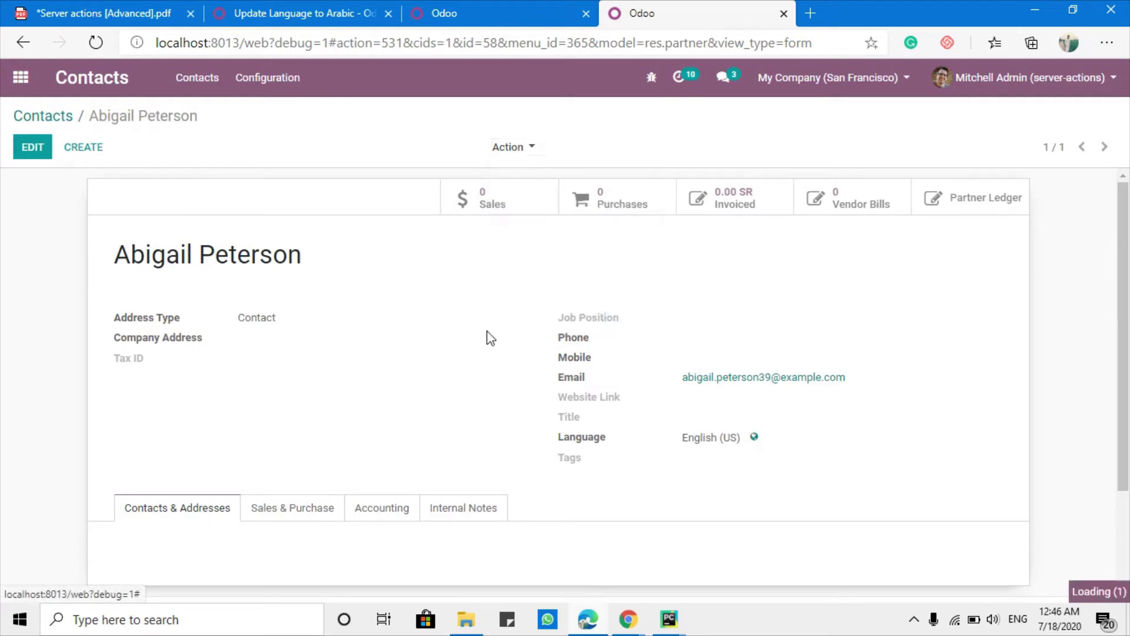
triple_click(723, 437)
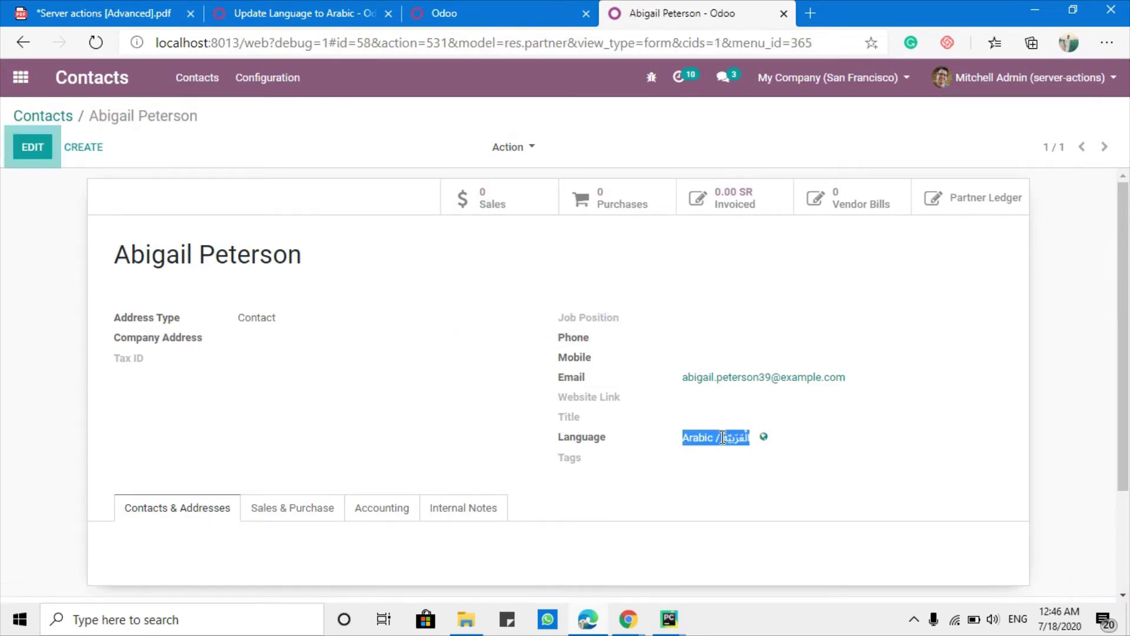
Run Update Language to Arabic on Azure Interior and the two contacts listed below it, and open the first of those two.
left_click(36, 115)
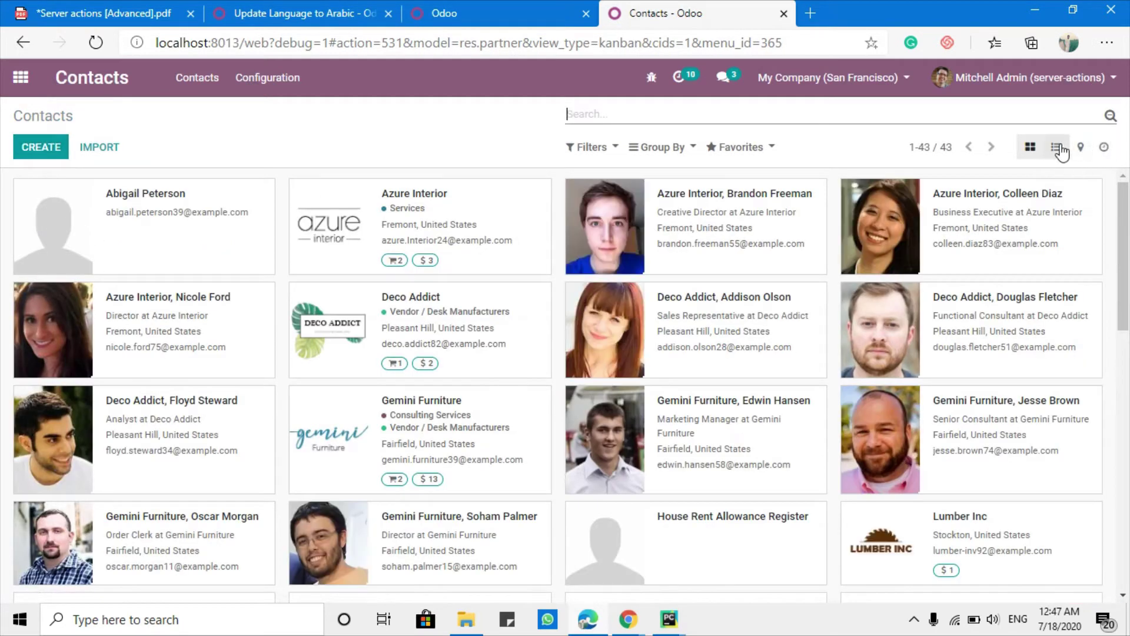
left_click(1056, 146)
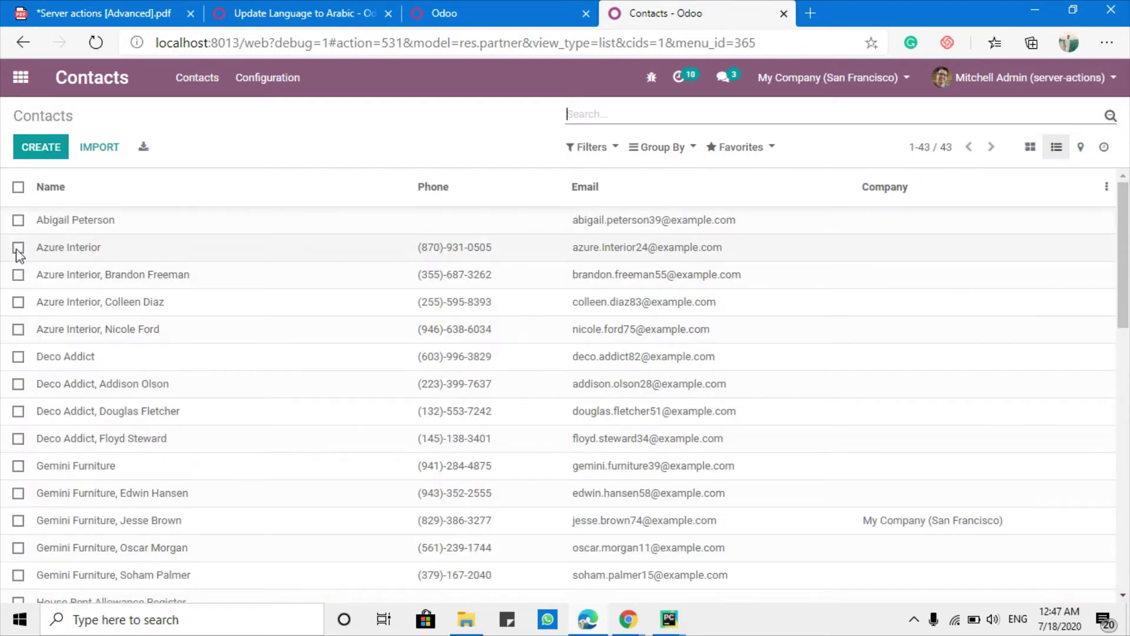
left_click(18, 247)
left_click(18, 274)
left_click(18, 302)
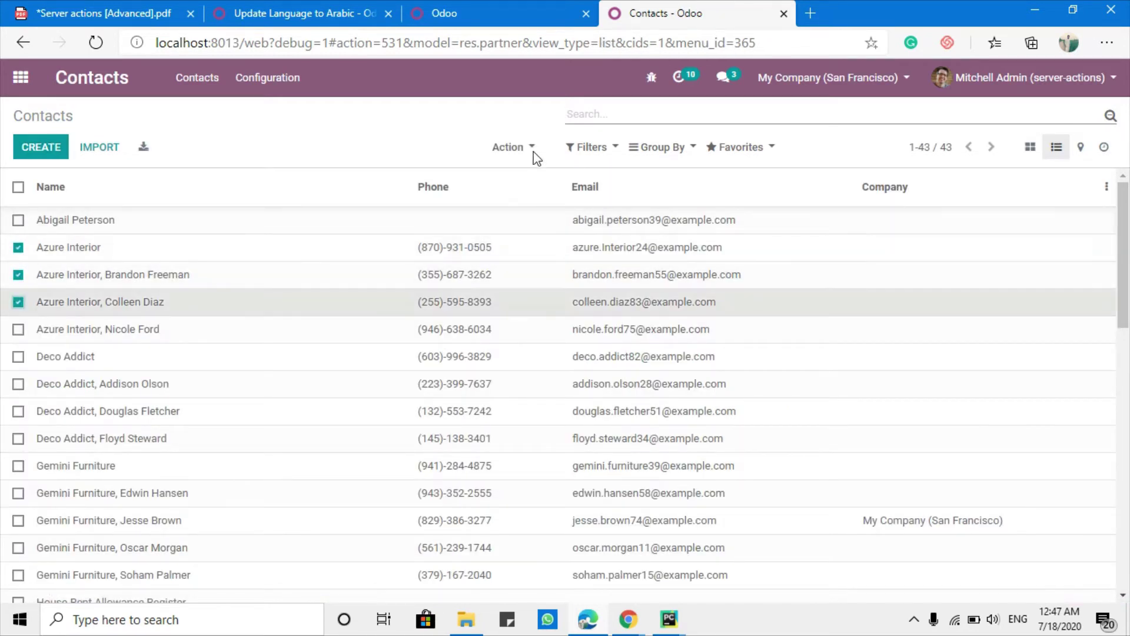
left_click(494, 150)
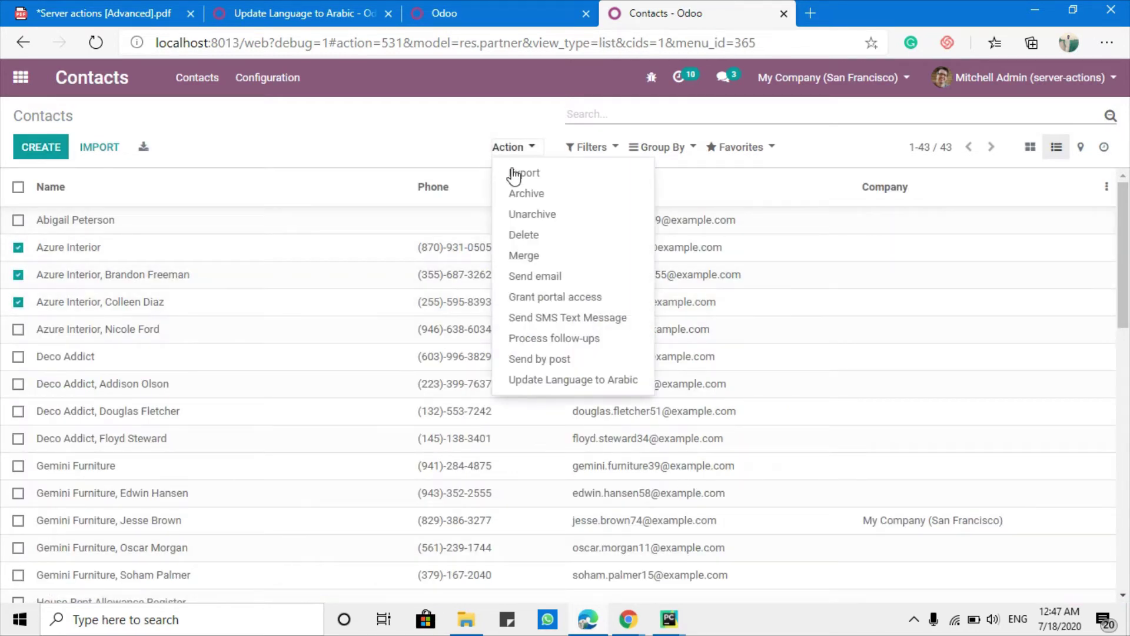
left_click(552, 381)
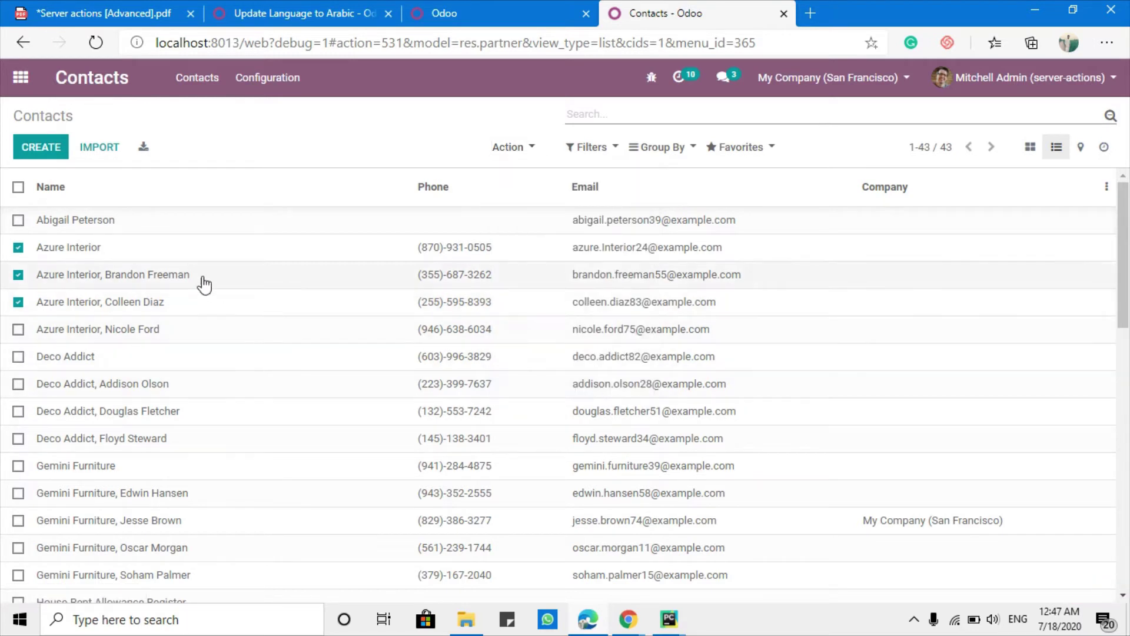
left_click(103, 281)
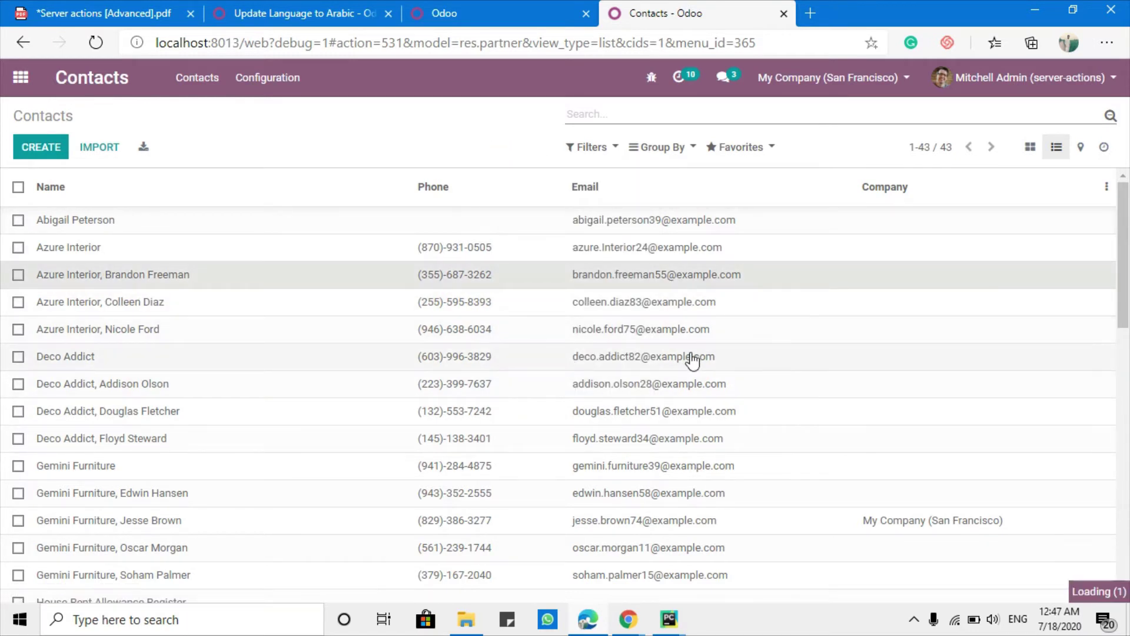
Check the open contact's Language value, and review item #4, Execute several actions, in the Server actions [Advanced] PDF.
triple_click(705, 458)
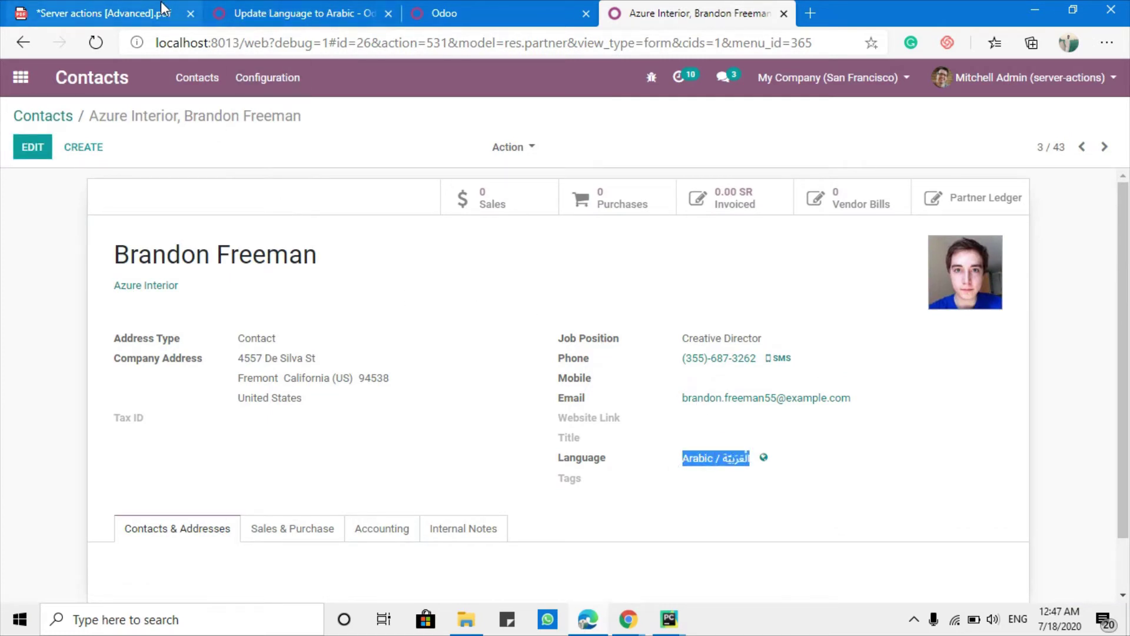
triple_click(315, 393)
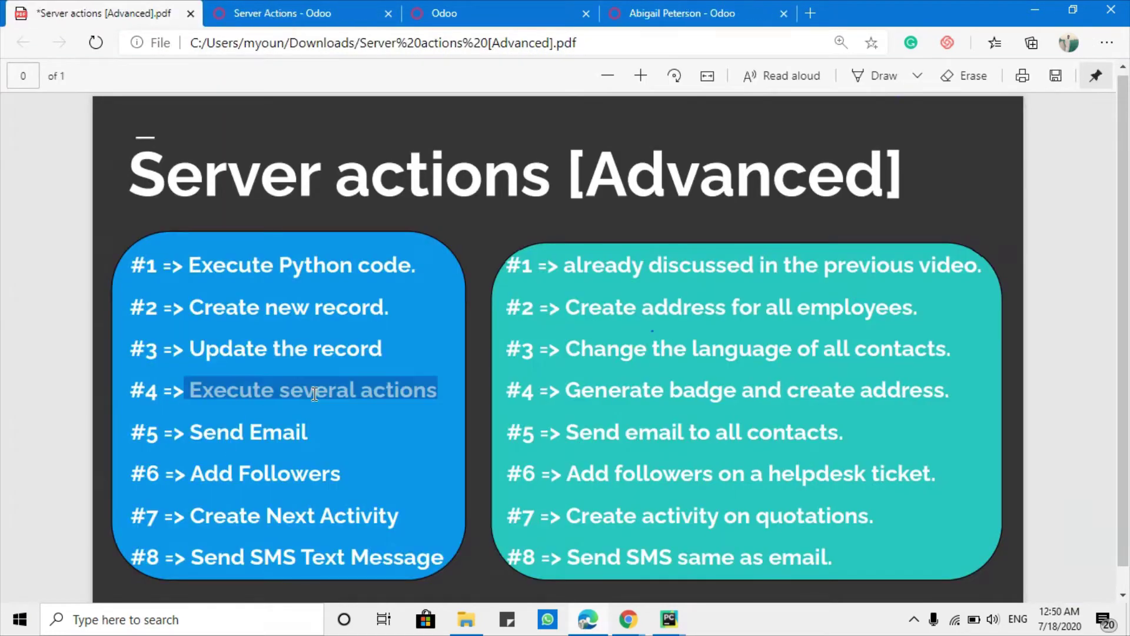
left_click(188, 393)
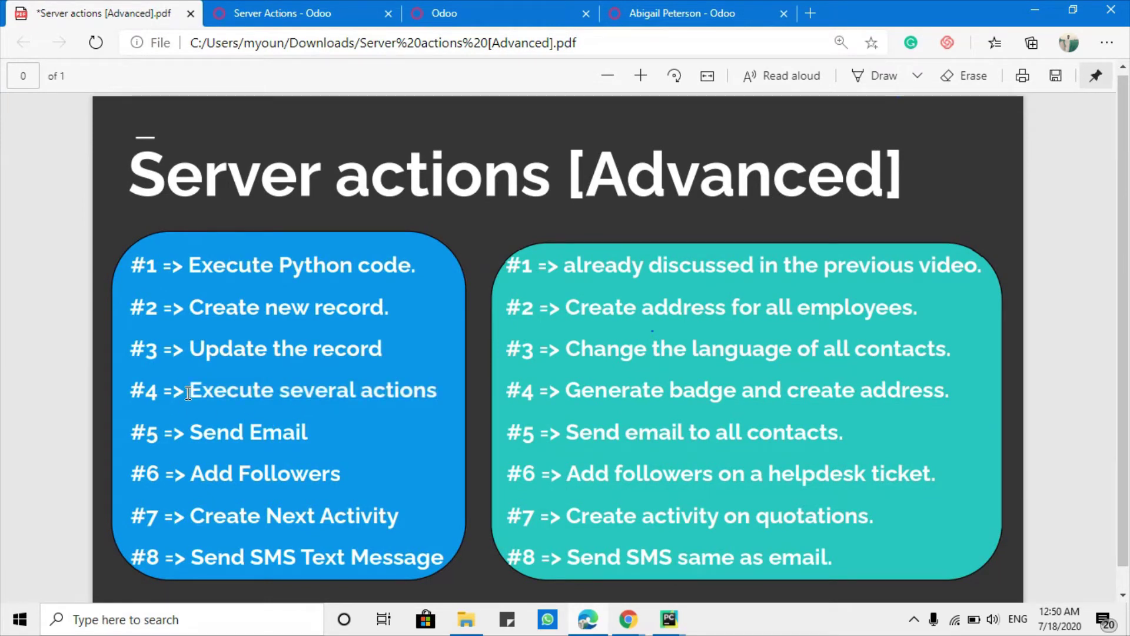
left_click_drag(188, 393, 431, 398)
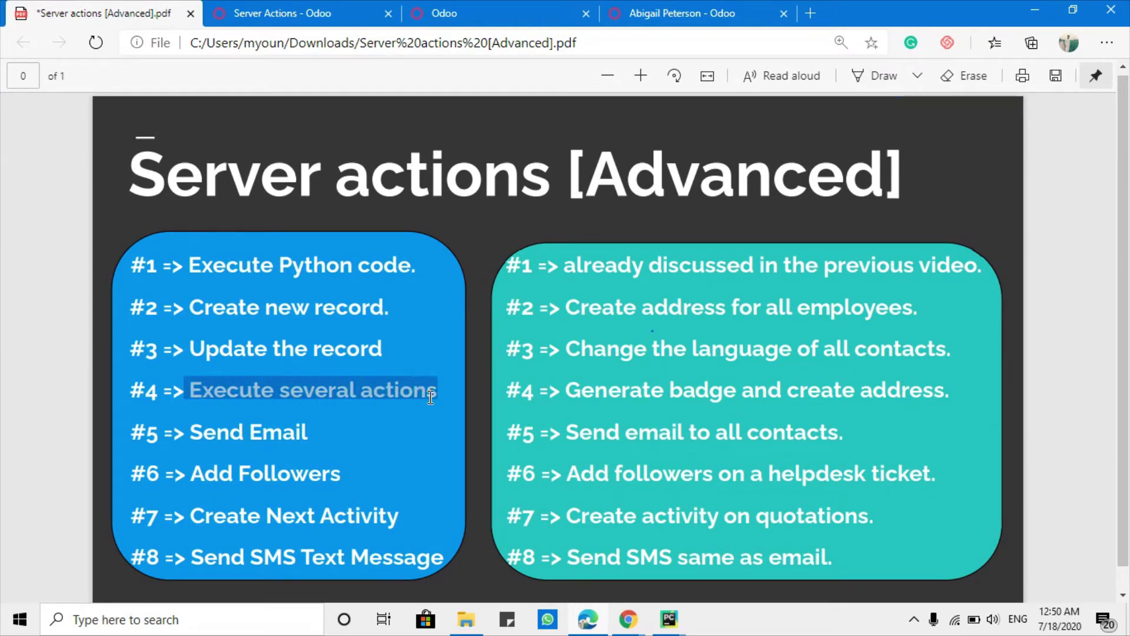
double_click(265, 386)
triple_click(264, 386)
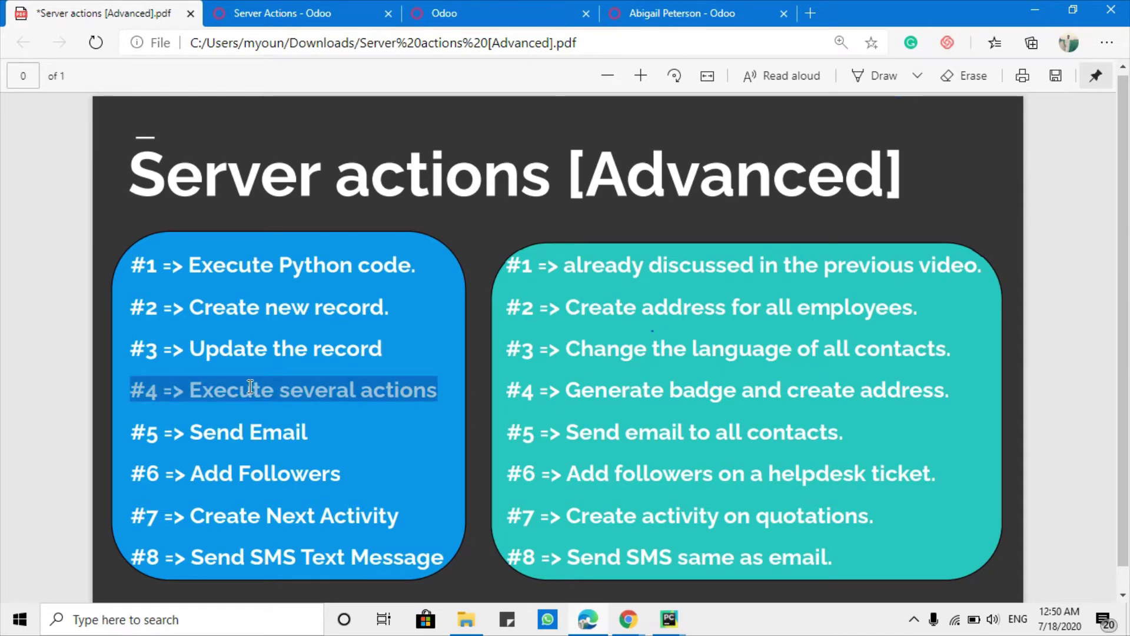
Read the example for item #4 in the PDF, Generate badge and create address, covering both of its parts.
left_click(553, 393)
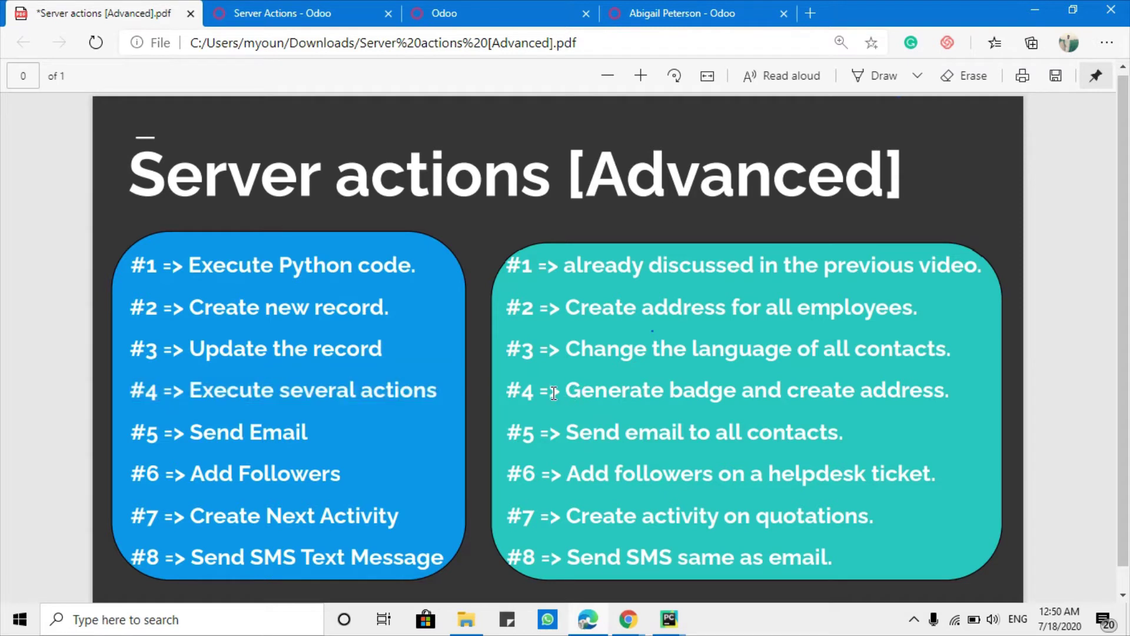
triple_click(559, 392)
left_click(571, 392)
left_click_drag(571, 391, 730, 383)
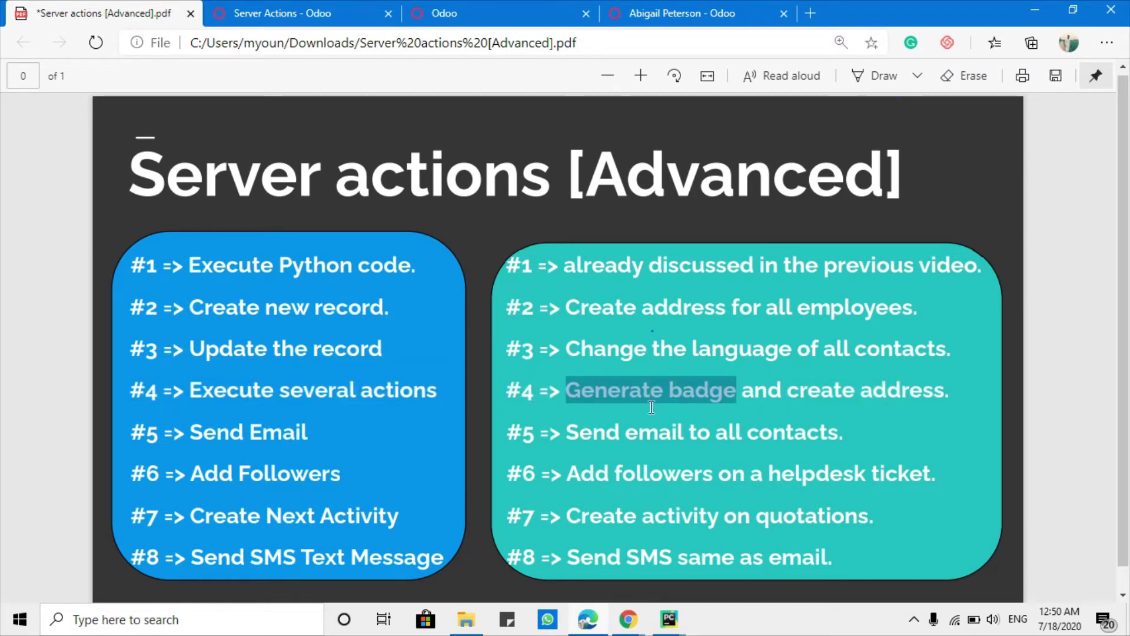
left_click(584, 391)
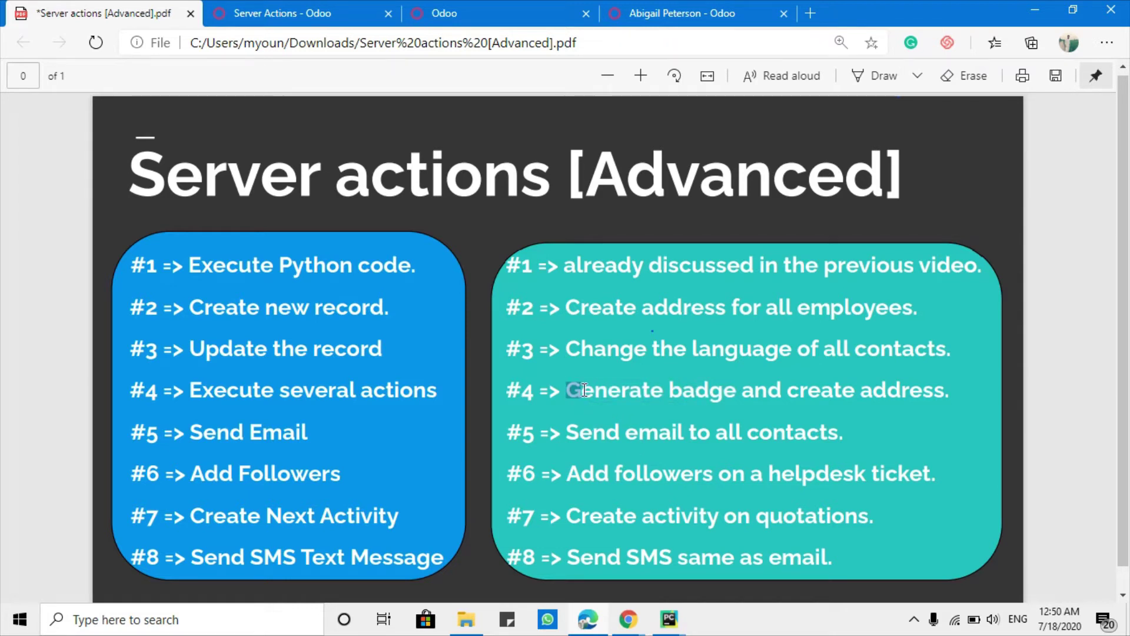
left_click_drag(584, 389, 949, 386)
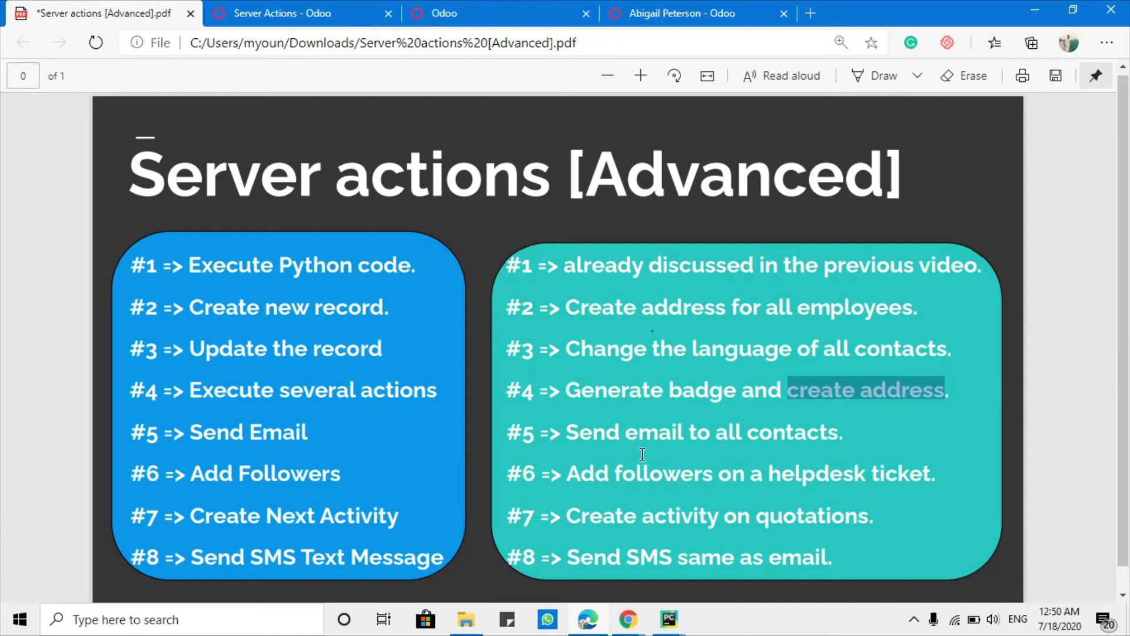
double_click(617, 383)
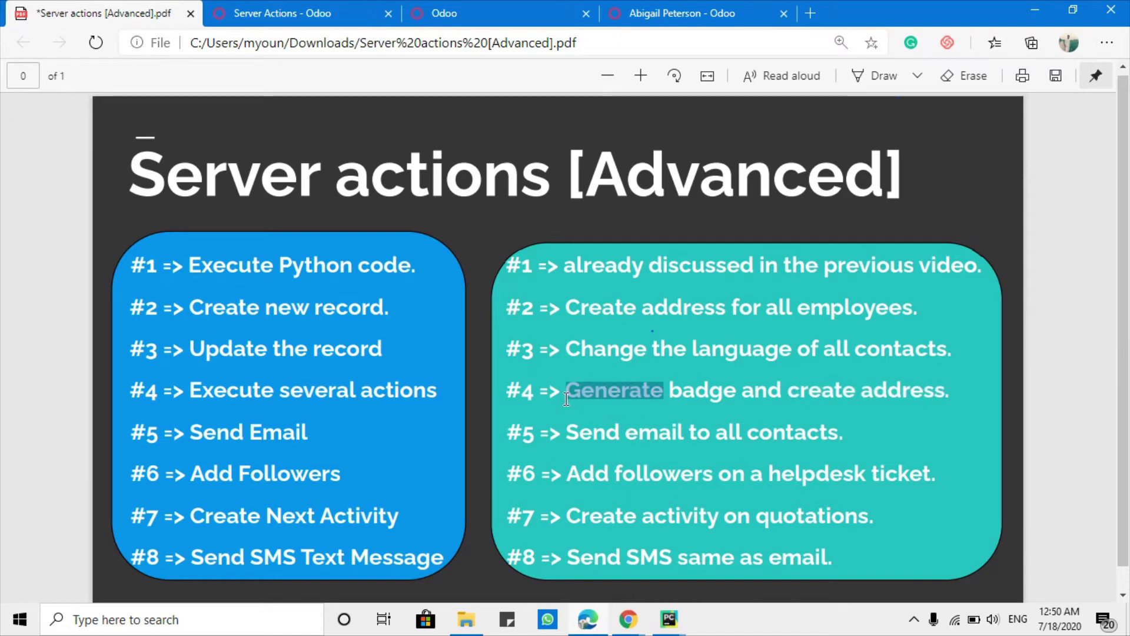
left_click(567, 400)
left_click_drag(568, 391, 726, 395)
double_click(612, 394)
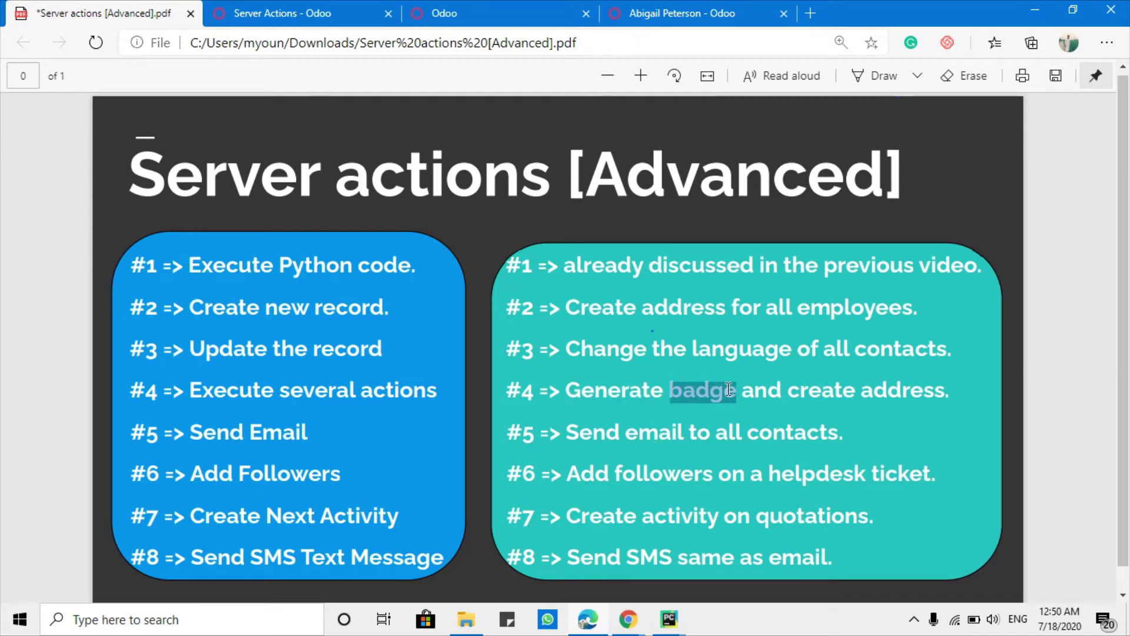
double_click(816, 389)
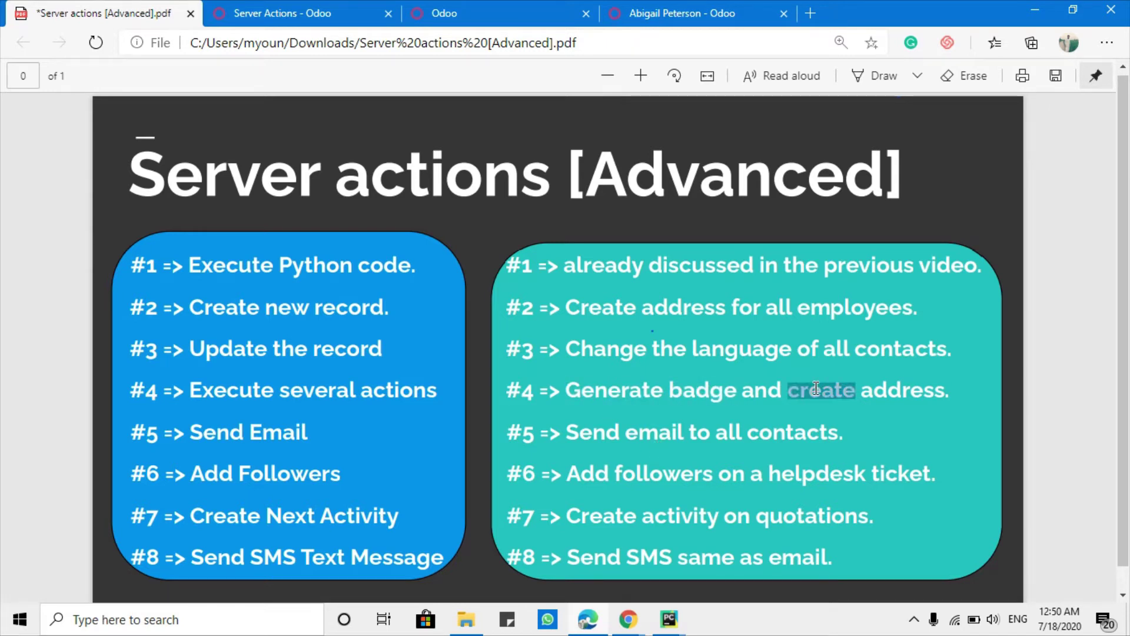
double_click(882, 387)
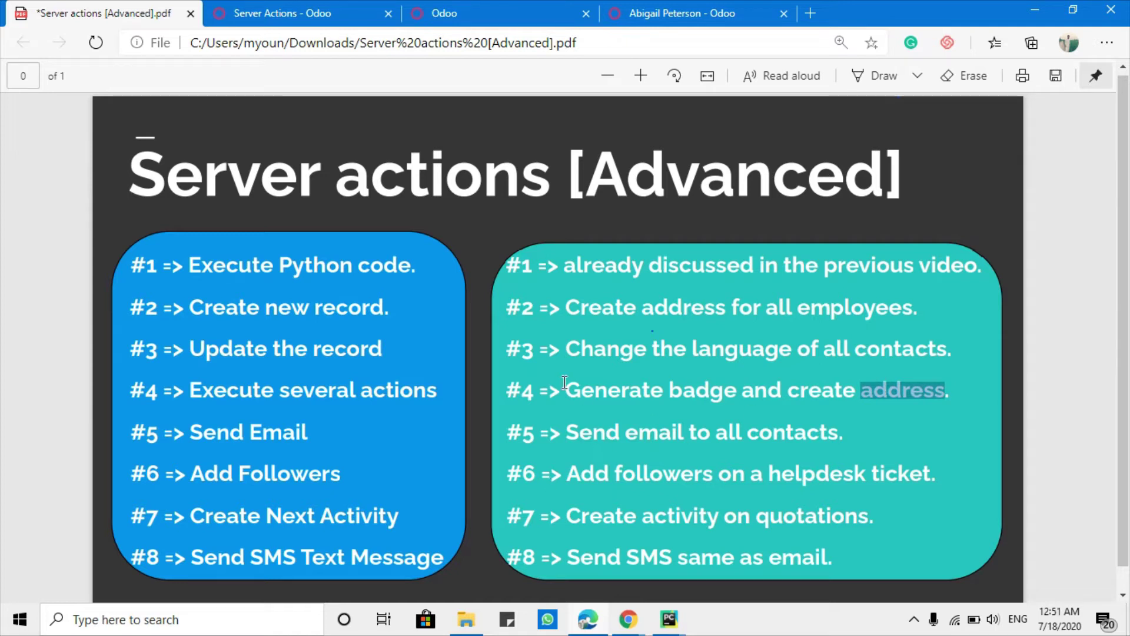
left_click_drag(567, 392, 949, 381)
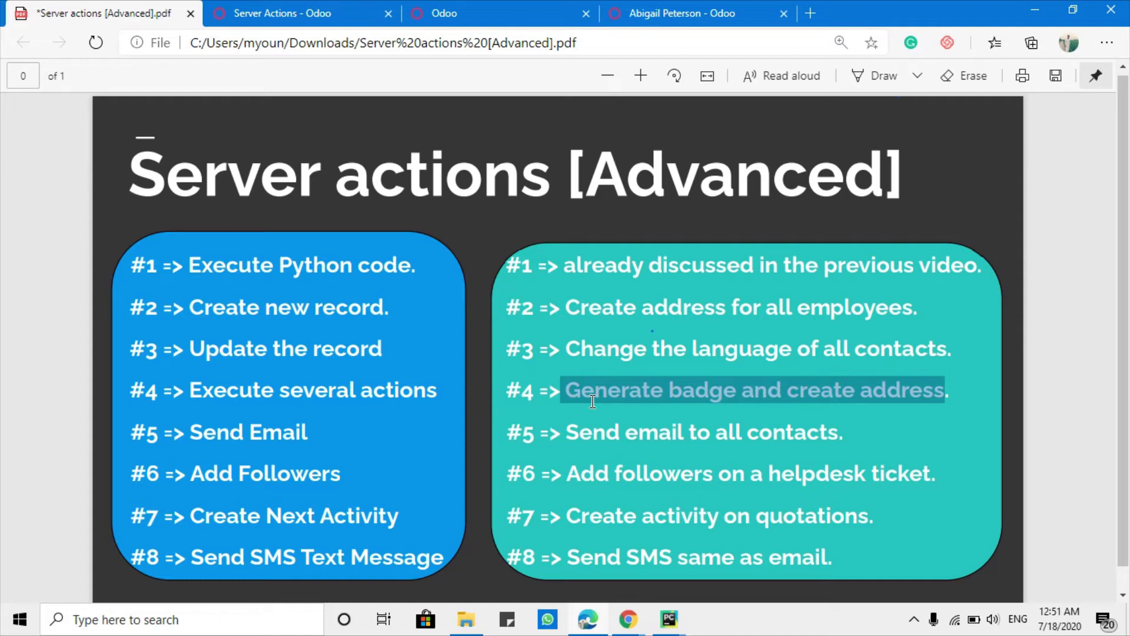
left_click_drag(581, 390, 898, 384)
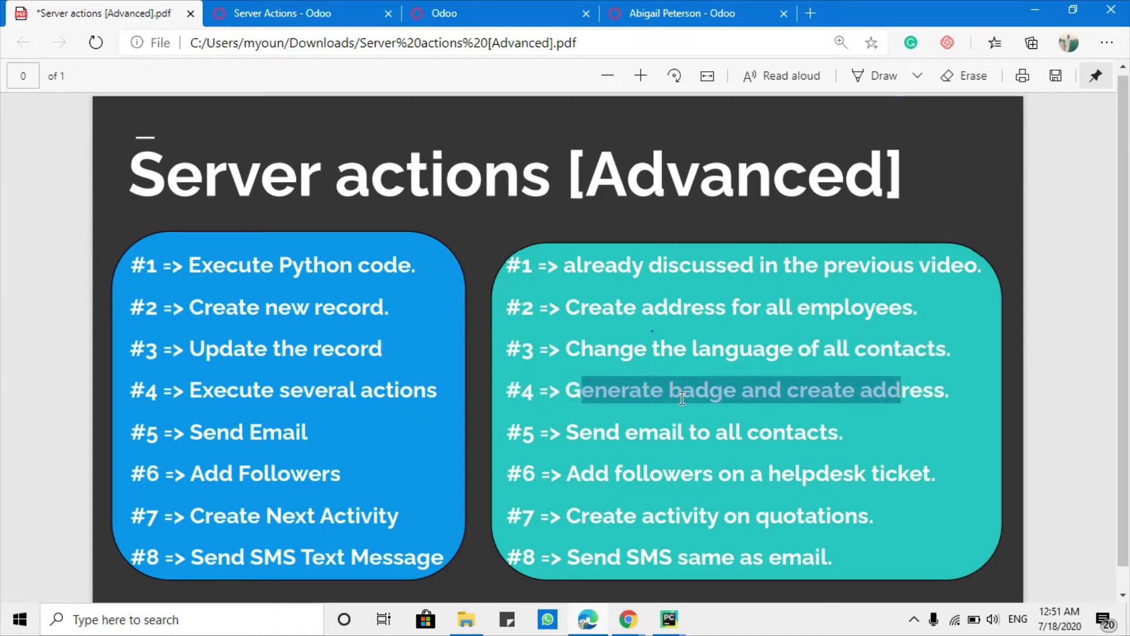
Start a new server action in Odoo named Create badge, with Employee (hr.employee) as its model.
left_click(263, 8)
left_click(23, 147)
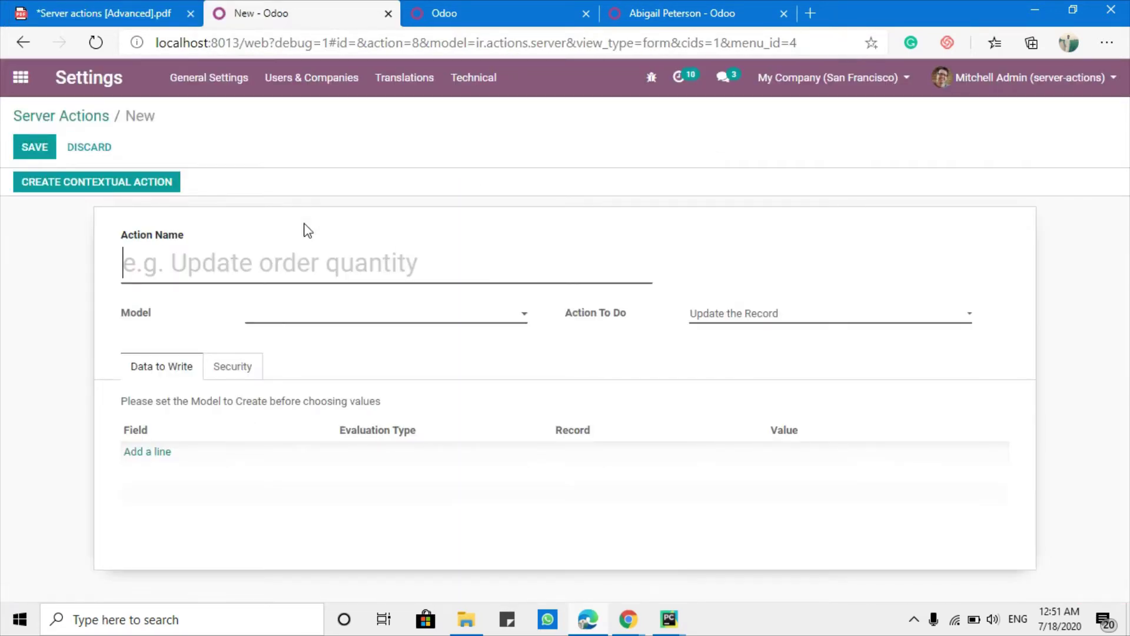
type("Create ba")
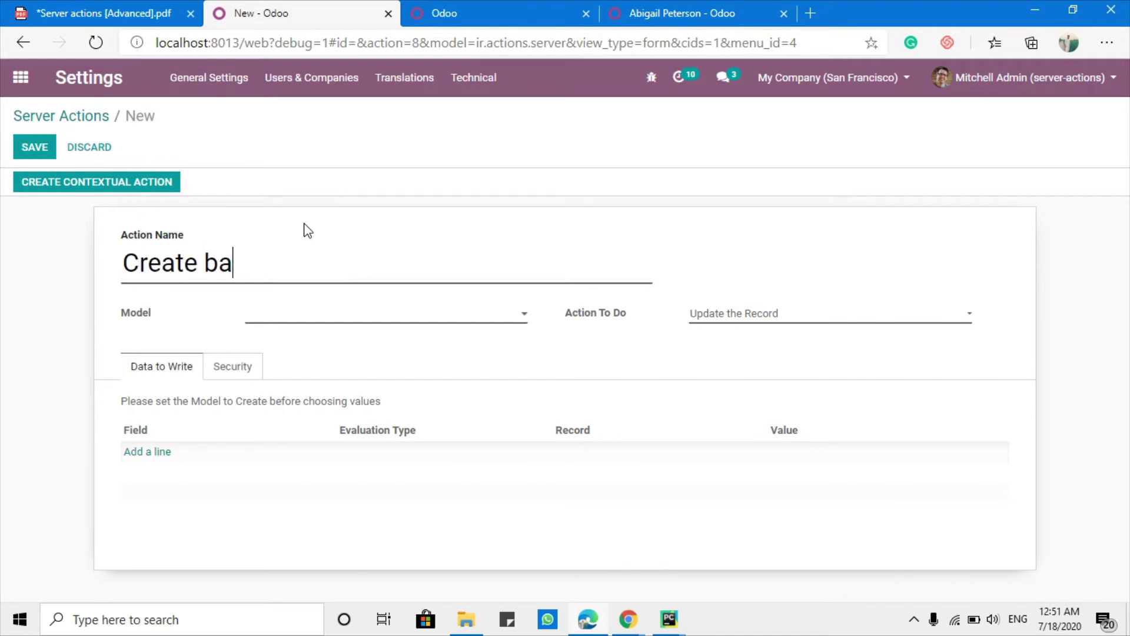
type("dge")
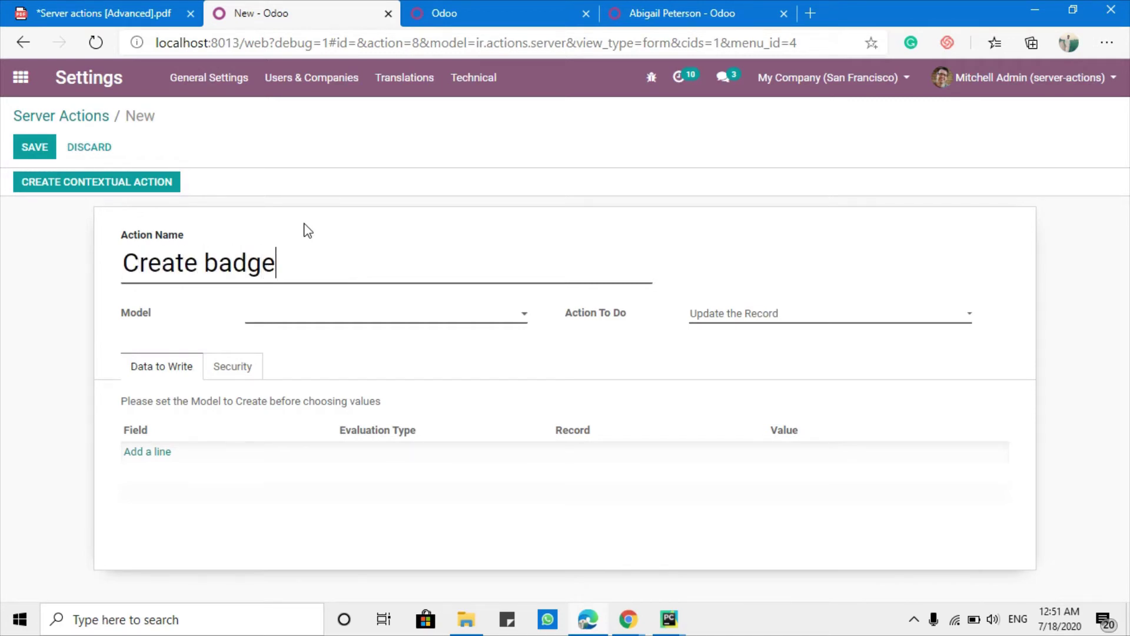
left_click(290, 313)
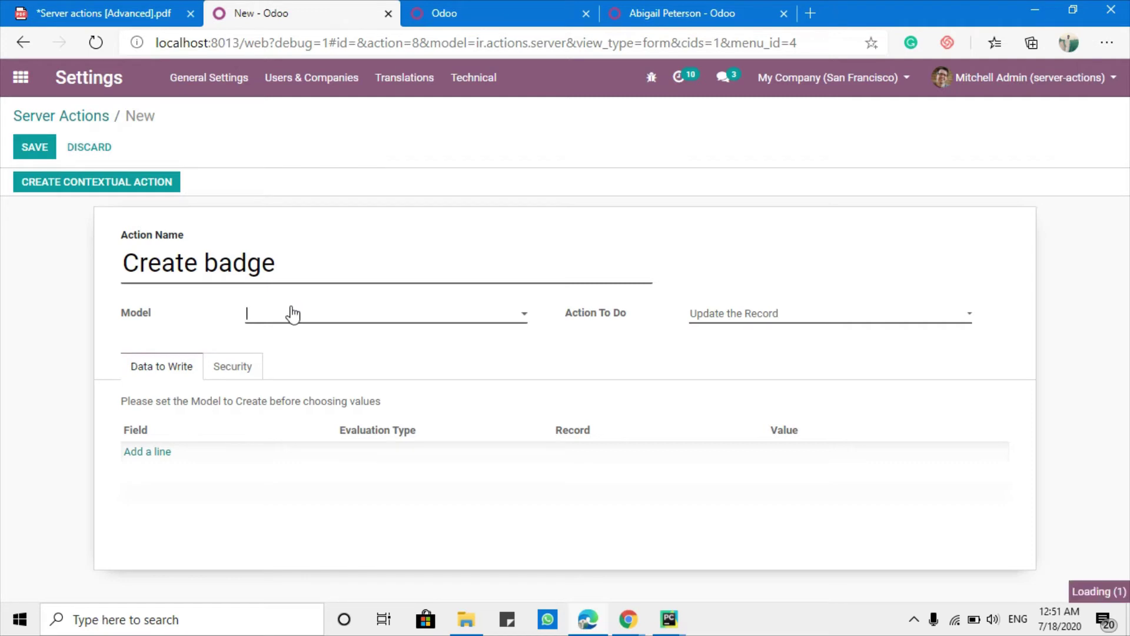
type("hr.emplo")
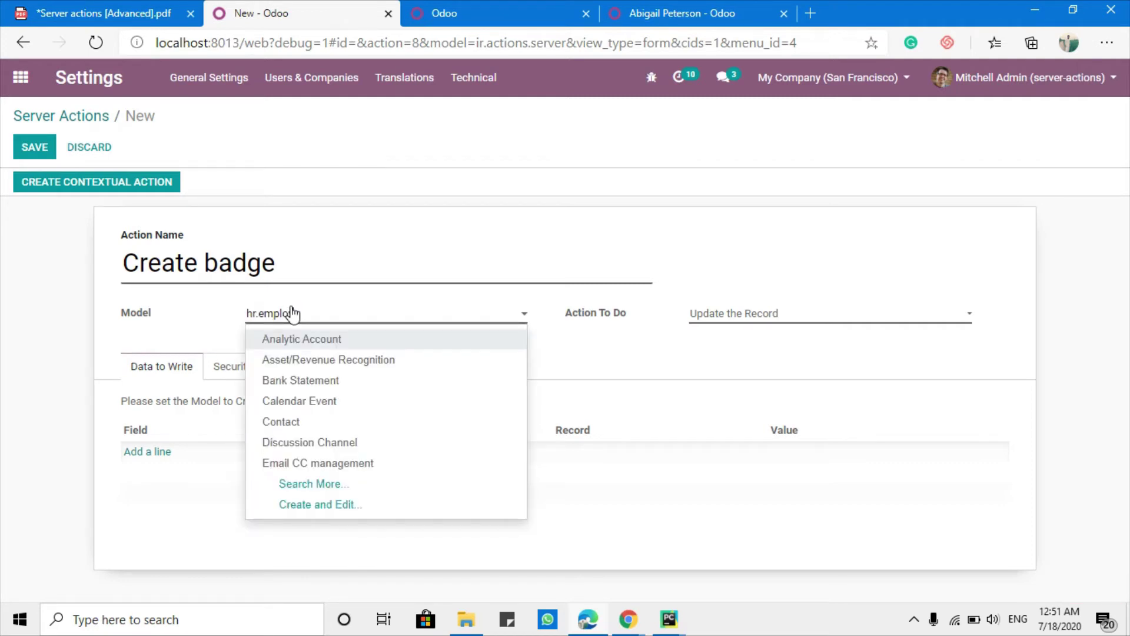
type("yee")
key("Return")
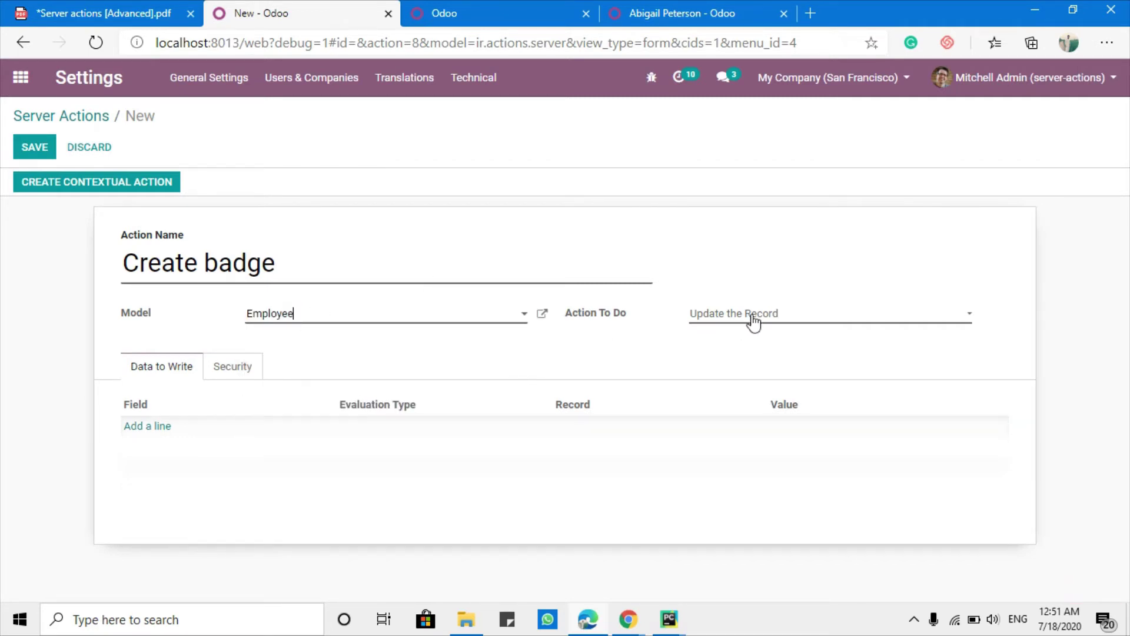
Set the Create badge action's Action To Do to Execute Python Code and display its code editor.
left_click(754, 322)
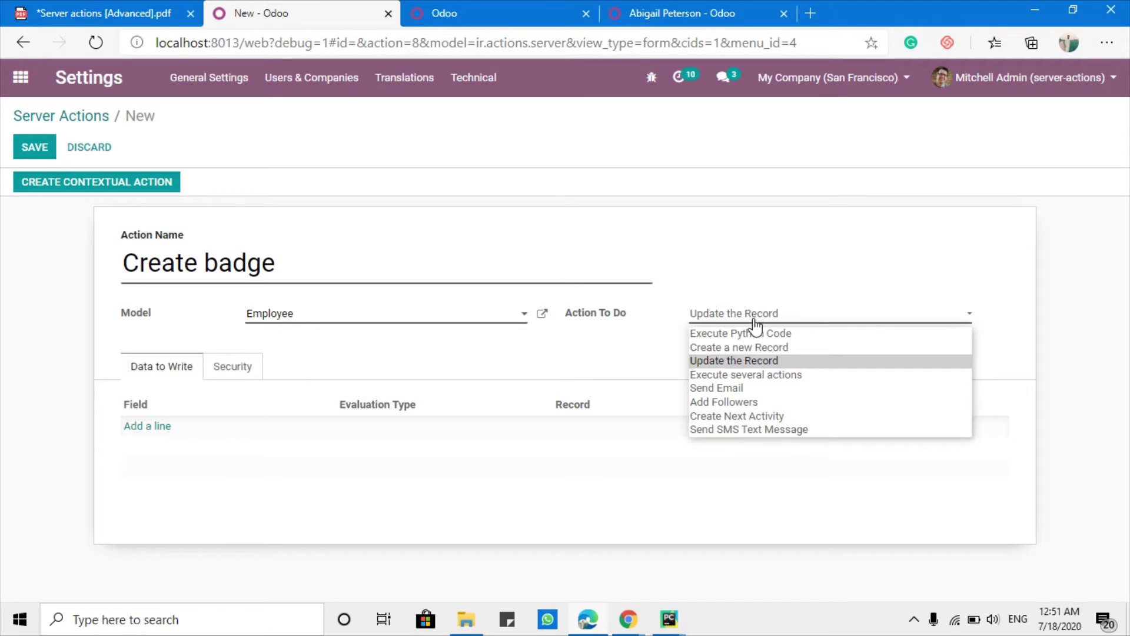
left_click(747, 377)
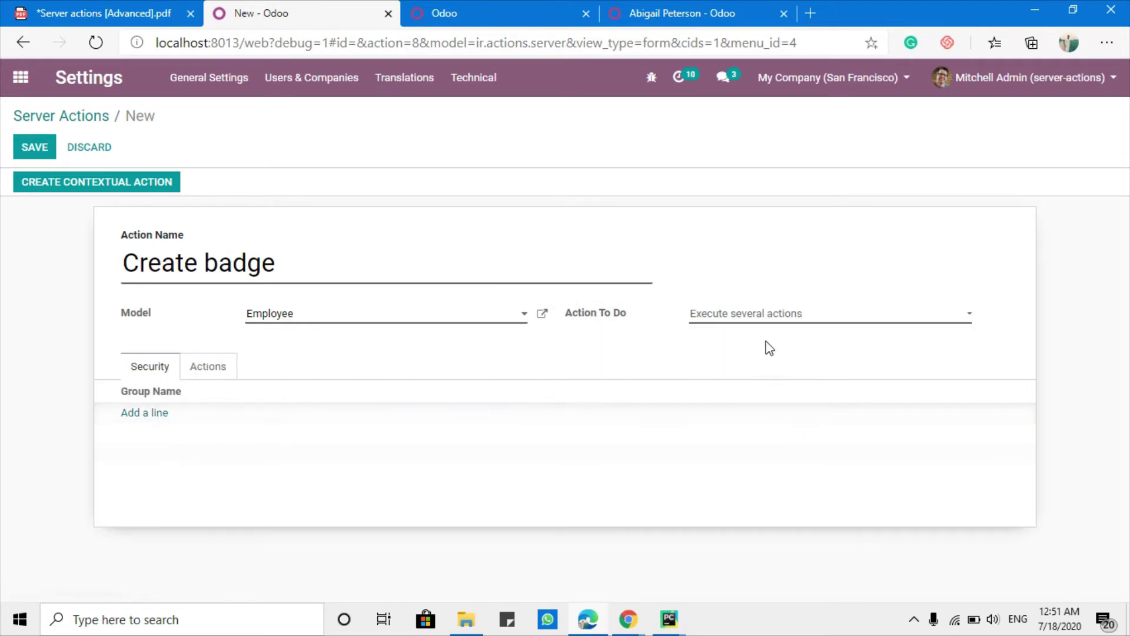
left_click(761, 318)
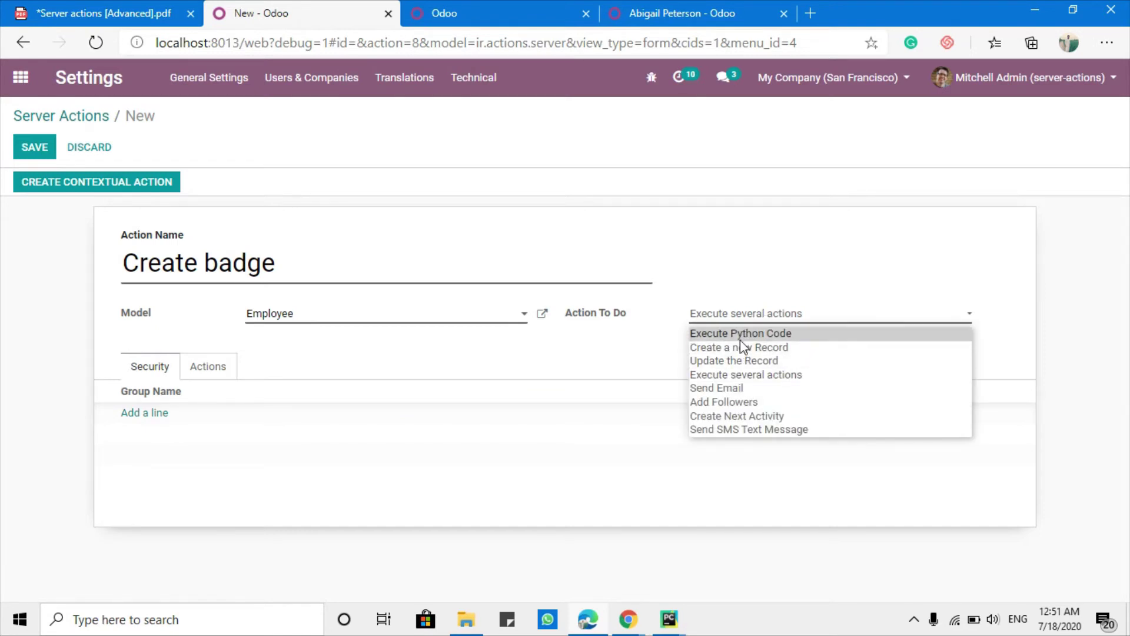
left_click(743, 334)
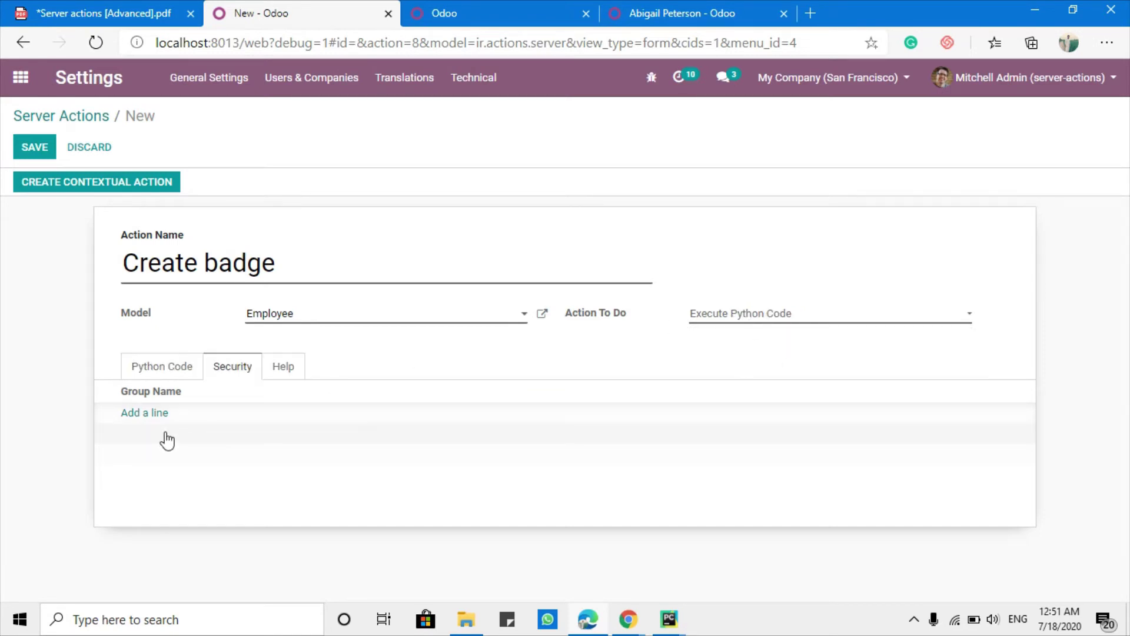
left_click(162, 365)
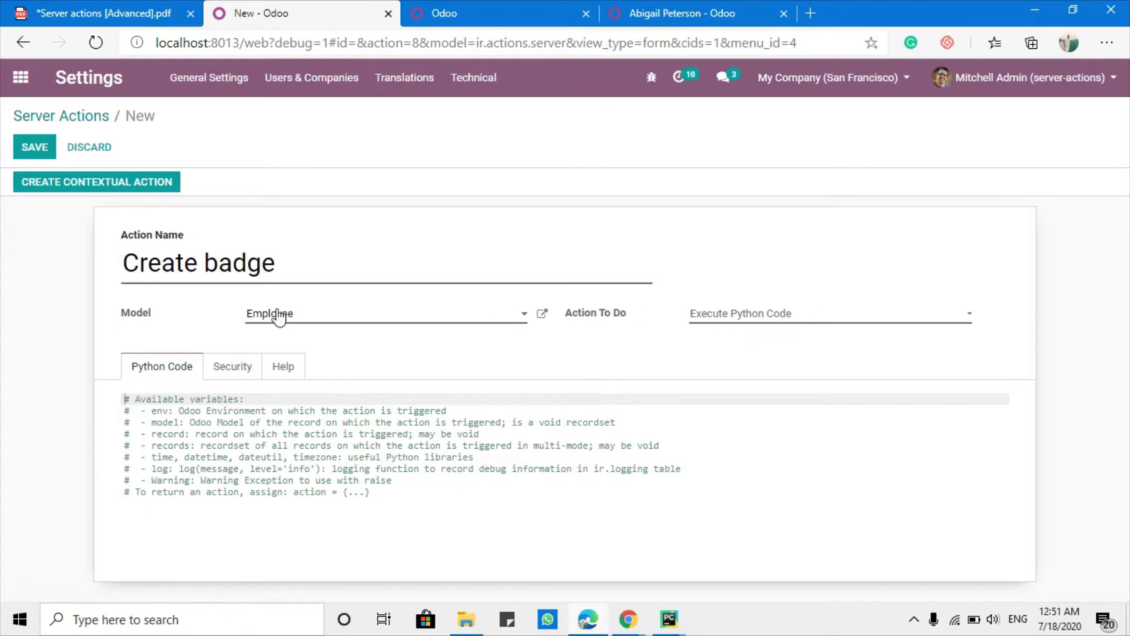
Inspect the Generate control beside Badge ID in the employee's HR Settings to find the method it calls.
triple_click(200, 266)
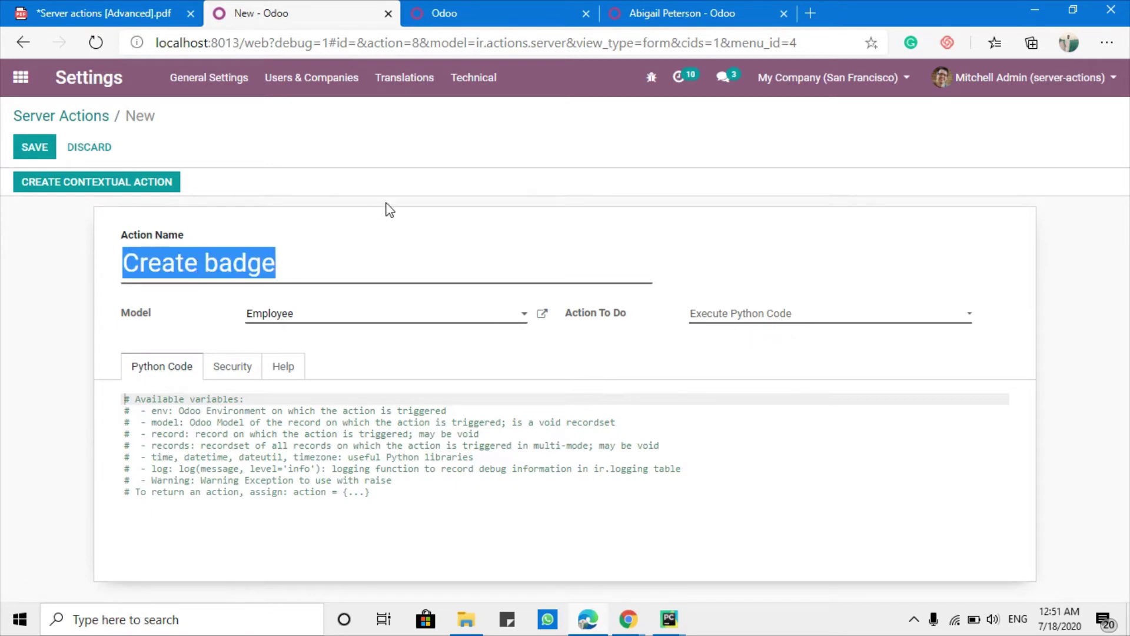
left_click(462, 8)
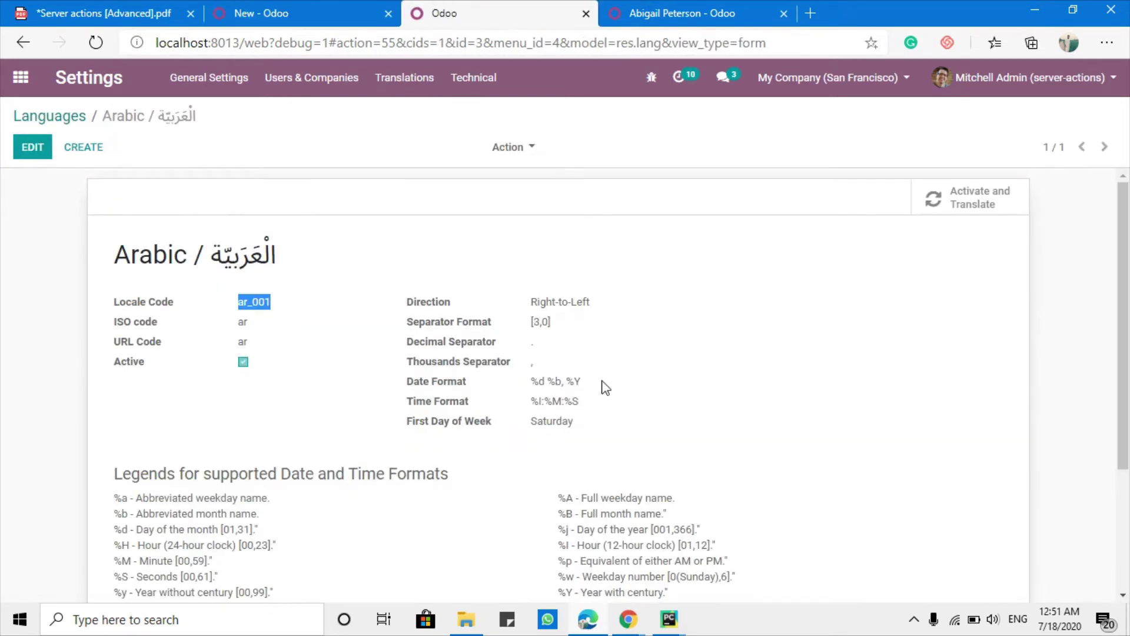
left_click(664, 9)
scroll(608, 444, "down", 1)
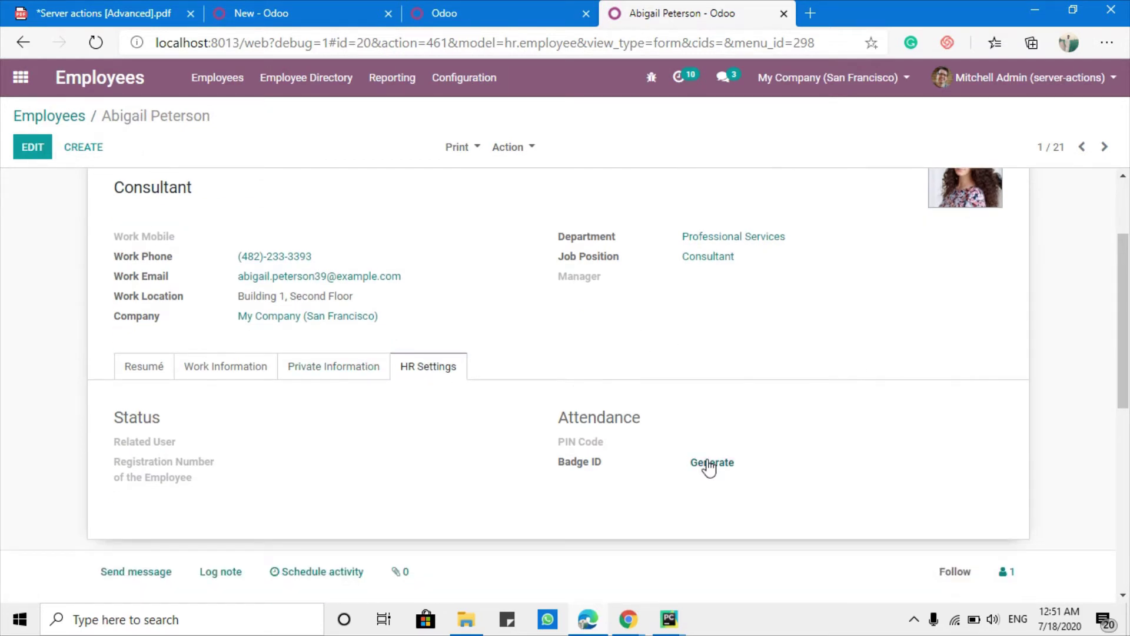
triple_click(595, 466)
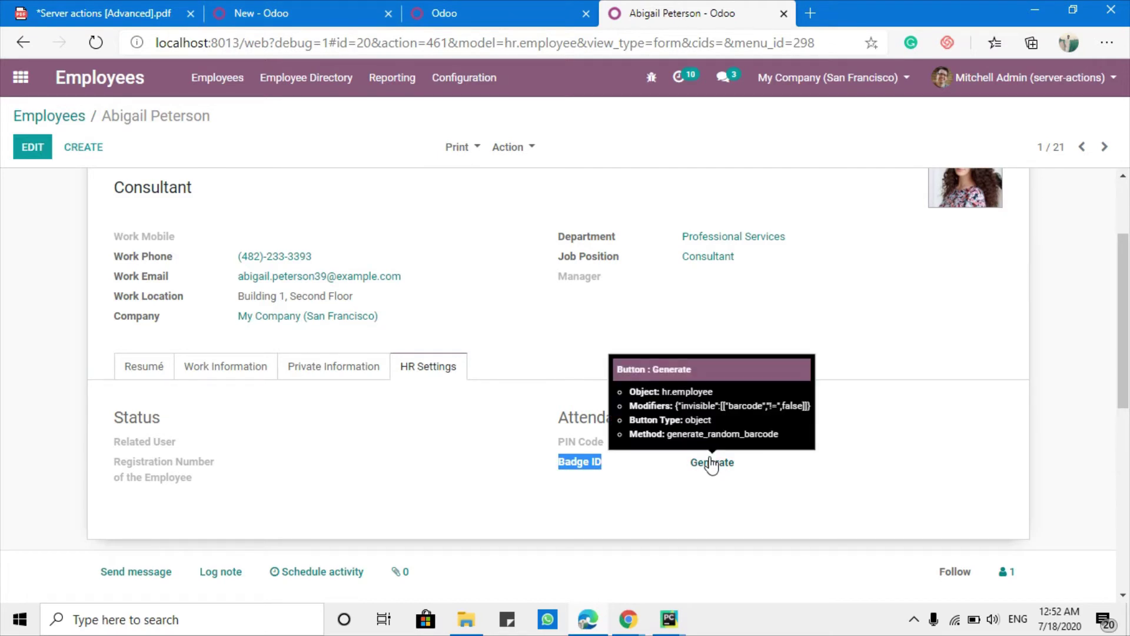
Add the line record.generate_random_barcode() below the comments in the Create badge action's Python code, and save the action.
left_click(352, 8)
left_click(384, 499)
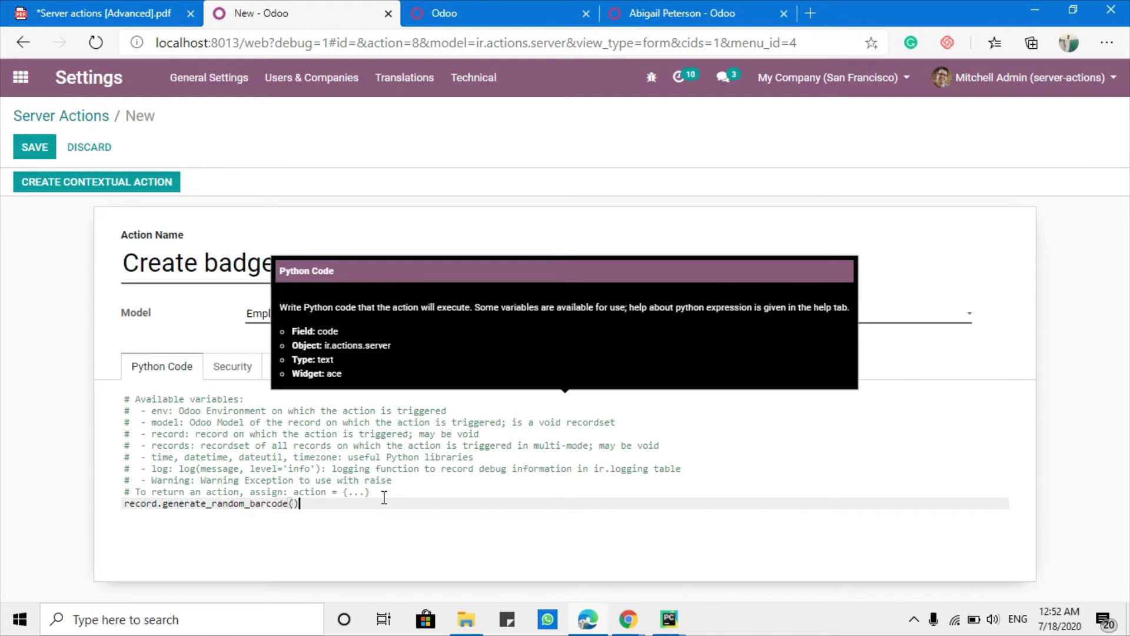
left_click(38, 138)
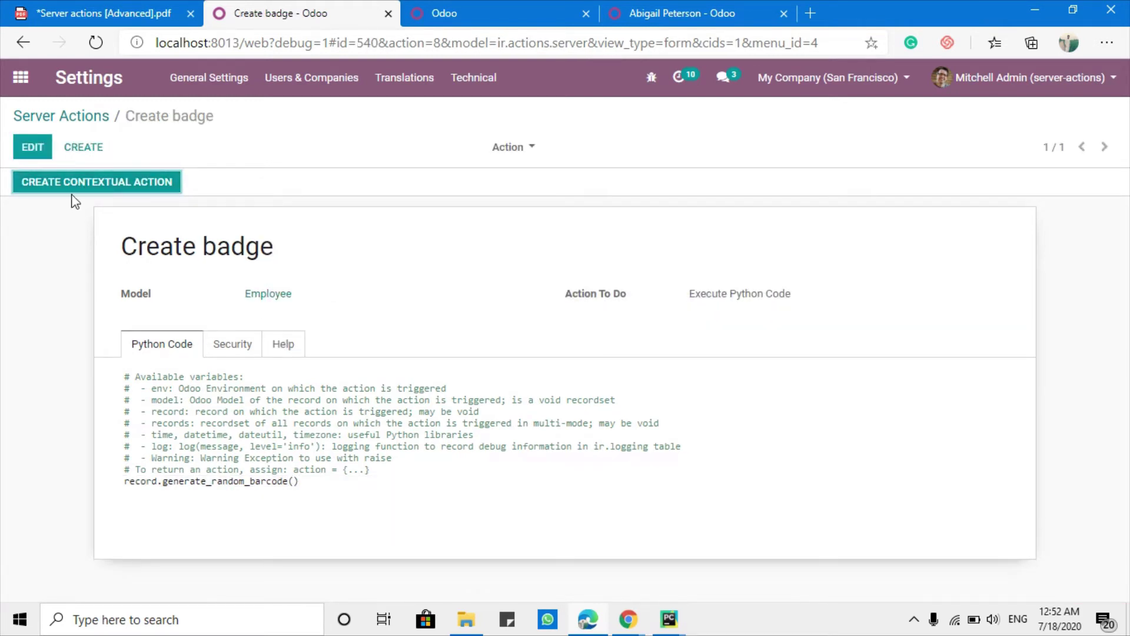
left_click(76, 182)
Revisit the employee's Badge ID section, and return from the Create badge record to the overview of server actions.
left_click(683, 13)
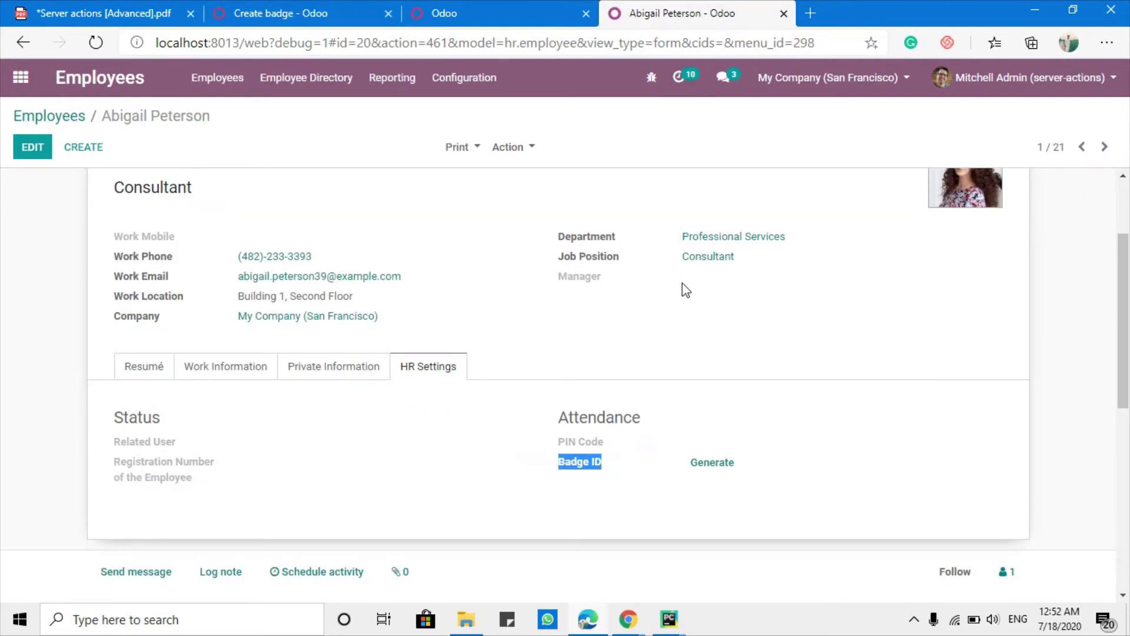
left_click(280, 13)
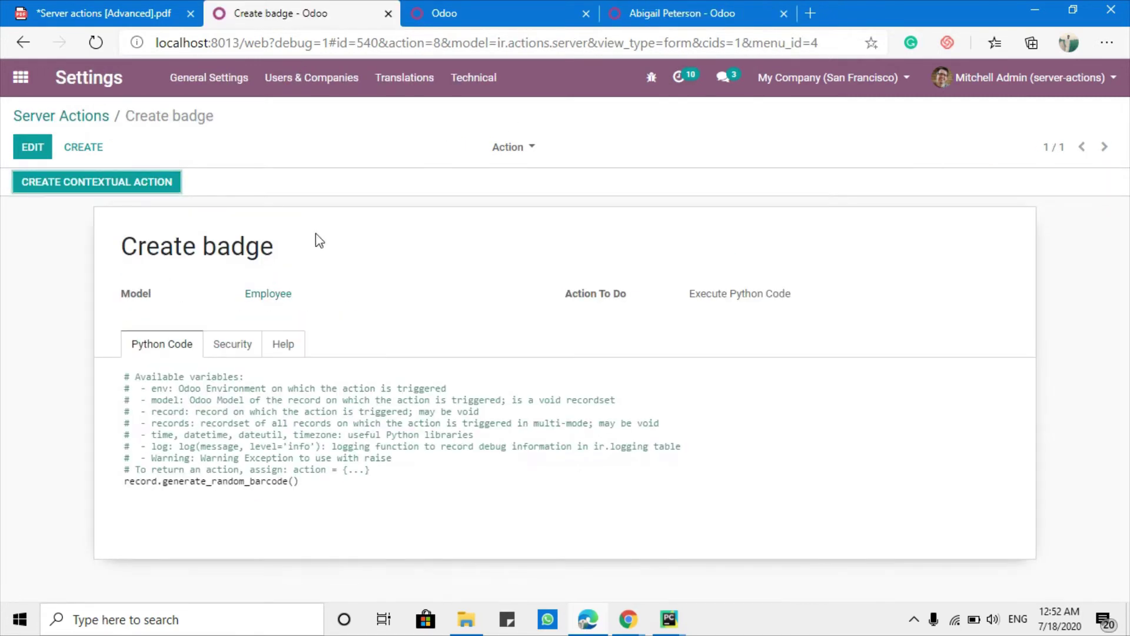
left_click(69, 118)
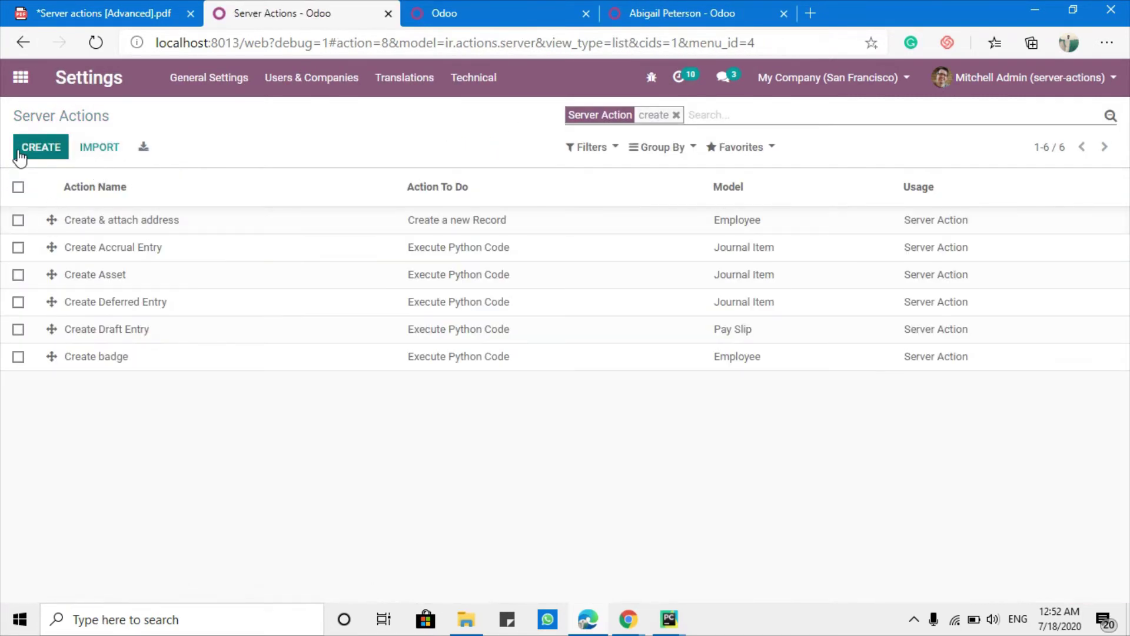
Start a new server action named "Create Badge and Add Address".
left_click(21, 152)
type("C")
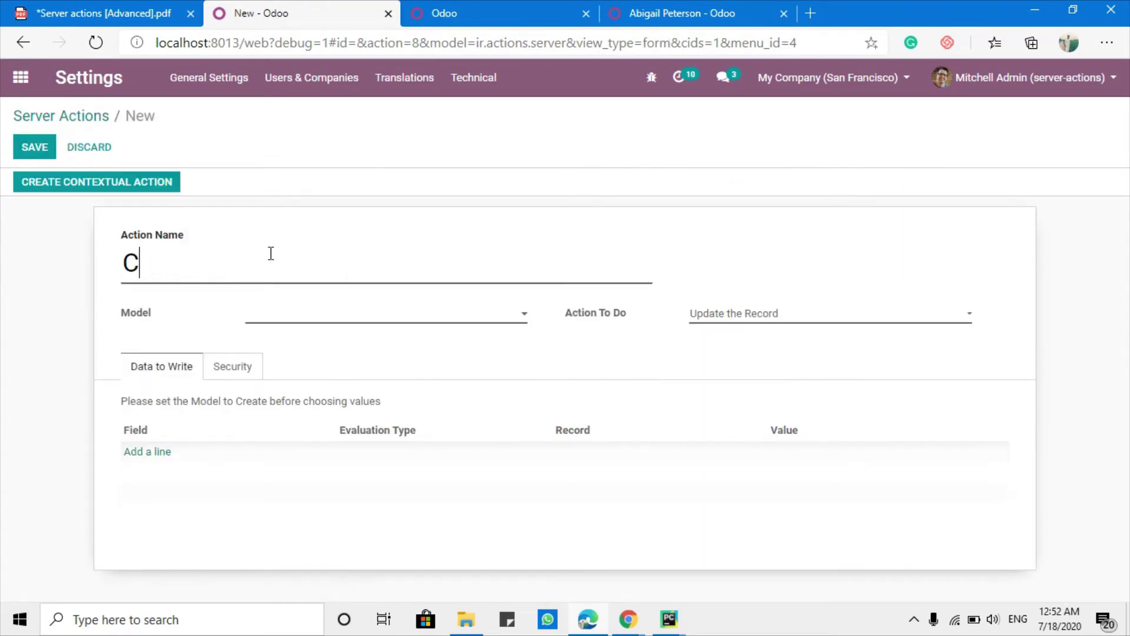
type("reate ")
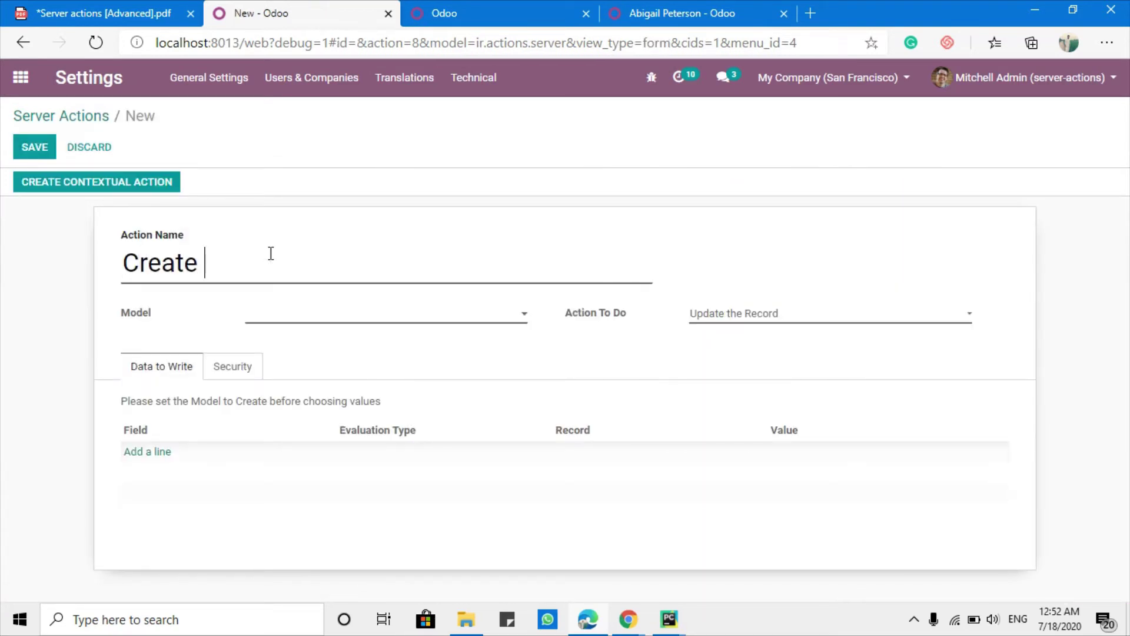
type("Badge and ")
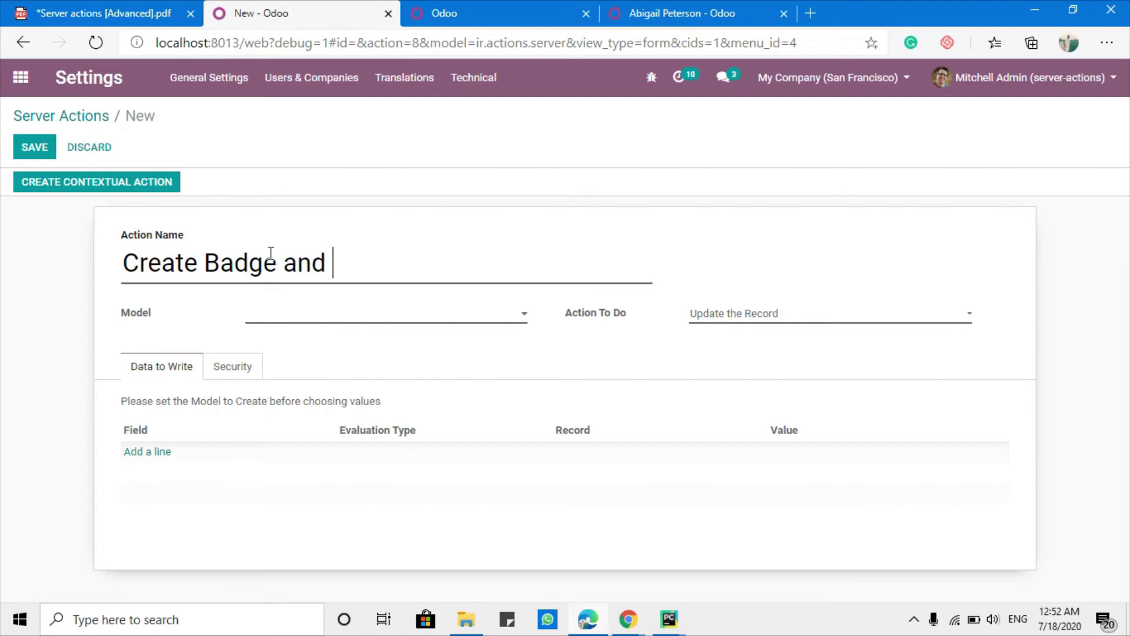
type("Add Address")
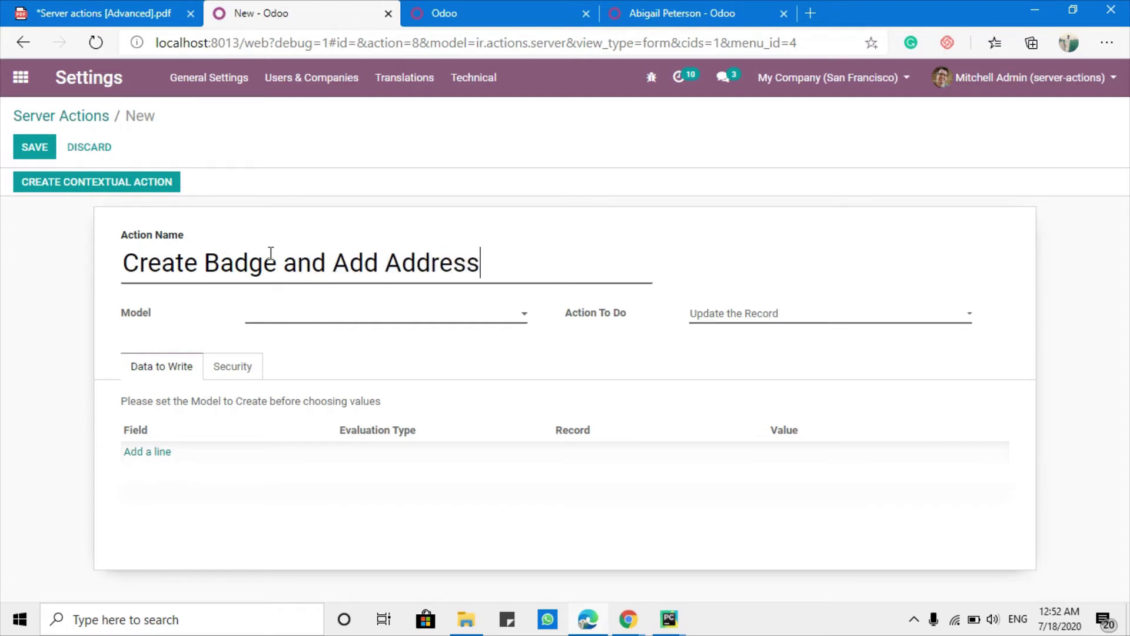
Set the new action's Model to Employee and its Action To Do to Execute several actions.
left_click(326, 320)
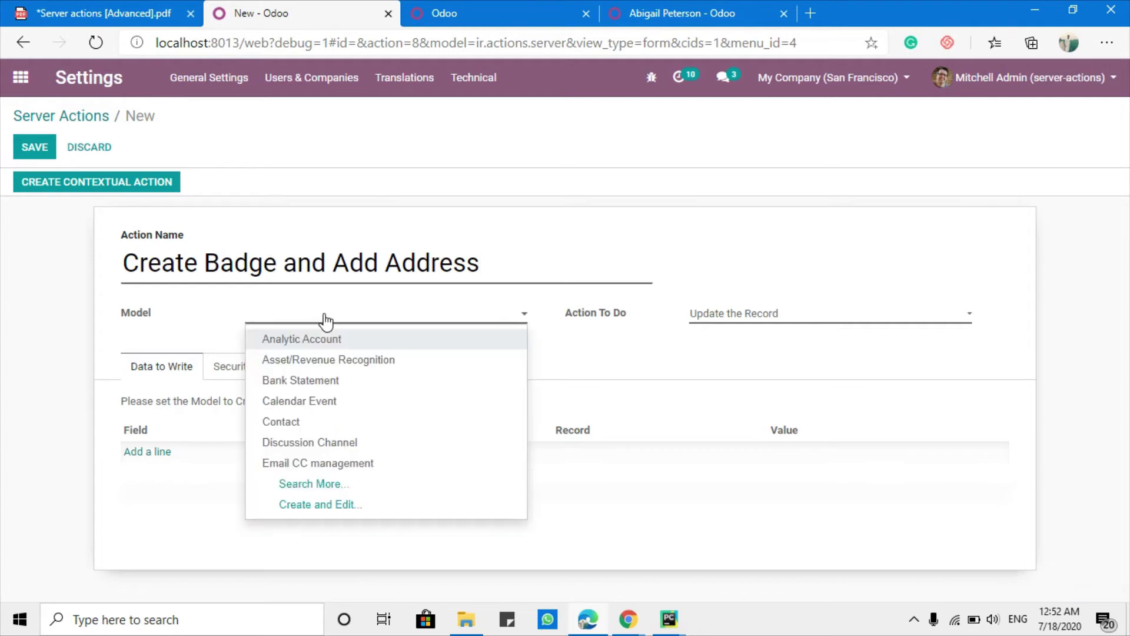
type("hr")
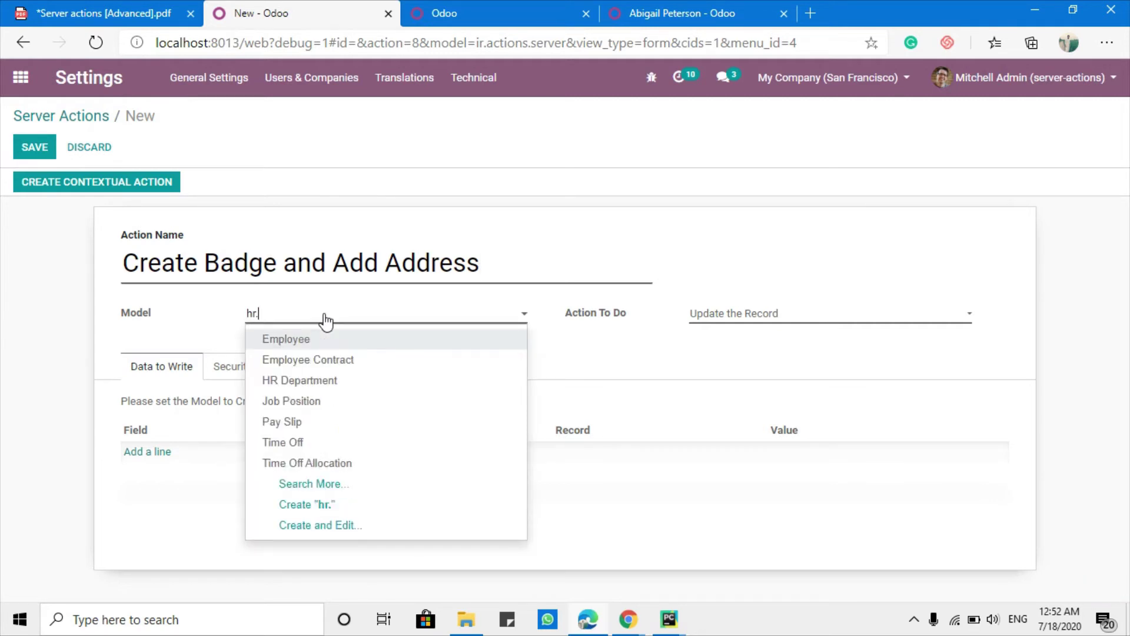
type(".")
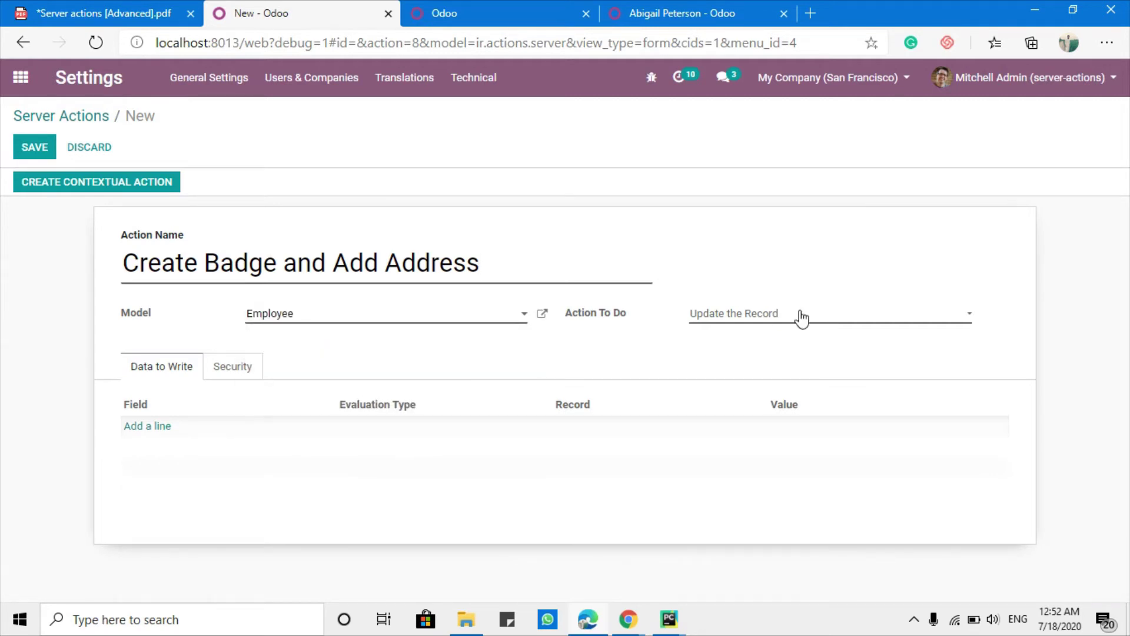
left_click(801, 317)
left_click(768, 375)
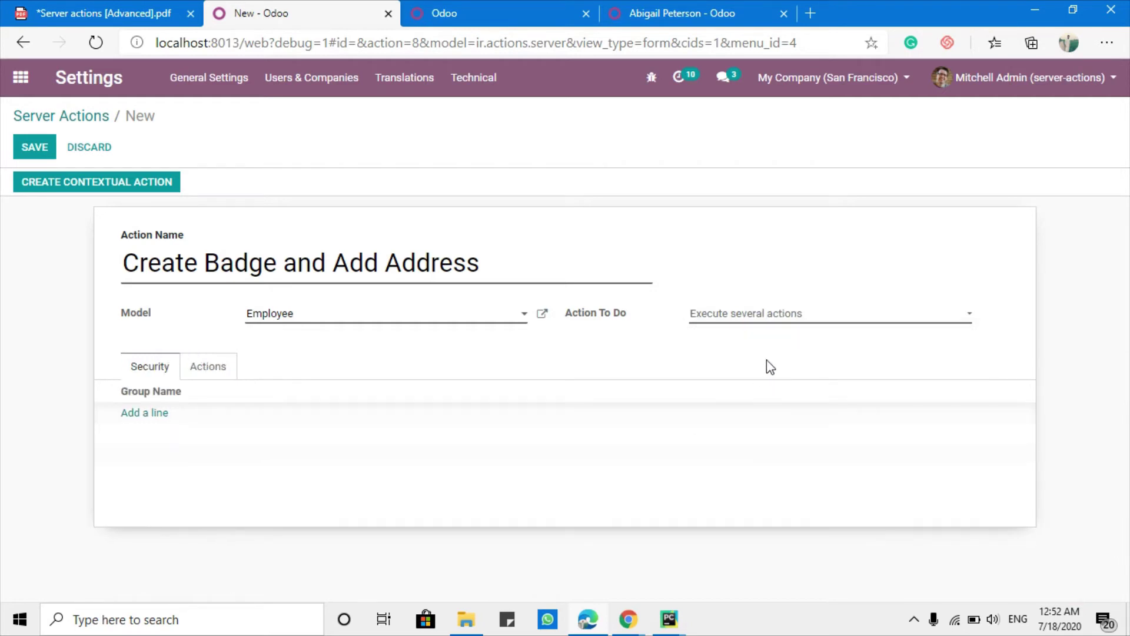
Add Create & attach address and Create badge as child actions, and save the record with a contextual action.
left_click(186, 371)
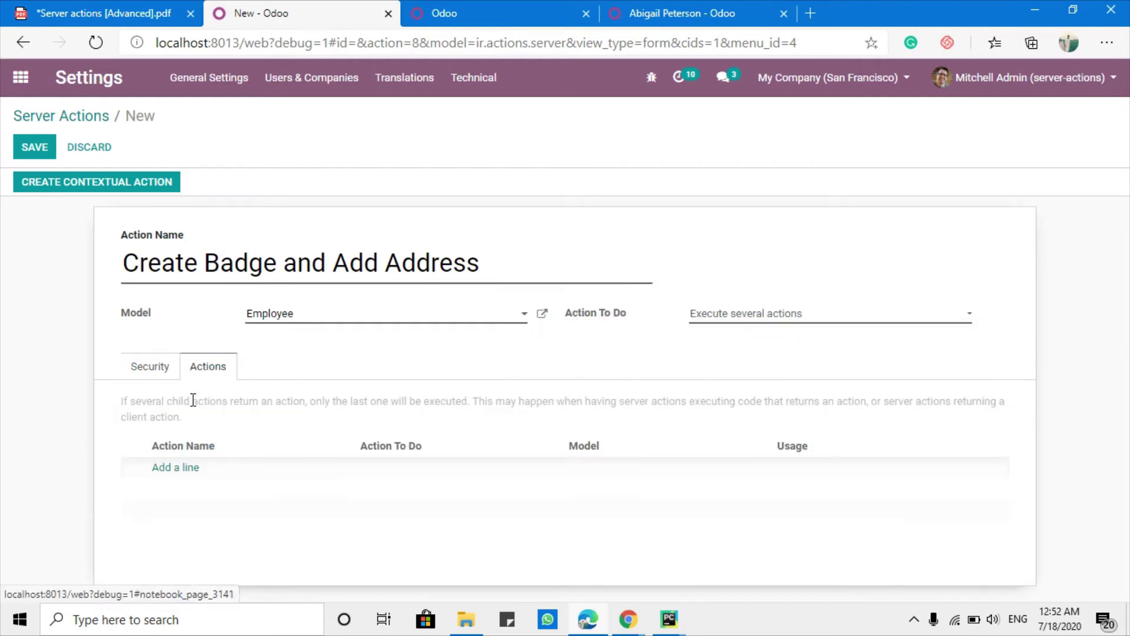
left_click(195, 469)
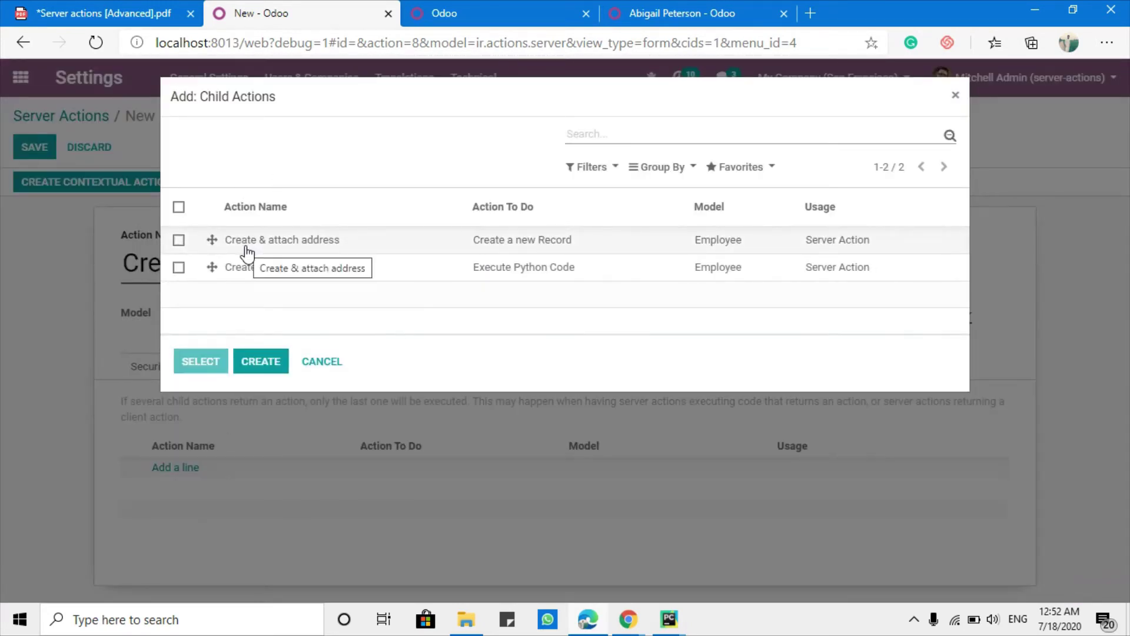
left_click(178, 240)
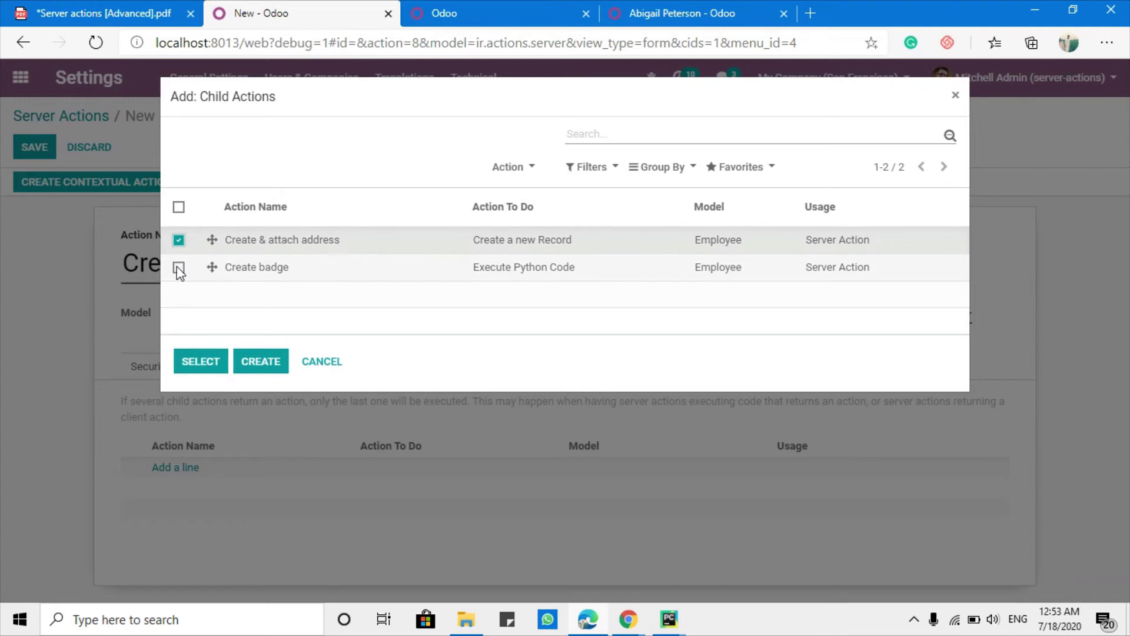
left_click(179, 268)
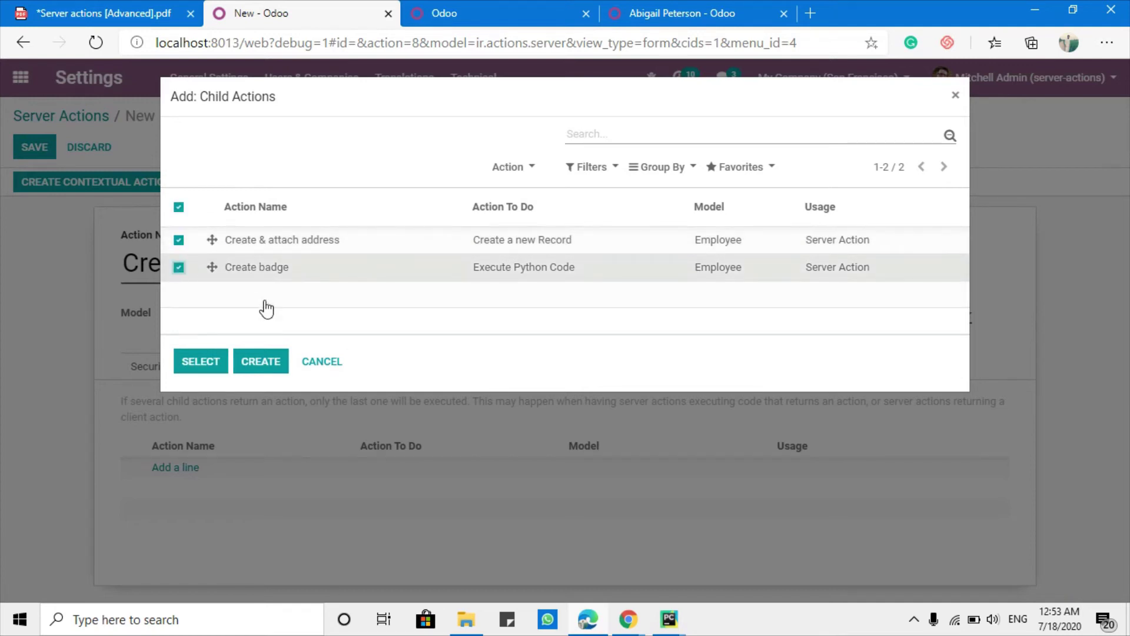
left_click(202, 358)
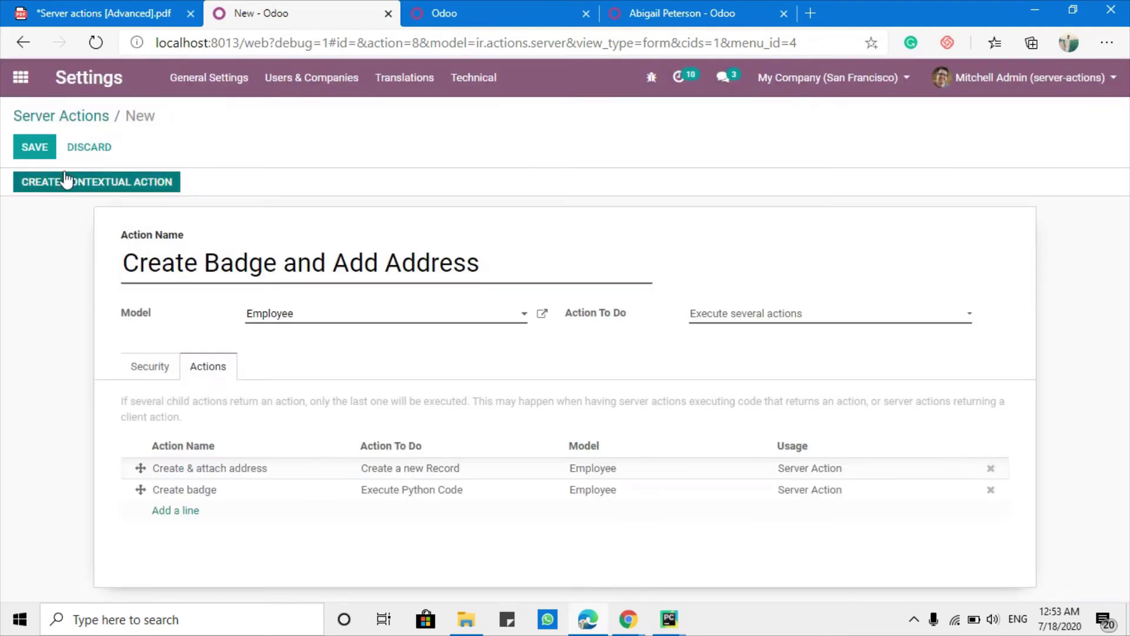
left_click(37, 152)
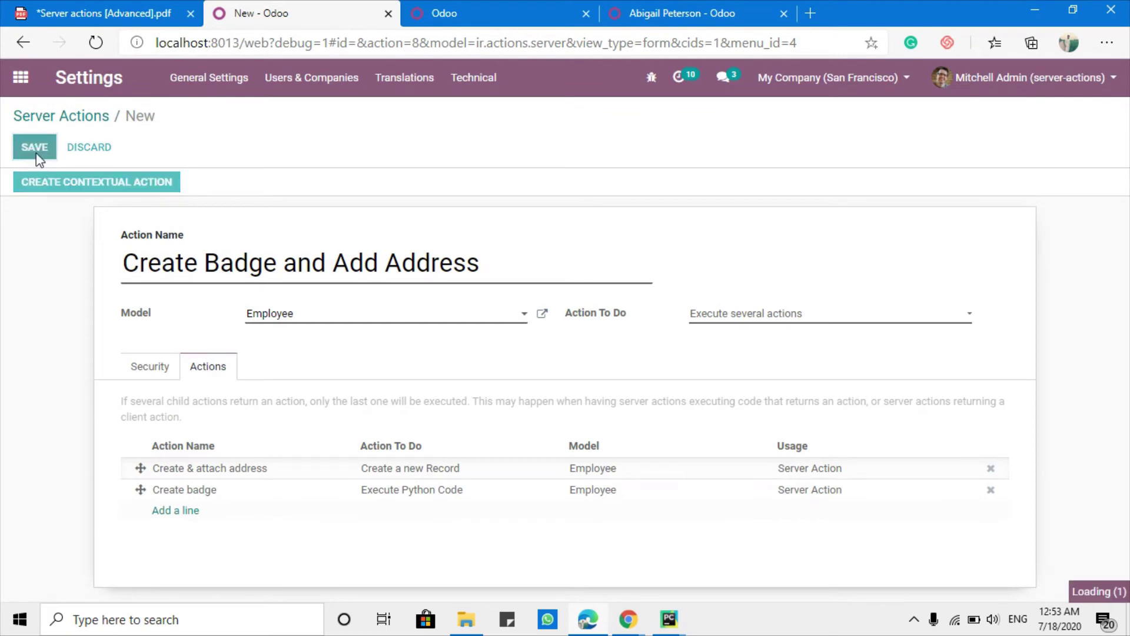
left_click(81, 184)
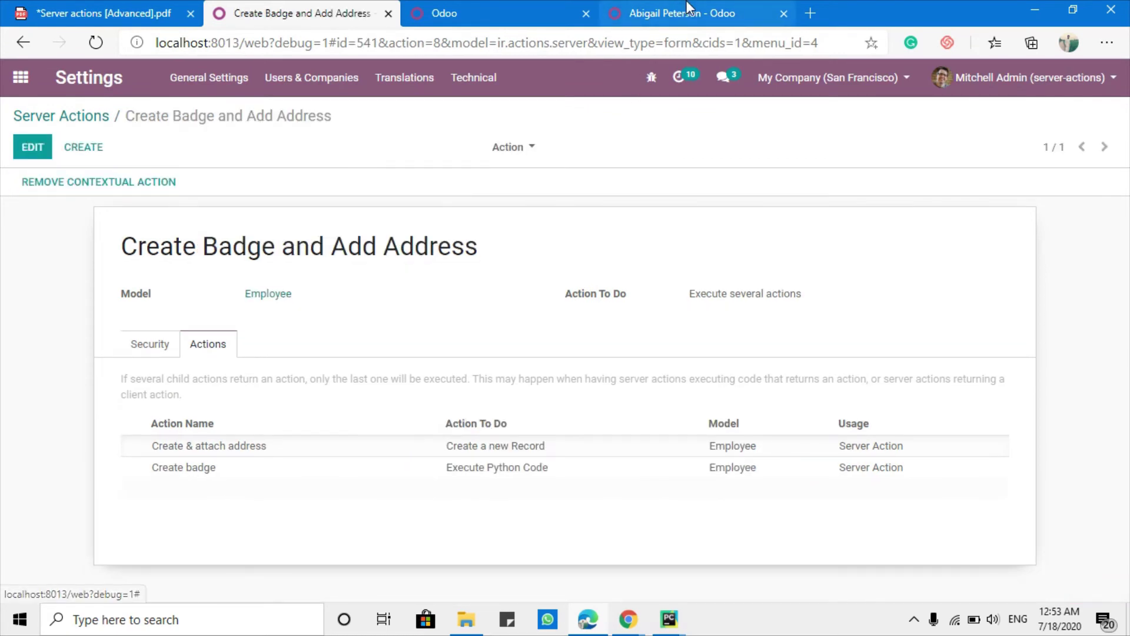
Reload the open Consultant employee's record and check which contextual actions it offers.
left_click(689, 8)
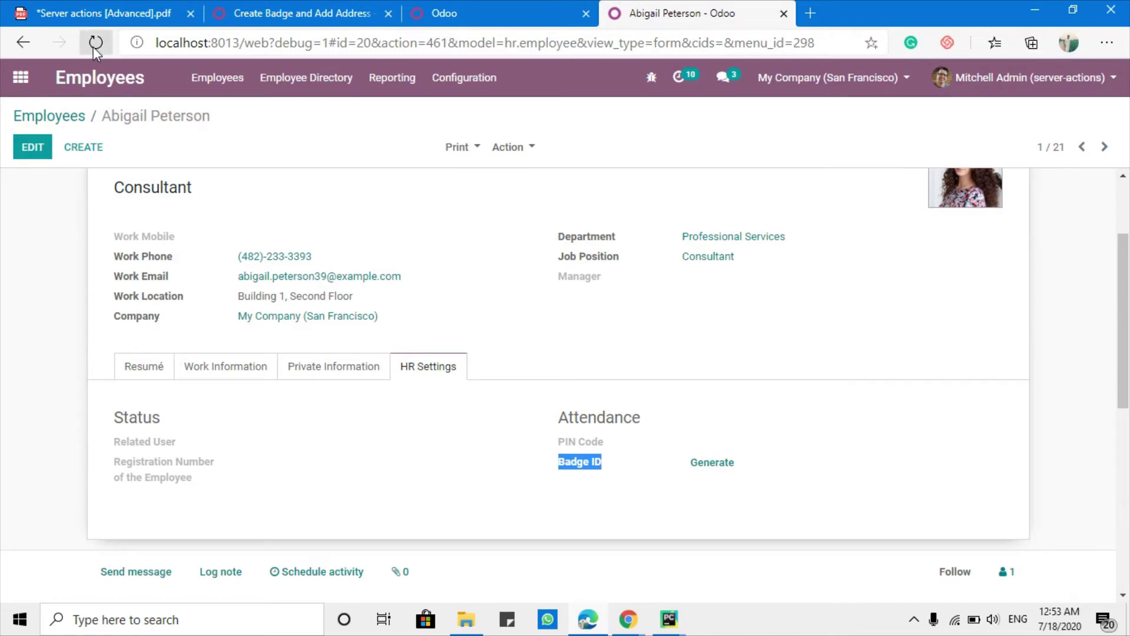
left_click(94, 45)
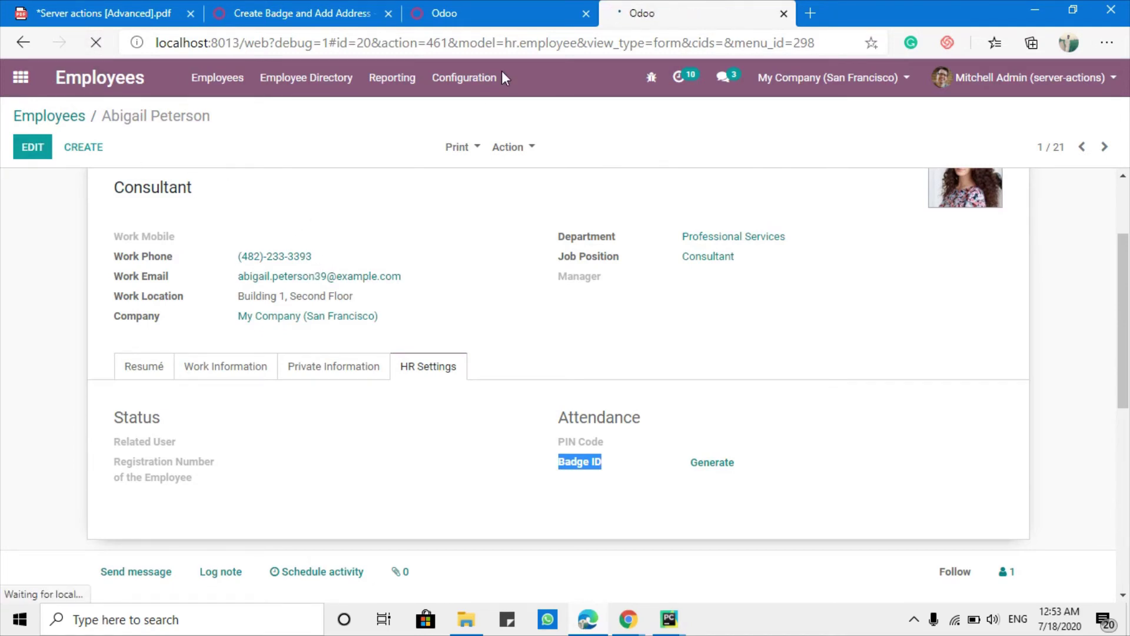
left_click(532, 6)
left_click(624, 12)
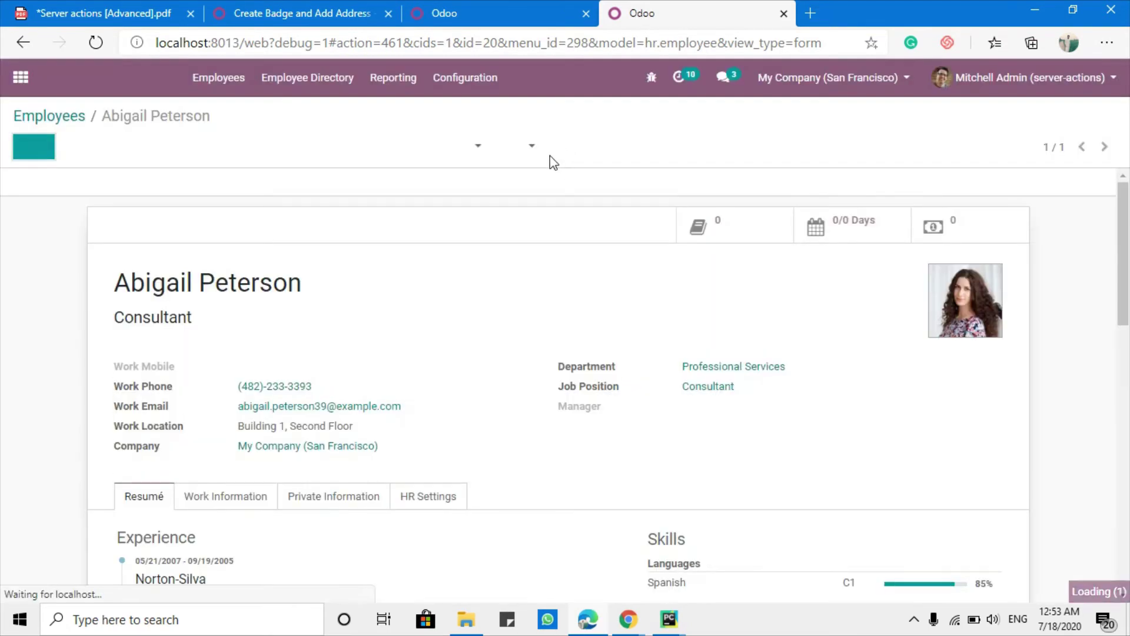
left_click(501, 148)
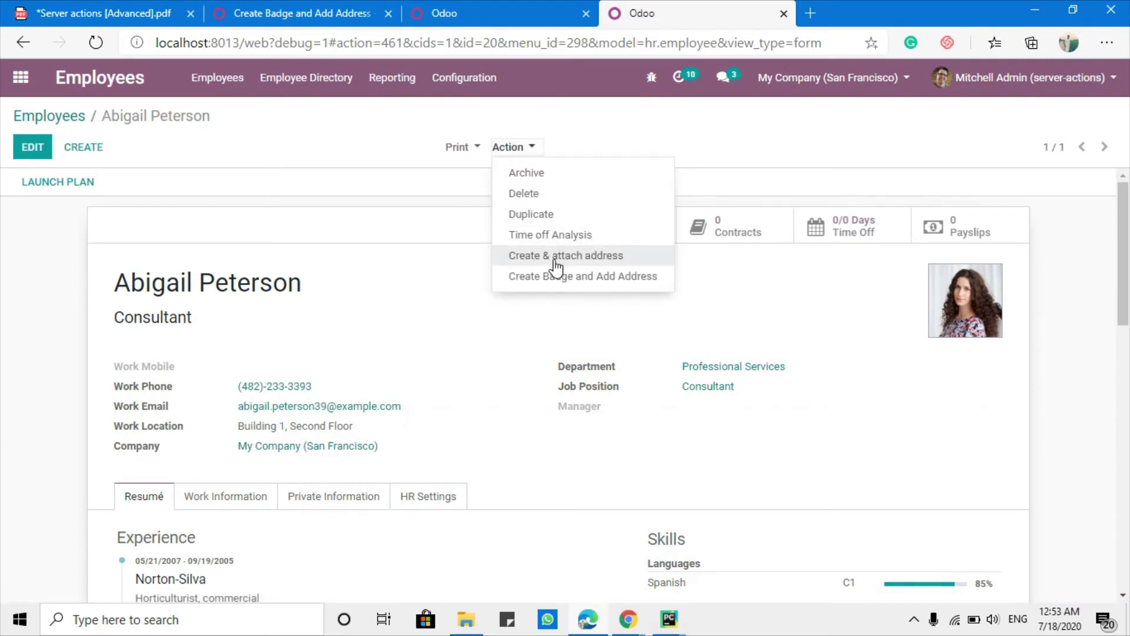
Check the address under Private Contact in the Consultant employee's Private Information.
left_click(314, 505)
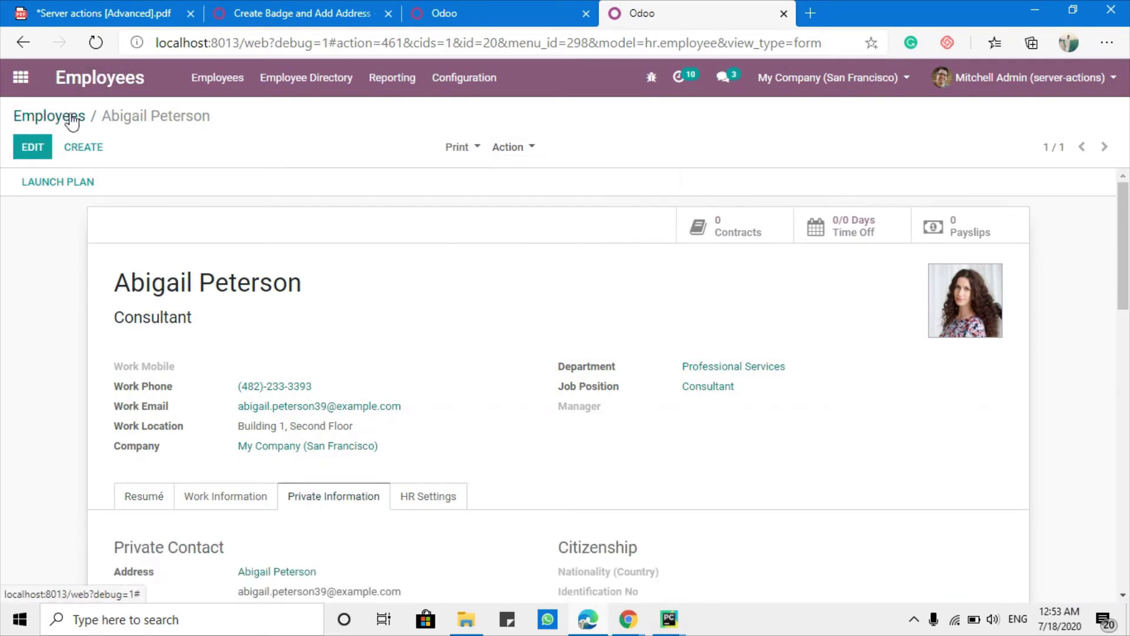
scroll(316, 431, "down", 2)
left_click_drag(317, 441, 159, 455)
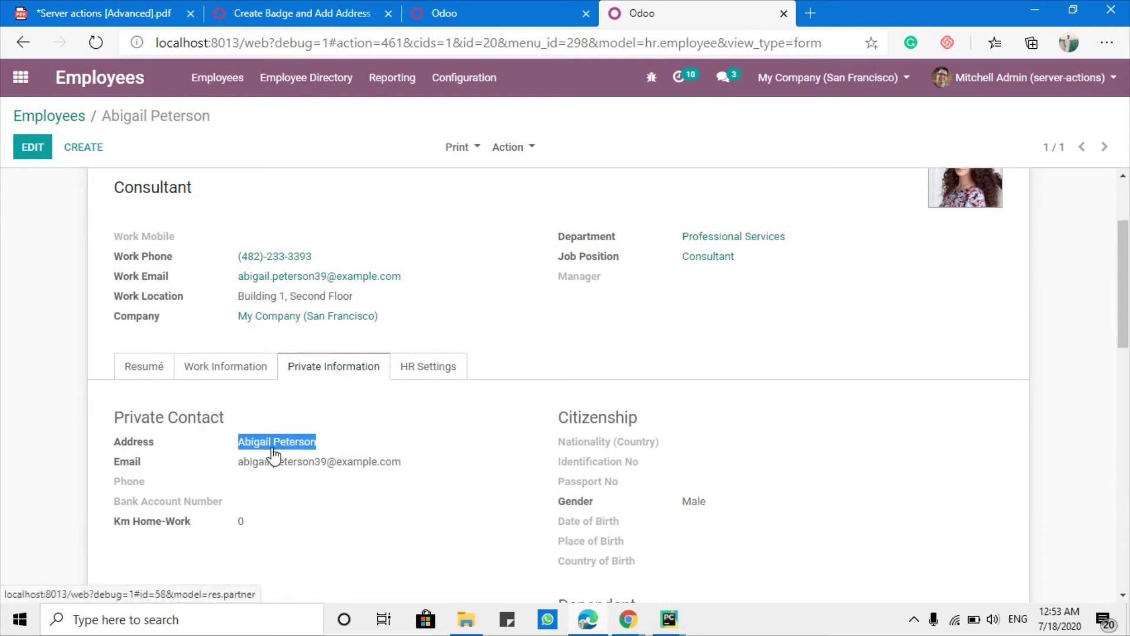
Open the second employee, the Experienced Developer, and check the Private Contact address and the Badge ID in HR Settings.
left_click(43, 119)
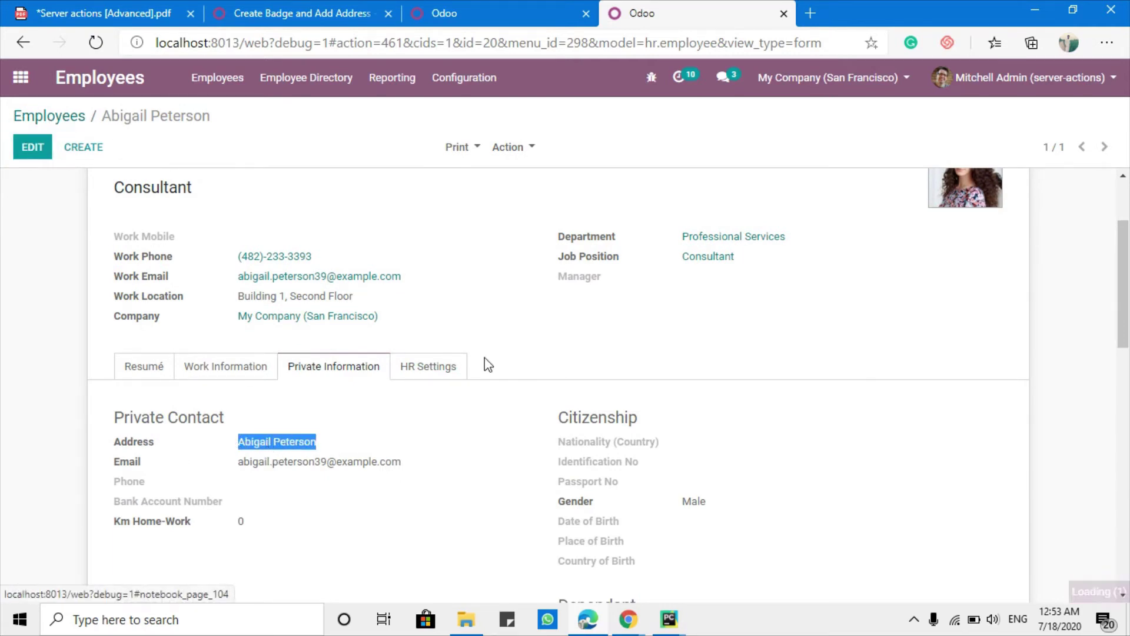
left_click(609, 225)
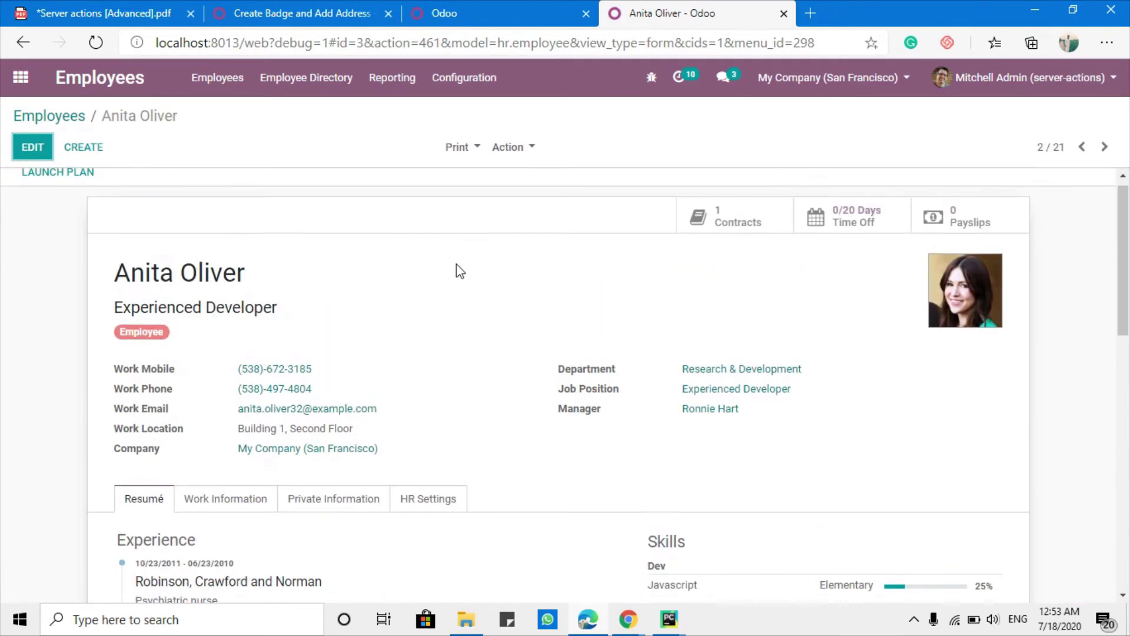
left_click(324, 510)
scroll(283, 477, "down", 2)
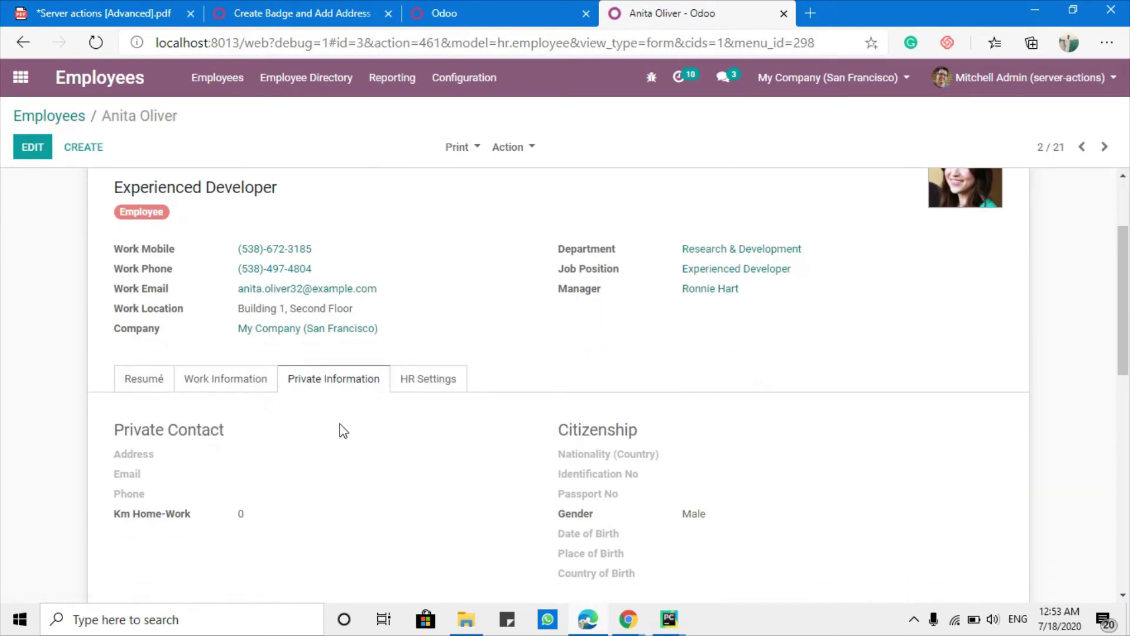
scroll(353, 436, "down", 2)
left_click(423, 252)
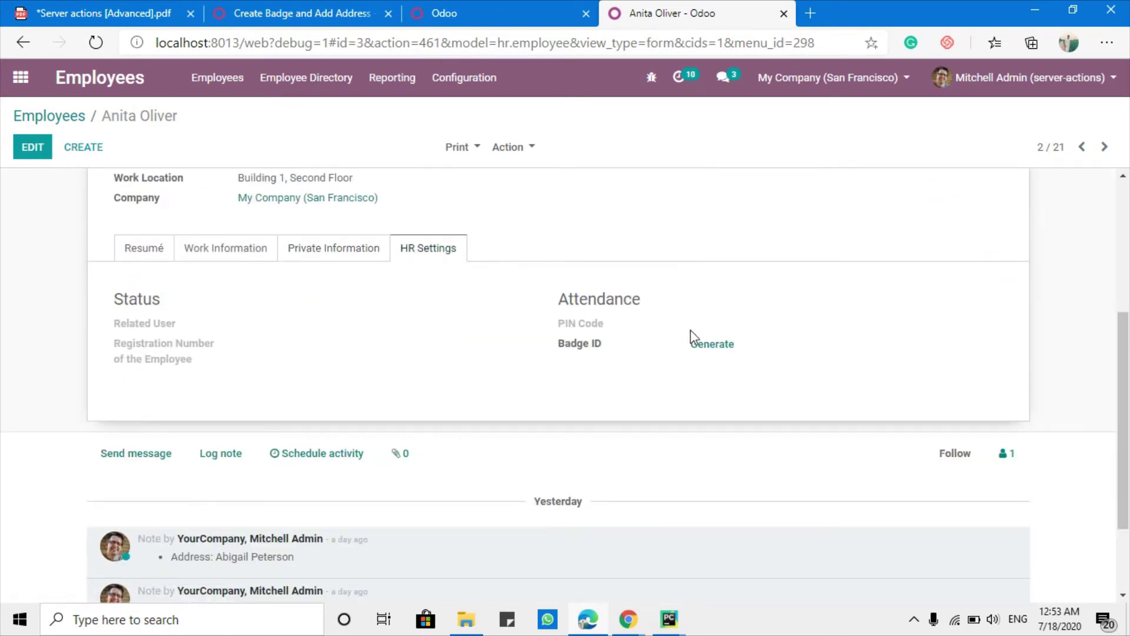
Run the Create Badge and Add Address action on the Experienced Developer's employee record.
scroll(577, 292, "up", 5)
left_click(511, 149)
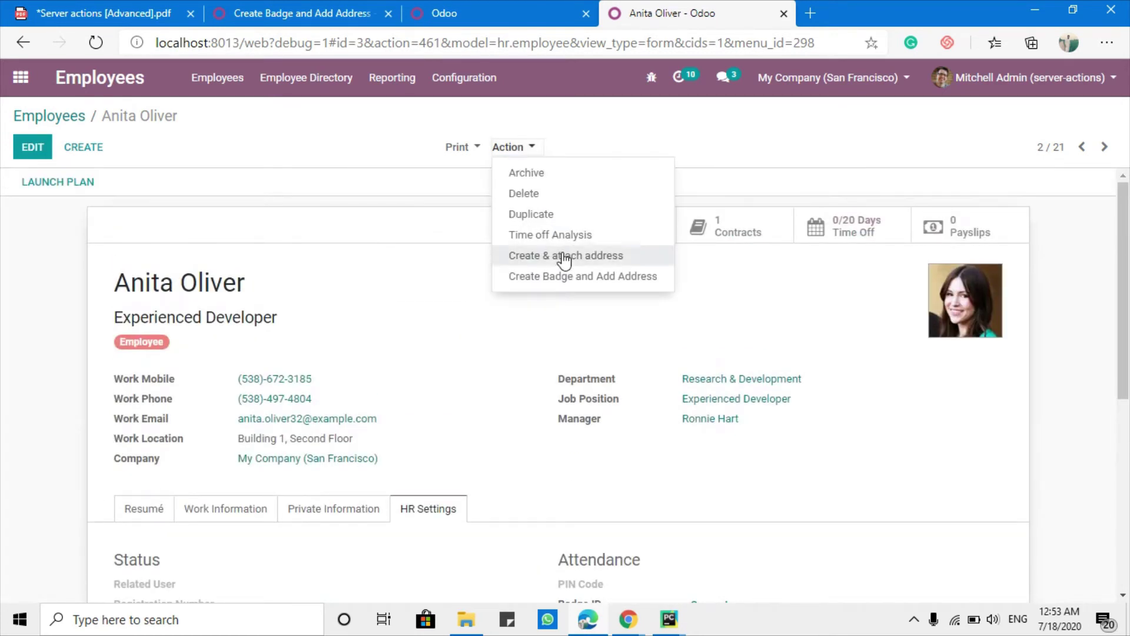
left_click(564, 275)
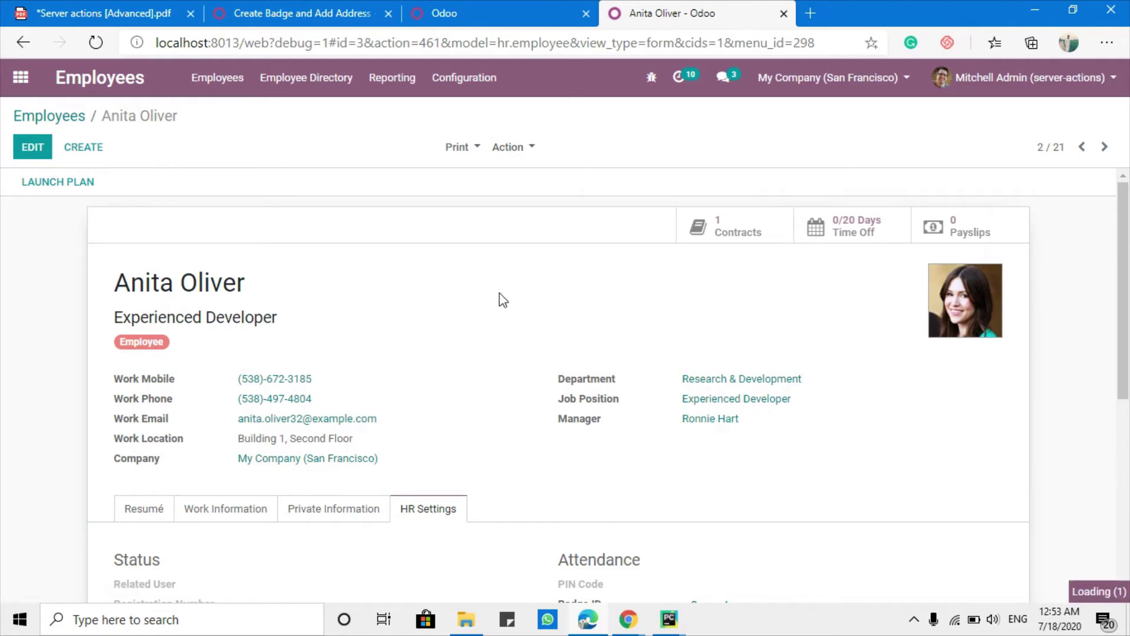
Check the employee's Badge ID in HR Settings and the address under Private Contact.
scroll(495, 283, "down", 1)
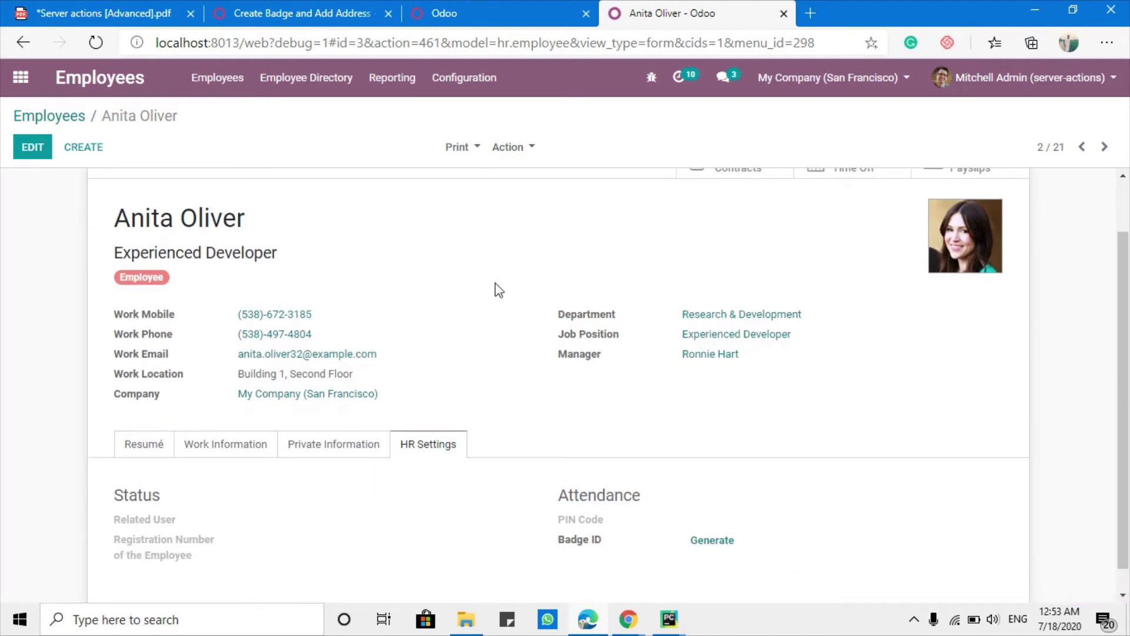
double_click(707, 514)
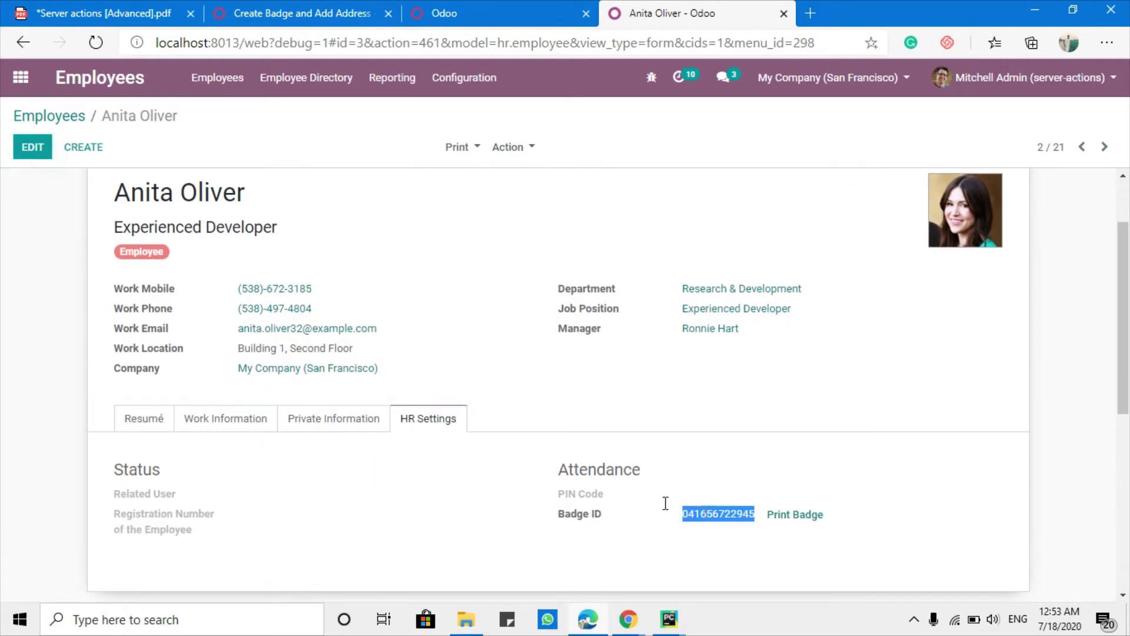
left_click(353, 418)
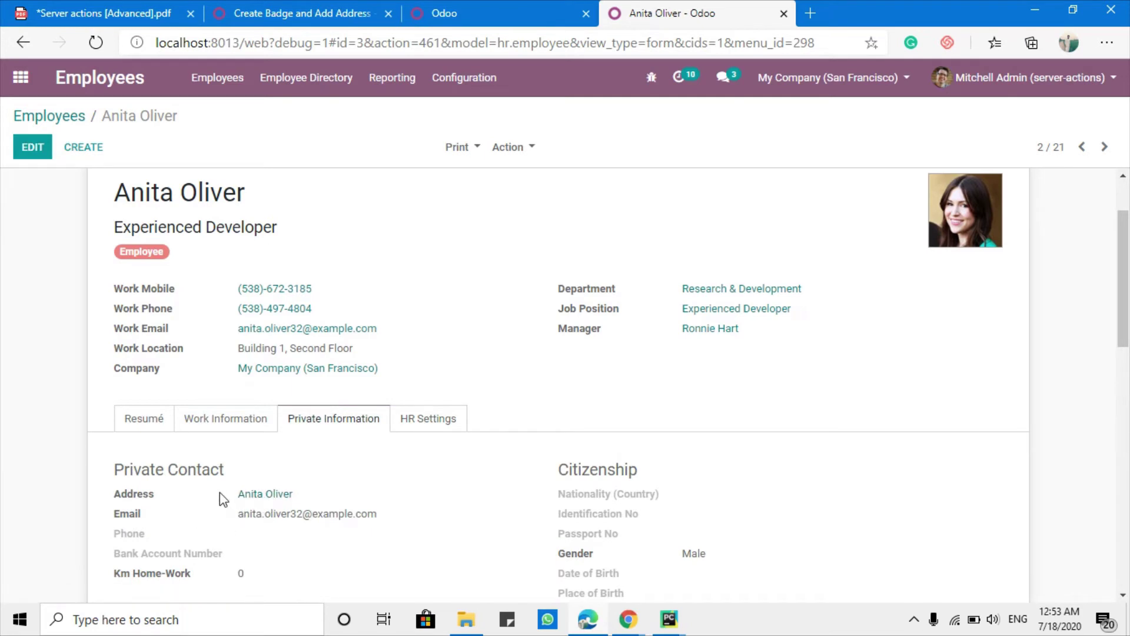
left_click_drag(220, 492, 298, 500)
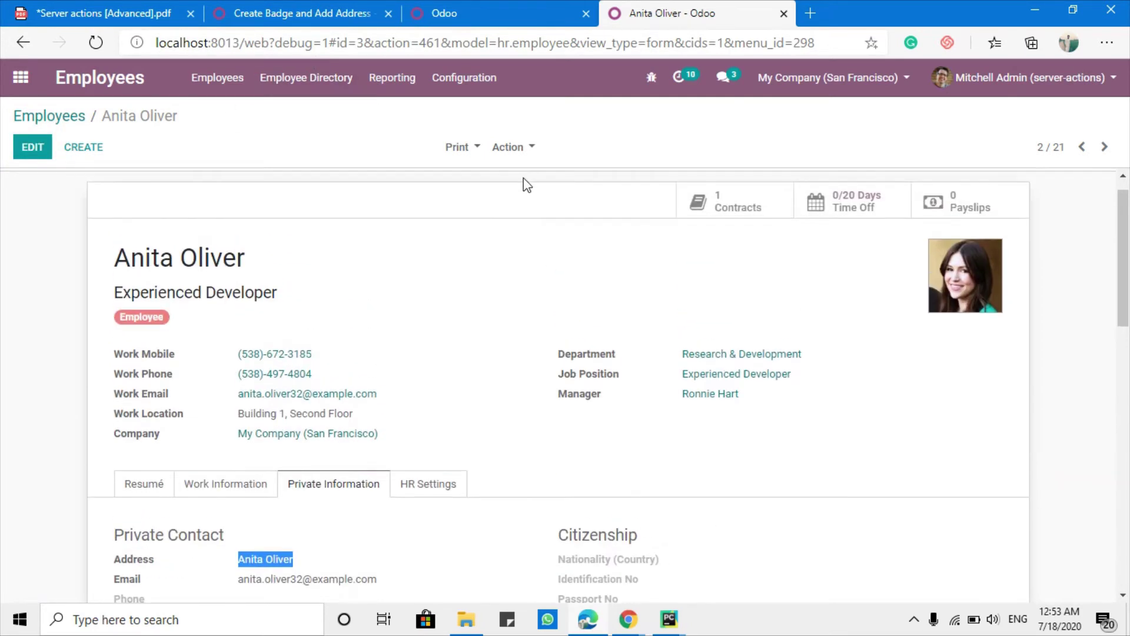
Review the employee's available actions once more, and return to the Send Email entry in the Server actions [Advanced] PDF.
left_click(511, 147)
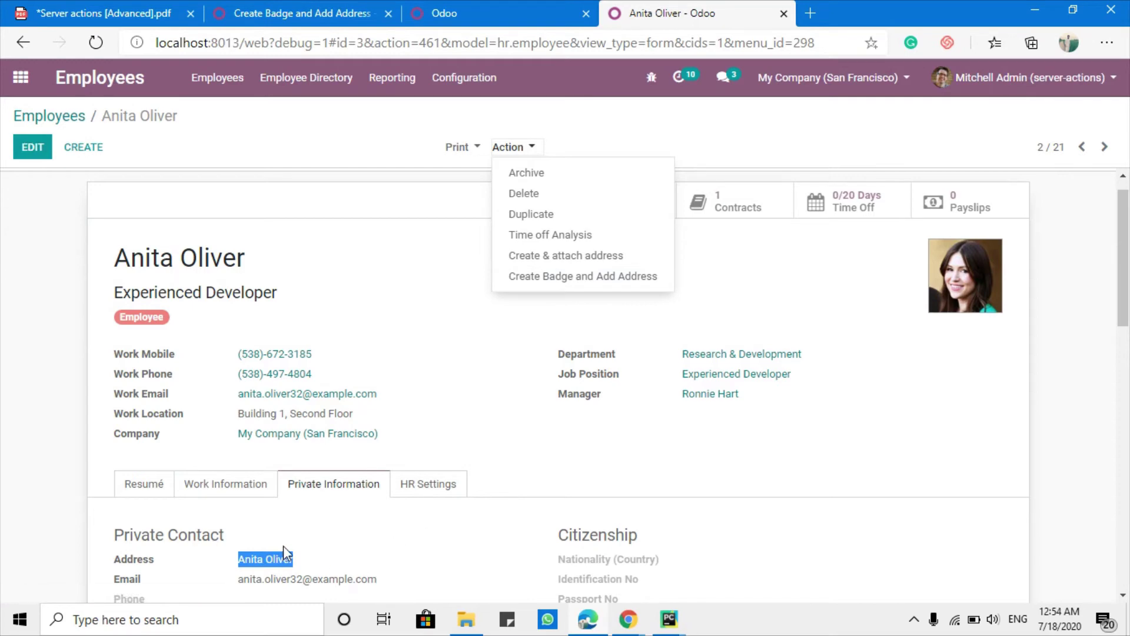
scroll(285, 552, "down", 2)
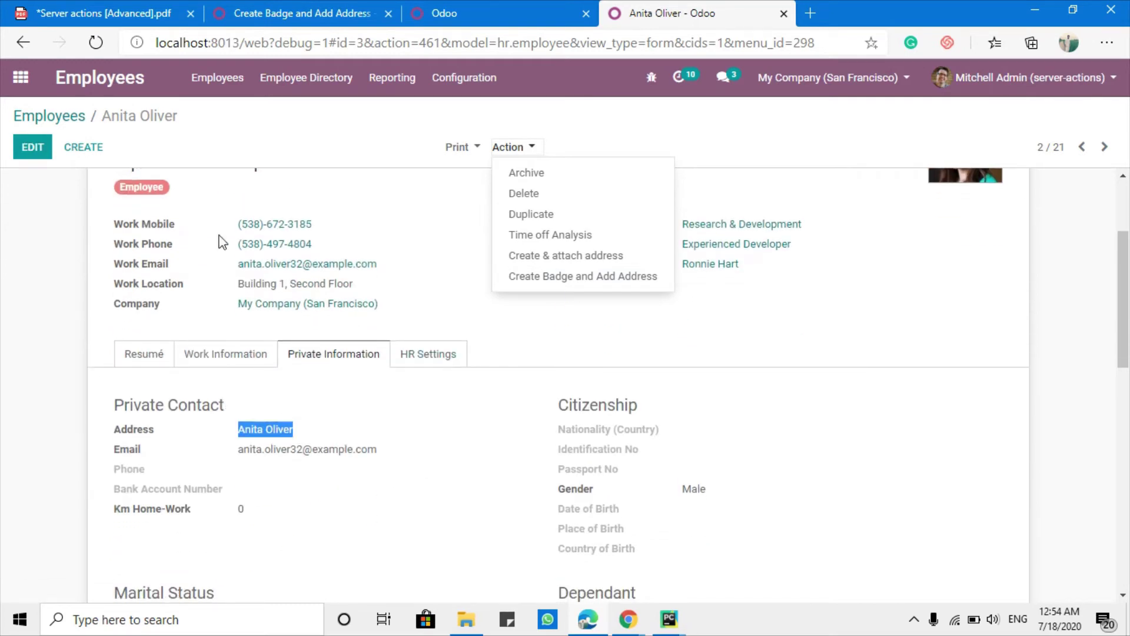
left_click(306, 9)
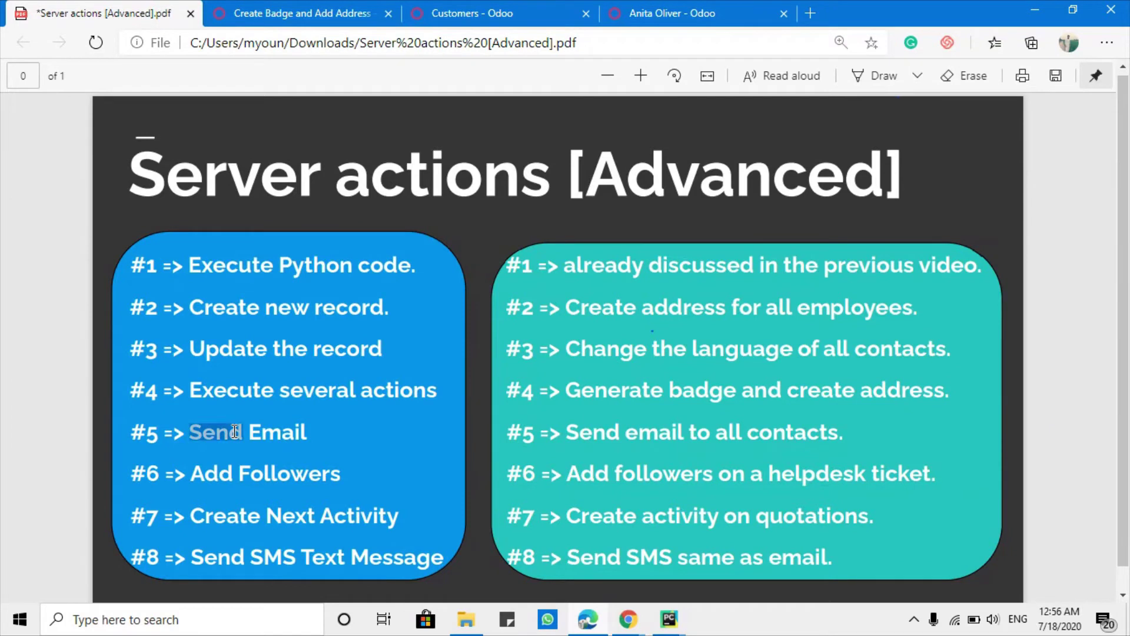
triple_click(233, 431)
left_click(233, 431)
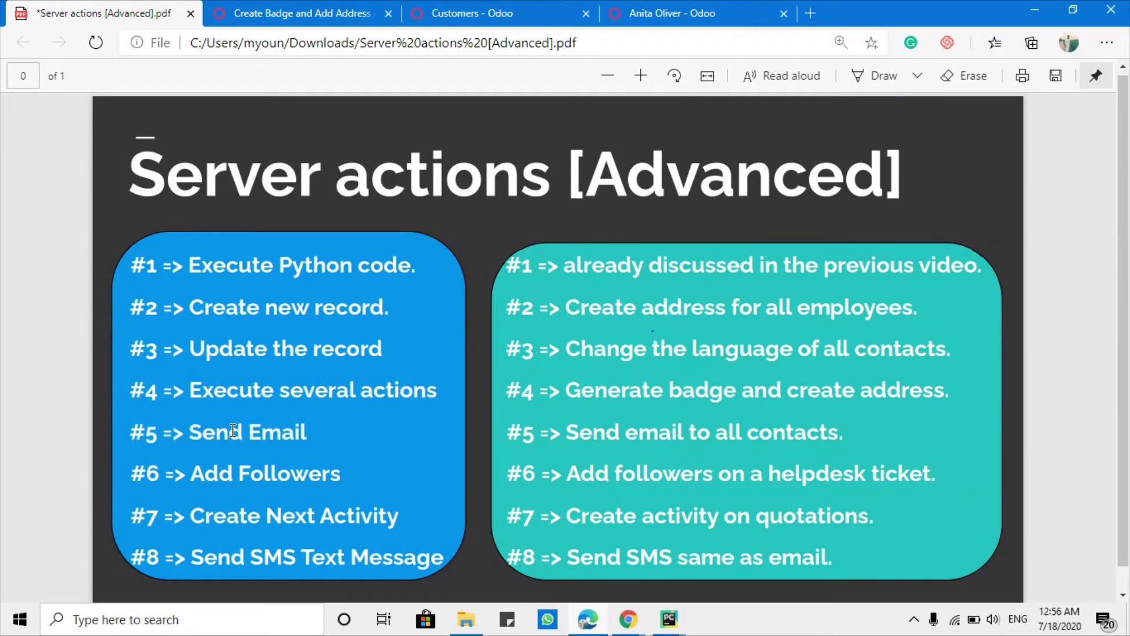
Review the Send Email entry and its "Send email to all contacts" example in the PDF, and switch to the Sales Customers page.
left_click_drag(182, 431, 312, 452)
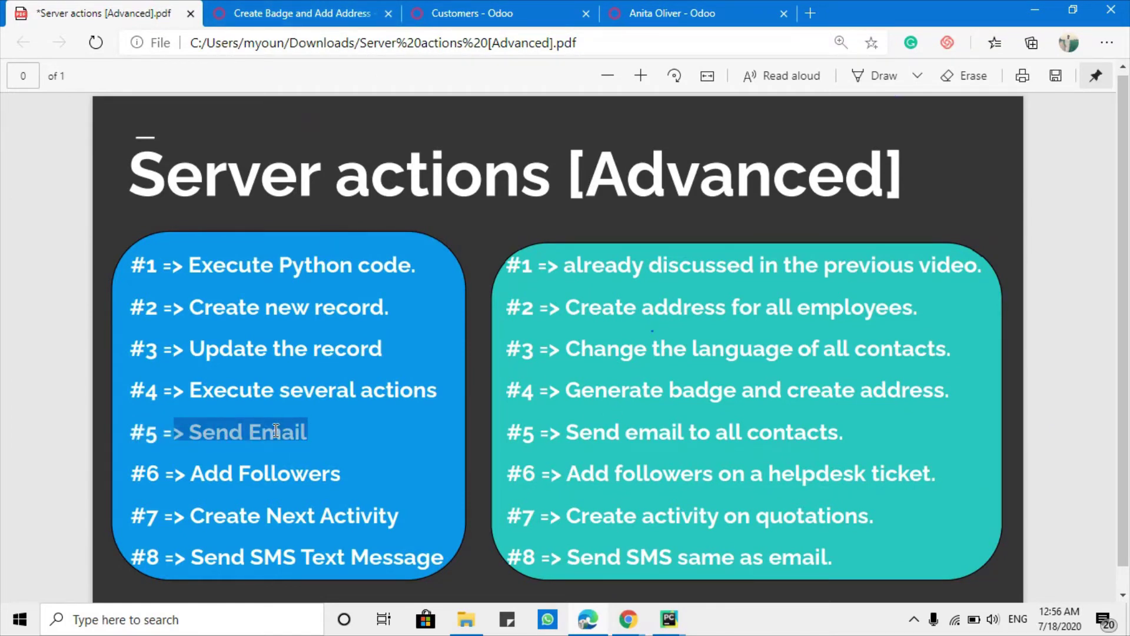
left_click_drag(563, 433, 807, 434)
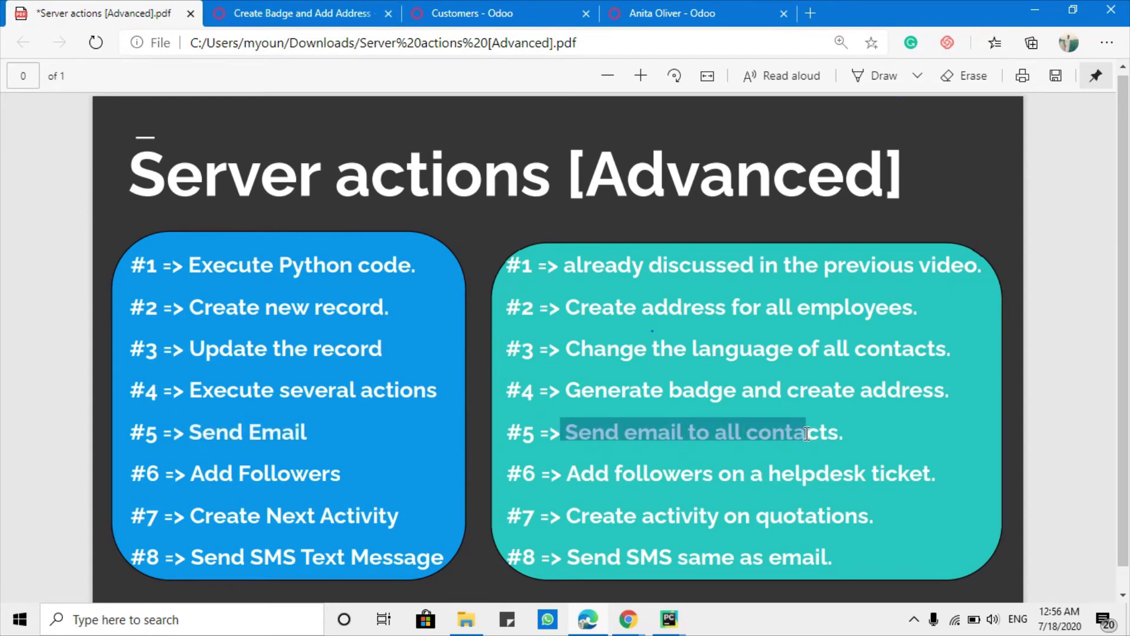
triple_click(632, 442)
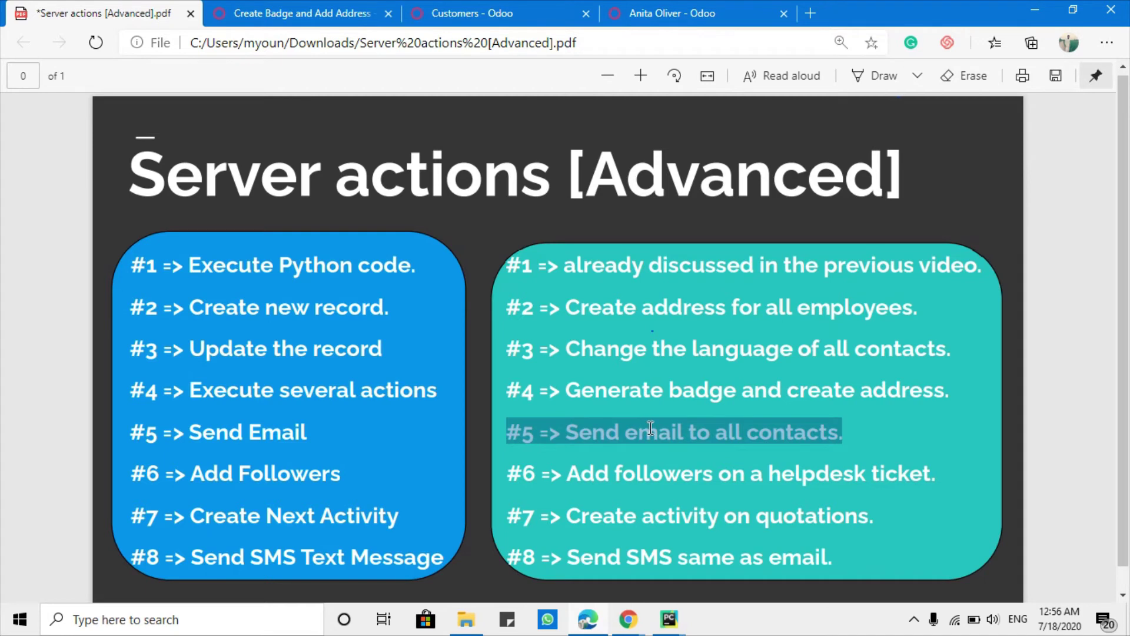
triple_click(650, 428)
double_click(651, 428)
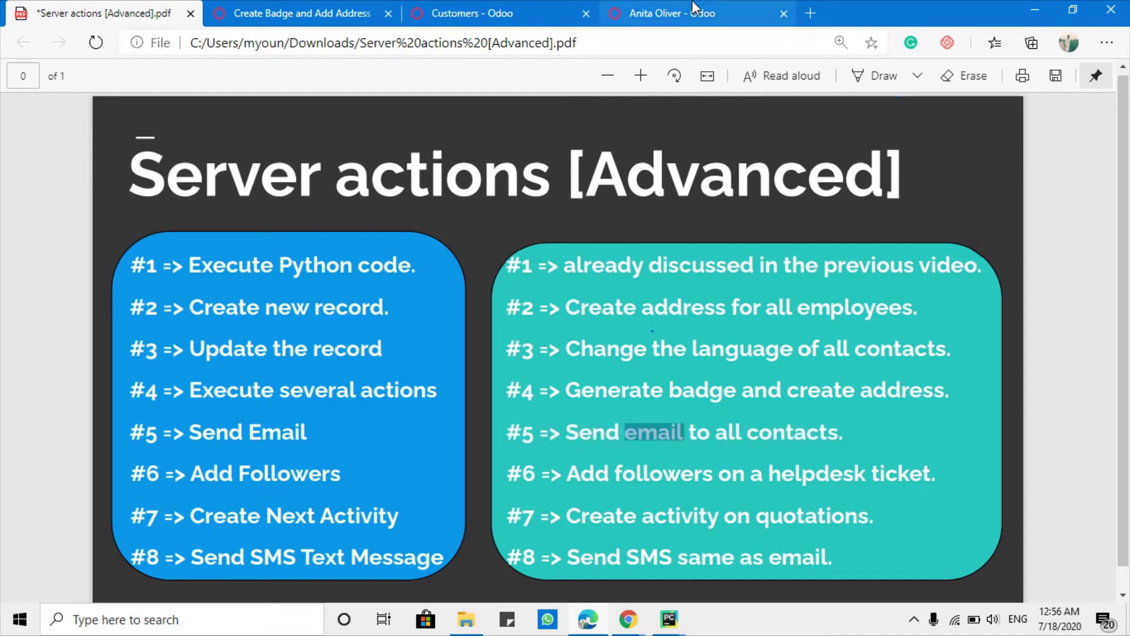
left_click(523, 8)
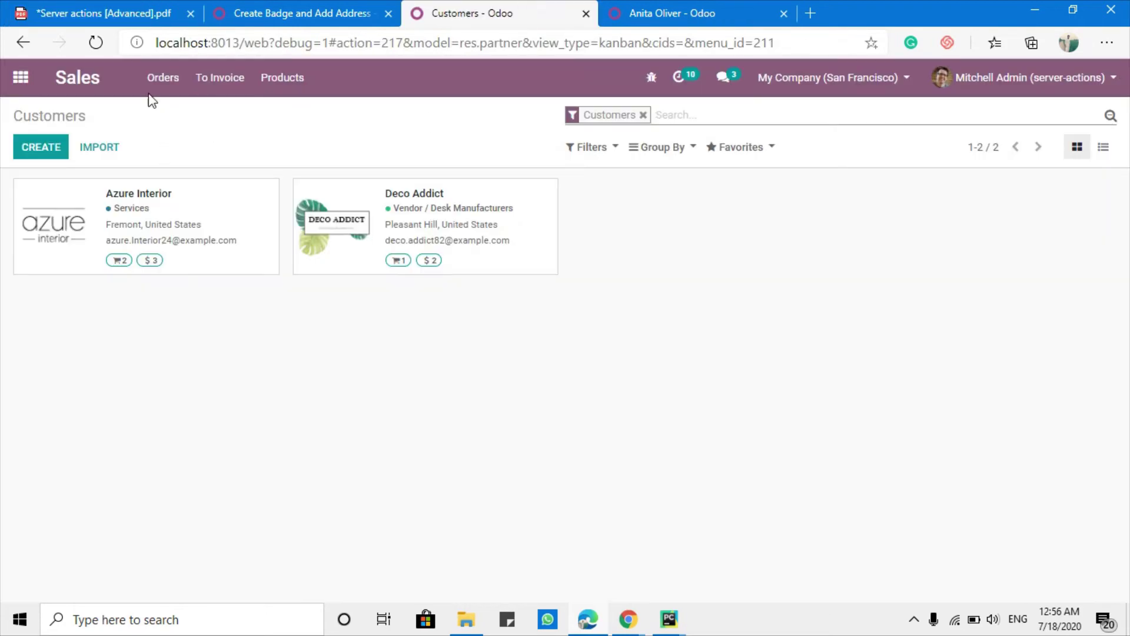
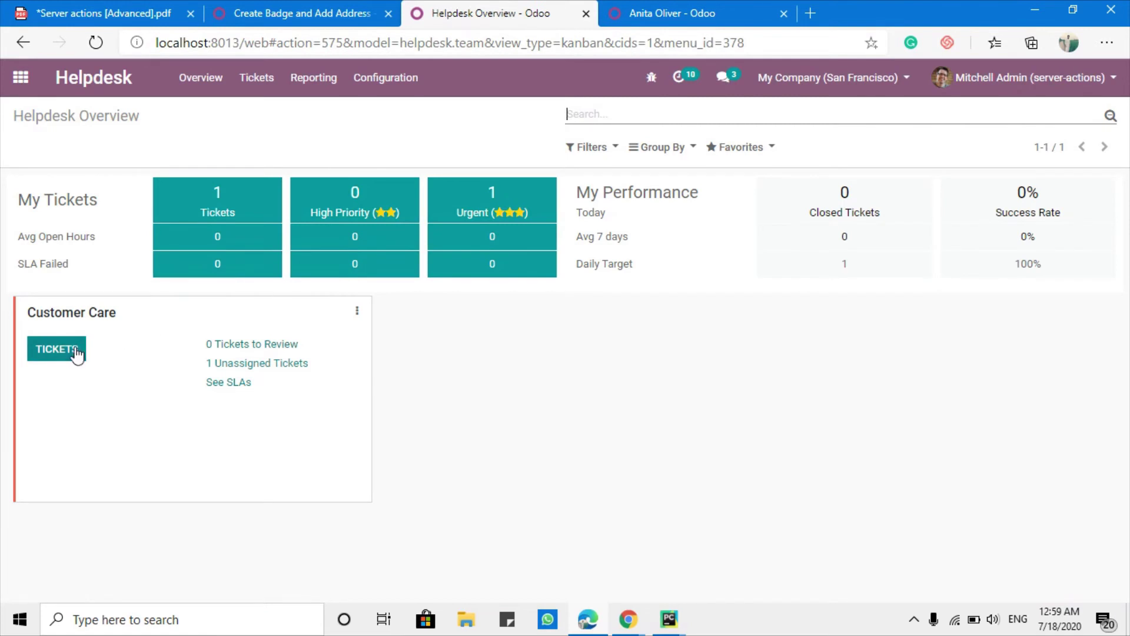
Open the My Tickets list from the Helpdesk overview and return to the Create Badge and Add Address server action.
left_click(226, 200)
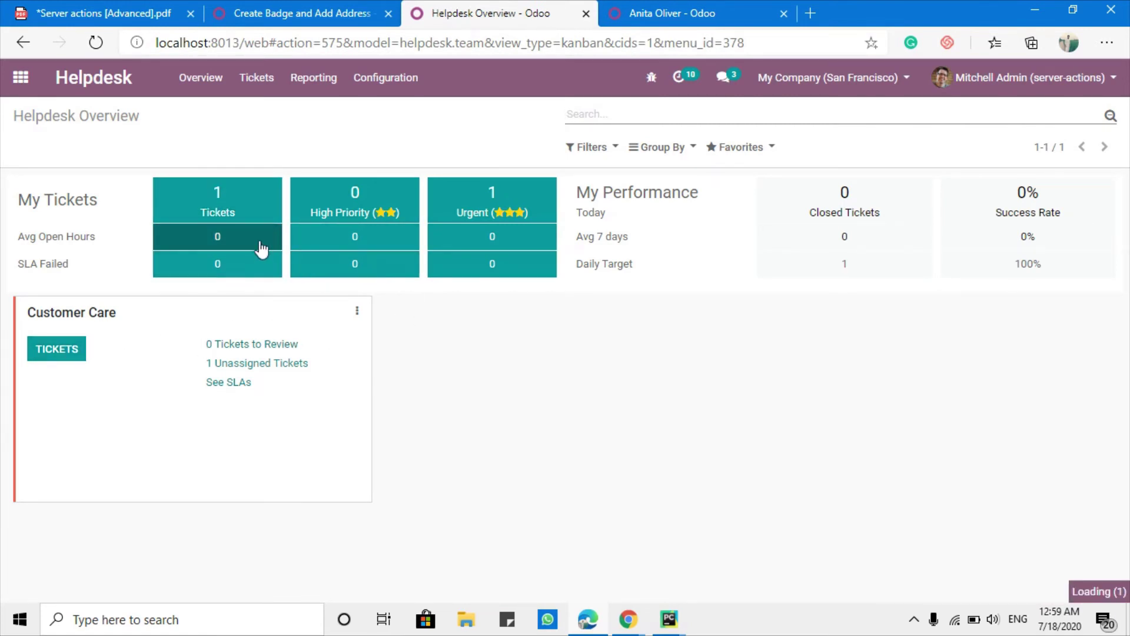
left_click(216, 200)
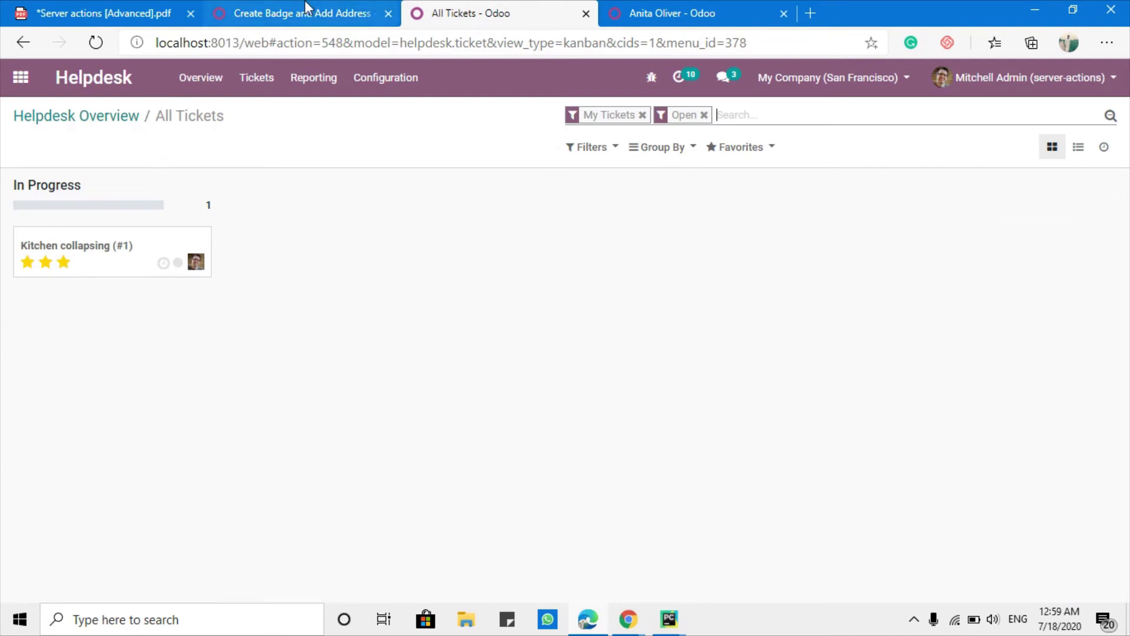
left_click(270, 8)
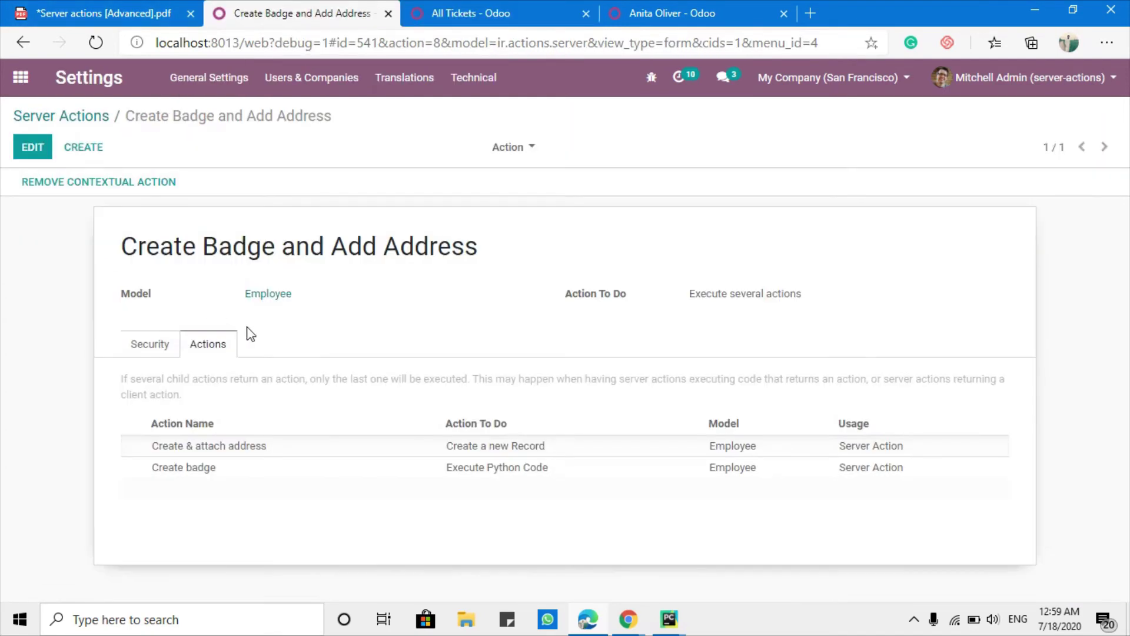
left_click(100, 3)
left_click(285, 4)
Create a new server action named "Add follower on ticket".
left_click(84, 149)
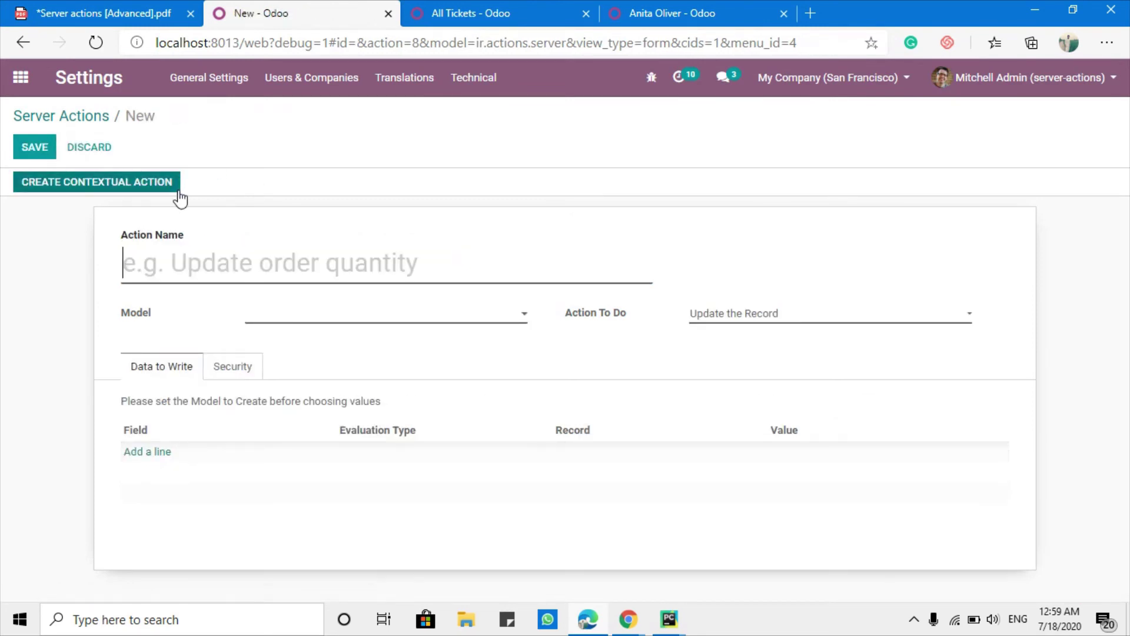
type("Add ")
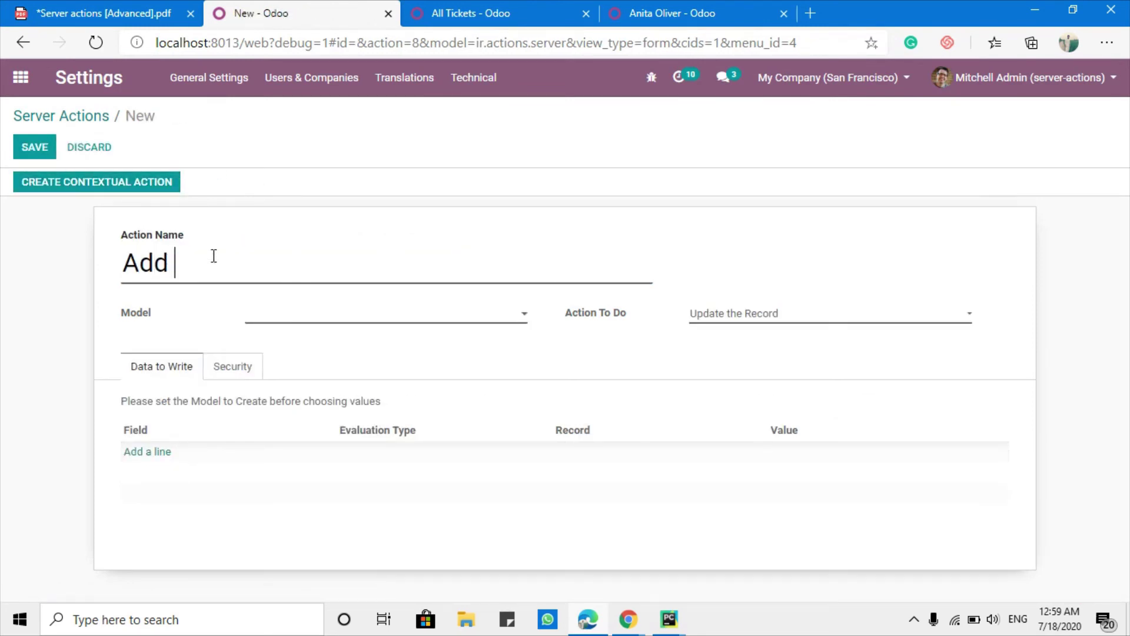
type("followin")
type(" on ticket")
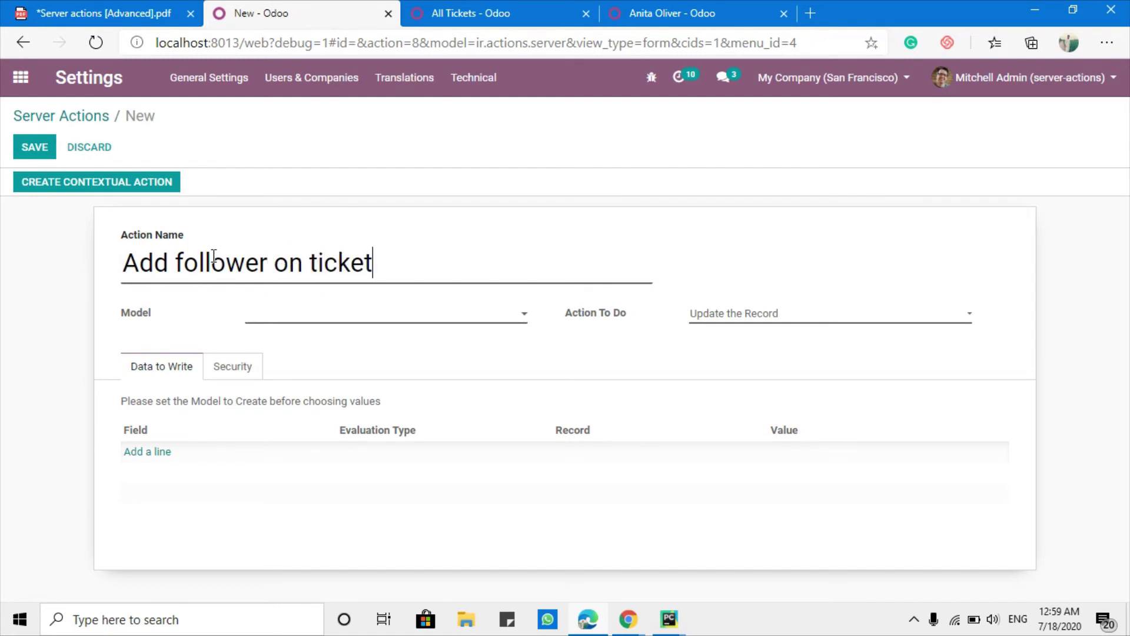
Copy the model name helpdesk.ticket from the tickets page address and set the server action's model to Helpdesk Ticket.
key("ctrl+Tab")
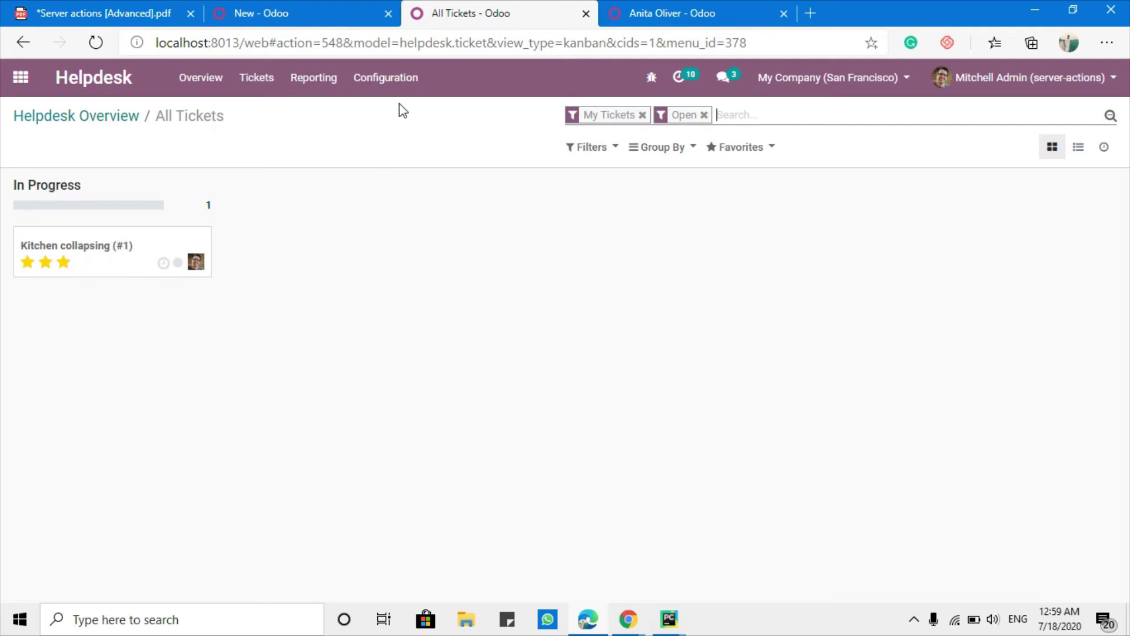
left_click_drag(400, 42, 488, 44)
key("ctrl+c")
left_click(303, 13)
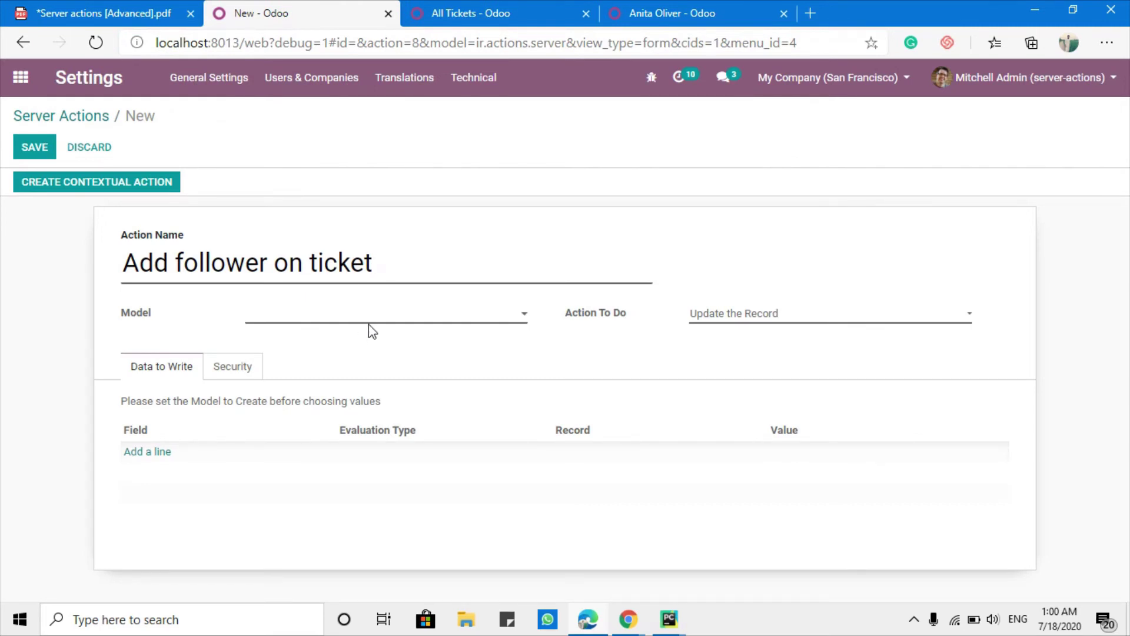
key("ctrl+v")
left_click(347, 335)
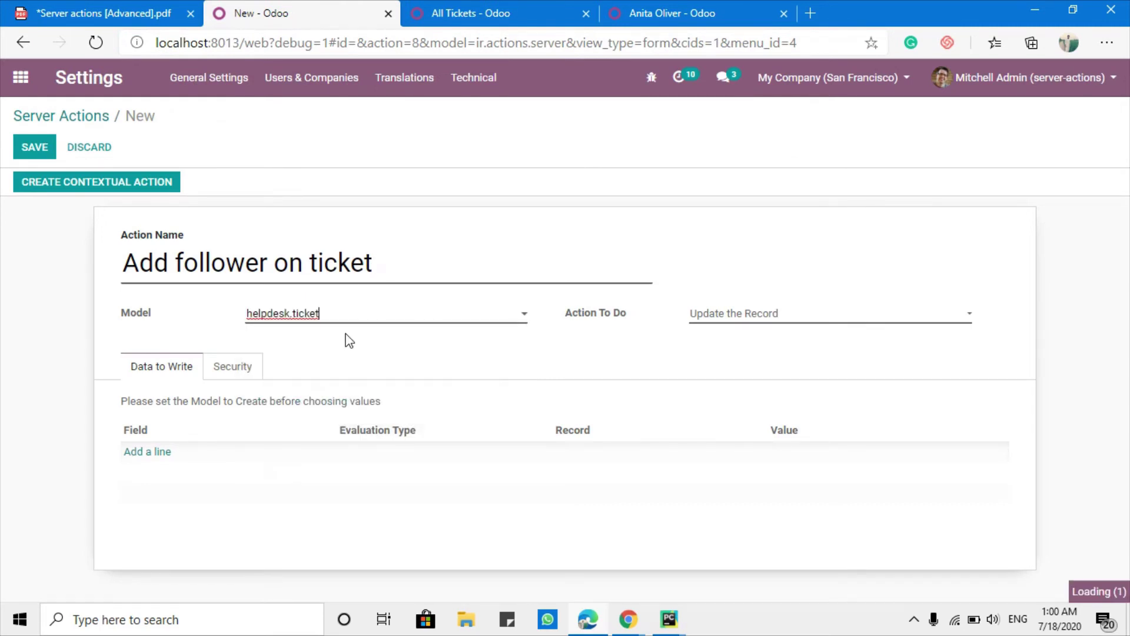
Set Action To Do to Add Followers, with Azure Interior and Deco Addict as the followers.
left_click(769, 312)
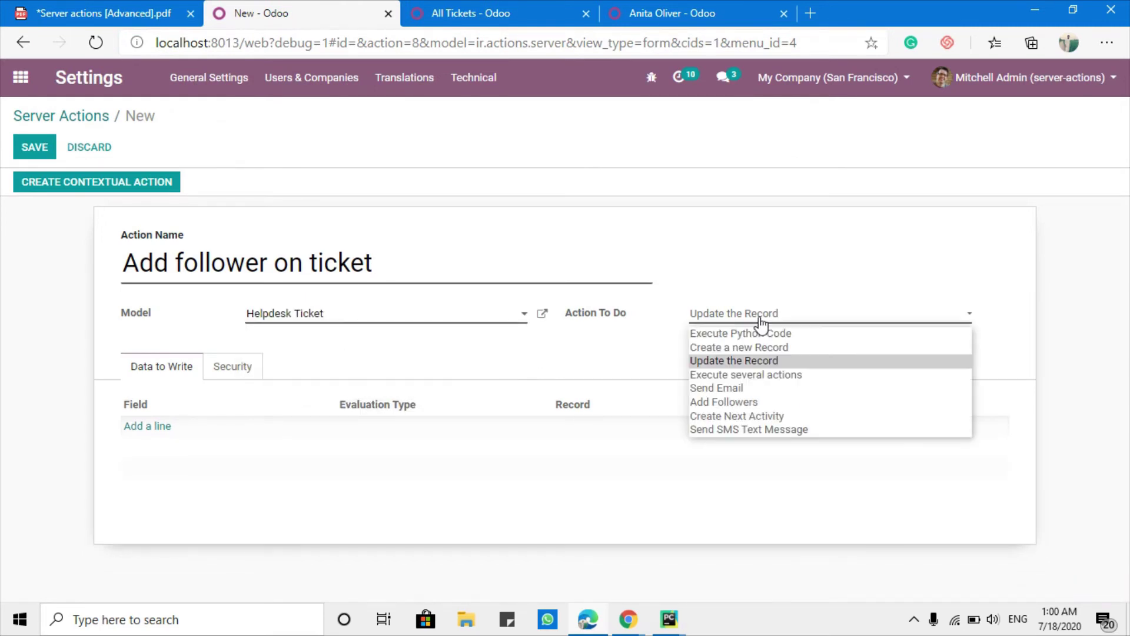
left_click(726, 403)
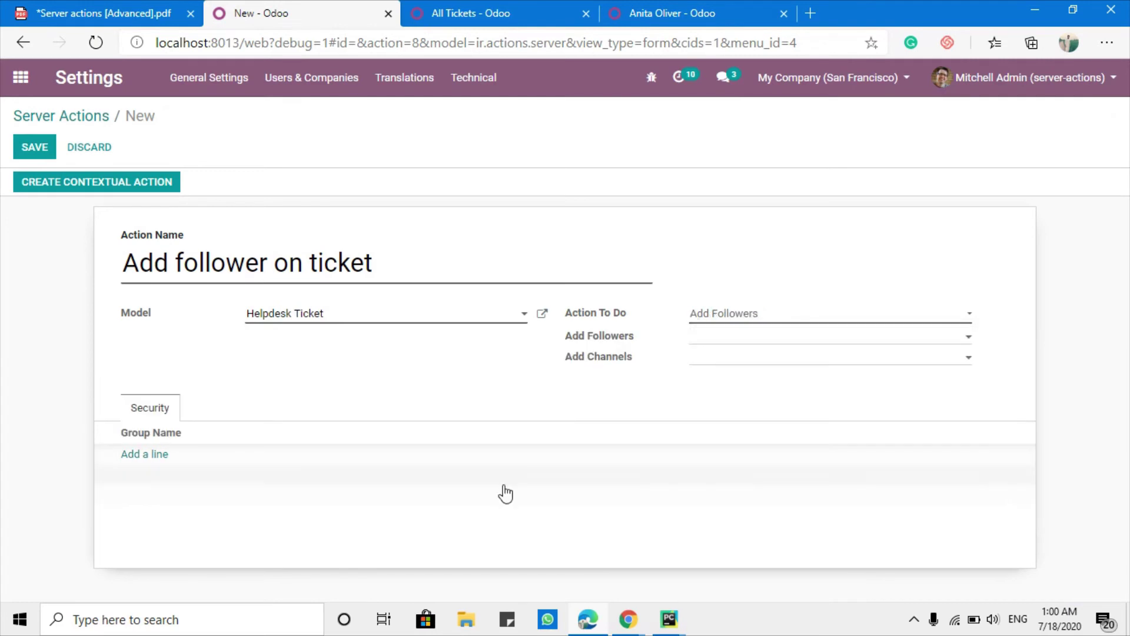
left_click(721, 341)
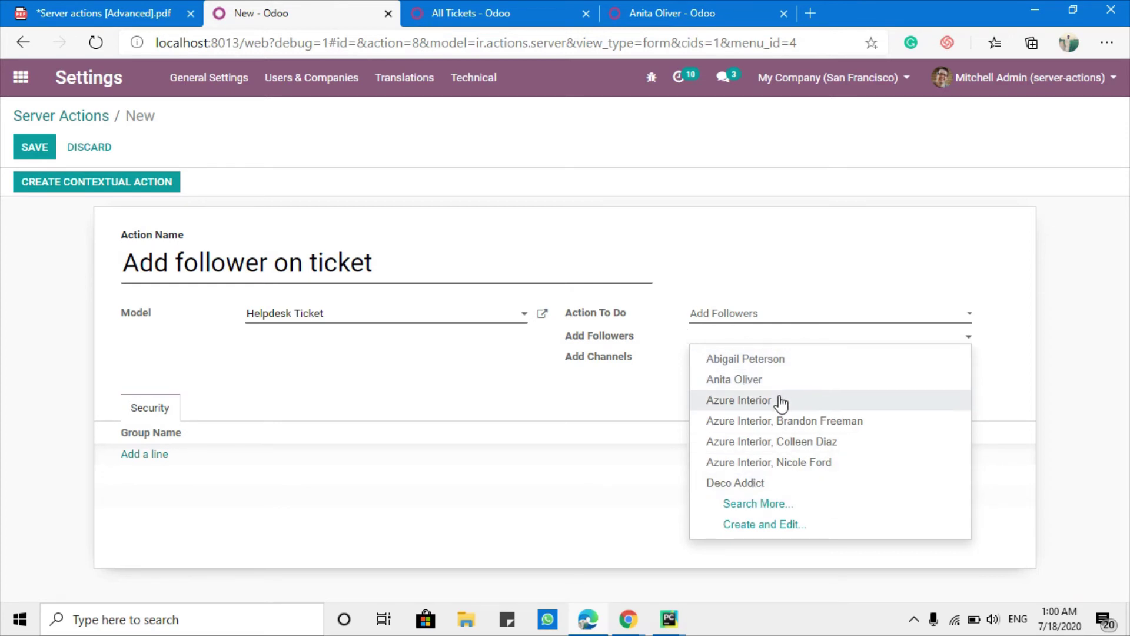
left_click(733, 402)
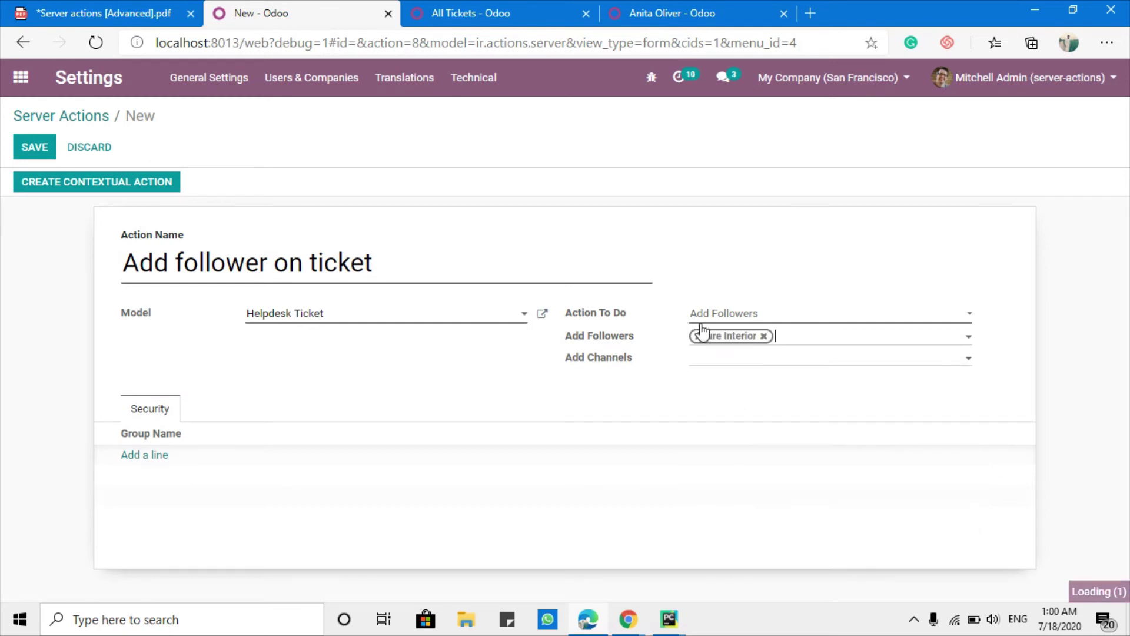
left_click(805, 340)
left_click(827, 464)
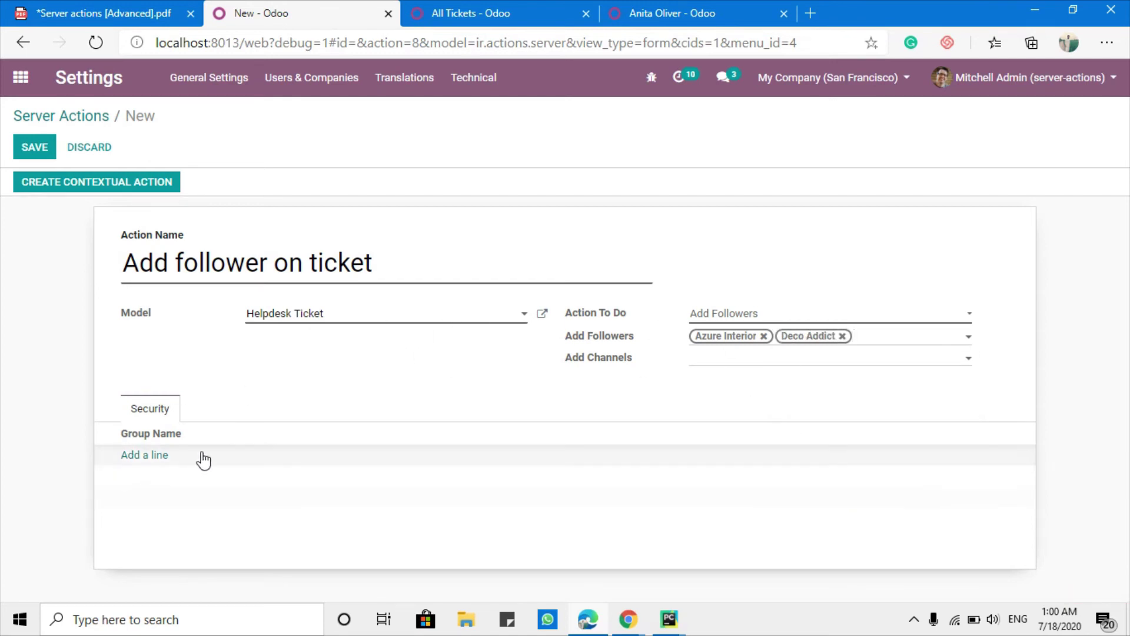
Save the Add follower on ticket action without any channels and create its contextual action.
triple_click(627, 359)
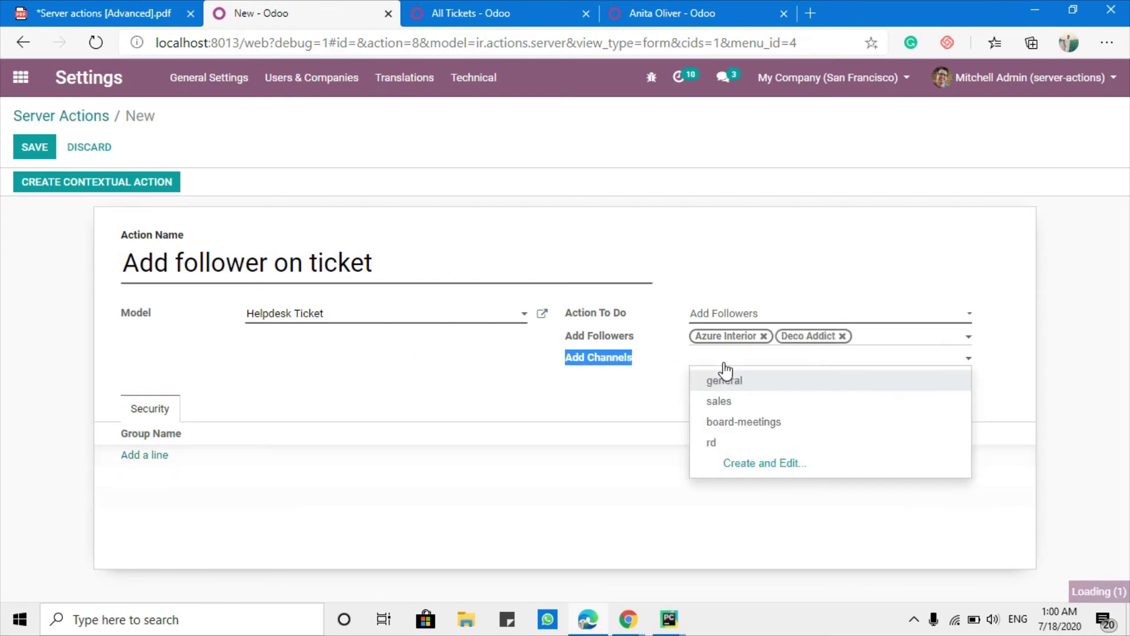
left_click(609, 394)
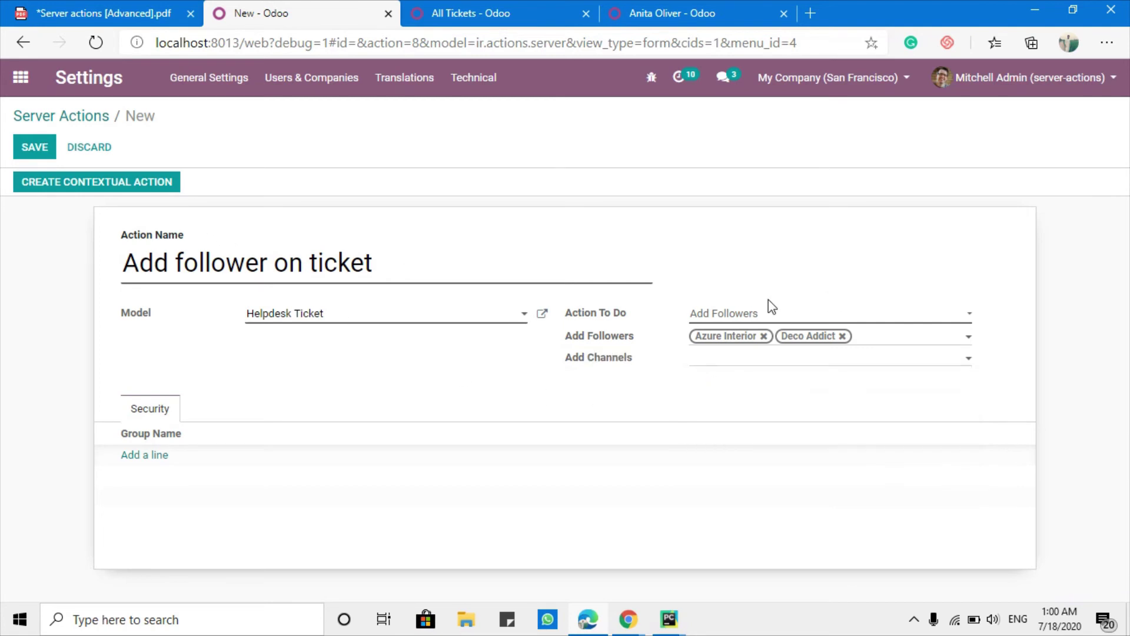
left_click(40, 148)
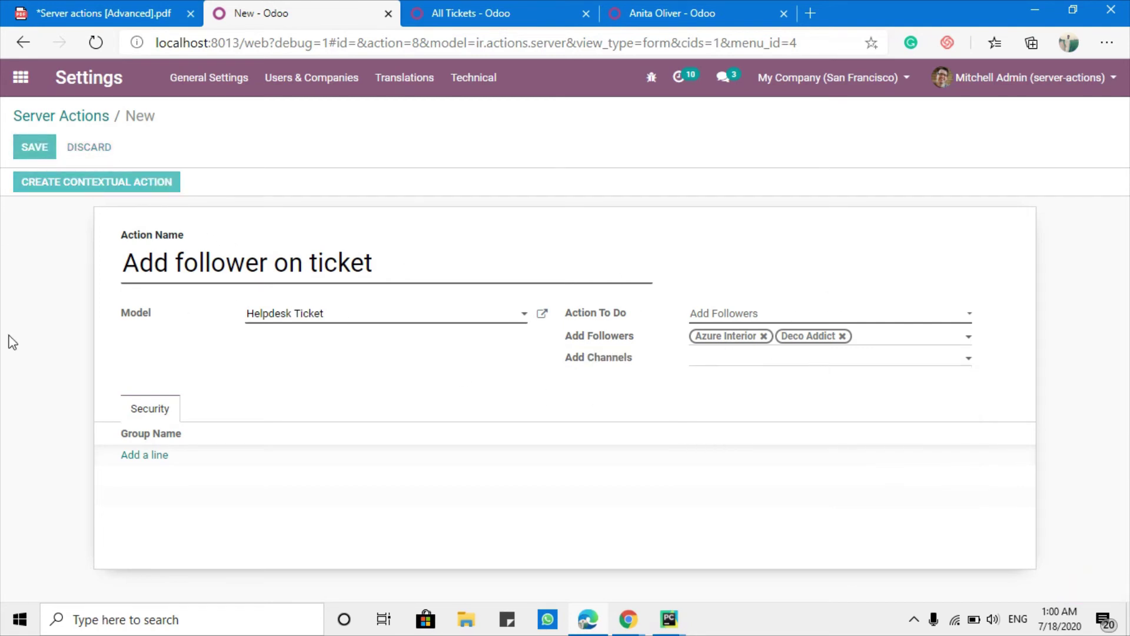
left_click(104, 188)
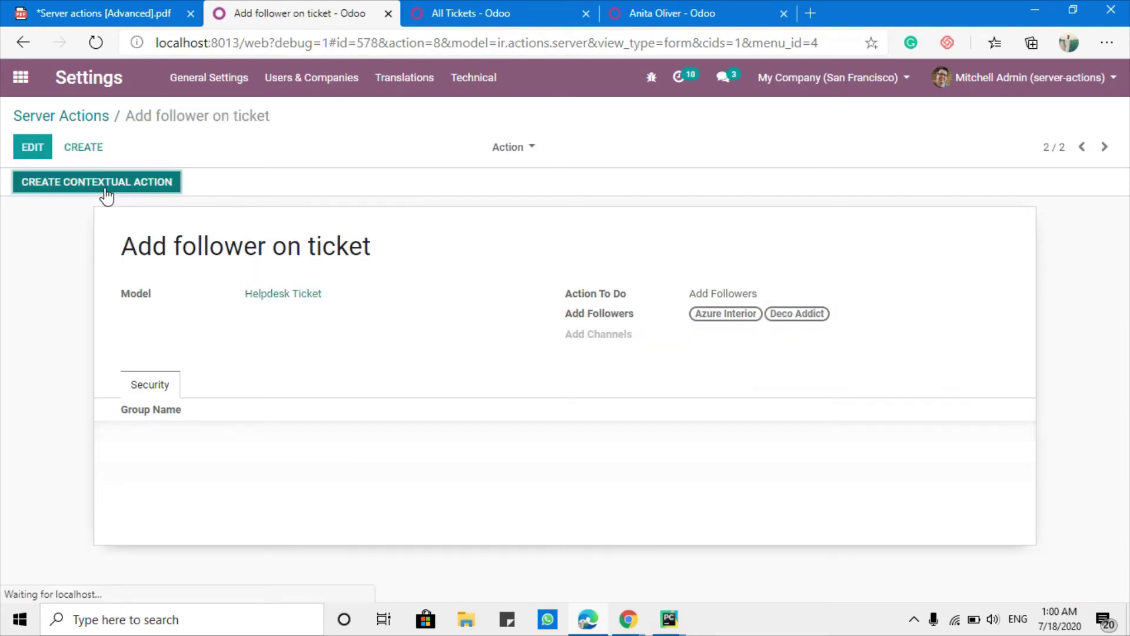
Reload the All Tickets page in Helpdesk so that the new contextual action is loaded.
left_click(490, 7)
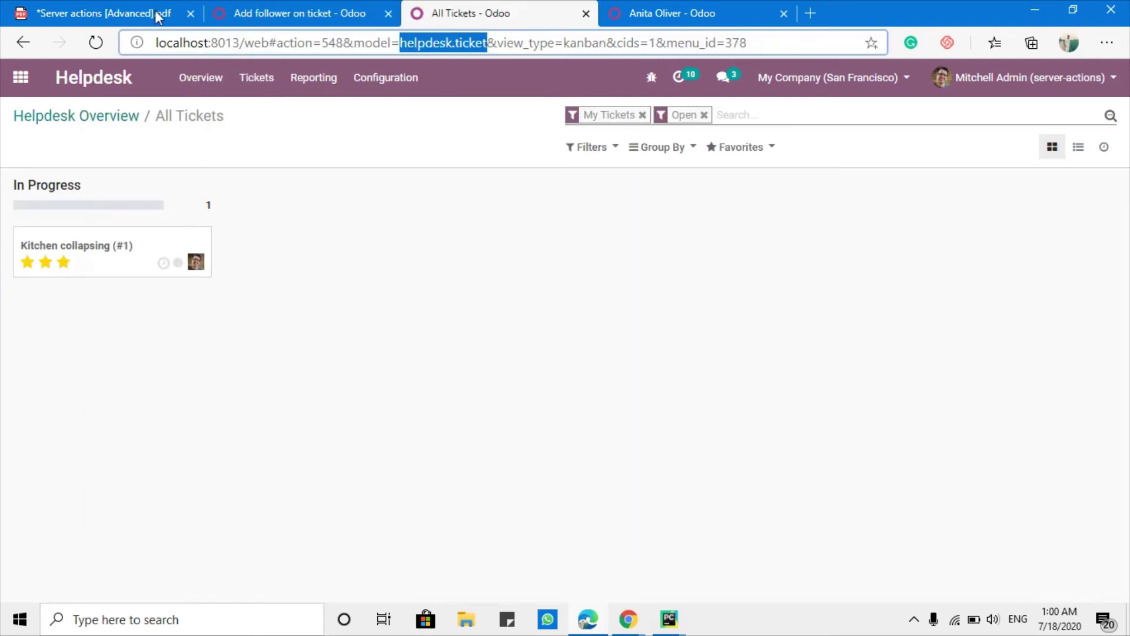
left_click(94, 43)
left_click(292, 6)
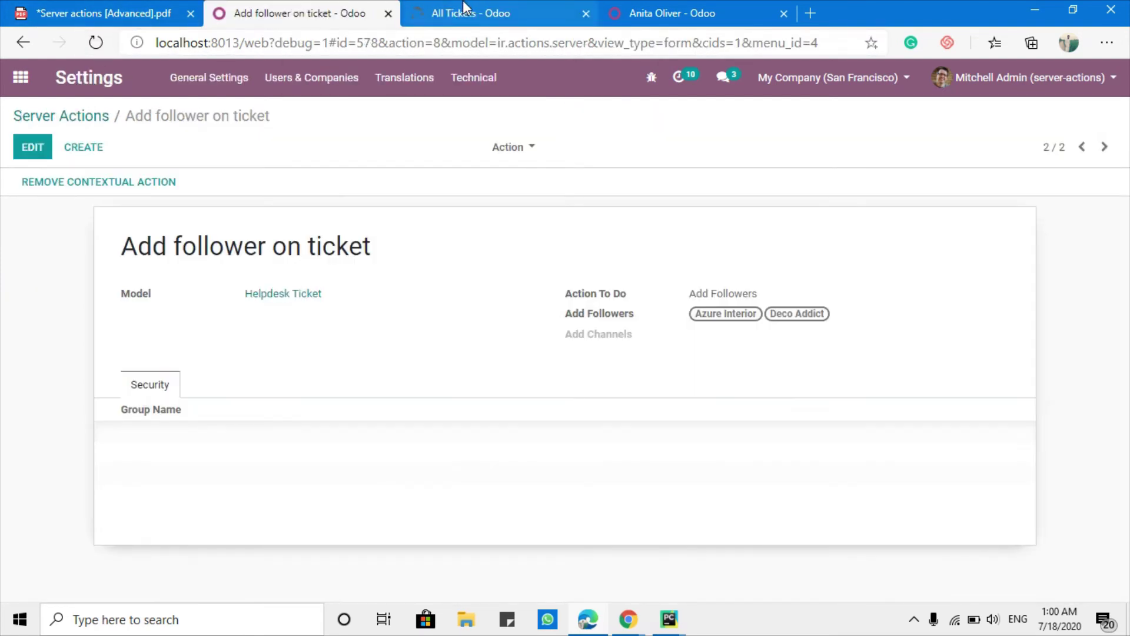
left_click(462, 6)
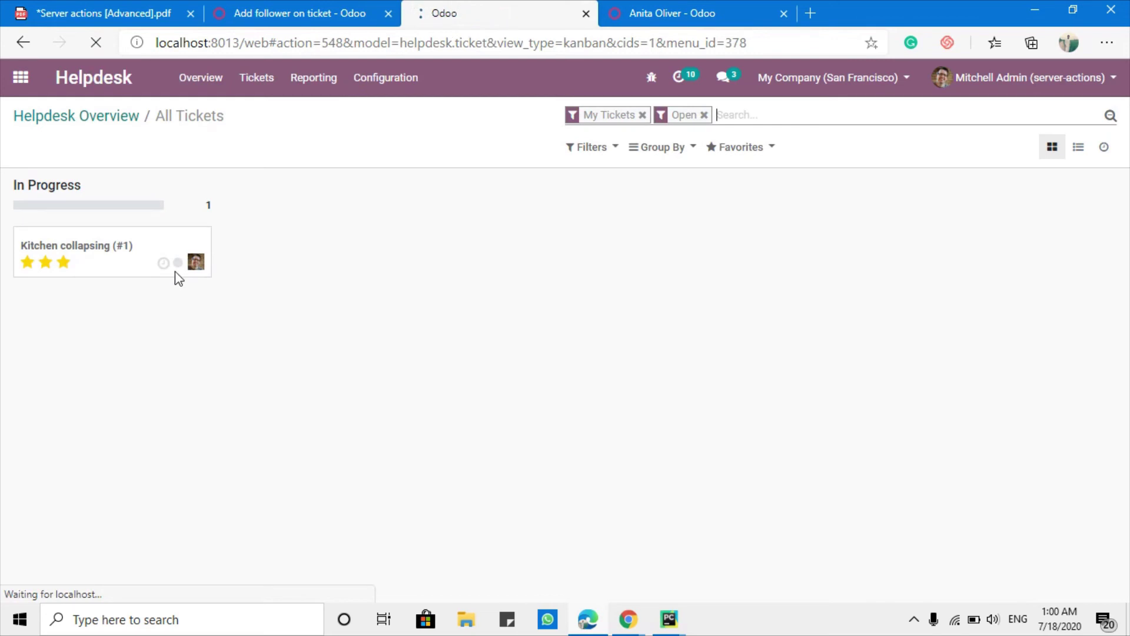
left_click(348, 7)
left_click(451, 6)
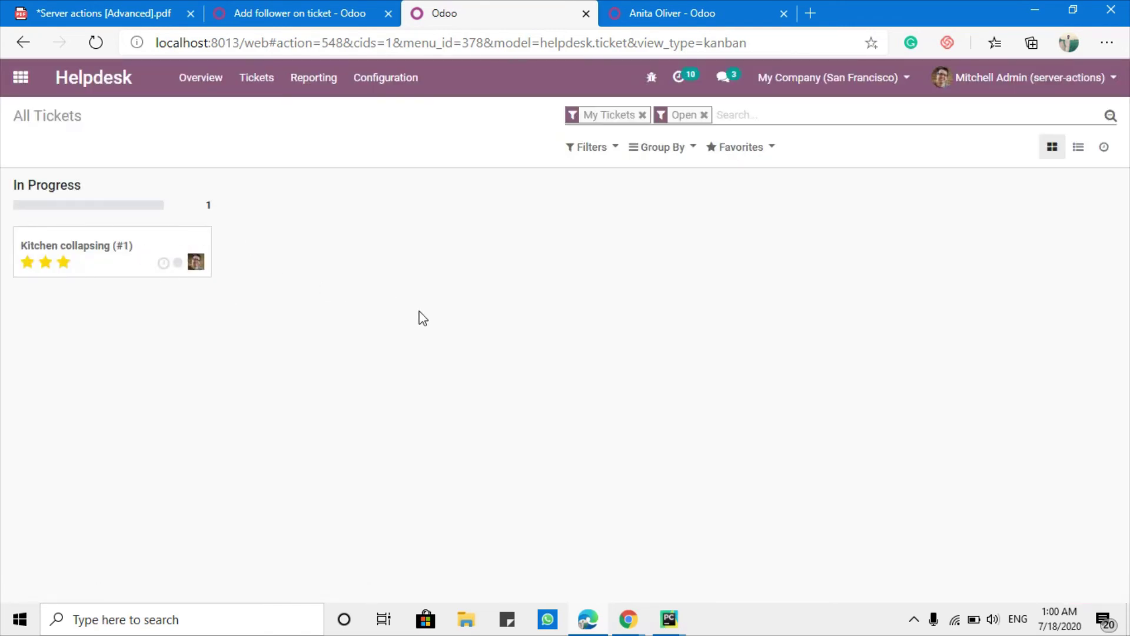
Open the Kitchen collapsing ticket and check its current followers.
scroll(496, 437, "down", 1)
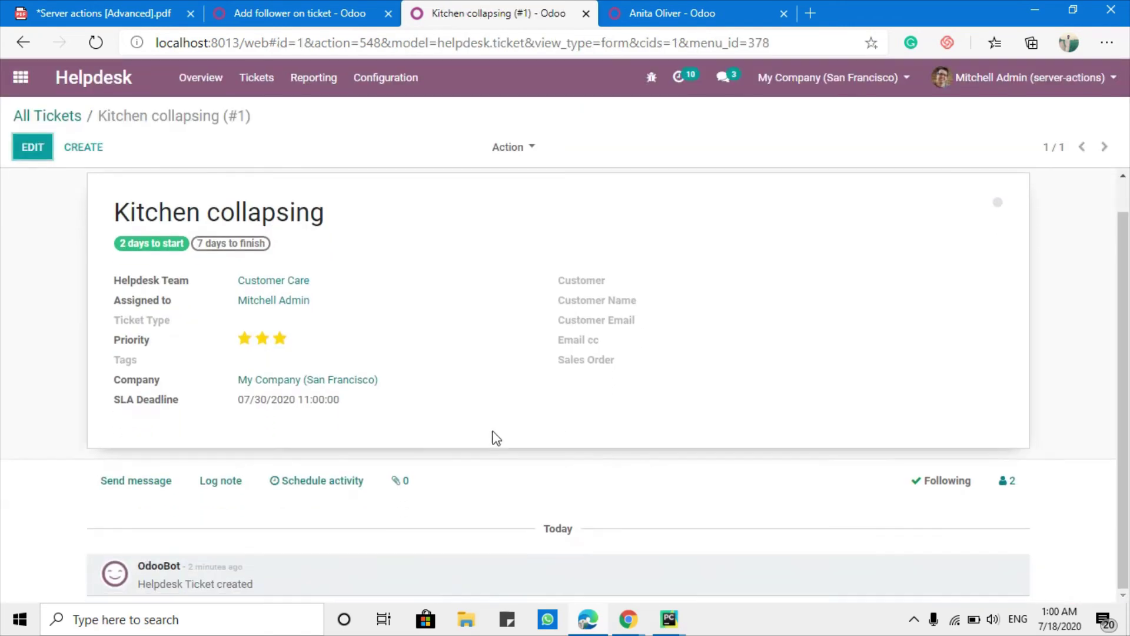
left_click(1010, 481)
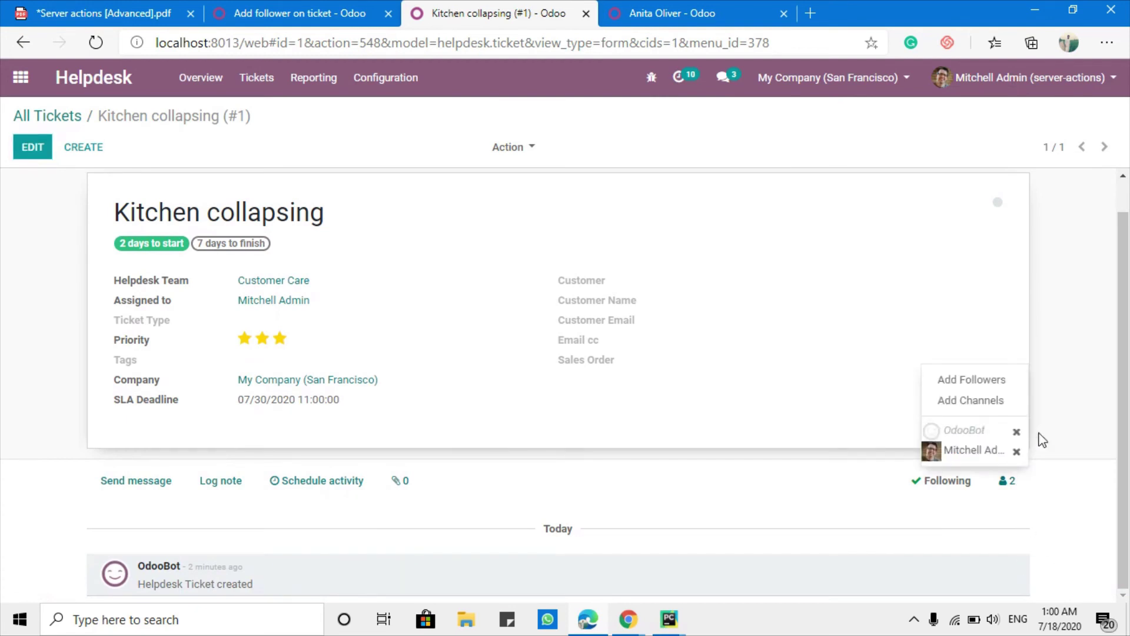
scroll(380, 355, "up", 1)
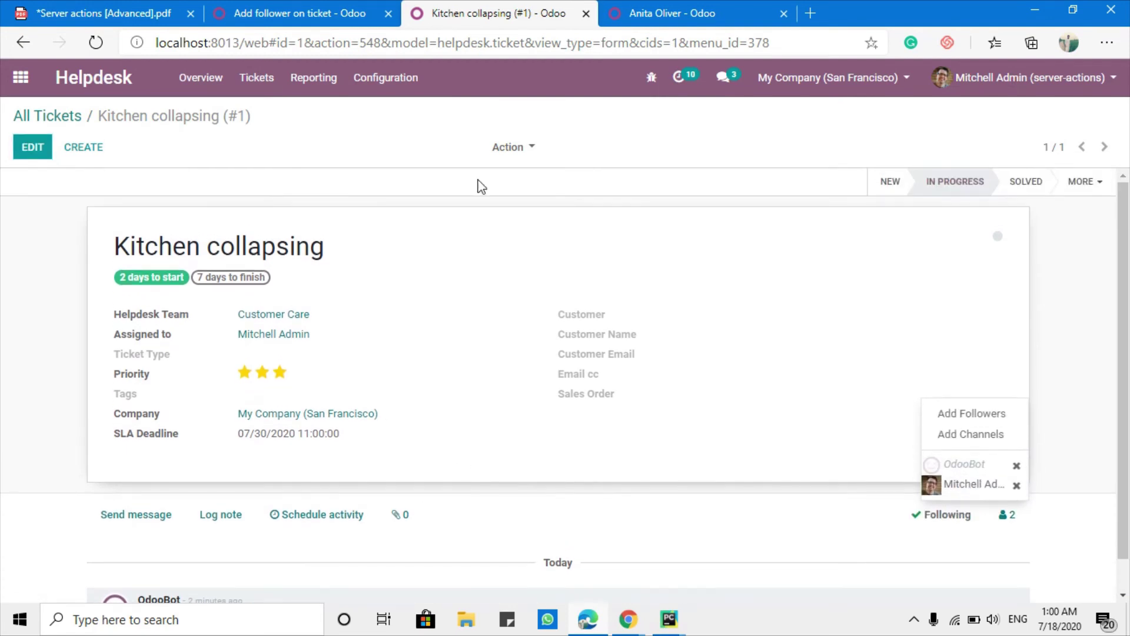
Run the Add follower on ticket action on the Kitchen collapsing ticket and check its followers before returning to All Tickets.
left_click(508, 148)
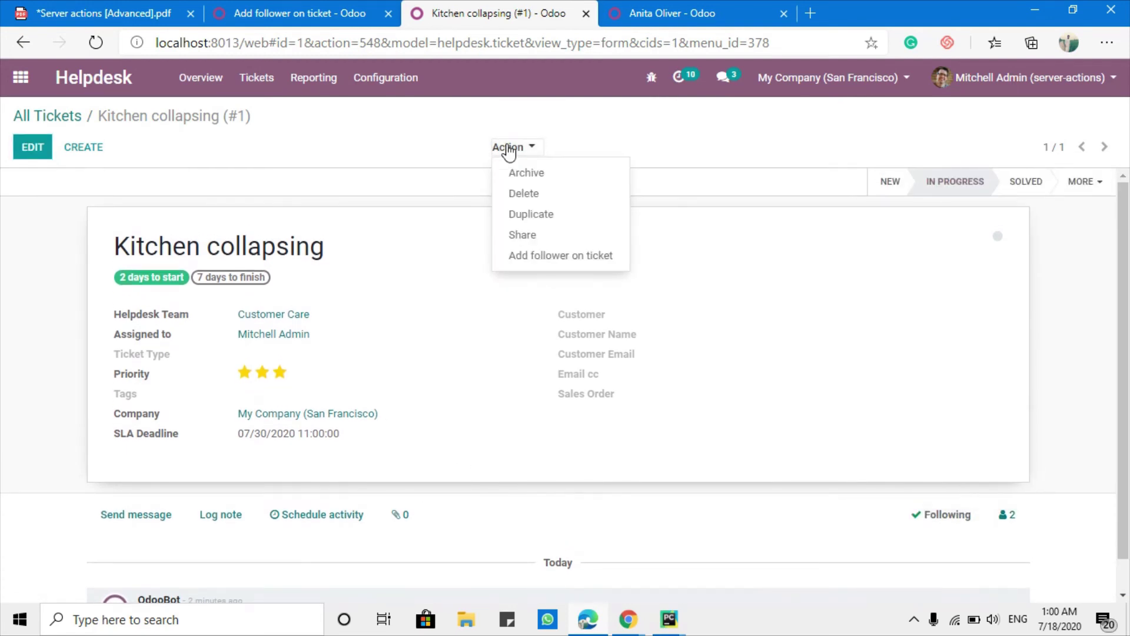
left_click(537, 255)
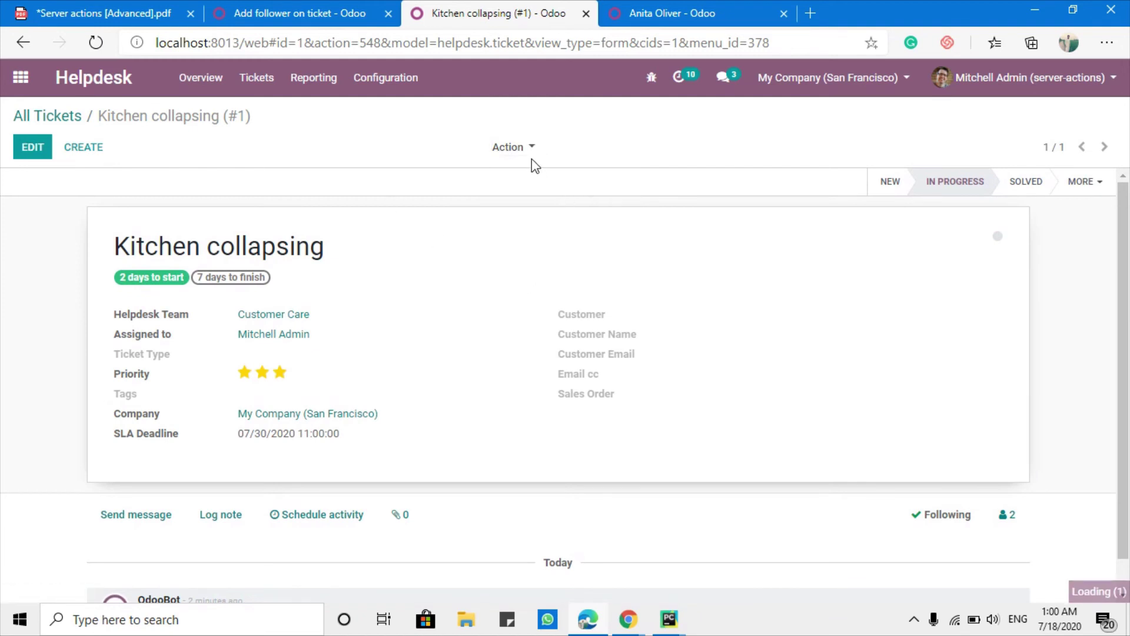
left_click(1007, 515)
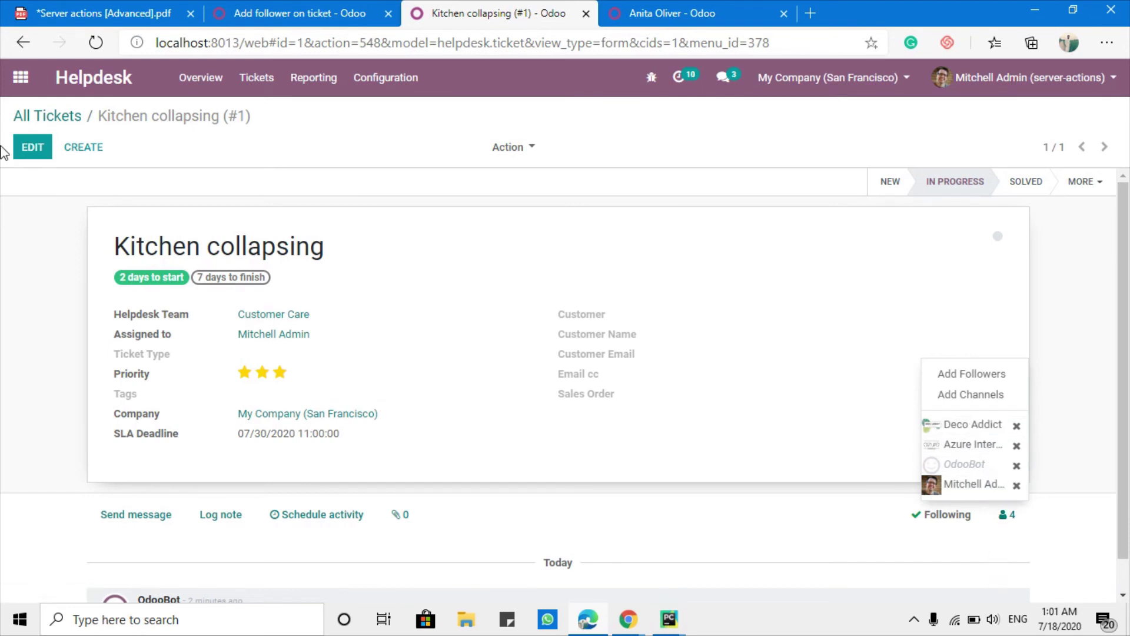
left_click(59, 116)
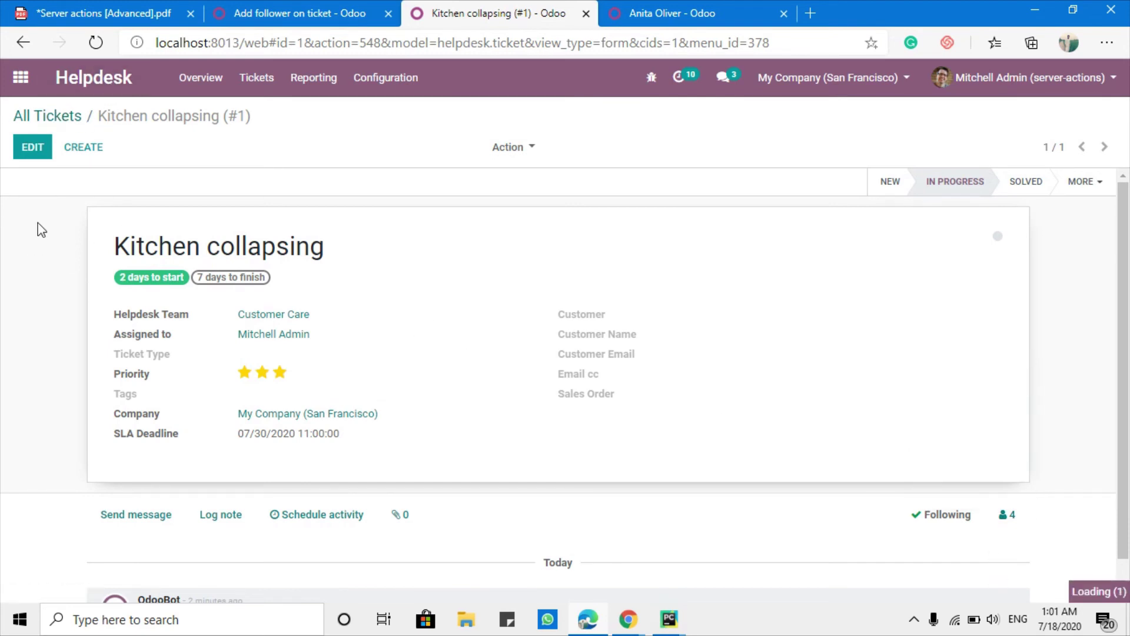
Show All Tickets as a list, select all tickets and check which actions can be run on them.
left_click(1078, 151)
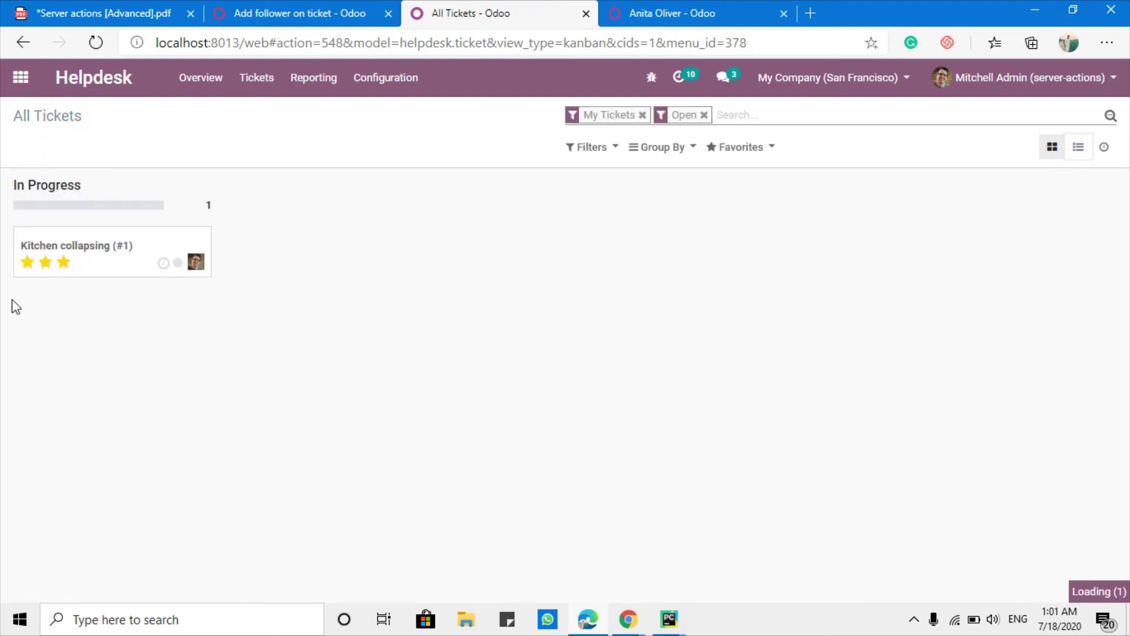
left_click(18, 186)
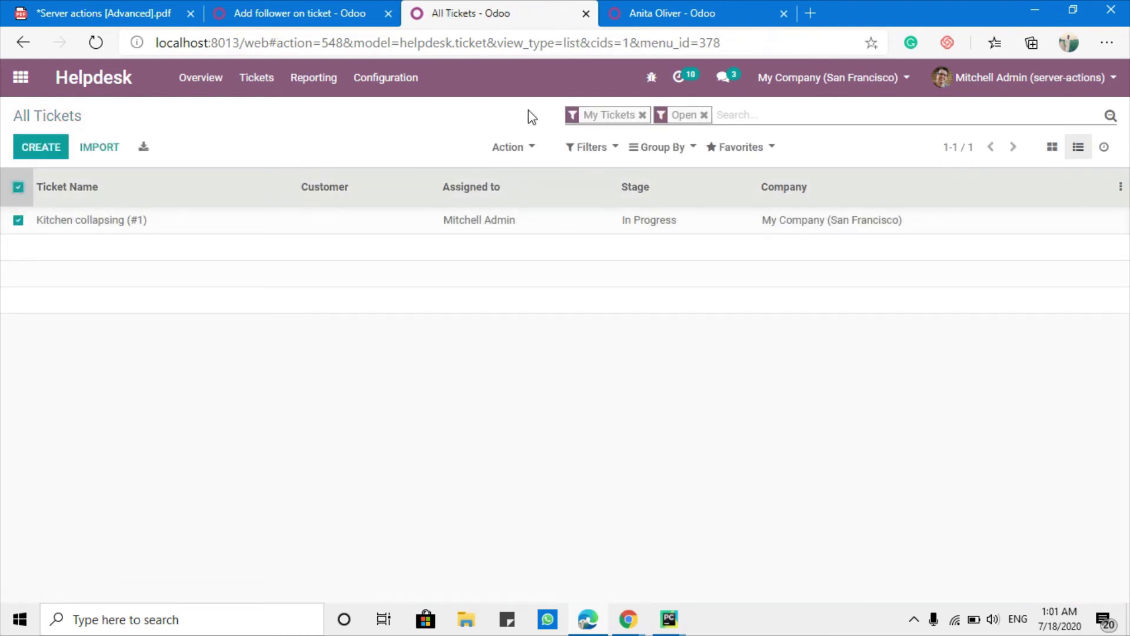
left_click(528, 151)
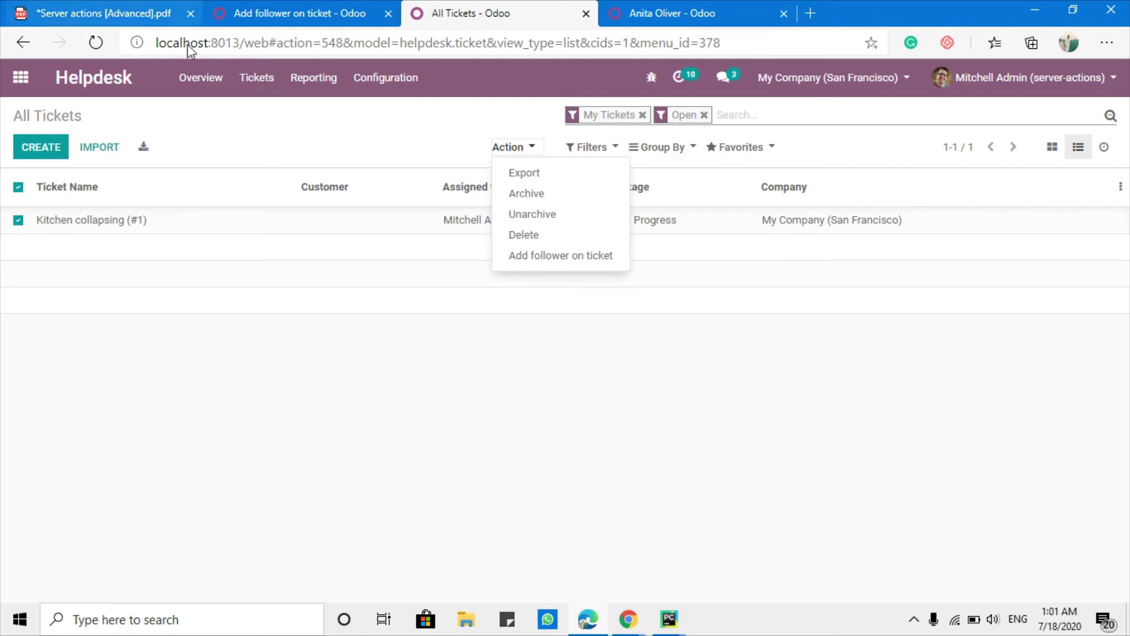
Review the Create Next Activity and Send SMS Text Message entries in the Server actions [Advanced] PDF.
left_click(126, 9)
triple_click(227, 516)
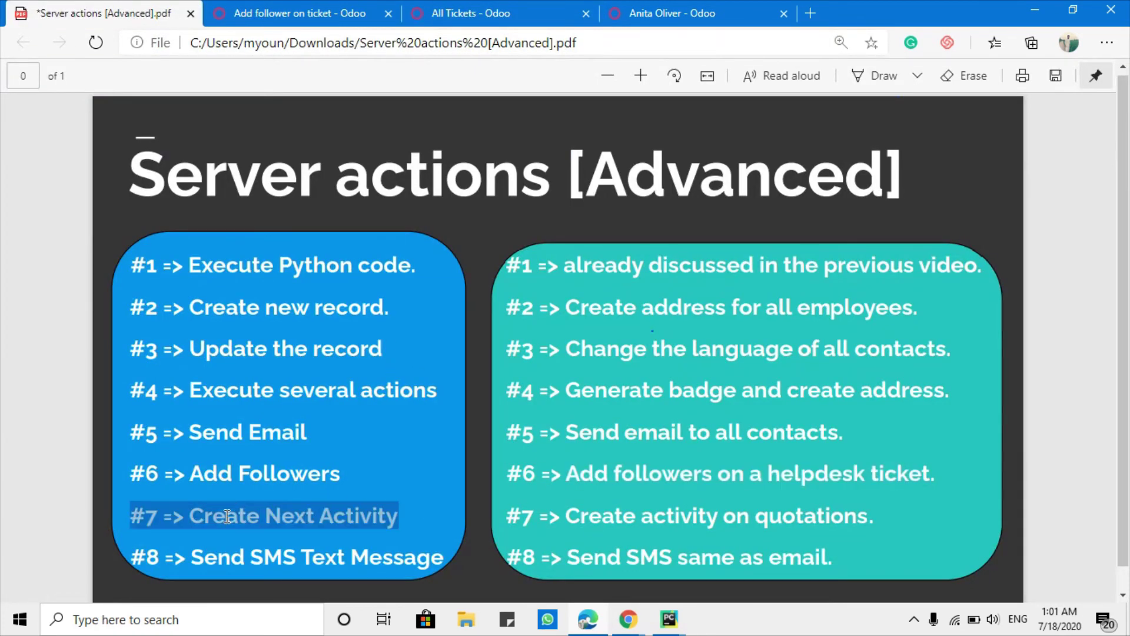
left_click(232, 516)
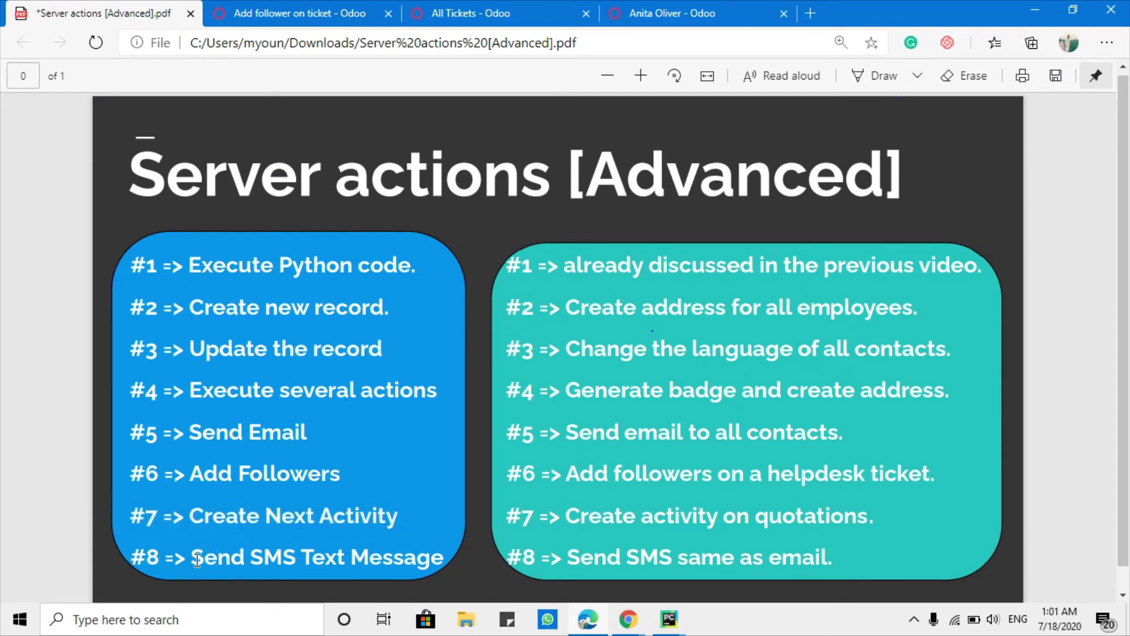
left_click_drag(197, 560, 445, 568)
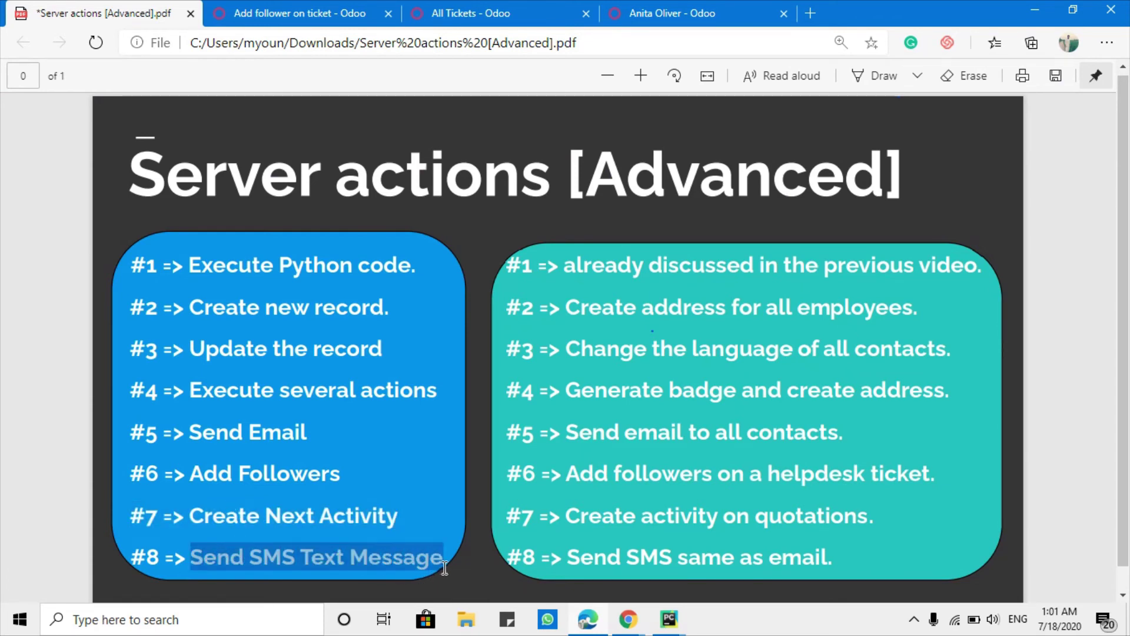
triple_click(308, 549)
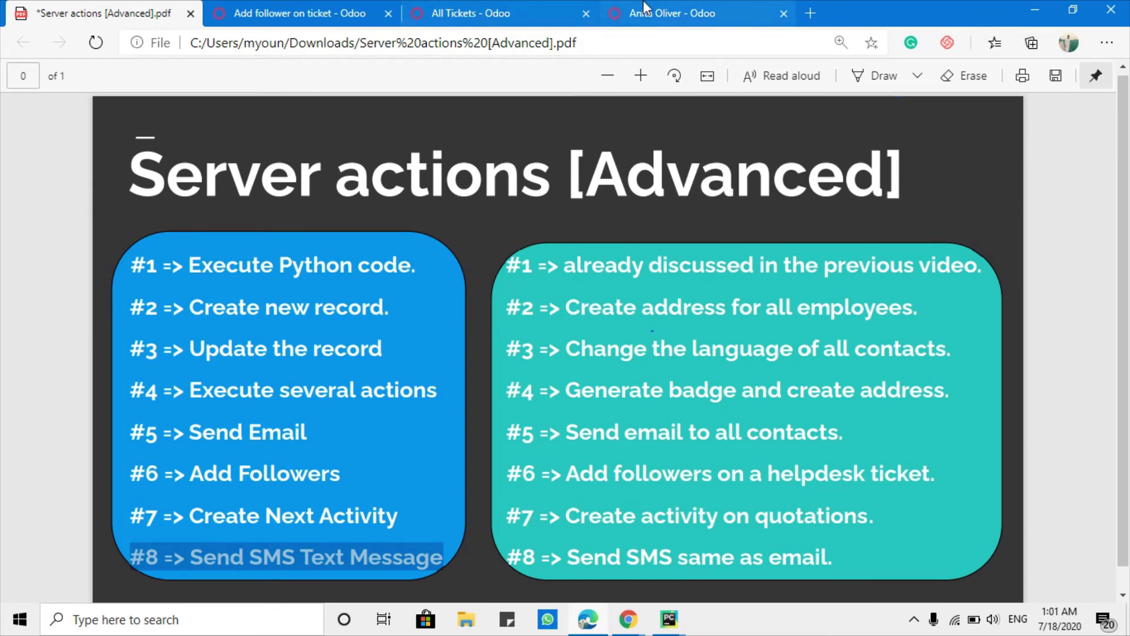
triple_click(709, 560)
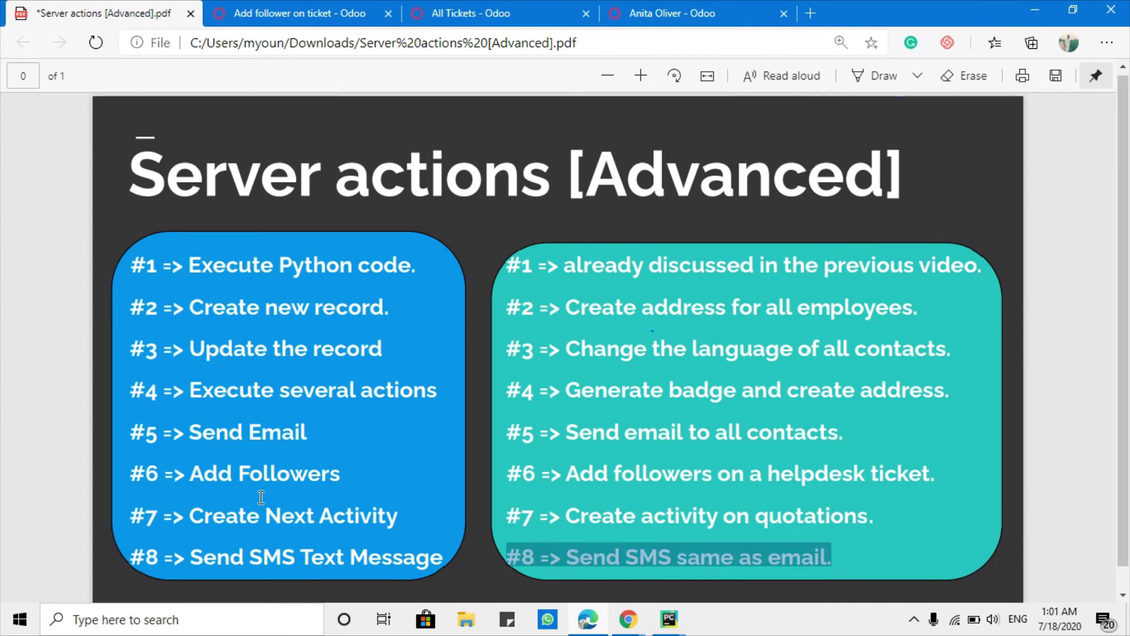
Review the Create Next Activity entry and its quotations example in the PDF outline.
double_click(251, 513)
triple_click(251, 513)
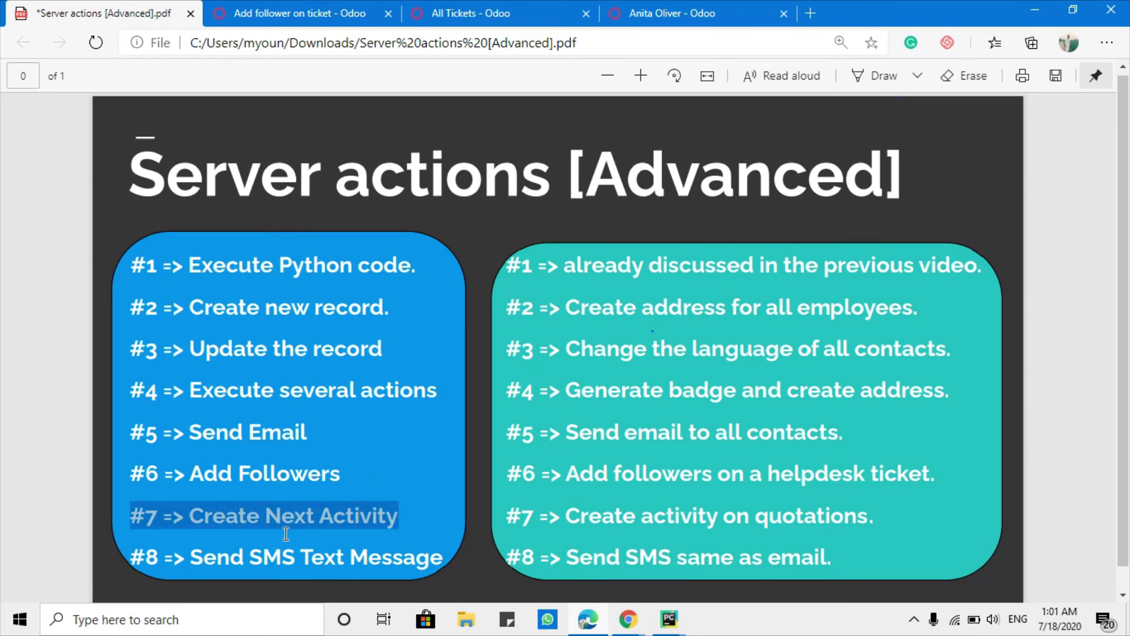
triple_click(247, 510)
triple_click(731, 509)
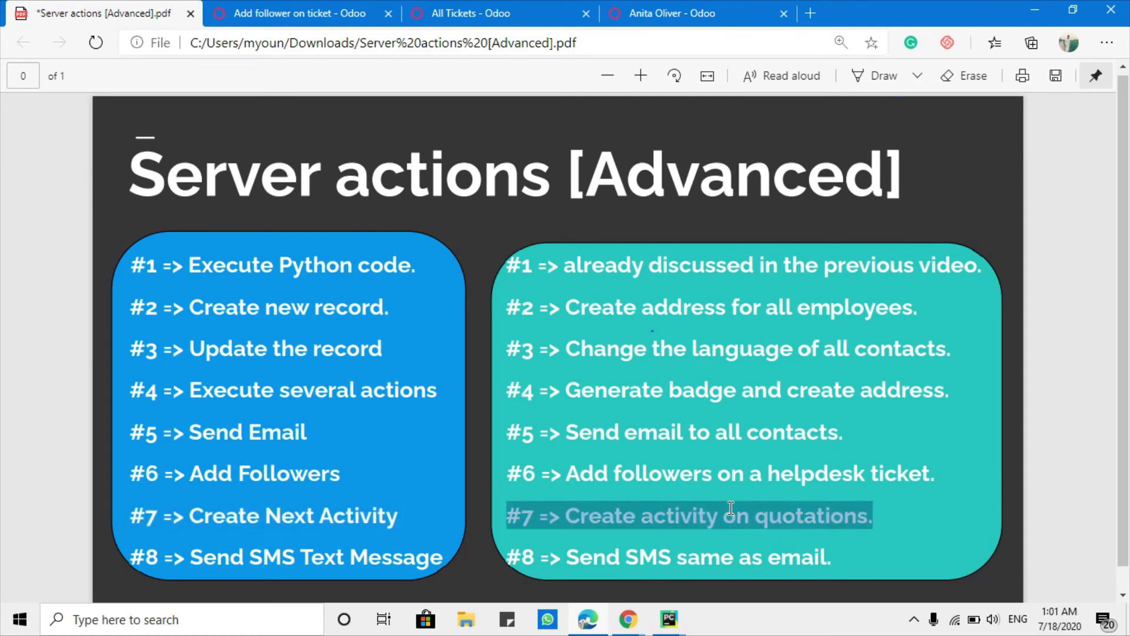
left_click(730, 509)
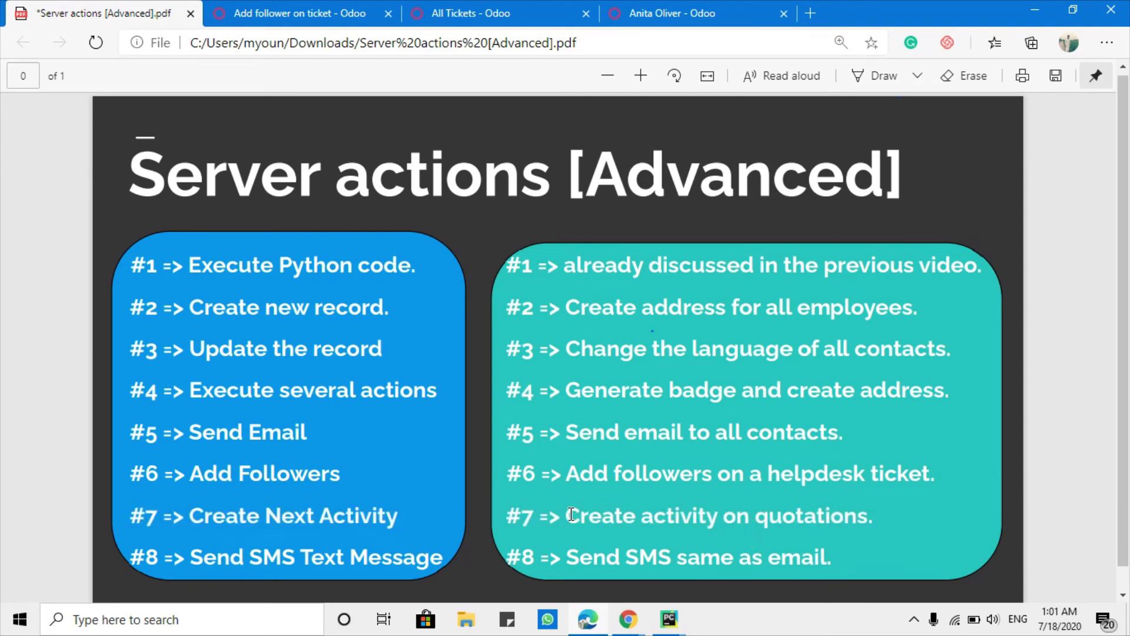
left_click_drag(571, 514, 861, 530)
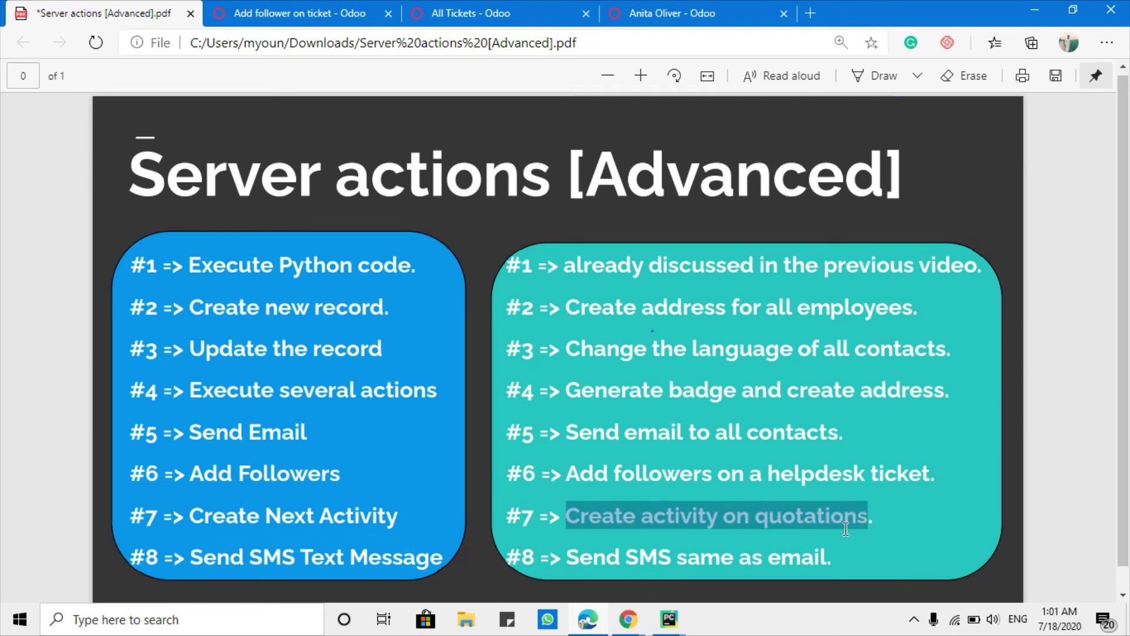
left_click(825, 526)
double_click(825, 526)
Open the Quotations list in Sales, select all quotations and check which actions are available for them.
left_click(300, 13)
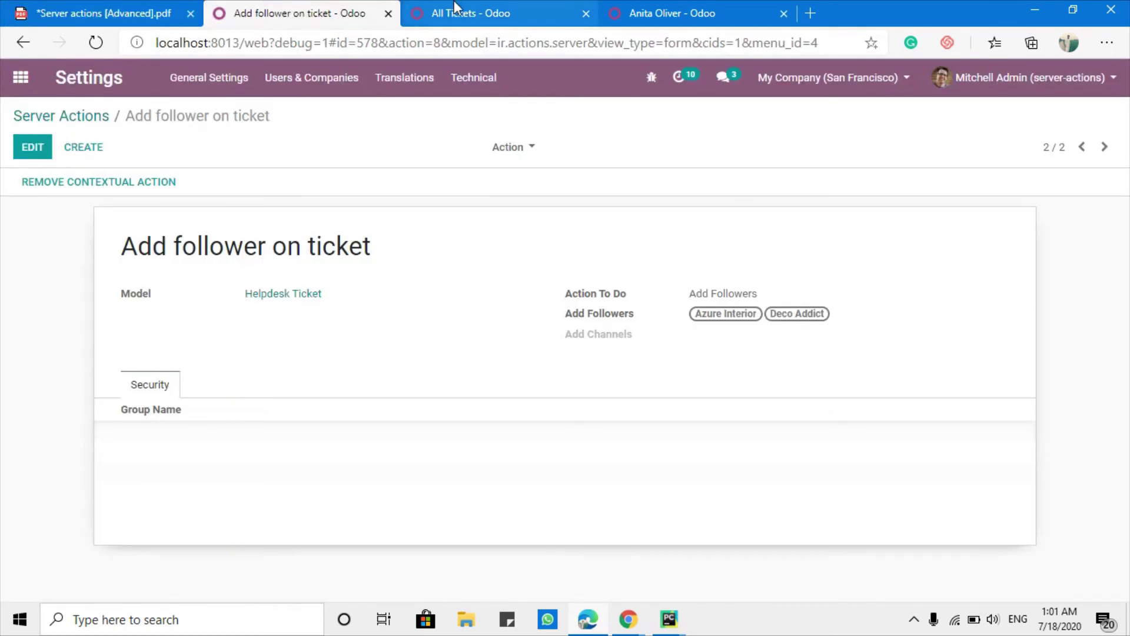
left_click(454, 4)
left_click(21, 78)
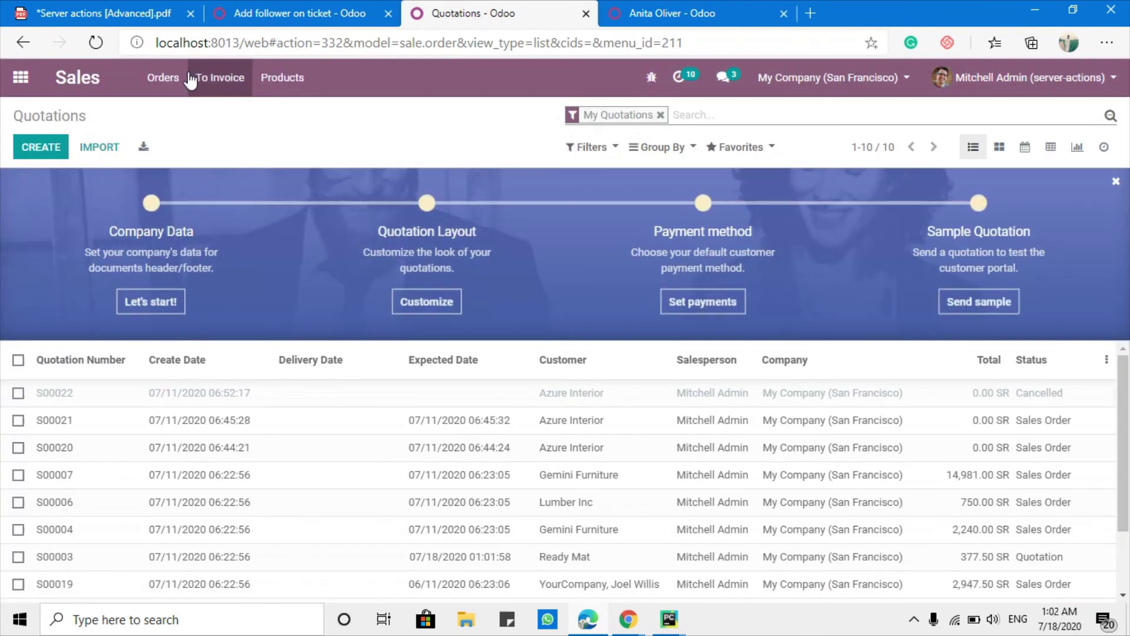
left_click(168, 78)
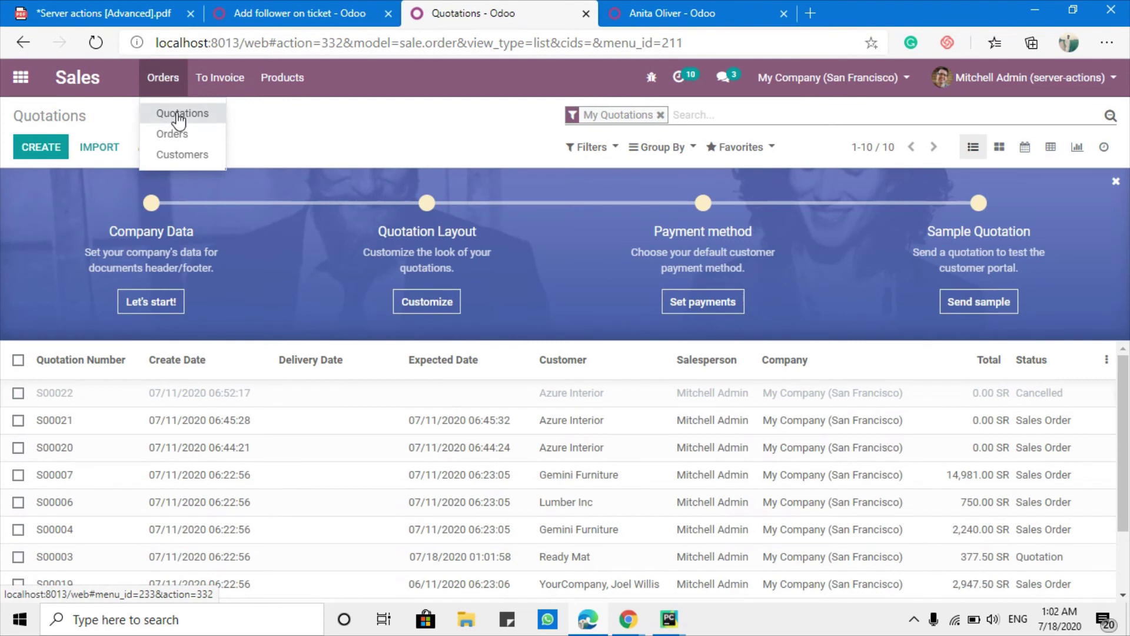
left_click(167, 114)
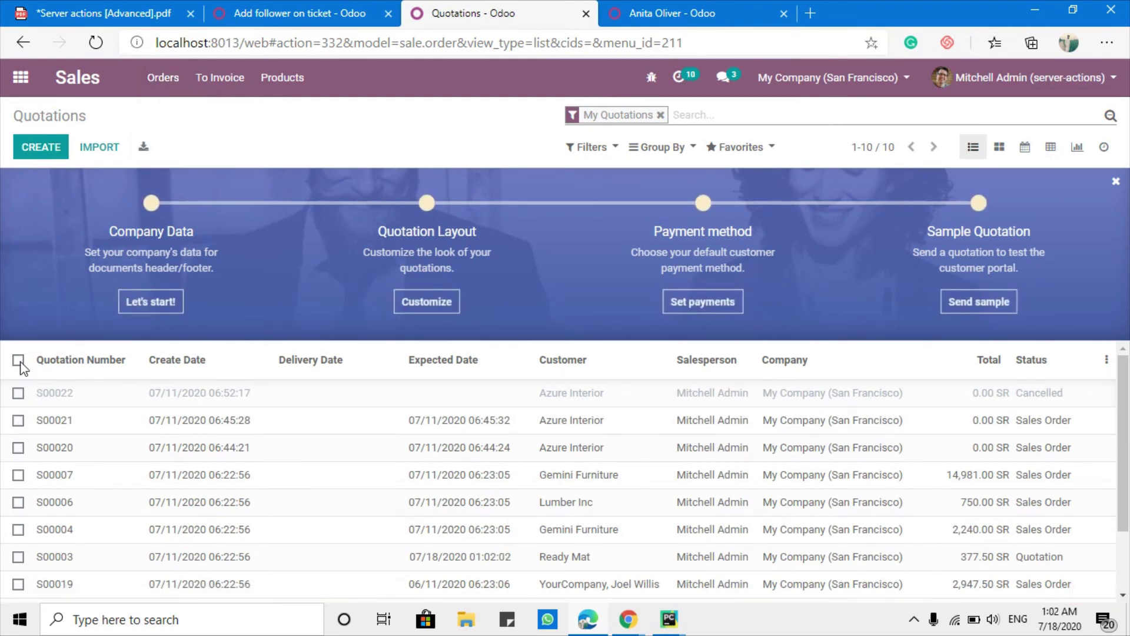
left_click(18, 359)
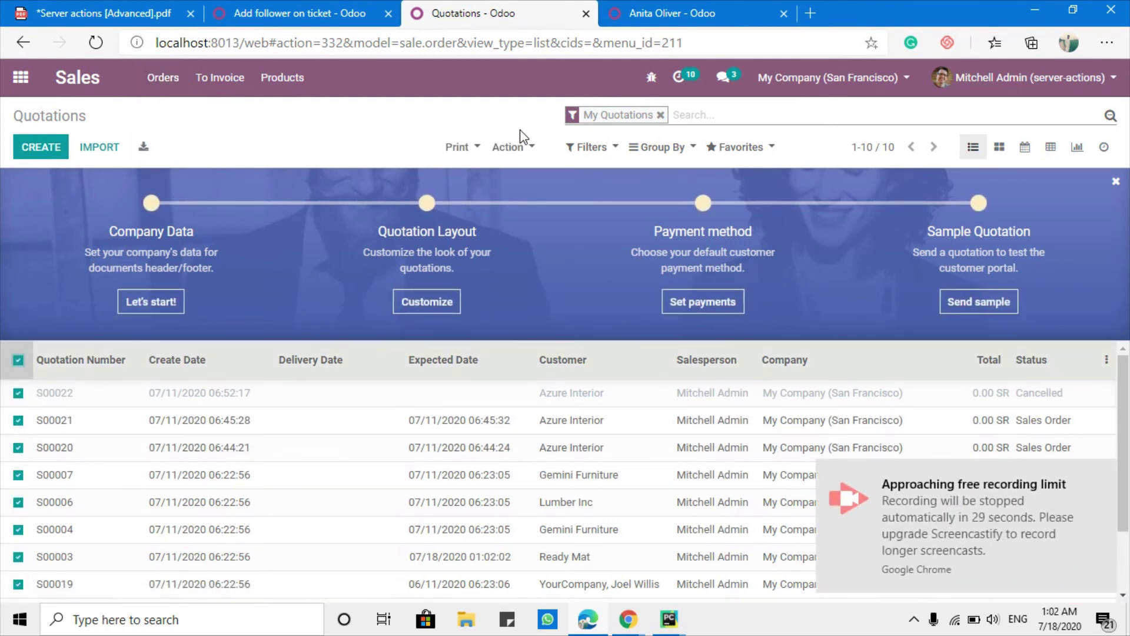
left_click(512, 146)
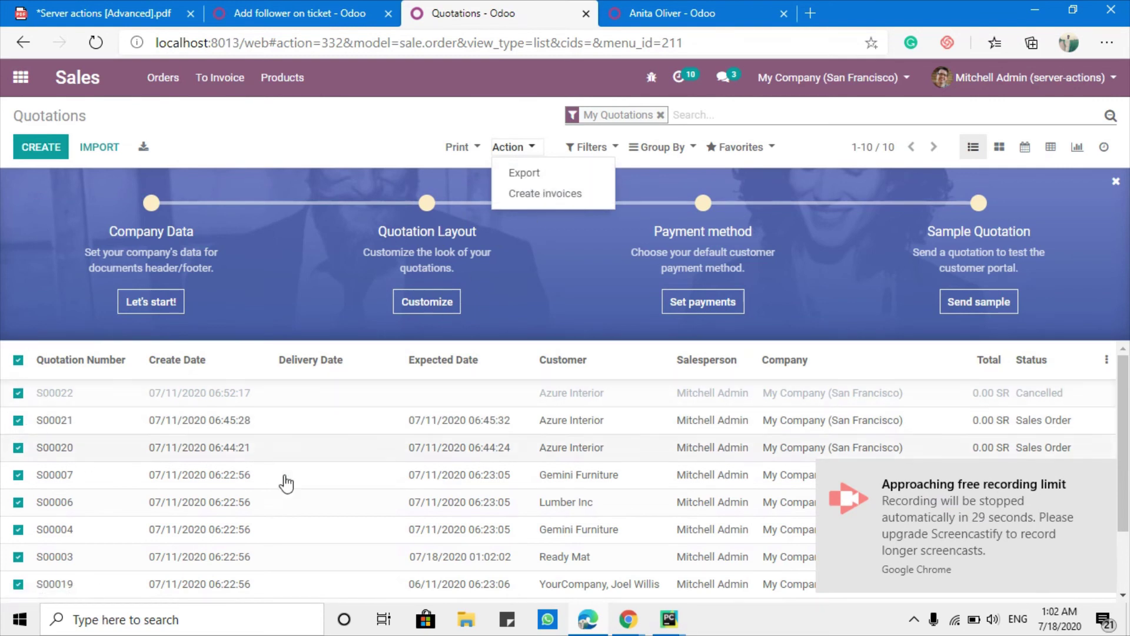
Start a new server action in Settings and name it "Create Next activity".
left_click(304, 7)
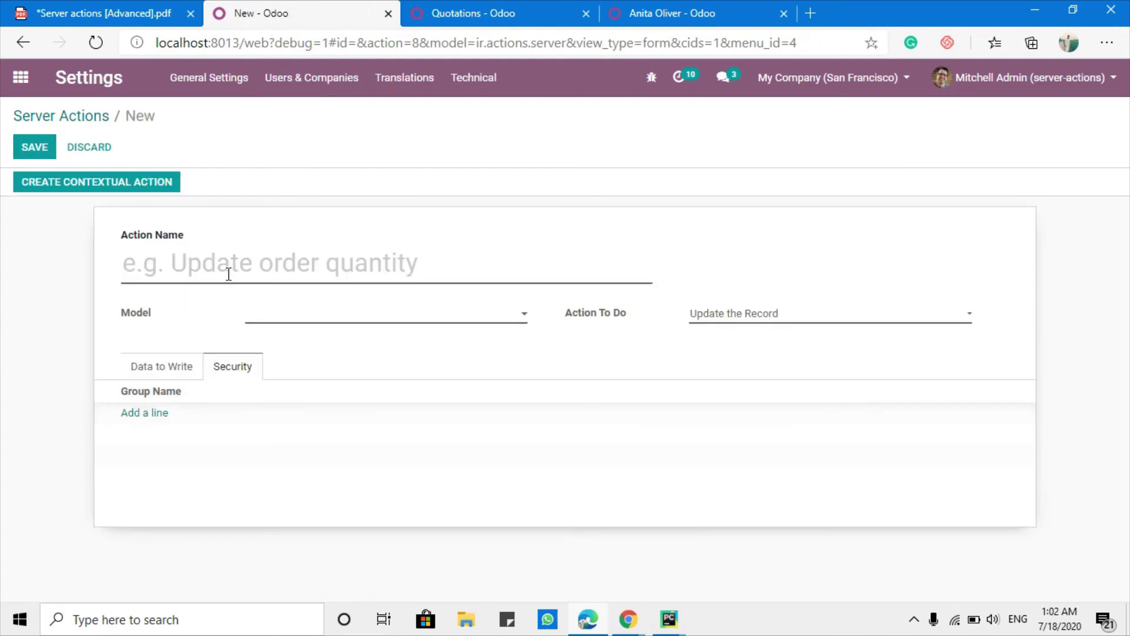
type("Create Ne")
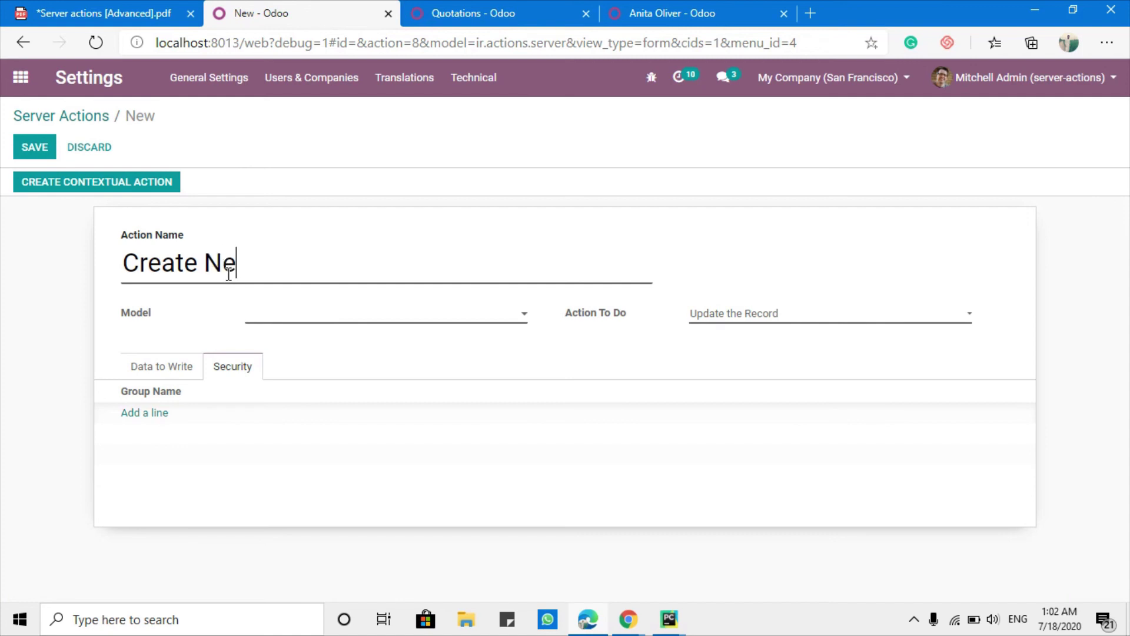
type("xt acitiv")
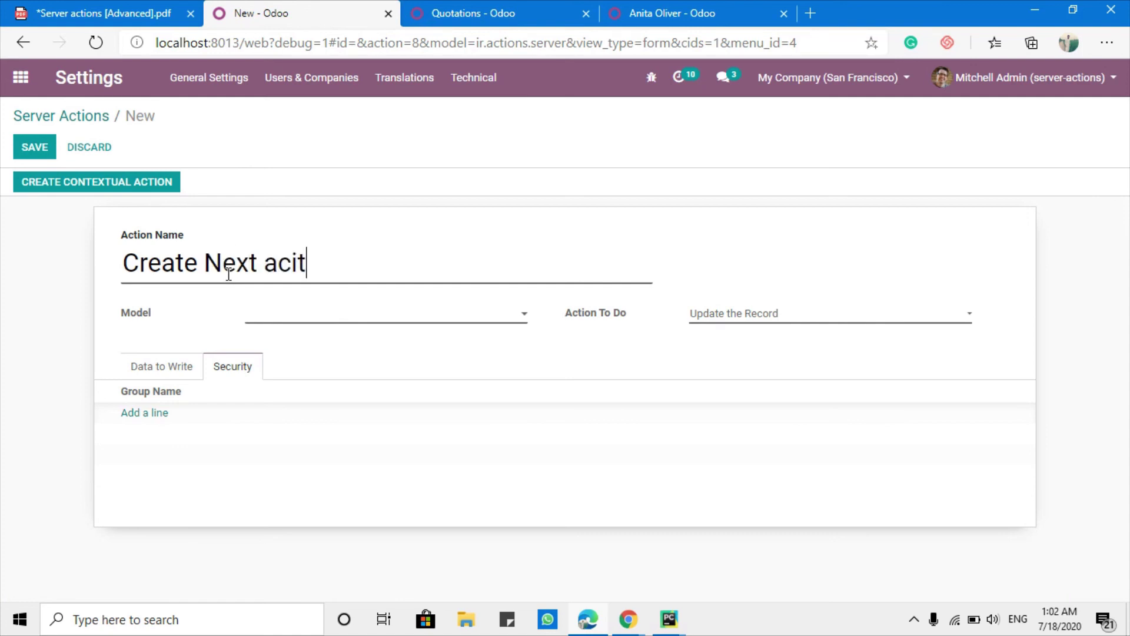
key("BackSpace")
type("ivity")
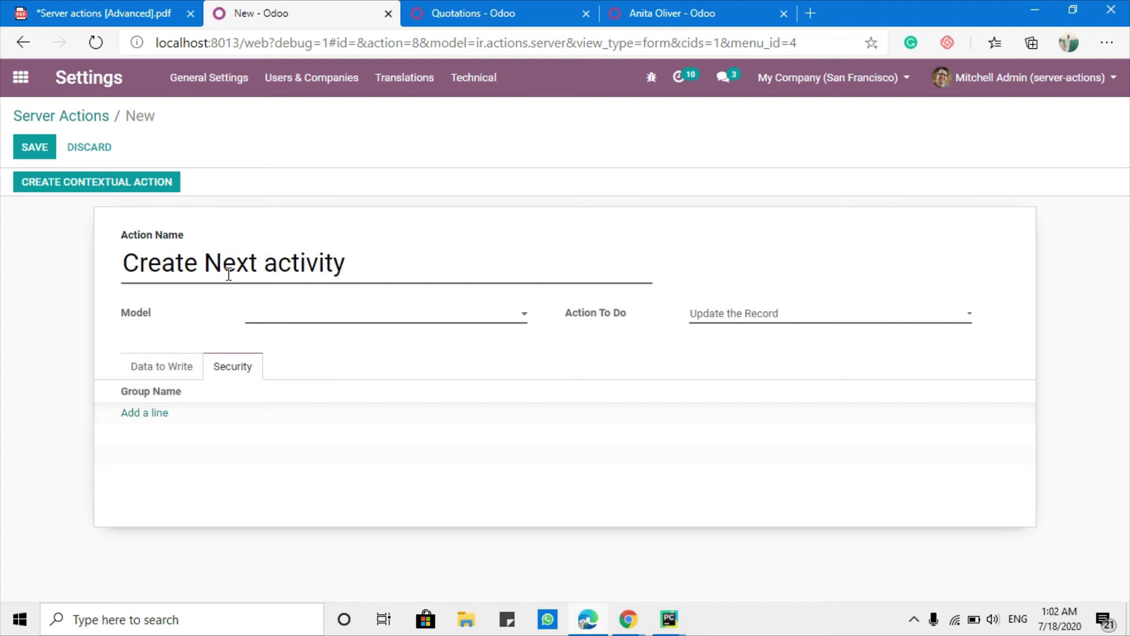
Set the action's model to Sales Order using sale.order copied from the Quotations address, and its Action To Do to Create Next Activity.
left_click(499, 8)
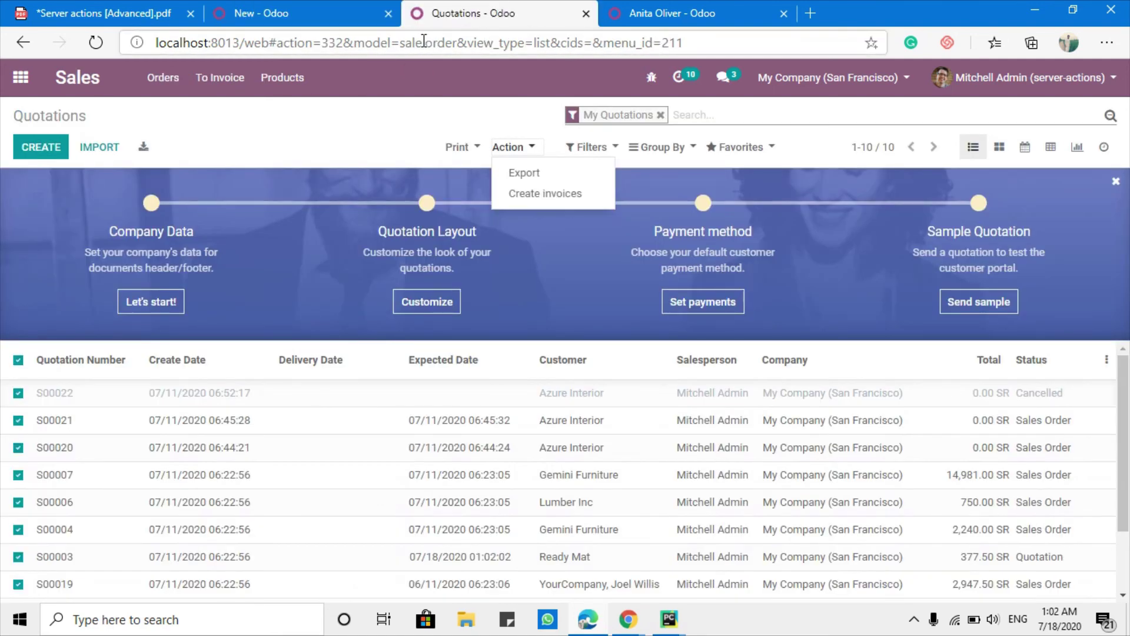
left_click_drag(403, 42, 464, 51)
key("ctrl+c")
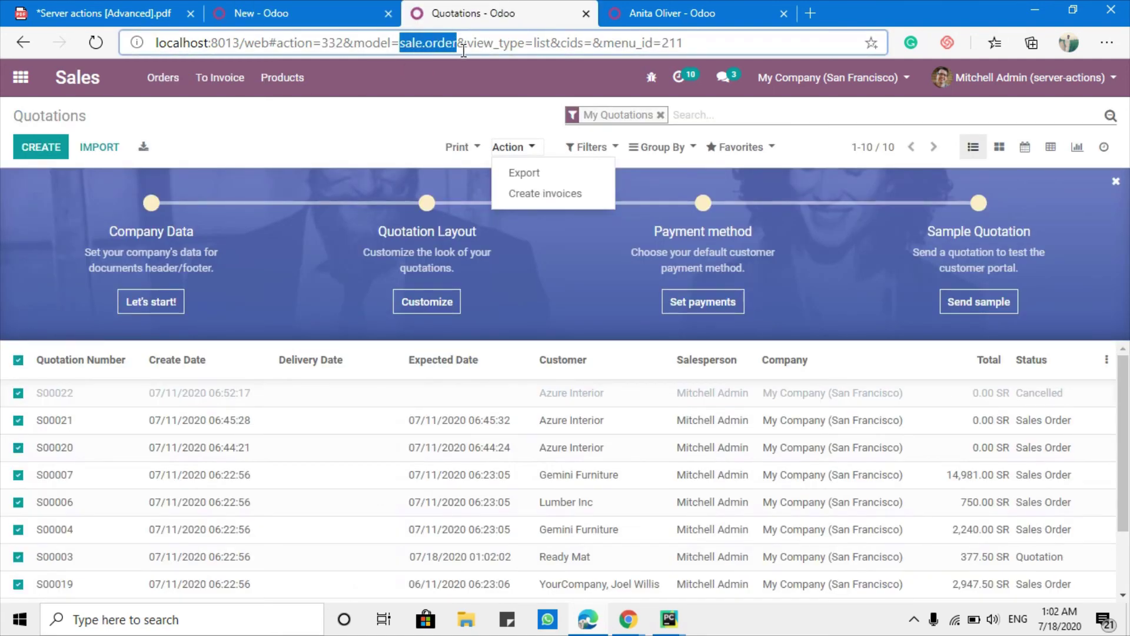
left_click(337, 8)
key("ctrl+v")
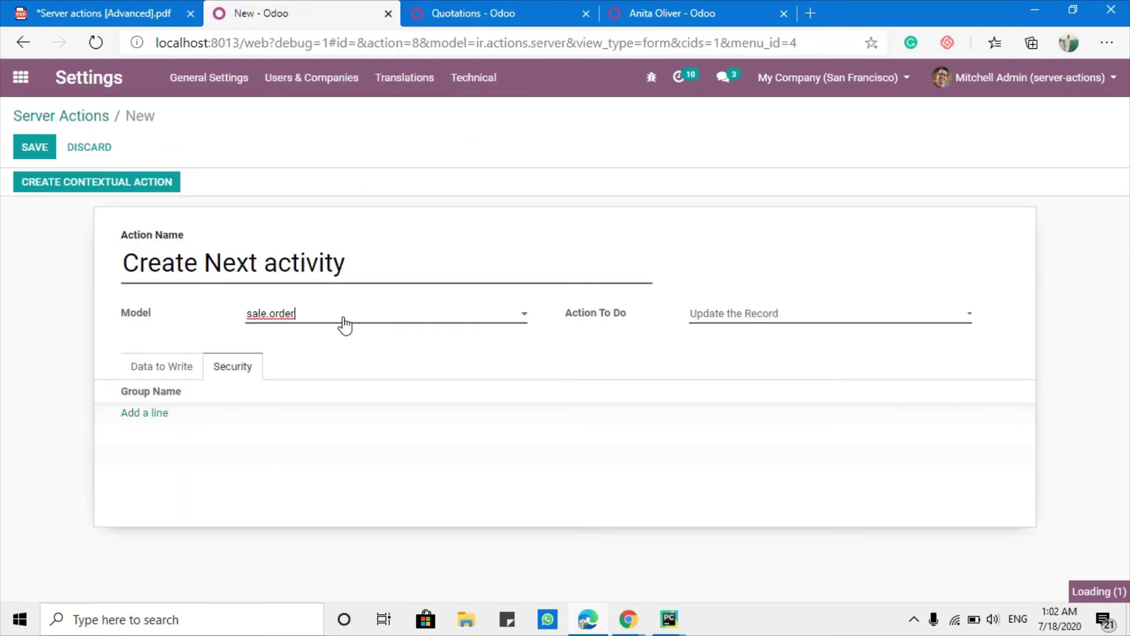
left_click(338, 345)
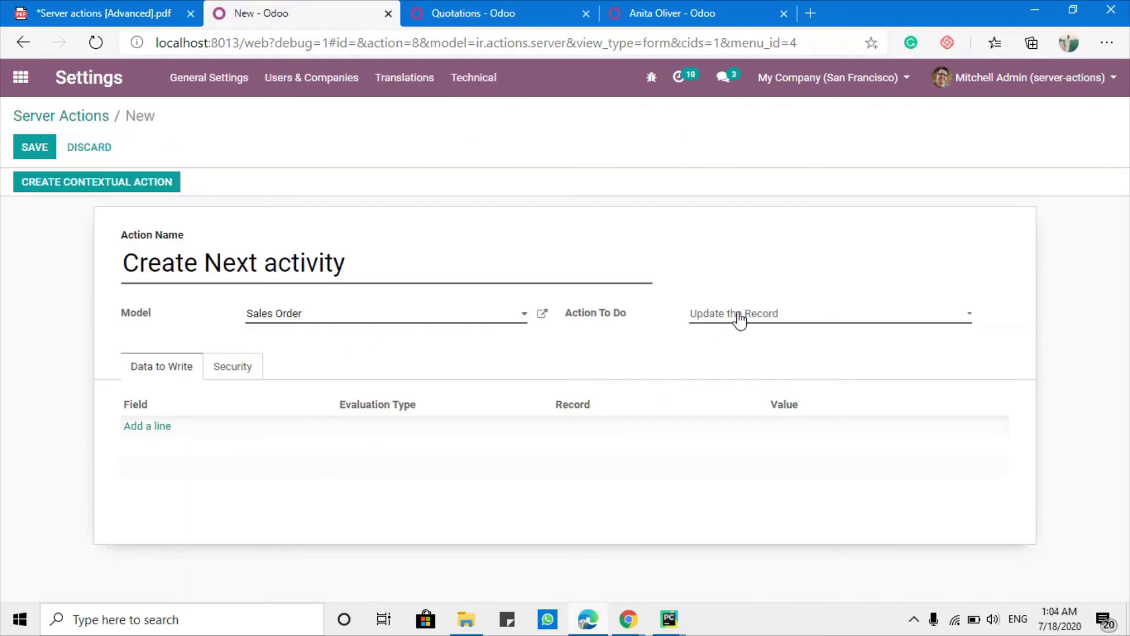
left_click(740, 318)
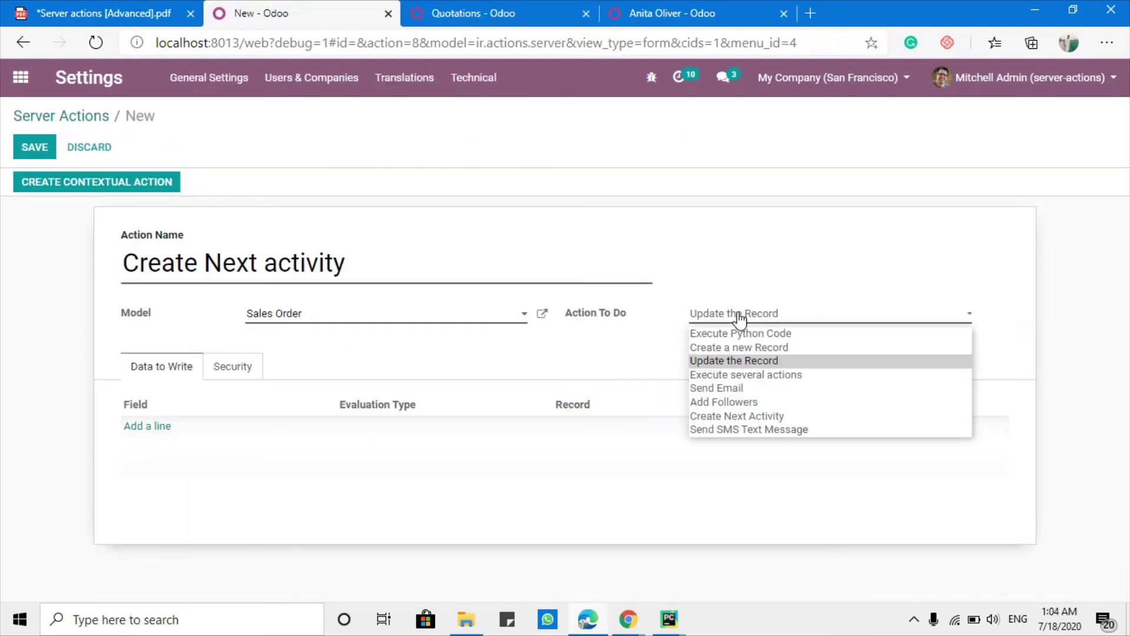
left_click(737, 416)
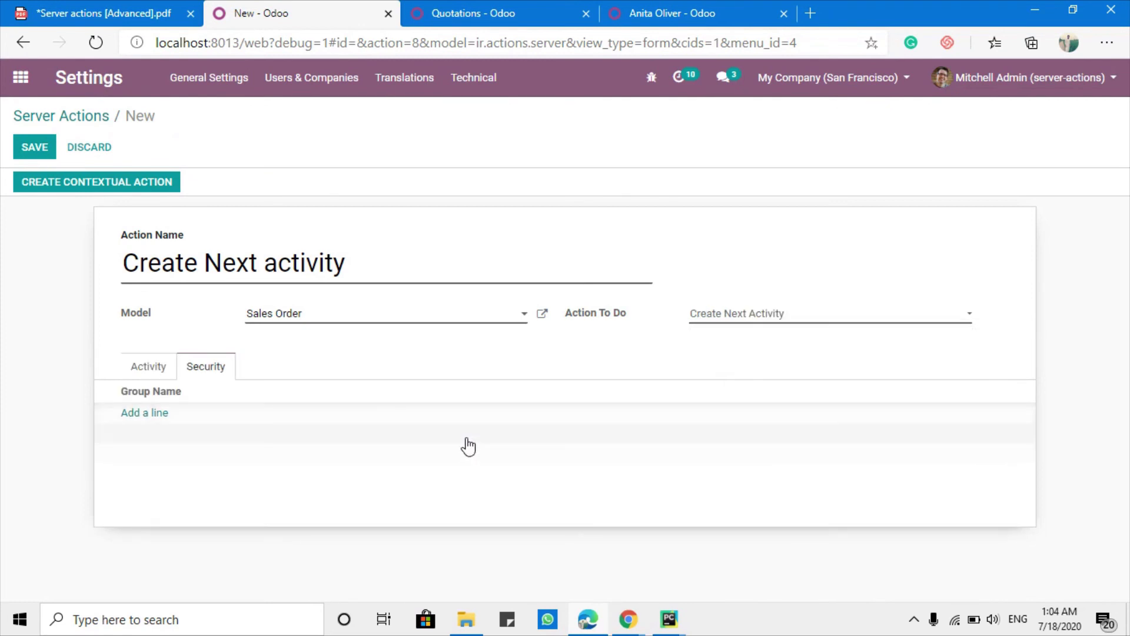
Set the activity to Call with the summary "Call to Confirm order".
left_click(143, 371)
left_click(296, 414)
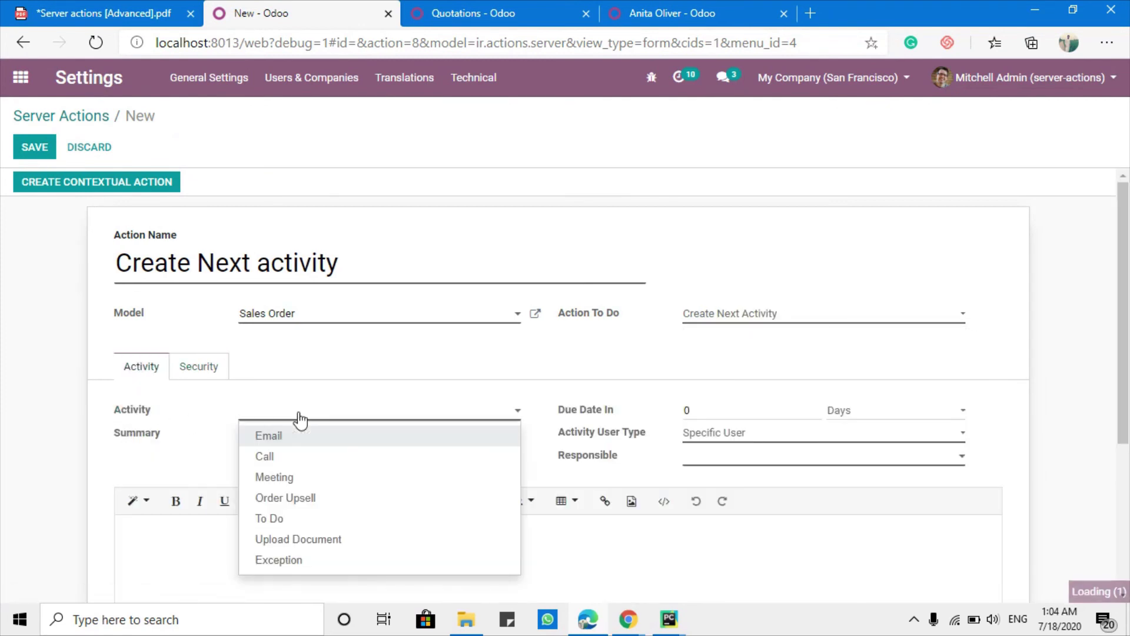
left_click(268, 460)
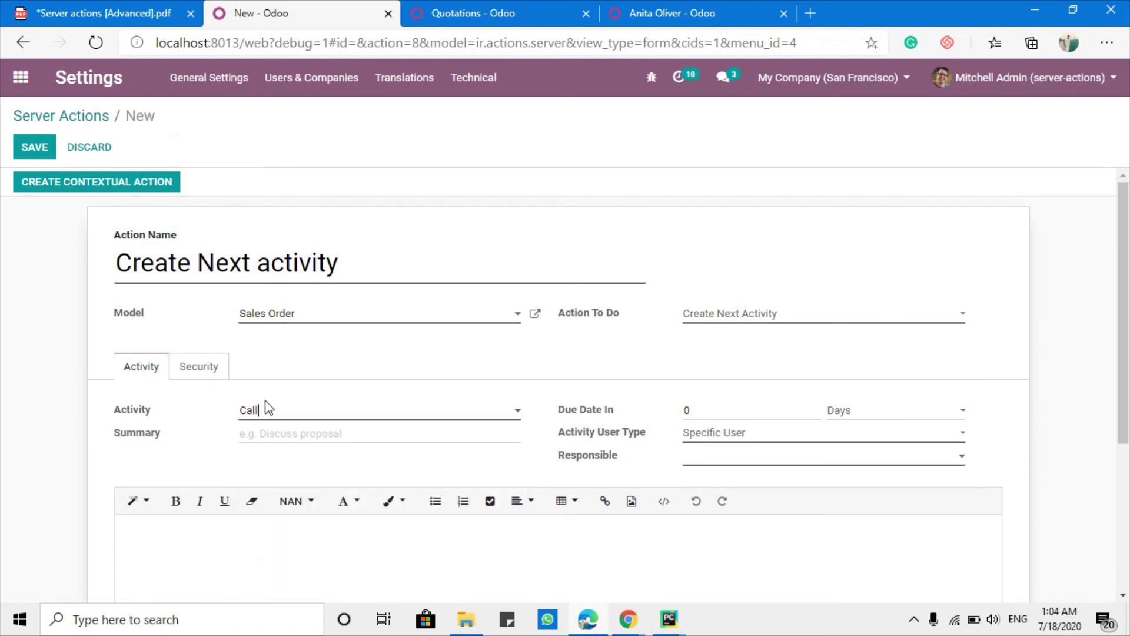
left_click(293, 435)
type("Call to Confirm order.")
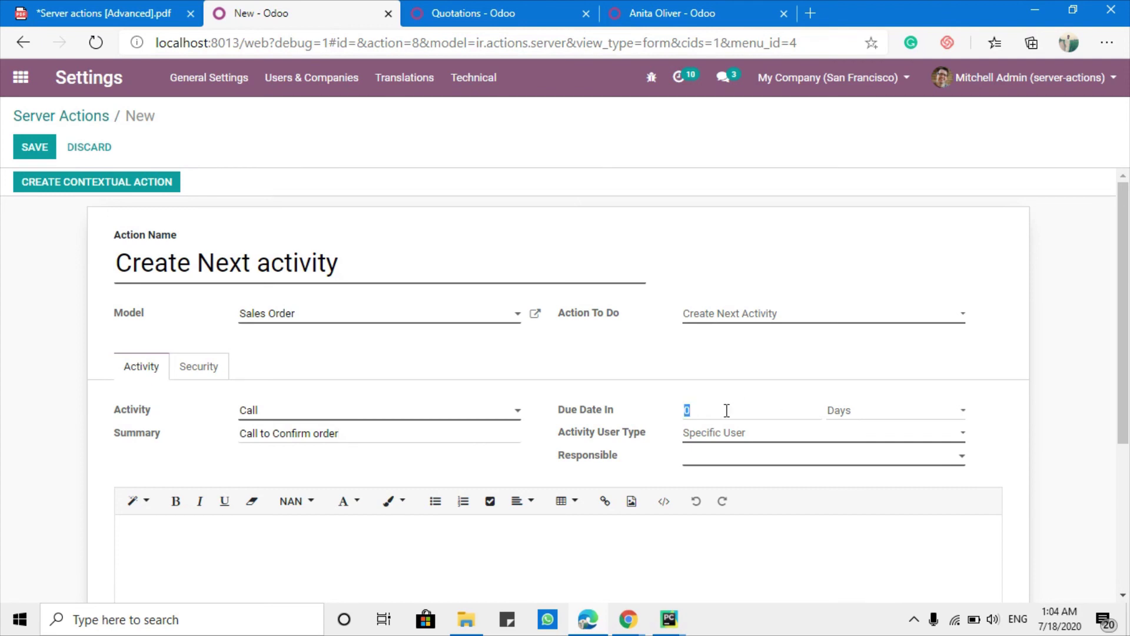
Set the activity's due date to 1 day and its user type to Generic User From Record, keeping user_id as the user field.
left_click(731, 434)
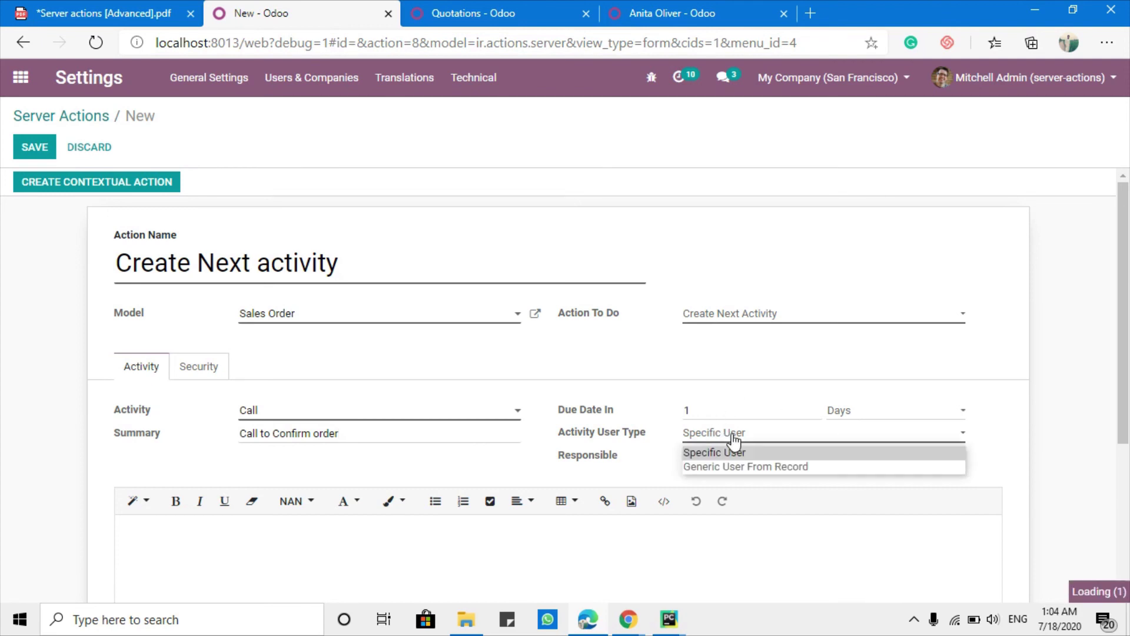
left_click(736, 468)
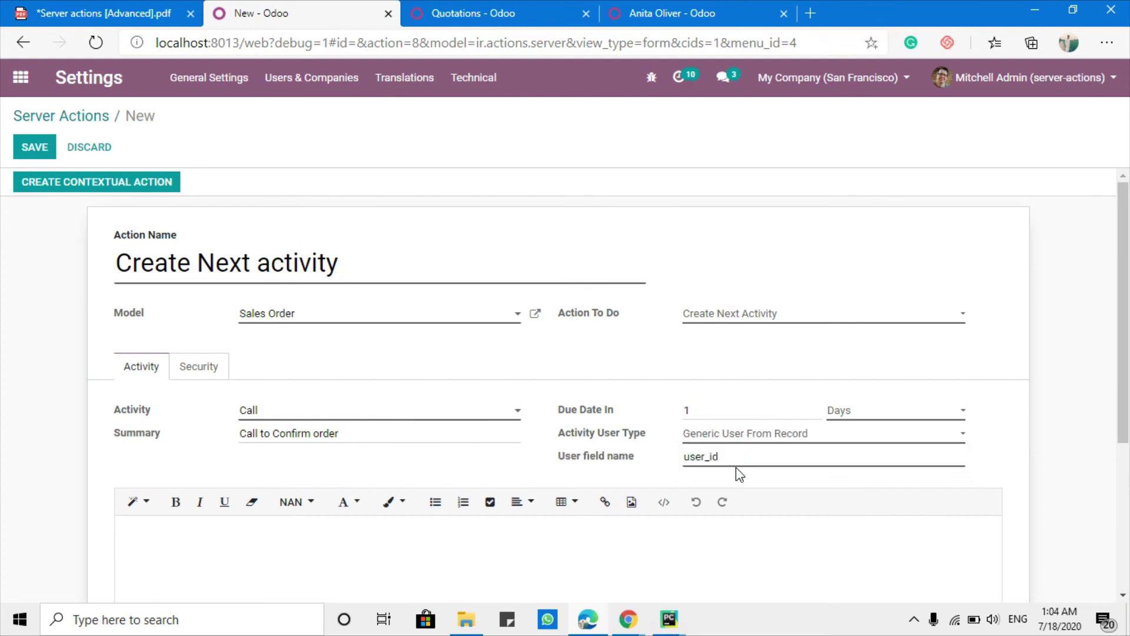
double_click(736, 455)
triple_click(580, 459)
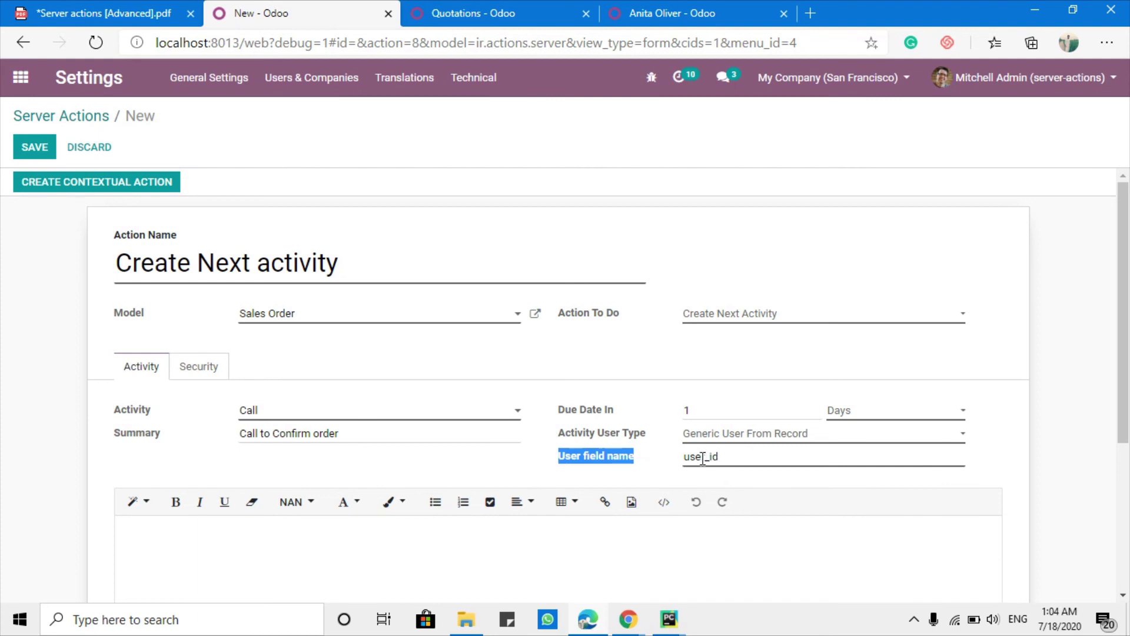
scroll(330, 471, "down", 4)
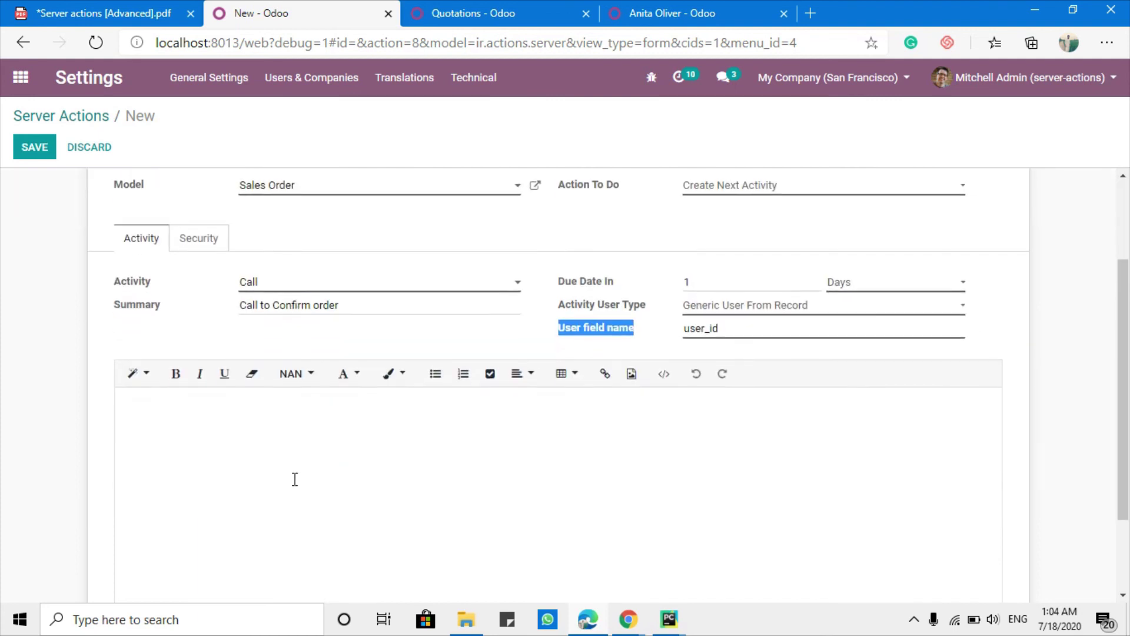
Enter "DEsciritpn" as the activity's note and save the server action, adding a contextual action for it.
scroll(252, 439, "up", 4)
scroll(202, 471, "down", 3)
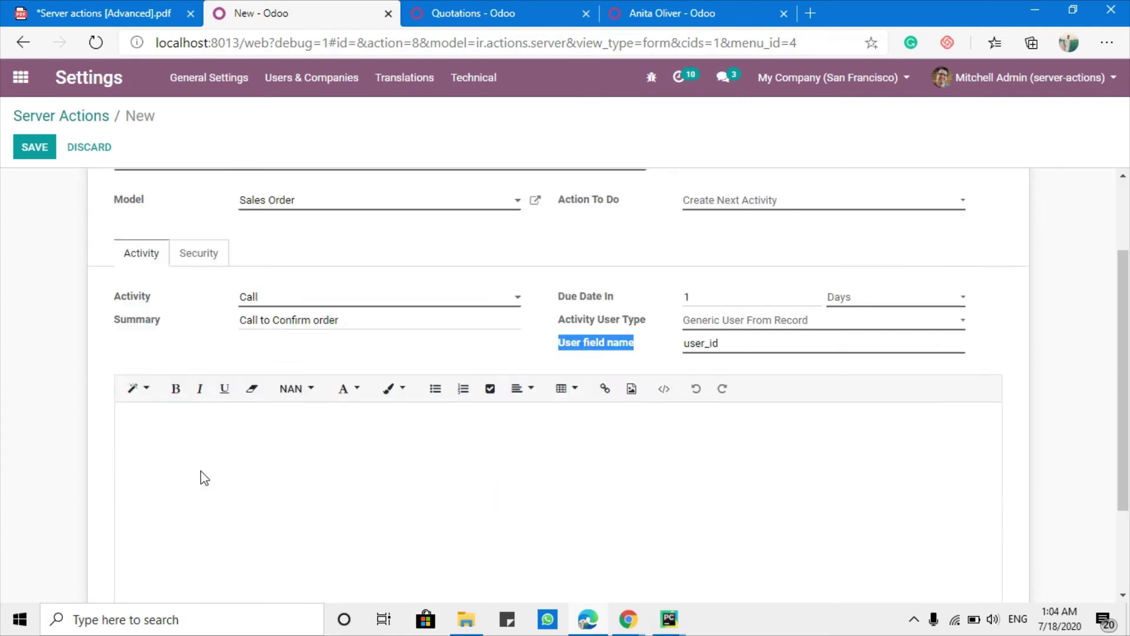
left_click(214, 416)
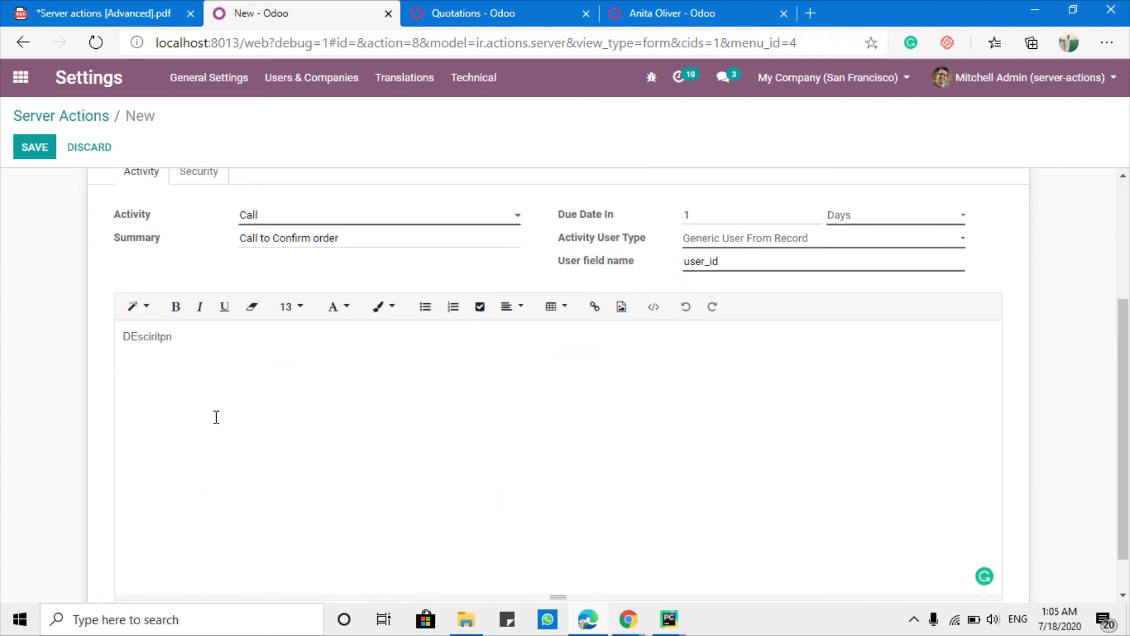
scroll(106, 342, "up", 3)
left_click(36, 149)
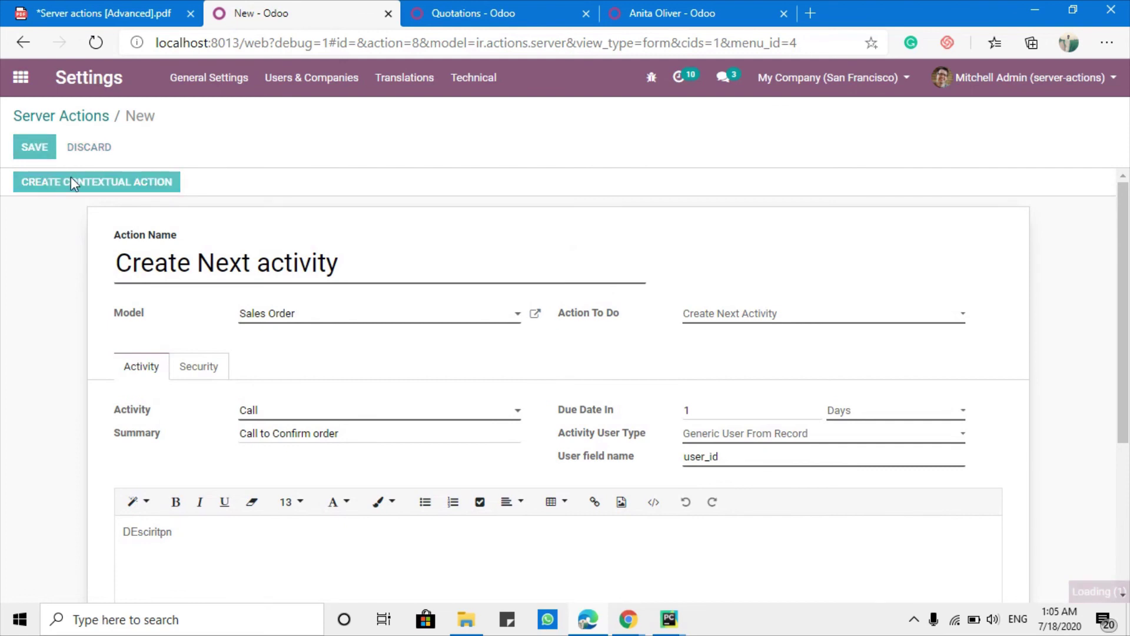
left_click(73, 182)
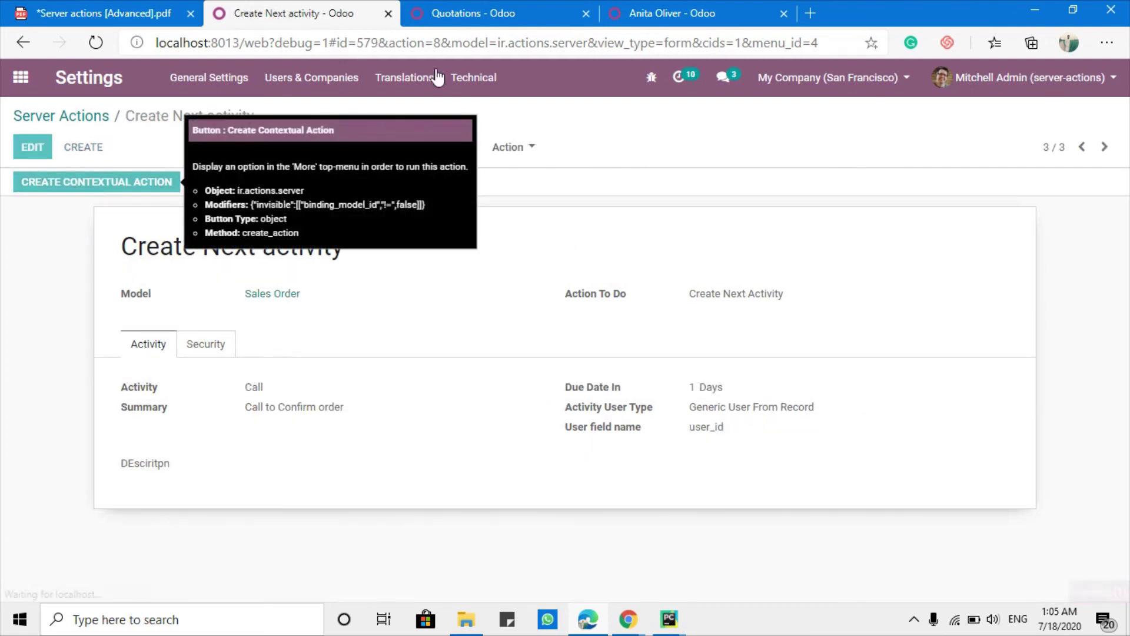
Reload the Quotations list in its own browser tab, group it by Salesperson and expand the resulting group.
left_click(465, 13)
left_click(266, 152)
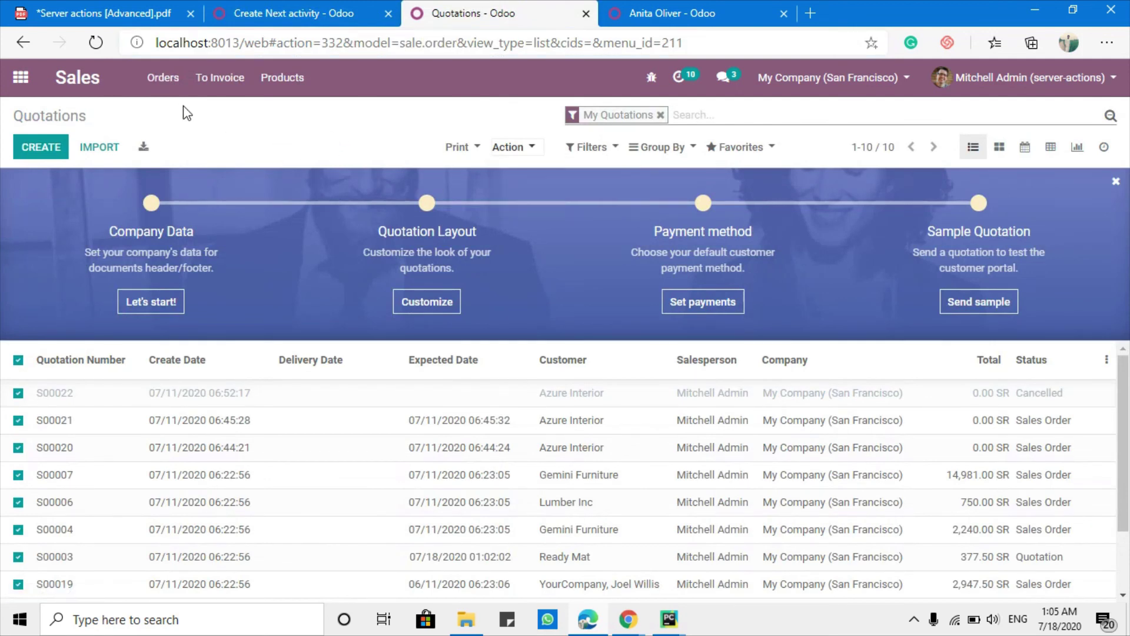
left_click(92, 44)
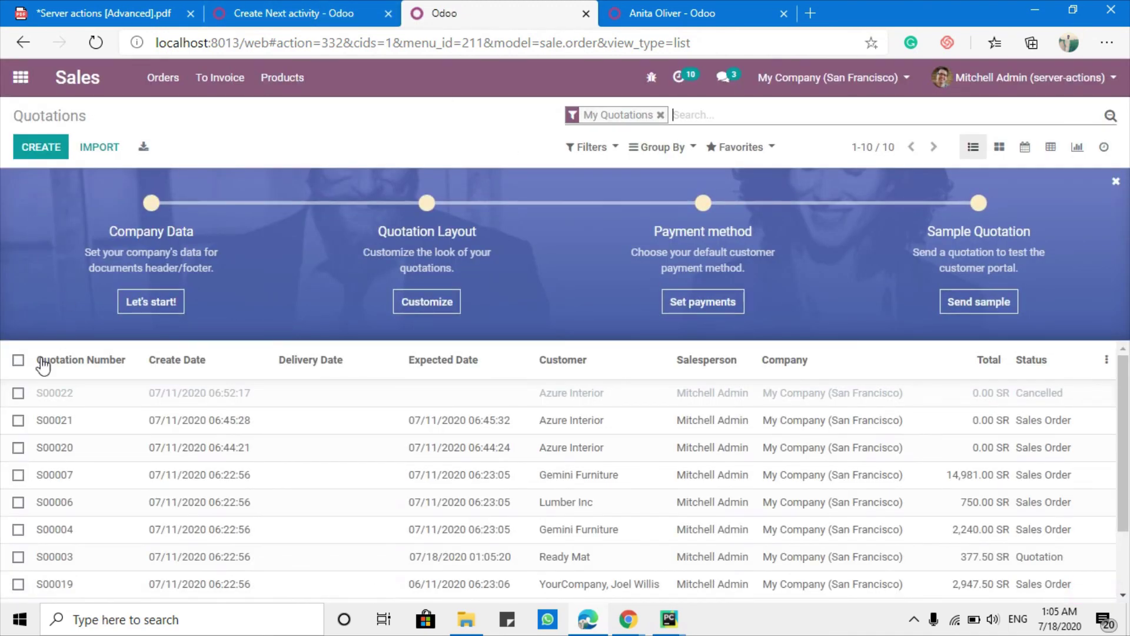
left_click(80, 419)
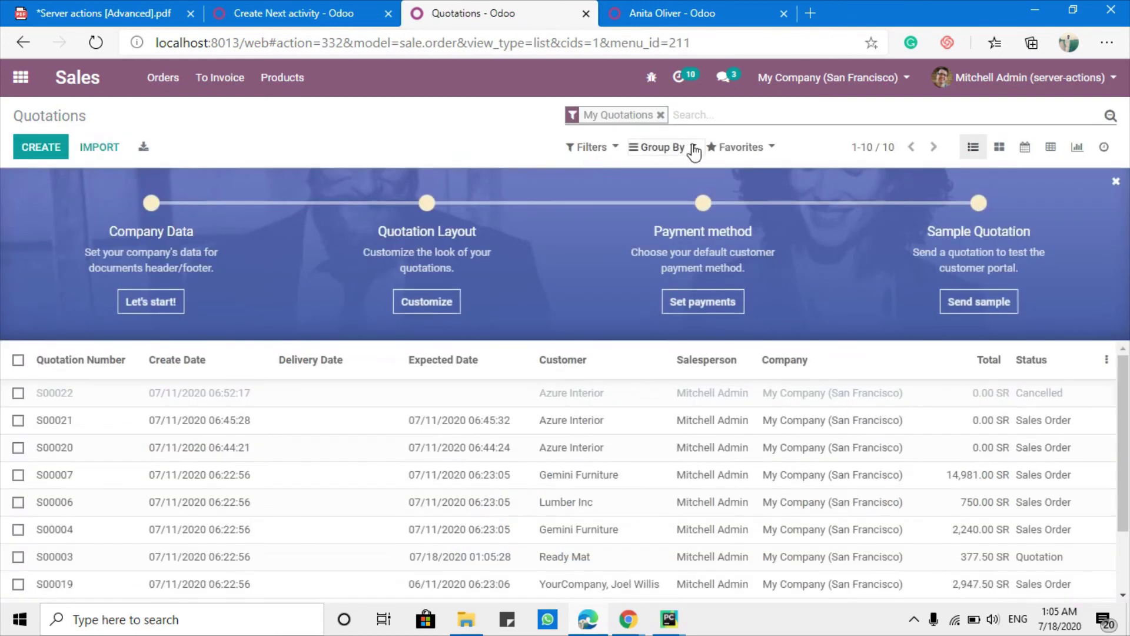
left_click(692, 148)
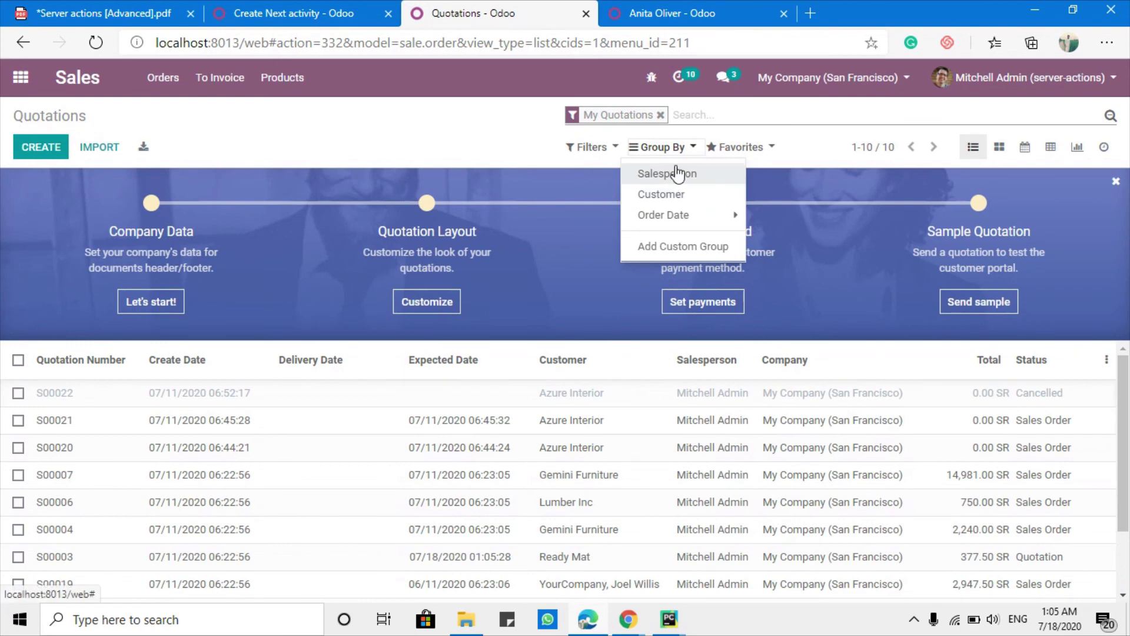
left_click(677, 173)
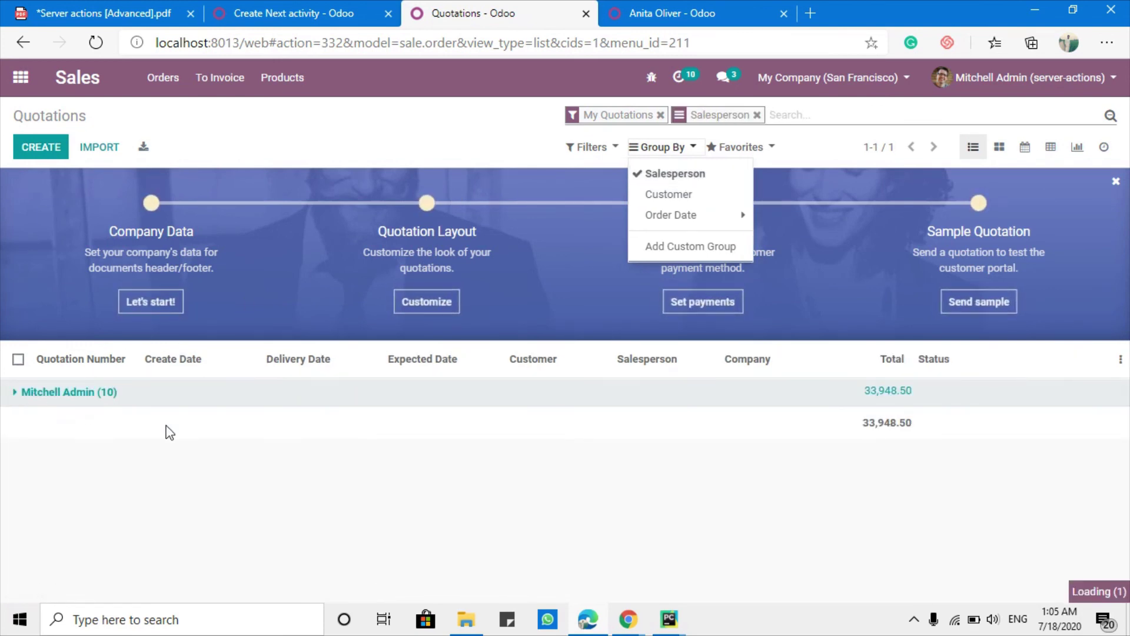
left_click(69, 392)
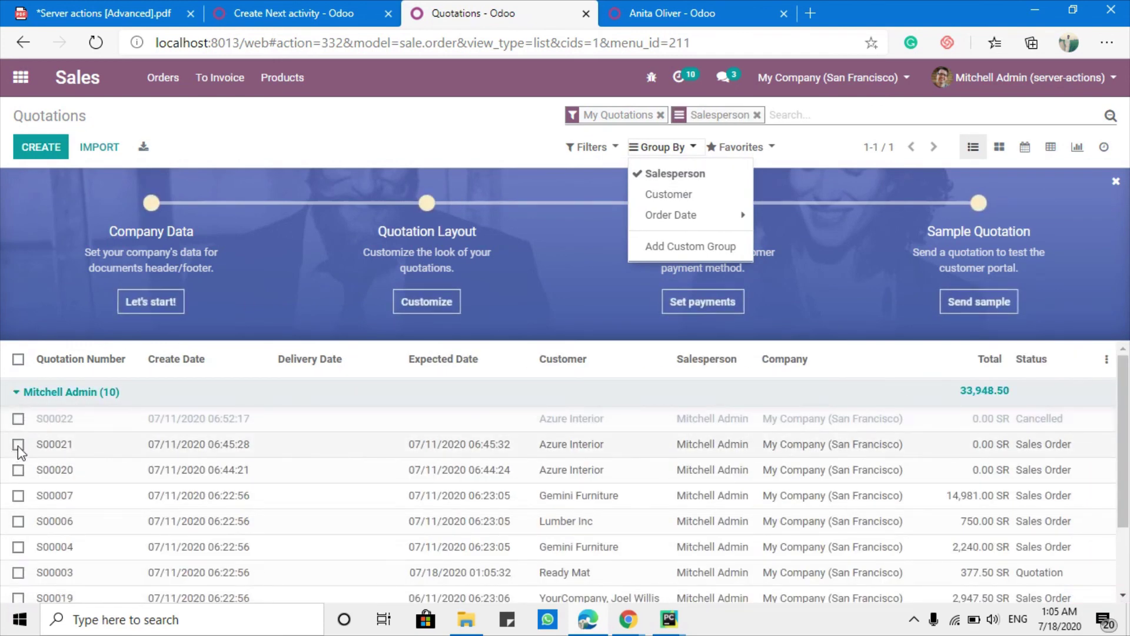
left_click(18, 445)
left_click(18, 470)
left_click(18, 496)
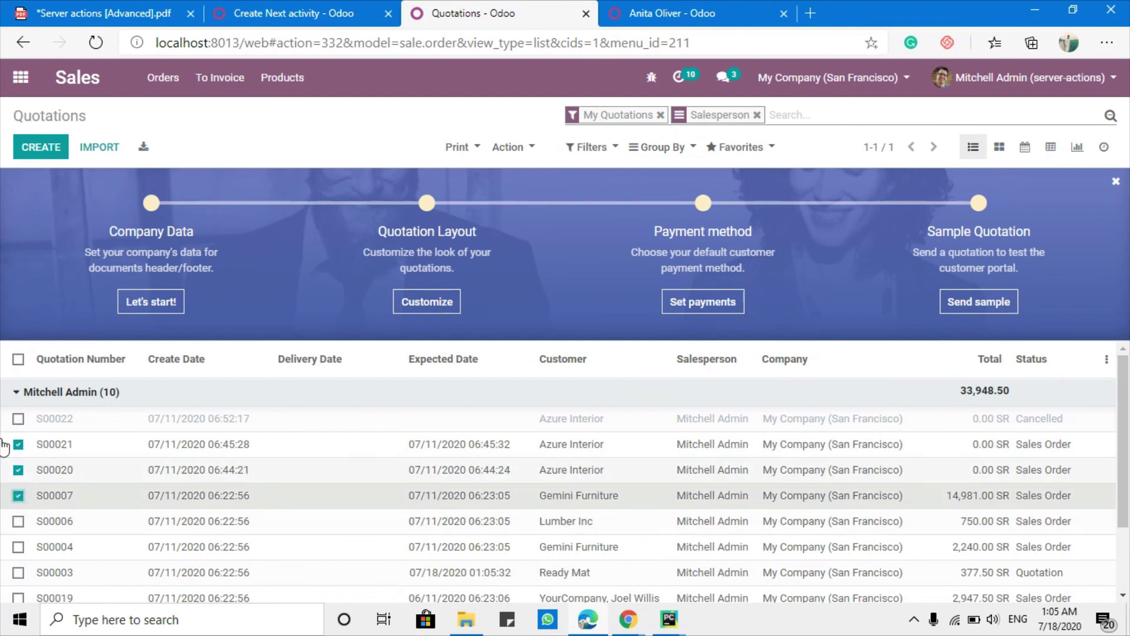
left_click(511, 149)
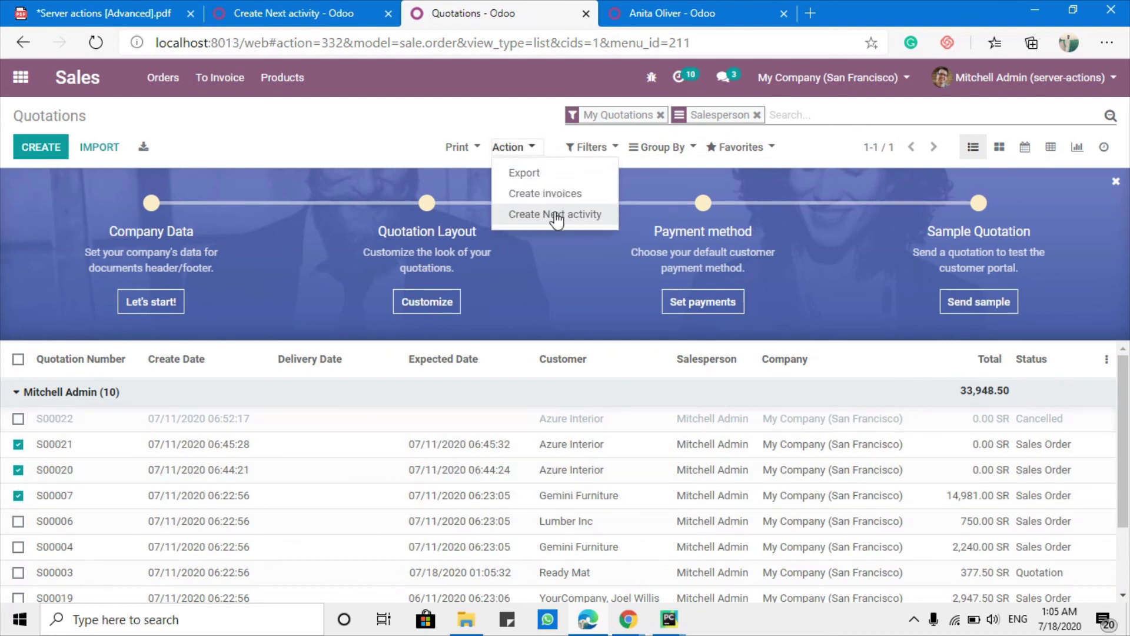
left_click(197, 450)
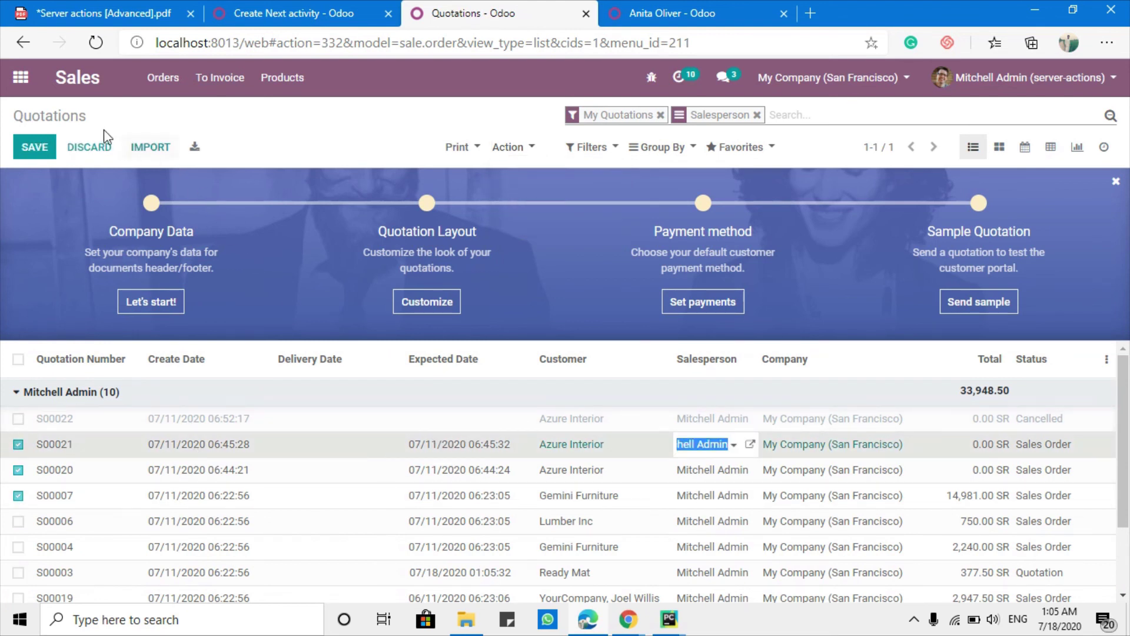
left_click(85, 146)
left_click(230, 452)
left_click(89, 147)
left_click(89, 148)
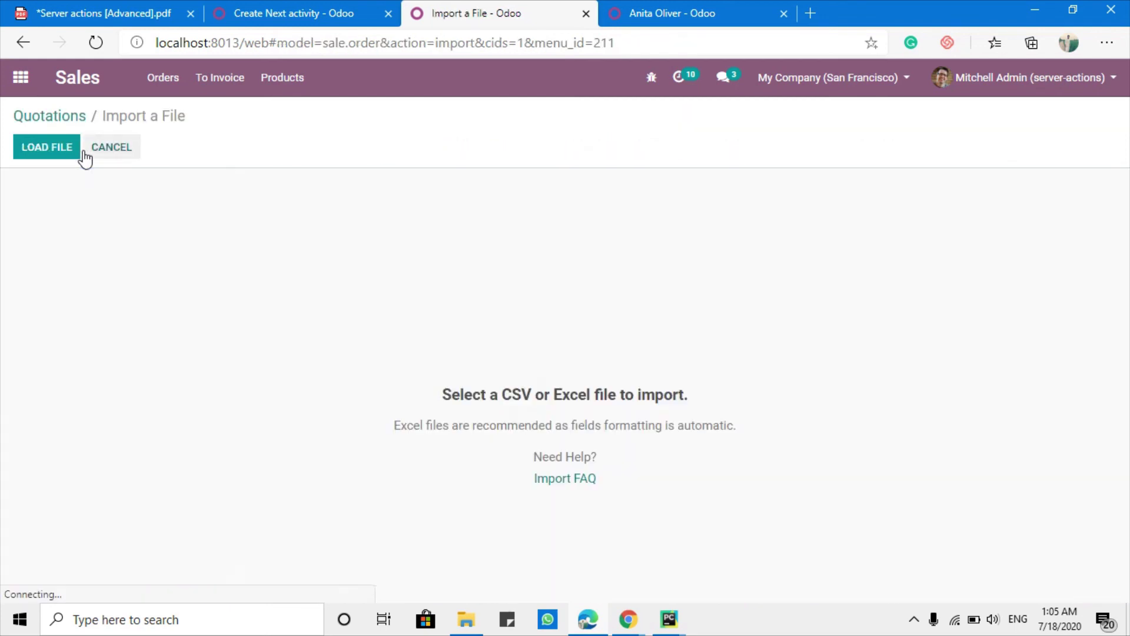
left_click(65, 118)
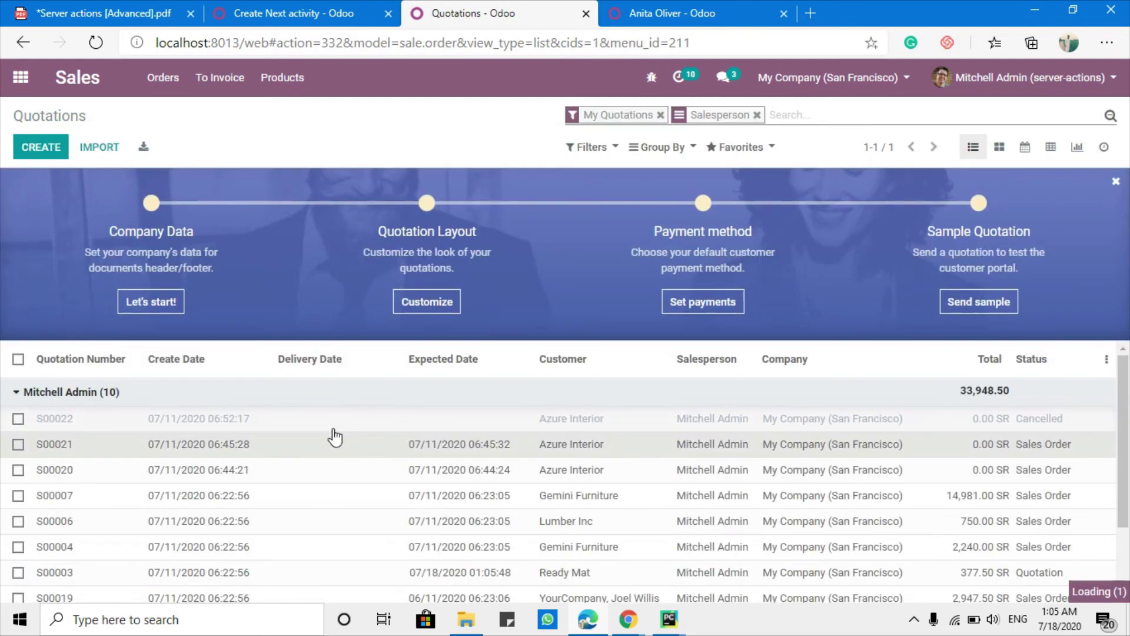
Open quotation S00021, check its message history for a planned activity, and return to the Quotations list.
left_click(324, 456)
scroll(323, 456, "down", 2)
scroll(324, 457, "down", 5)
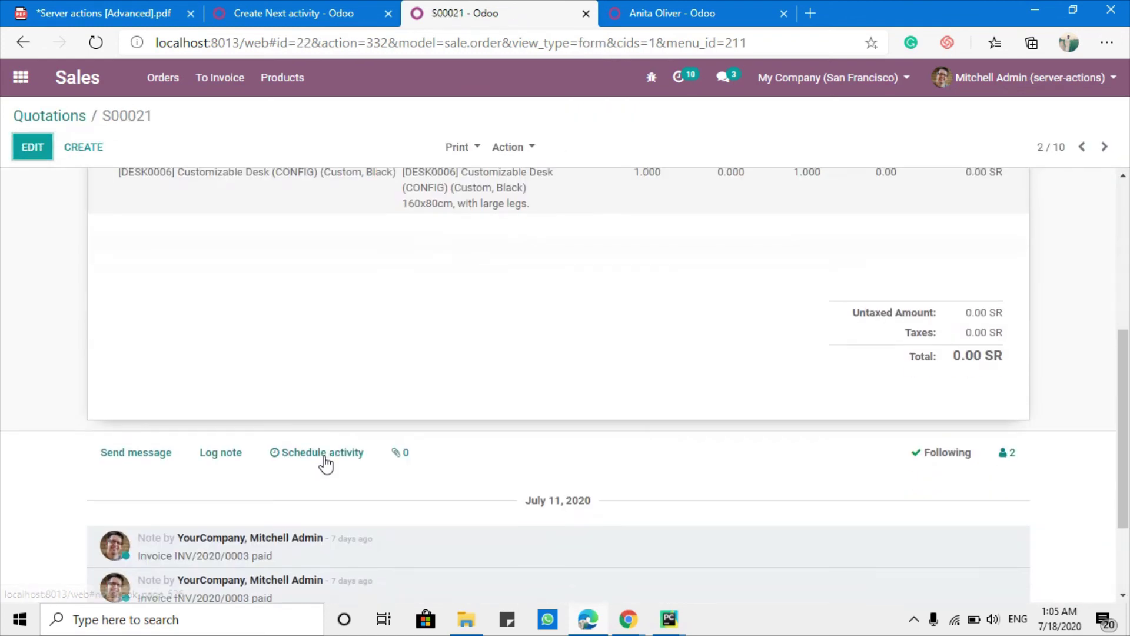
scroll(325, 464, "down", 2)
scroll(371, 380, "up", 10)
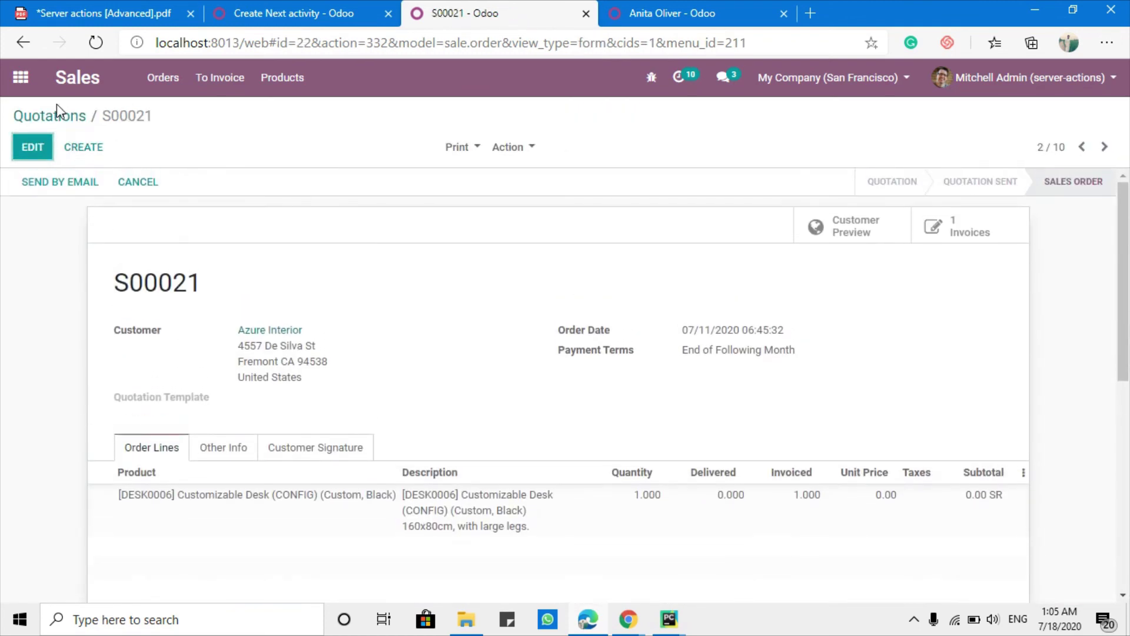
left_click(58, 118)
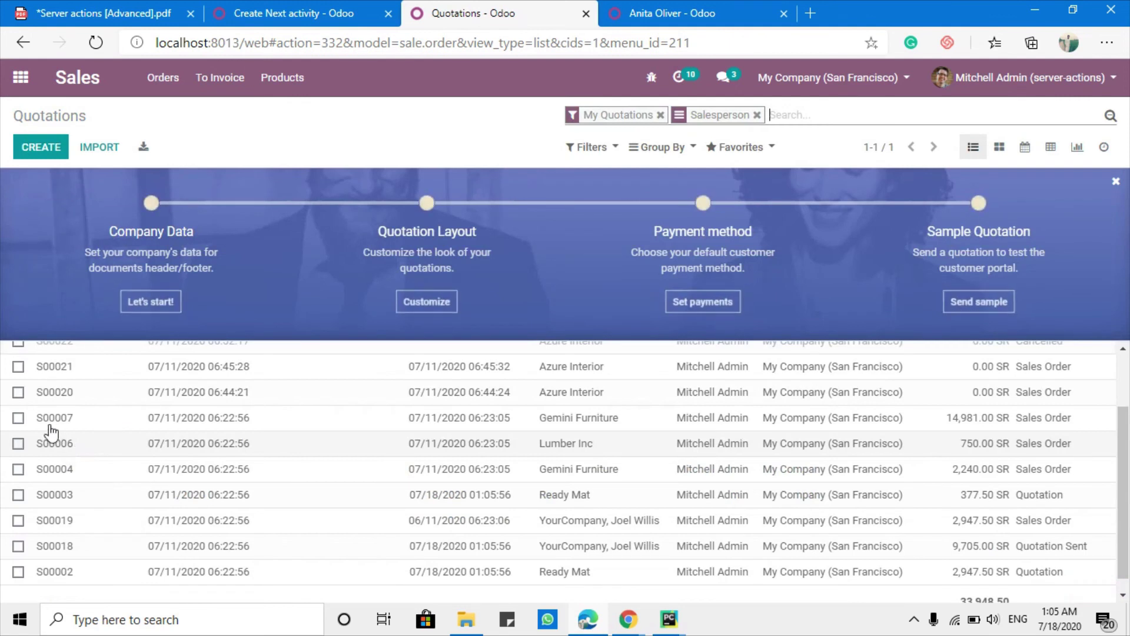
Select quotations S00021, S00020 and S00007 and run the Create Next activity action on them.
left_click(18, 391)
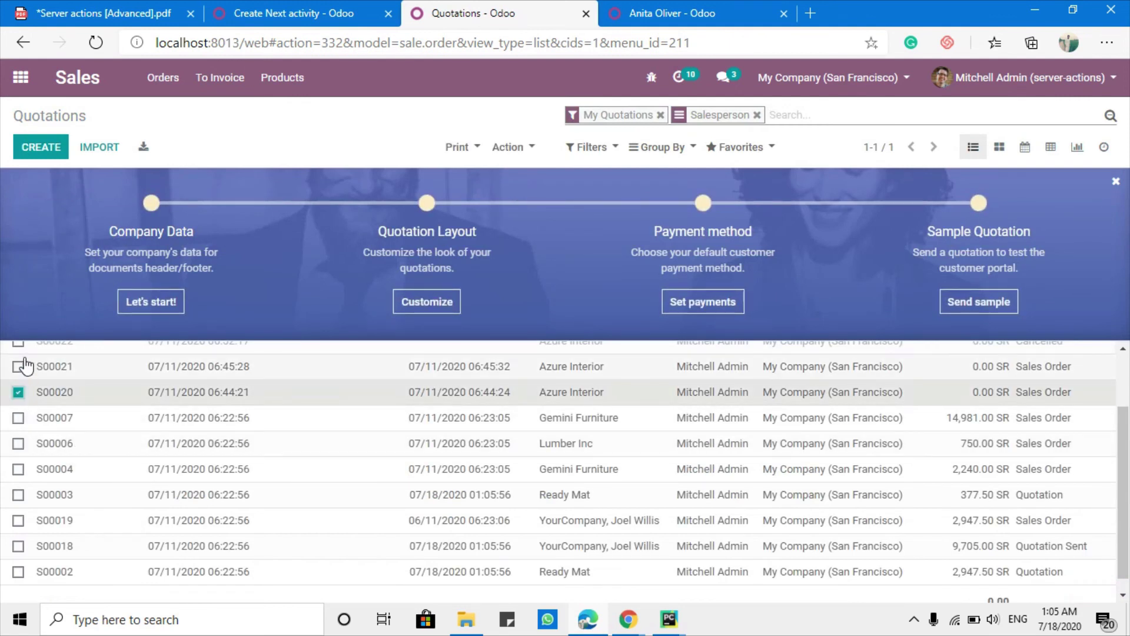
left_click(20, 366)
left_click(19, 418)
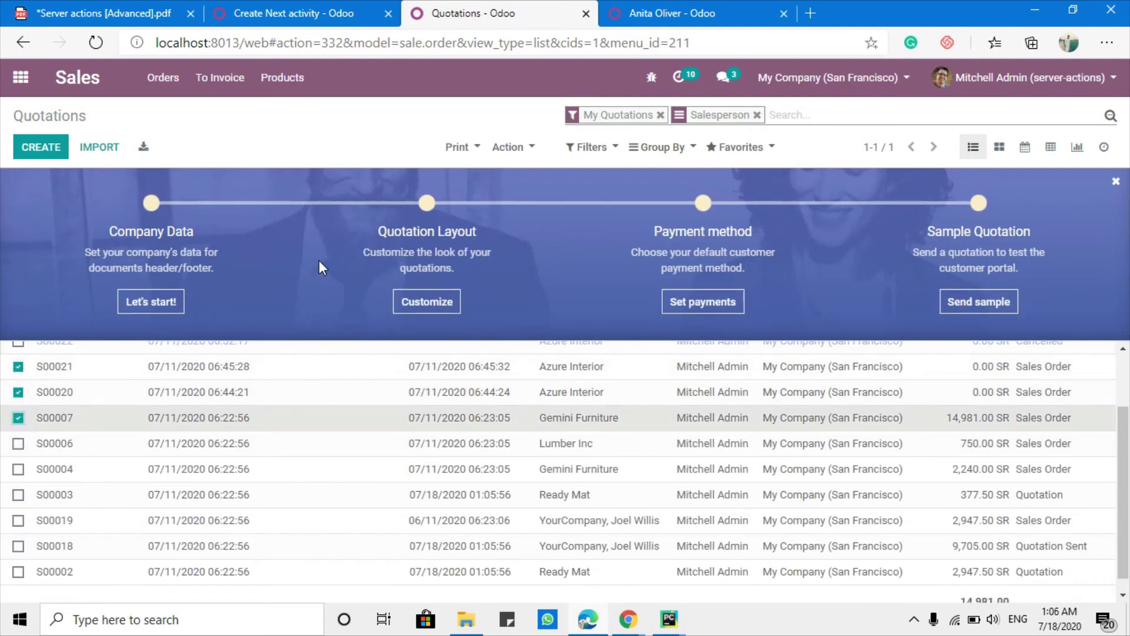
left_click(511, 147)
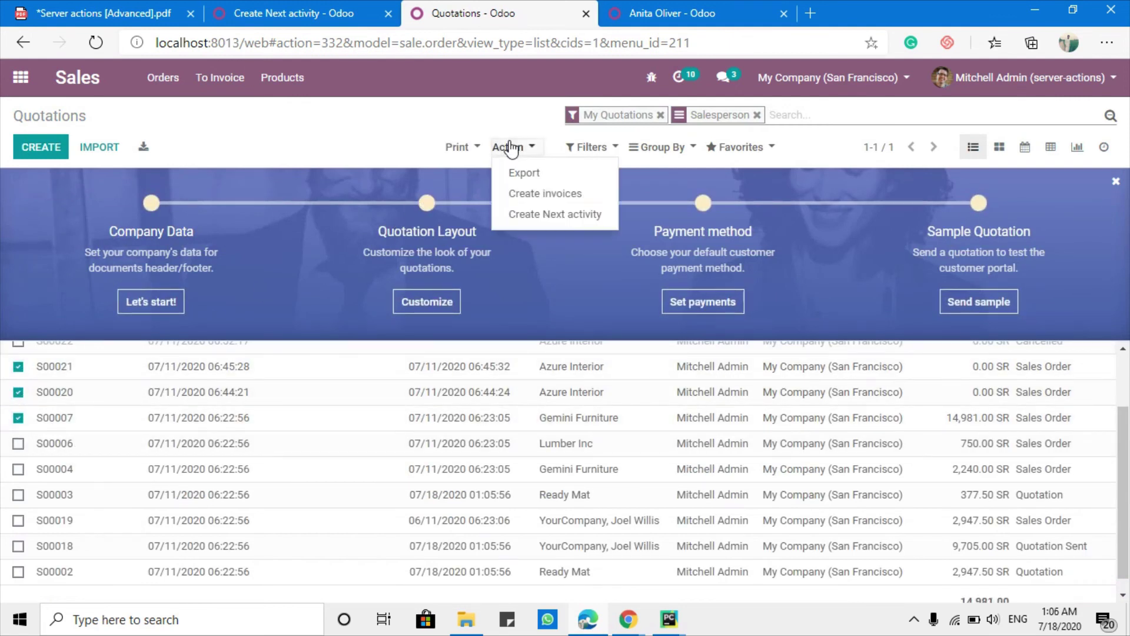
left_click(556, 213)
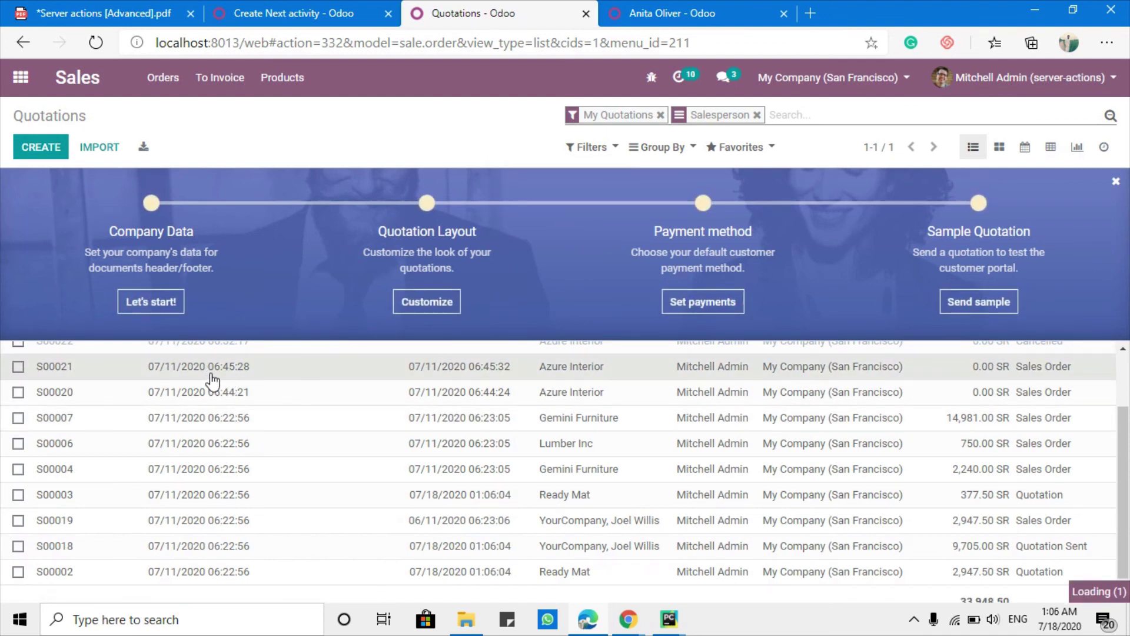
Open quotation S00021 and check the summary, assignee and note of its planned activity.
left_click(369, 372)
scroll(354, 373, "down", 5)
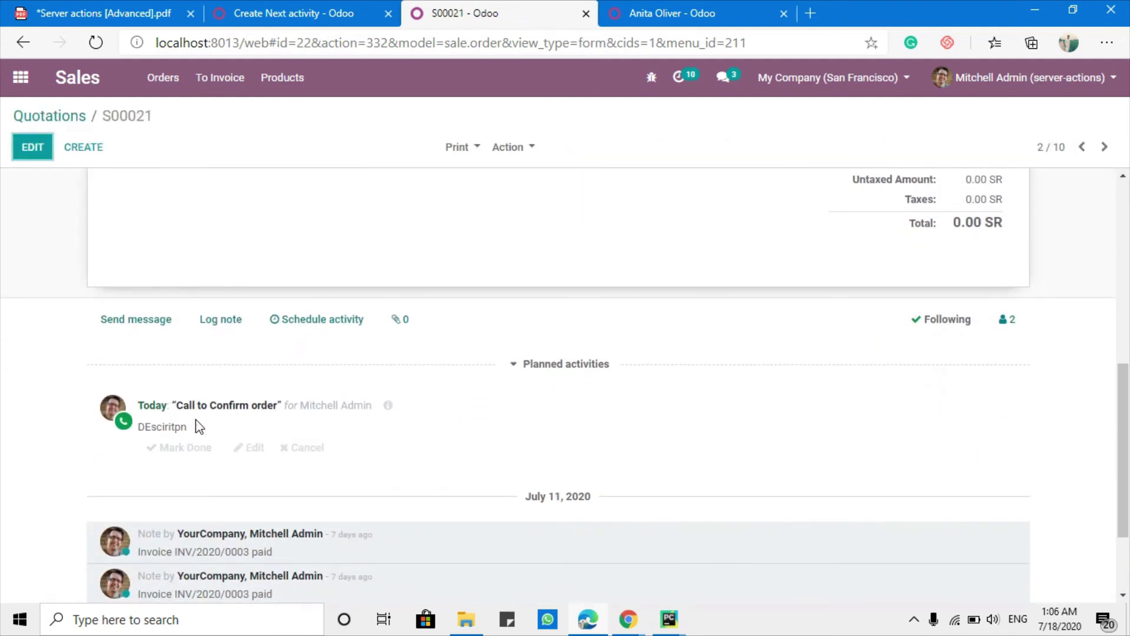
triple_click(324, 406)
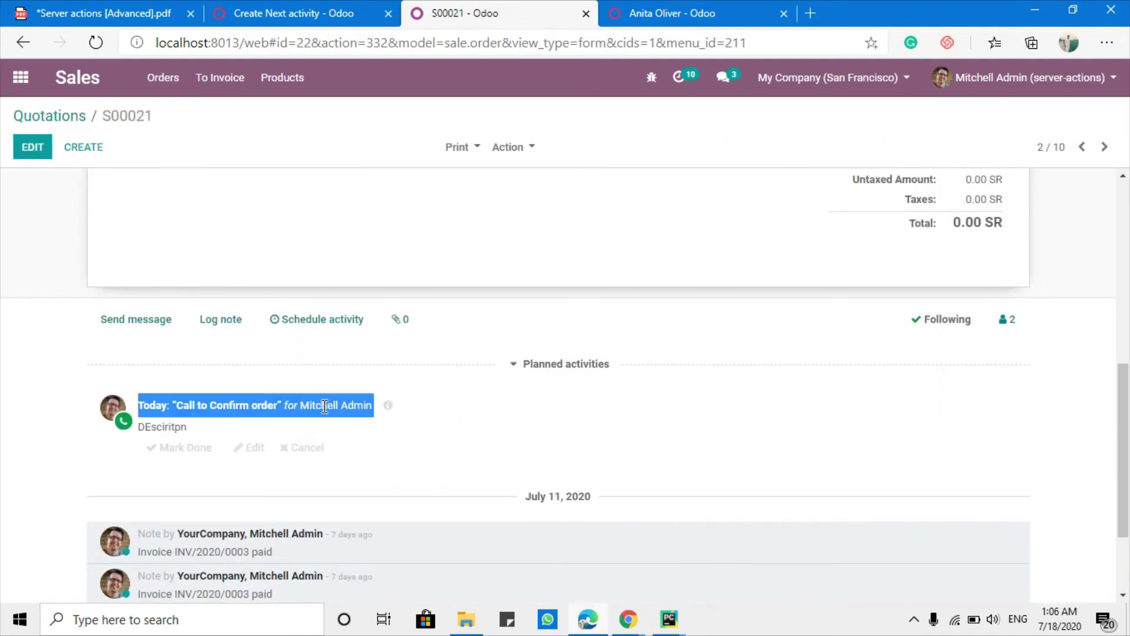
left_click_drag(187, 430, 138, 427)
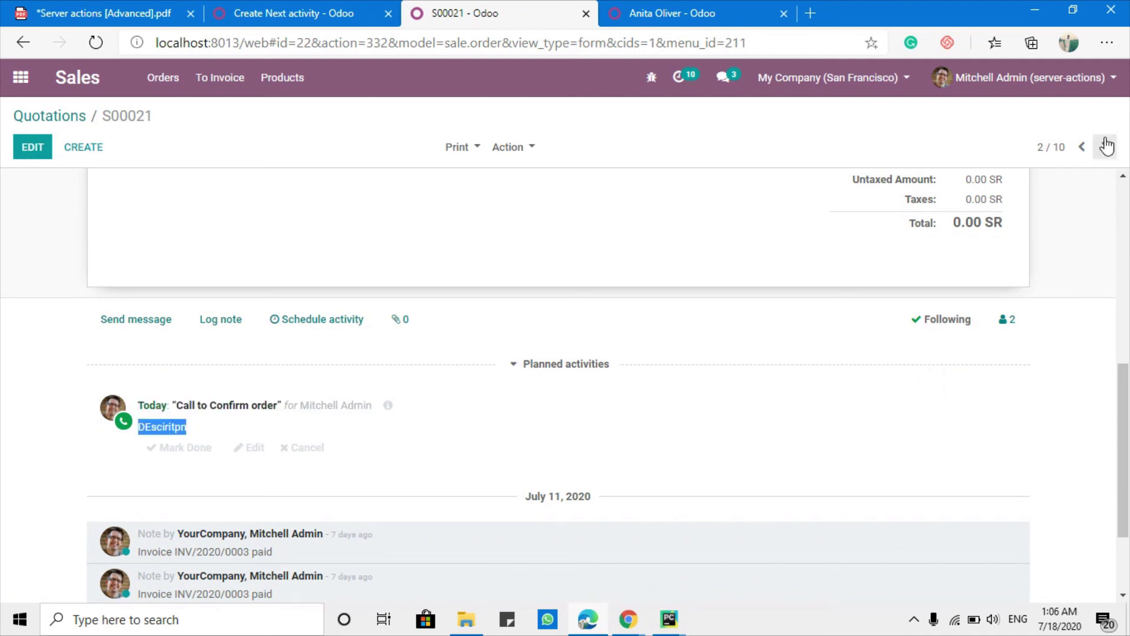
Inspect the planned call on quotation S00020 and its scheduling details, and return to the Server actions [Advanced] PDF.
left_click(1105, 146)
scroll(314, 425, "down", 1)
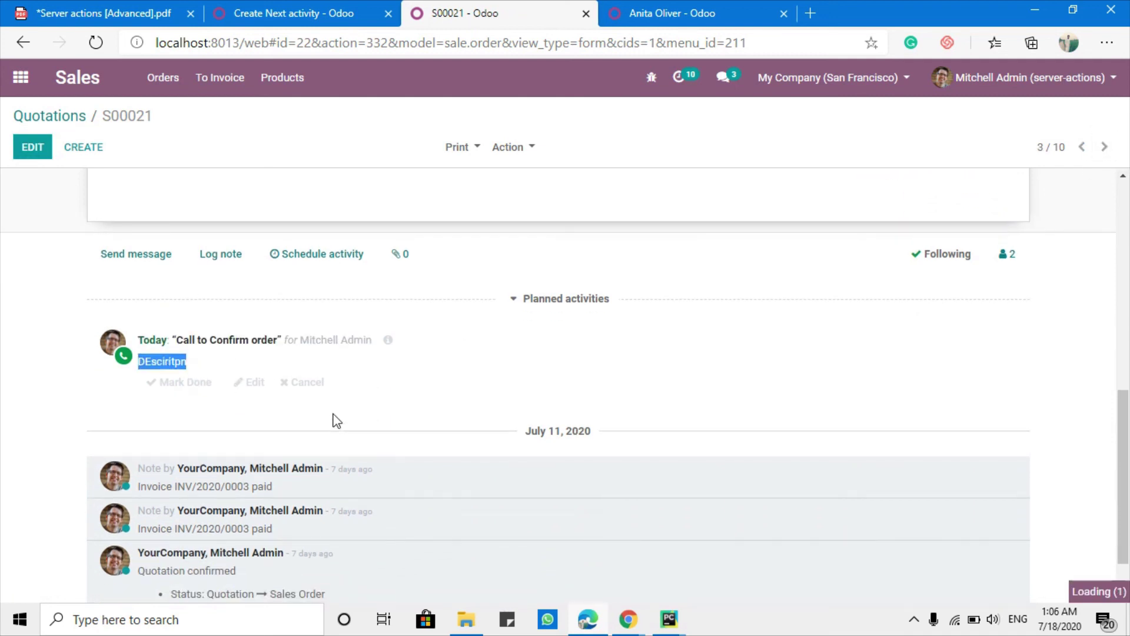
scroll(227, 399, "down", 8)
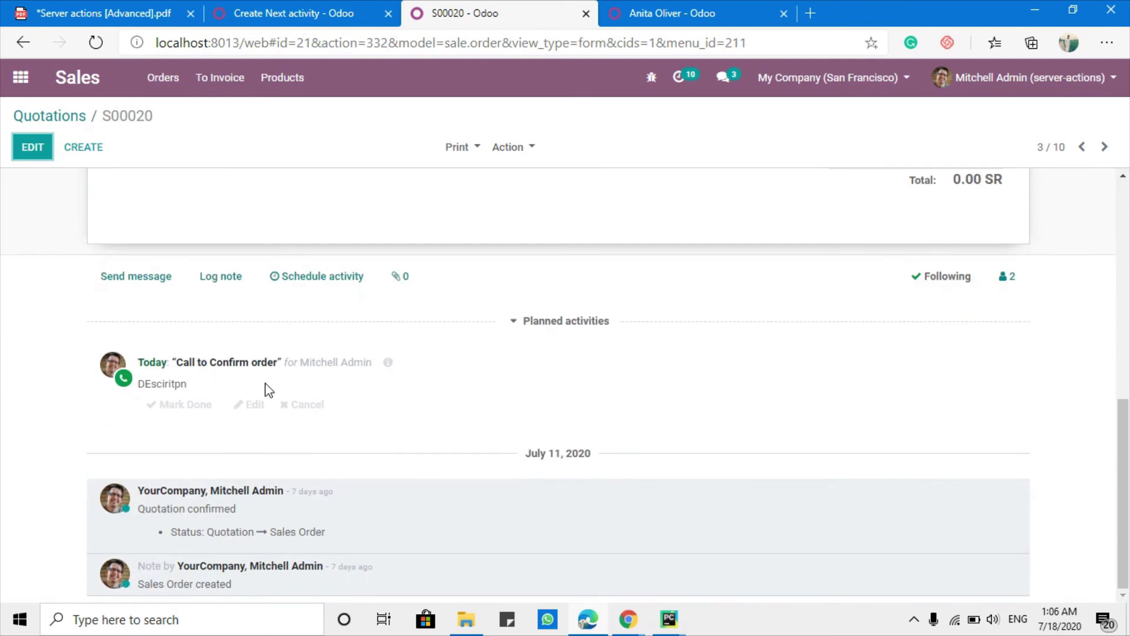
left_click(251, 408)
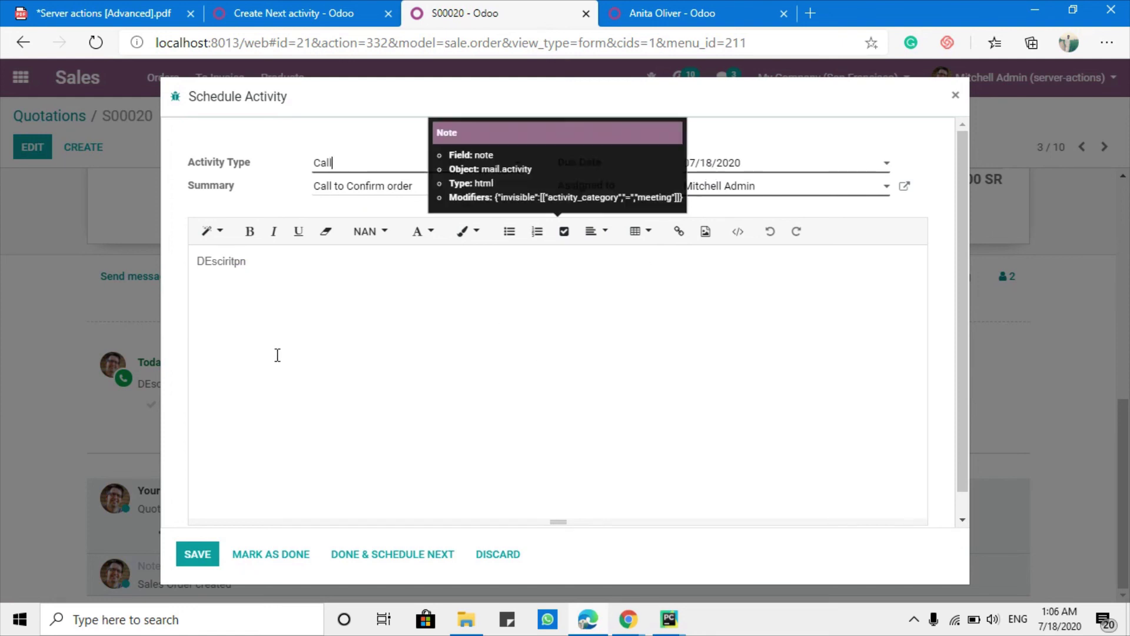
left_click(955, 95)
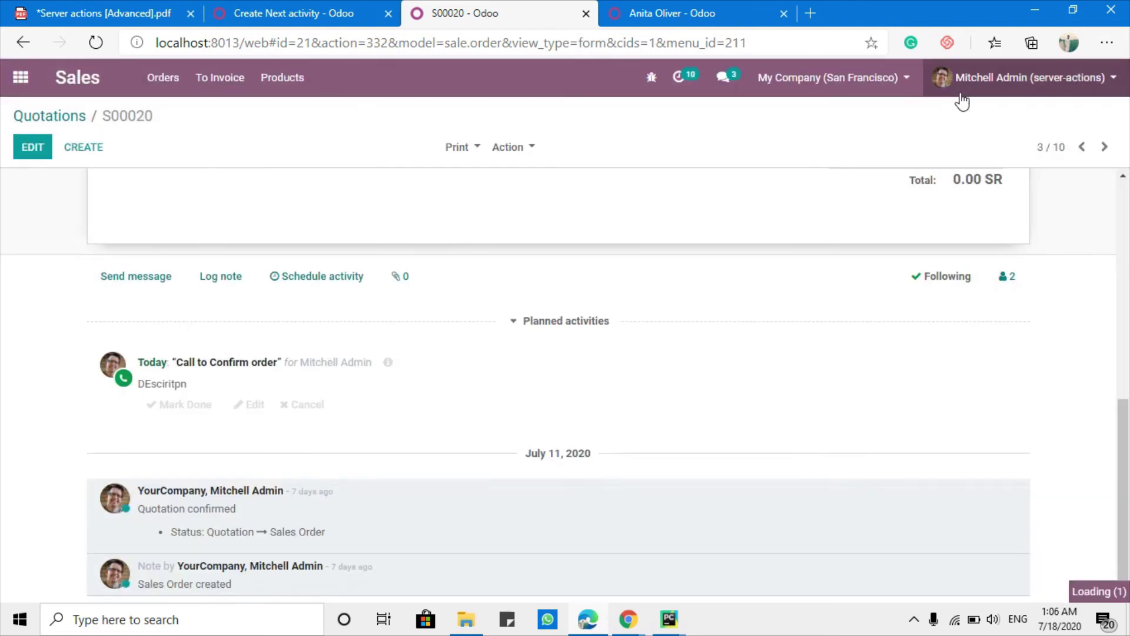
left_click(50, 116)
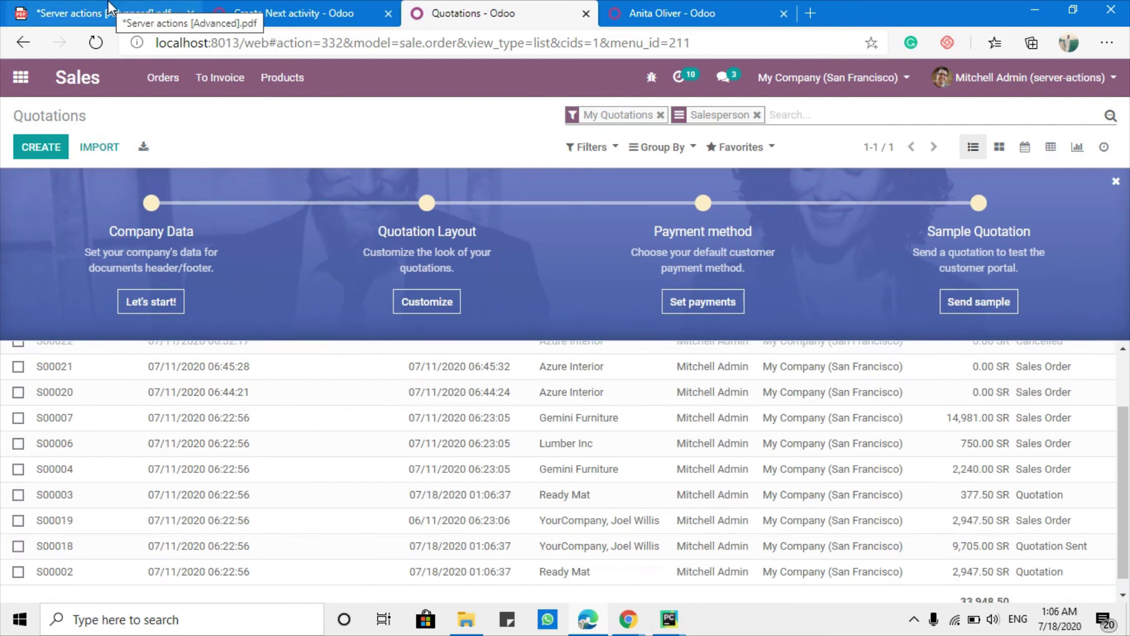
left_click(110, 8)
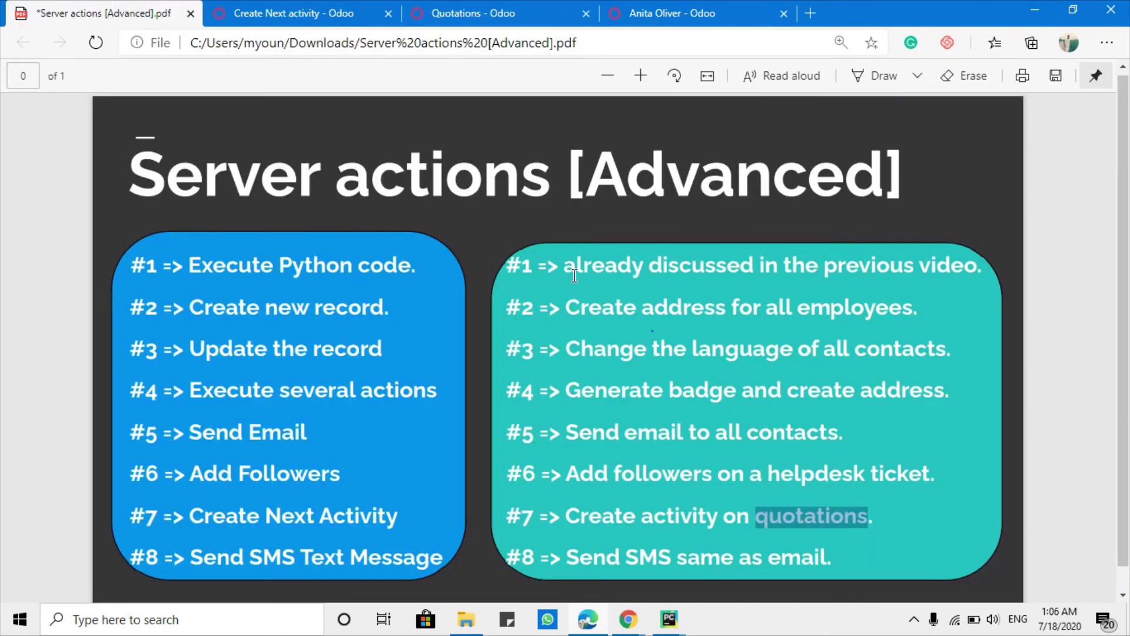